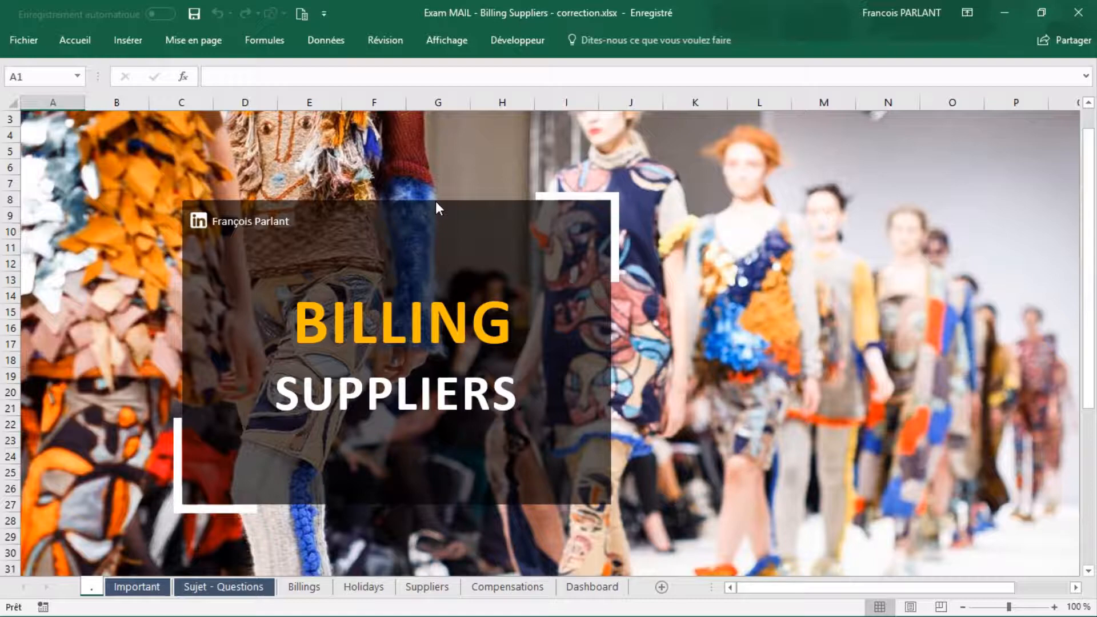
Step: Review the Dashboard model sheet and the Sujet - Questions sheet
left_click(593, 587)
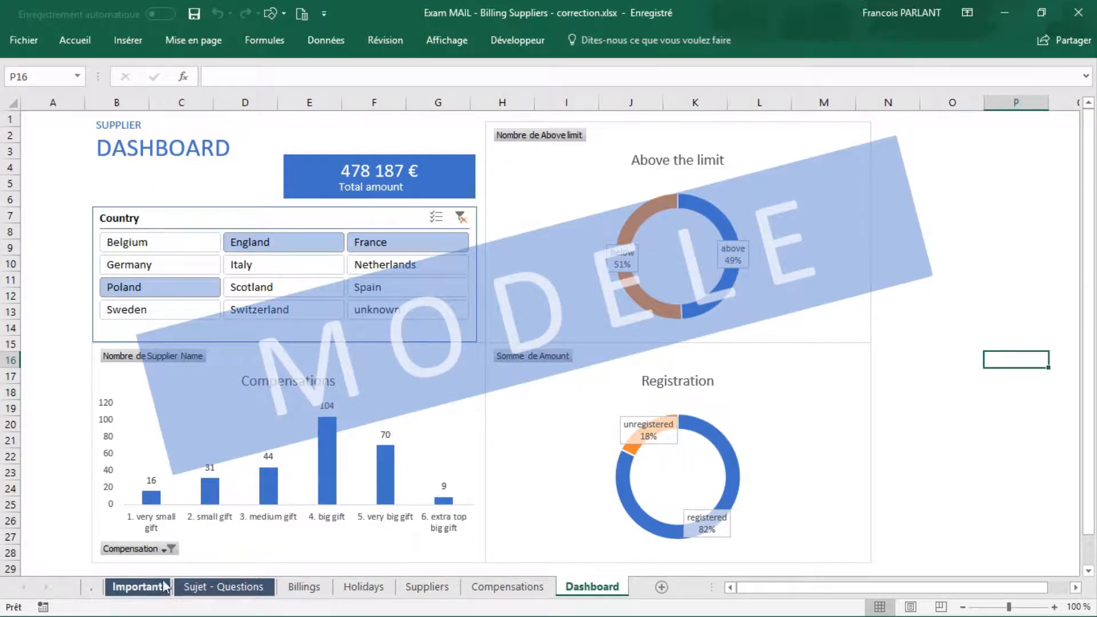
left_click(196, 588)
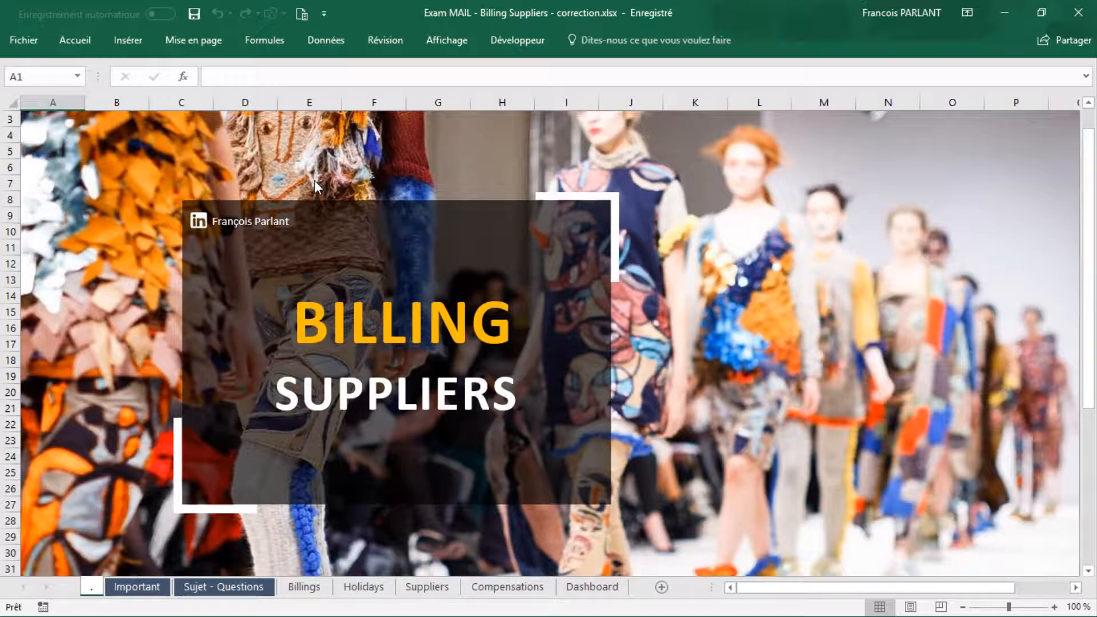
Step: Import Suppliers Registration and limits US.csv with the Virgule delimiter and load it as a table on a new sheet
left_click(332, 37)
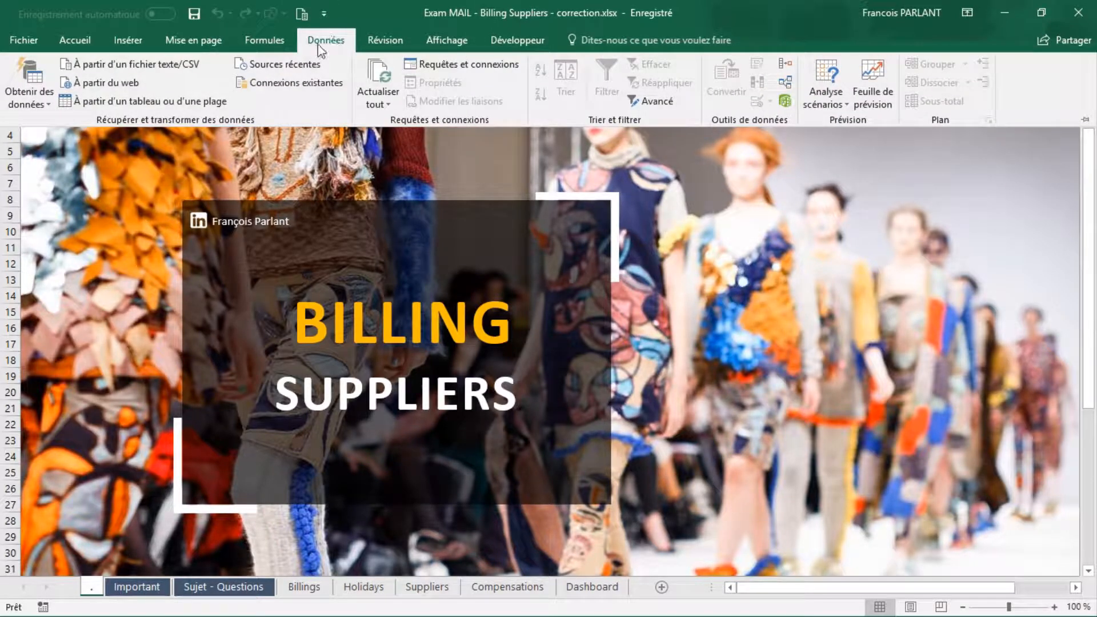
left_click(173, 64)
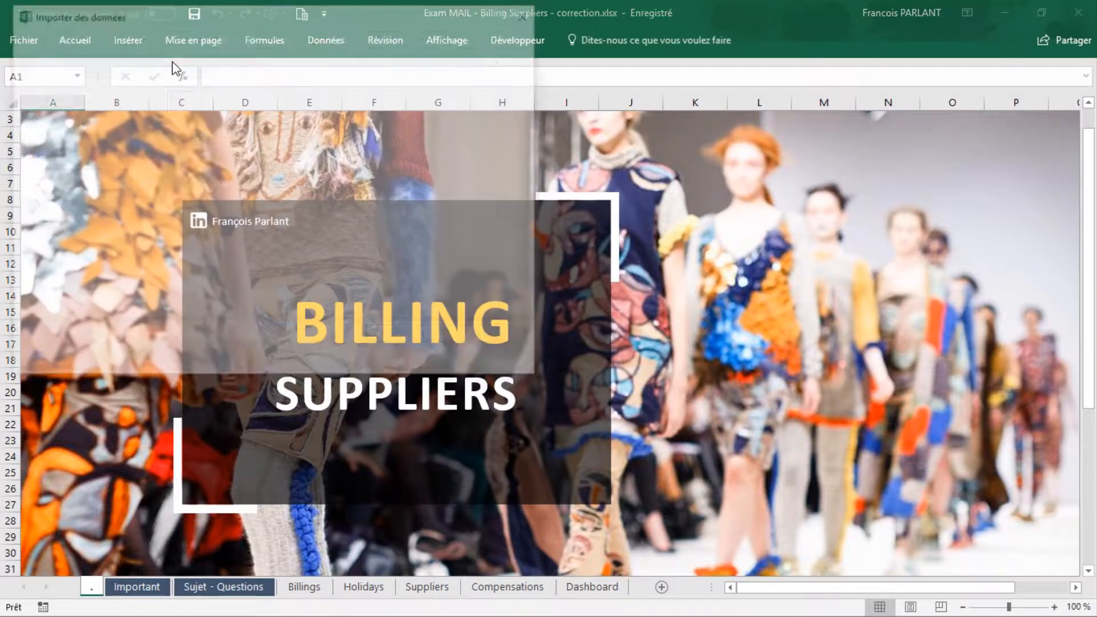
left_click(199, 144)
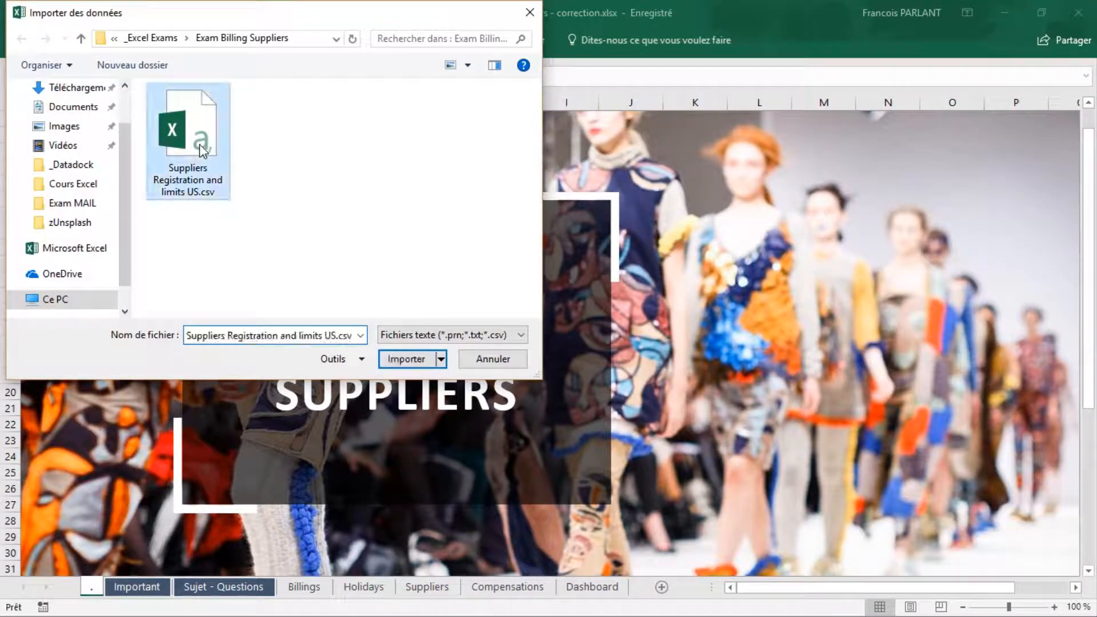
left_click(421, 364)
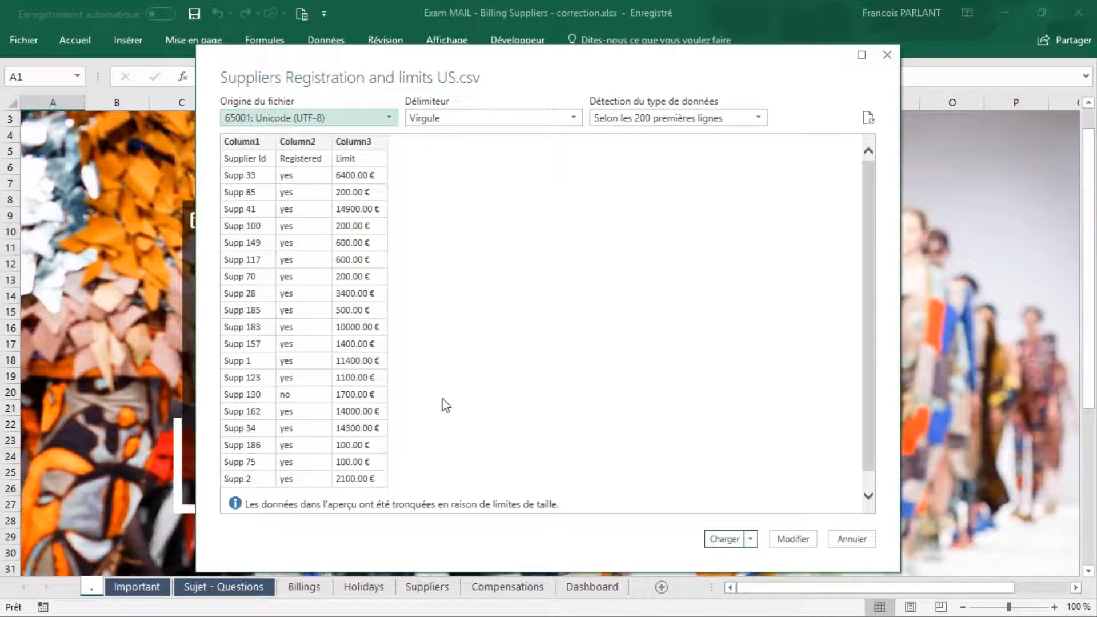
left_click(724, 539)
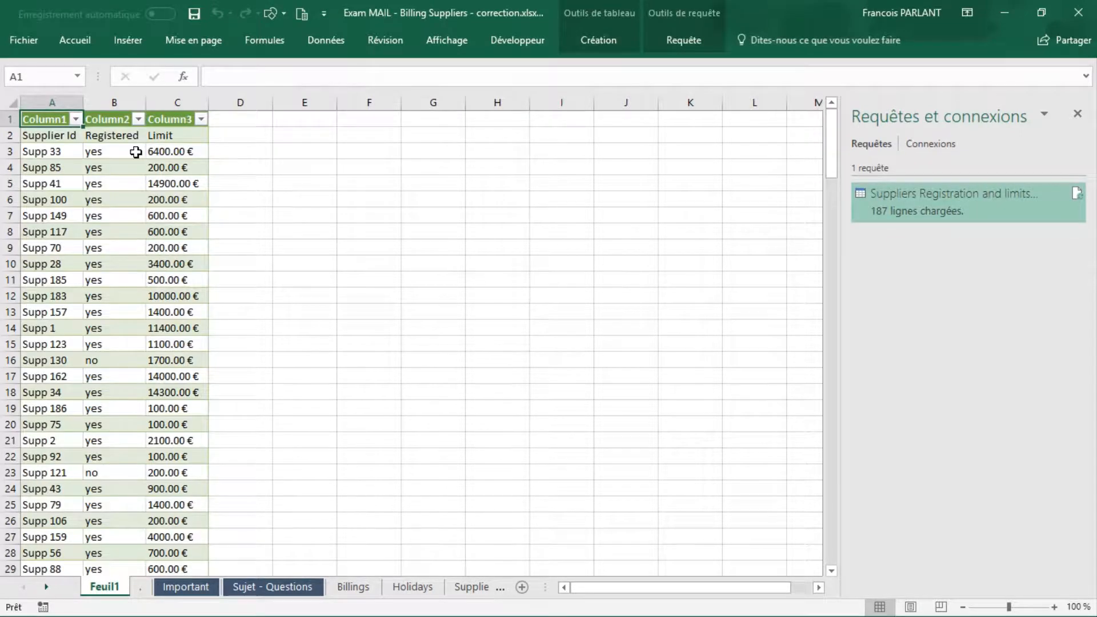
Step: Replace the generic table headers with the Supplier Id, Registered and Limit labels from row 2, and delete that duplicate table row
left_click_drag(67, 135, 153, 134)
key("ctrl+c")
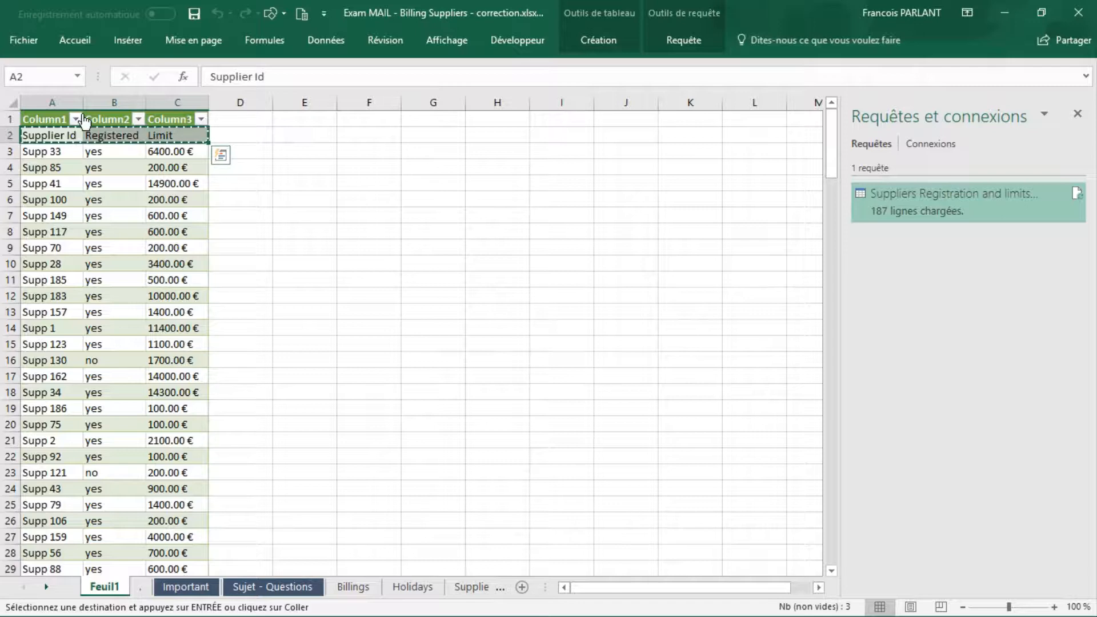
left_click(40, 119)
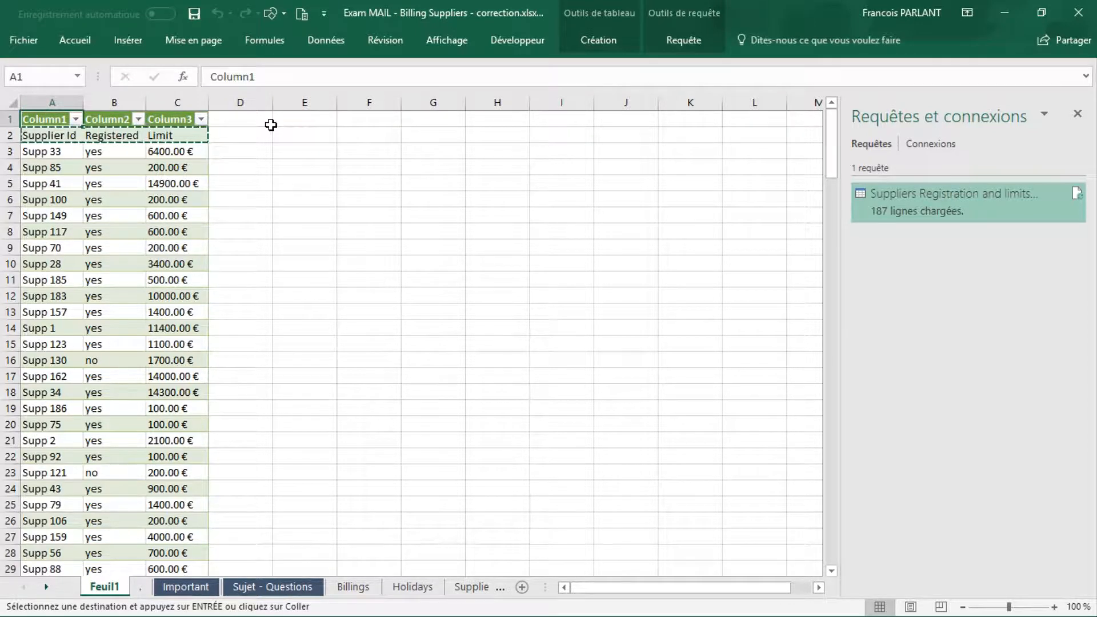
key("ctrl+v")
right_click(38, 135)
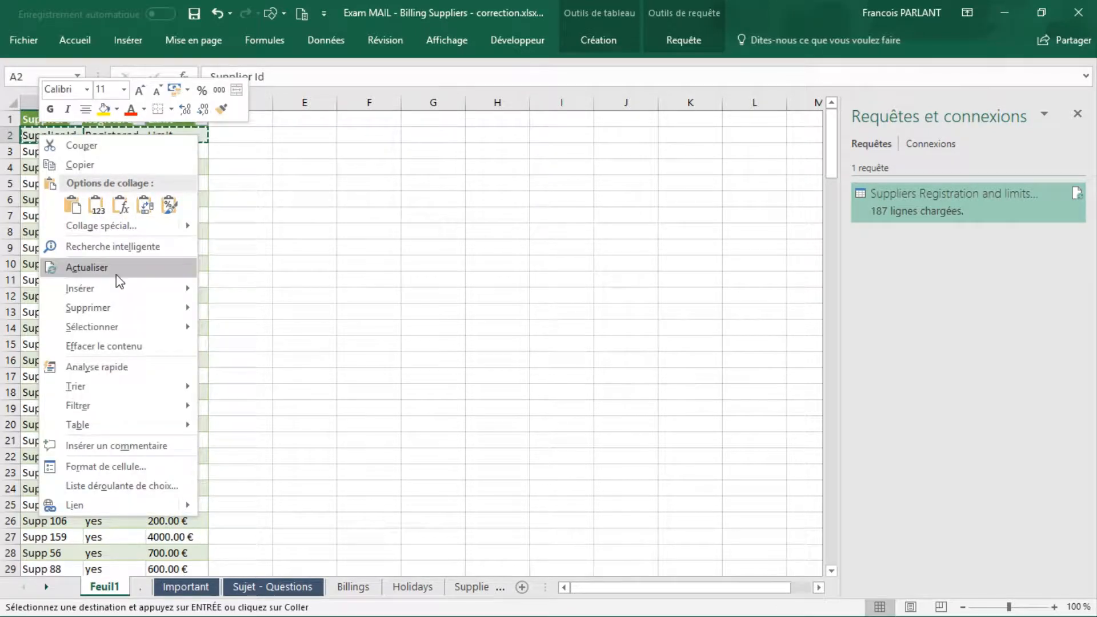
mouse_move(131, 308)
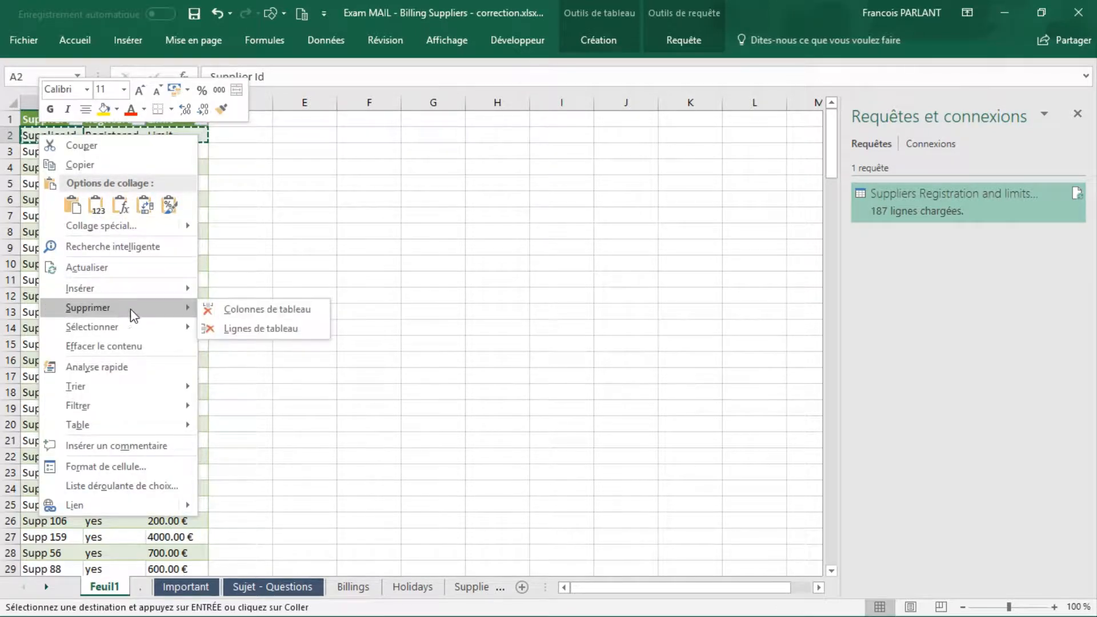
left_click(262, 329)
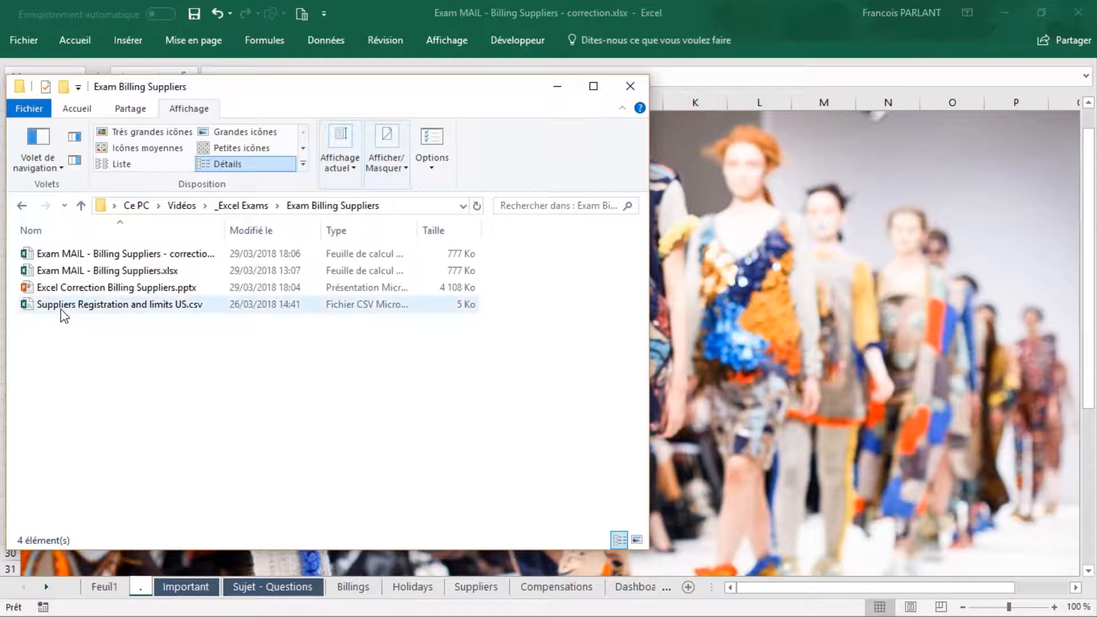
Step: Open Suppliers Registration and limits US.csv from the Exam Billing Suppliers folder and split column A into columns at the commas
double_click(64, 309)
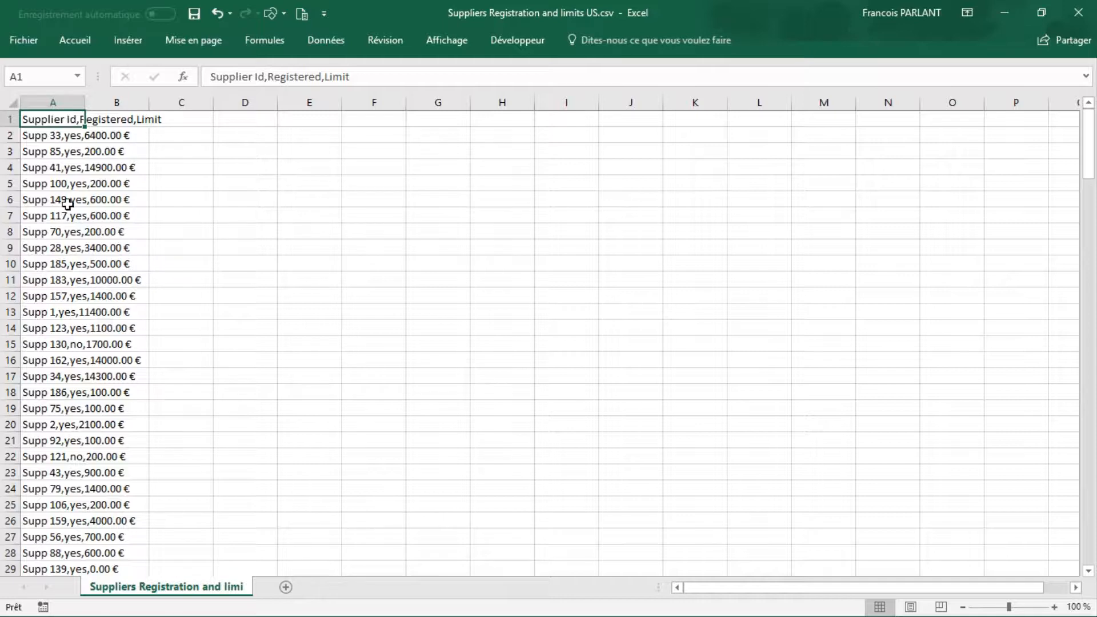
left_click(63, 99)
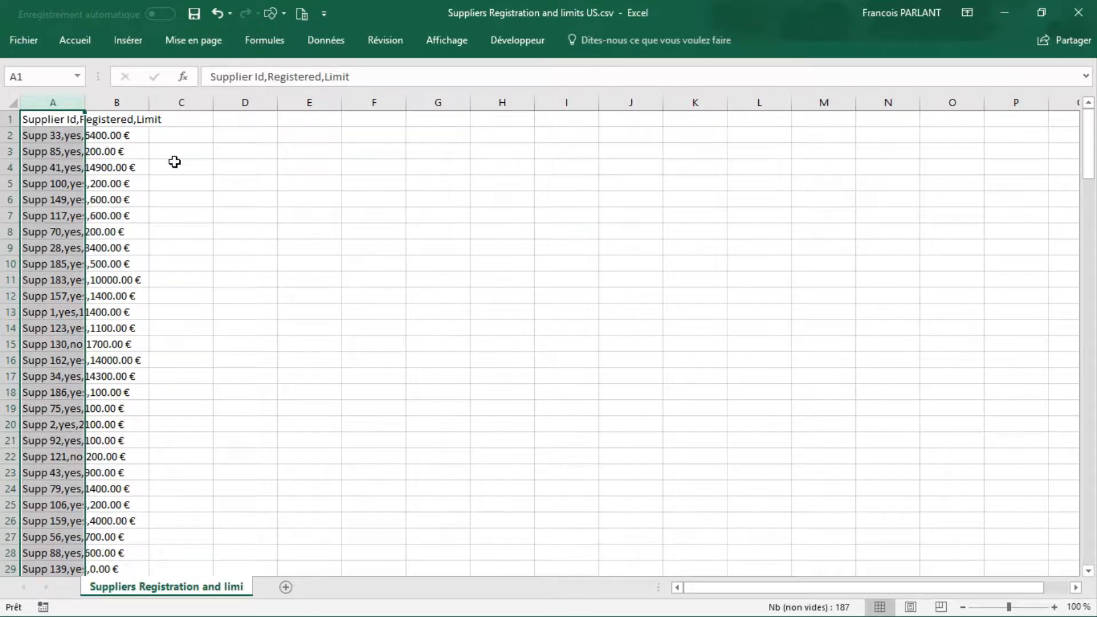
left_click(332, 38)
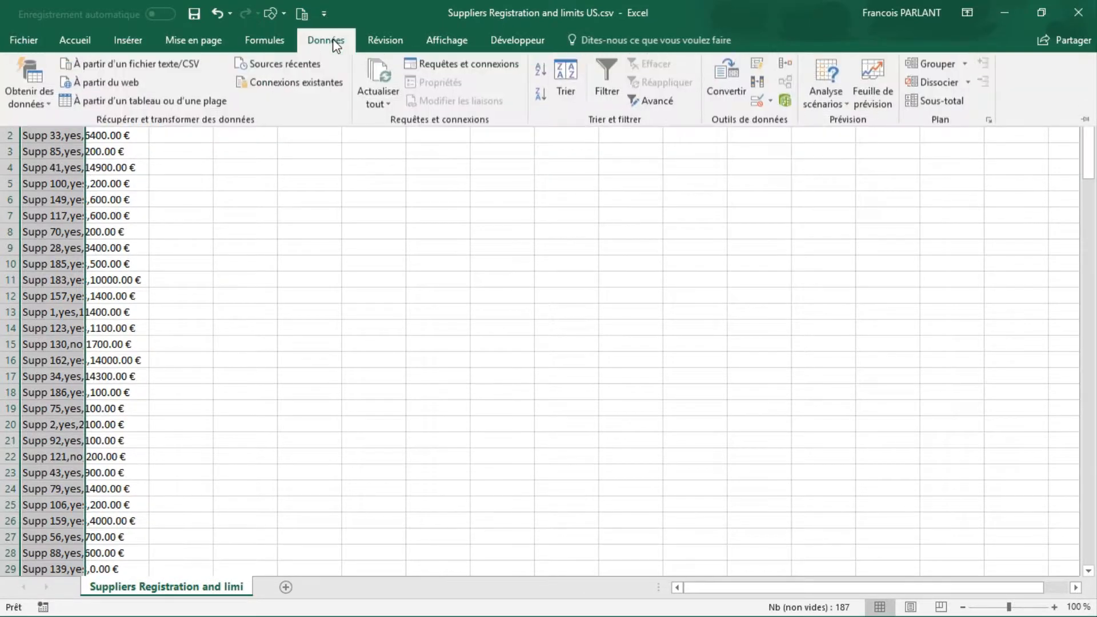
left_click(721, 75)
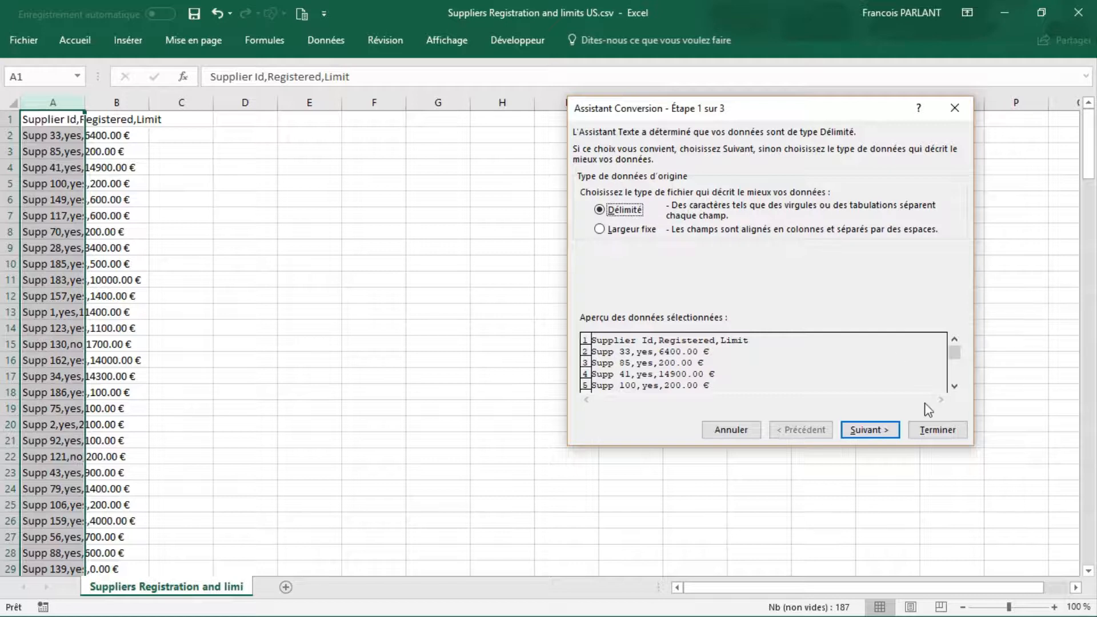
left_click(869, 430)
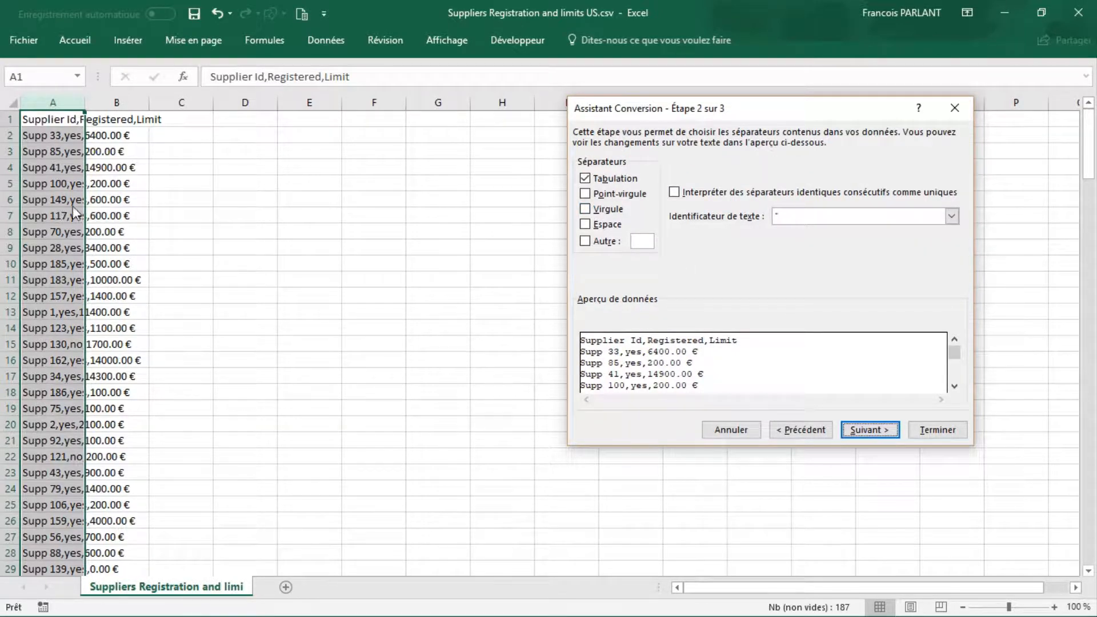
left_click(585, 209)
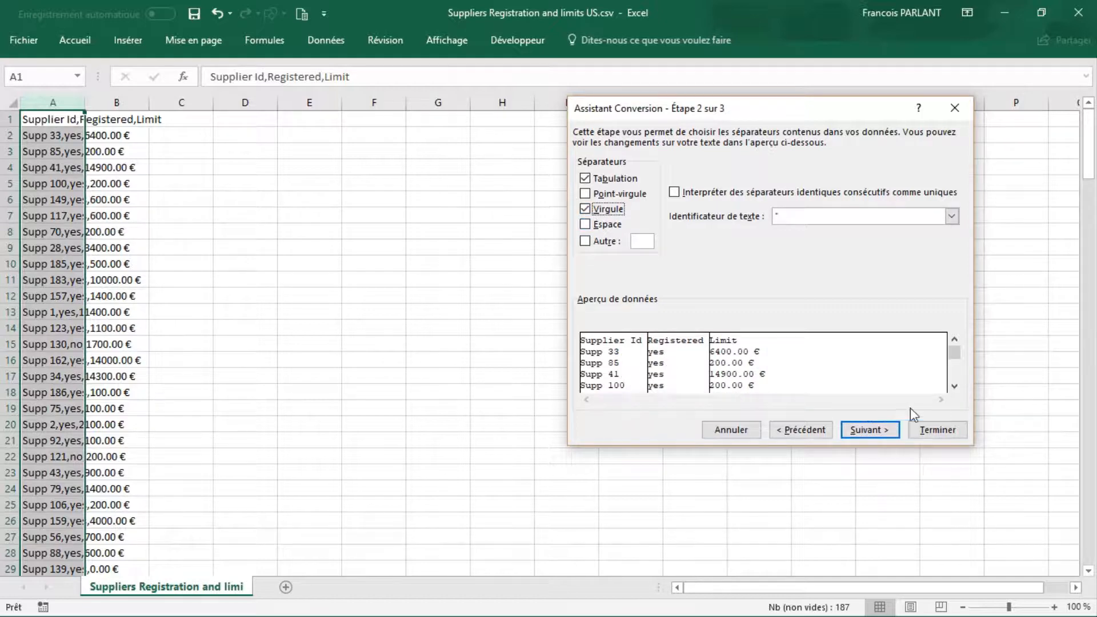
left_click(937, 432)
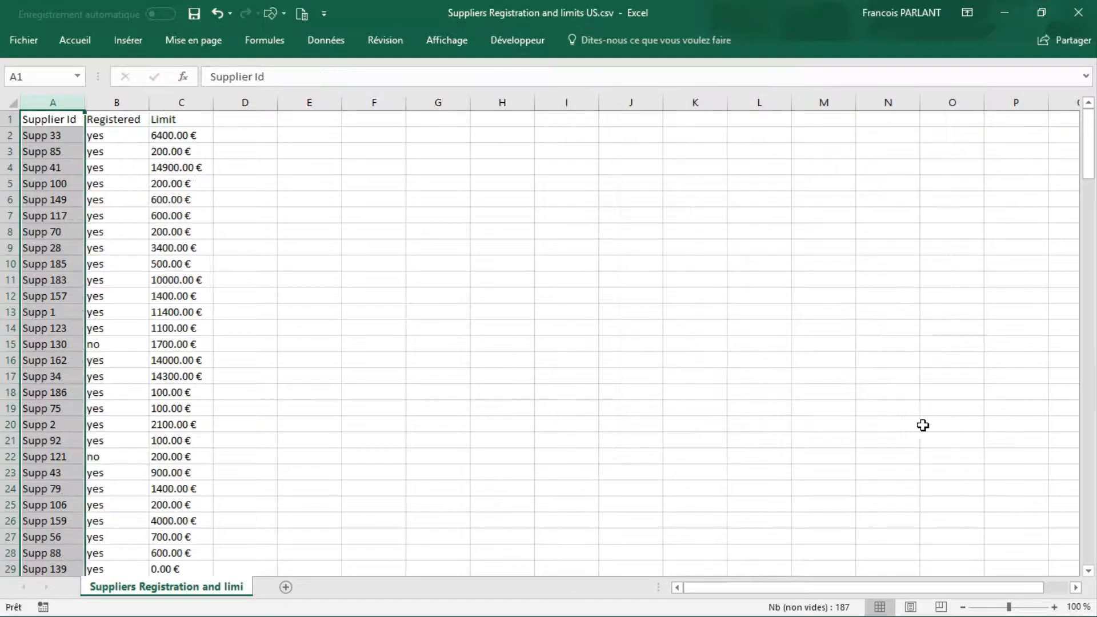
Step: Format the supplier data A1:C187 as a table with headers, using a medium blue style
left_click(97, 153)
left_click(80, 38)
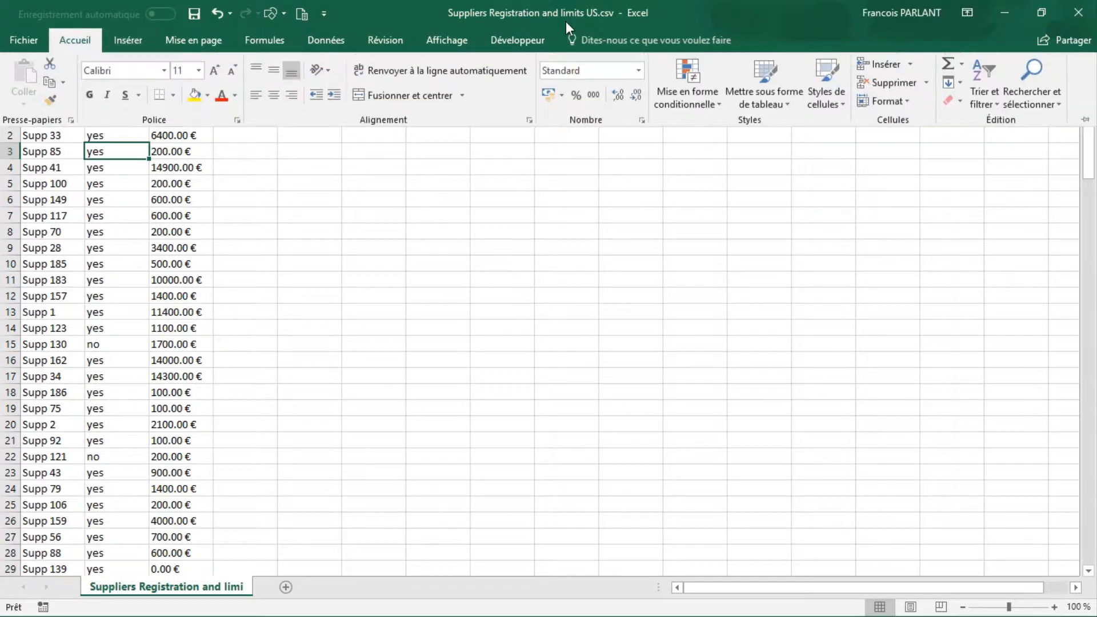
left_click(756, 77)
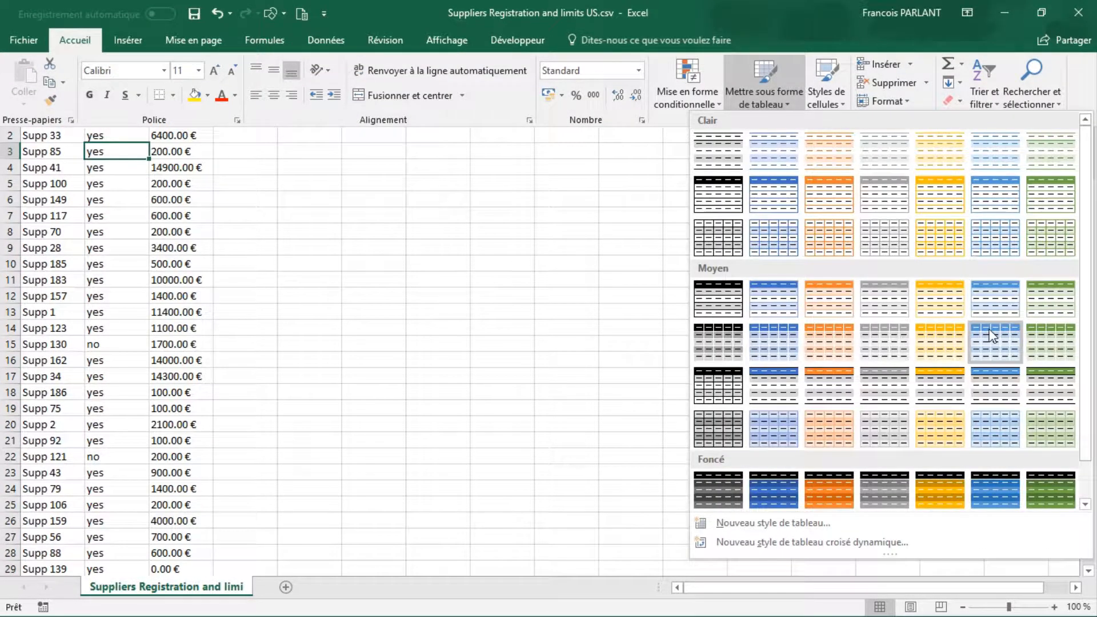
left_click(993, 336)
left_click(697, 284)
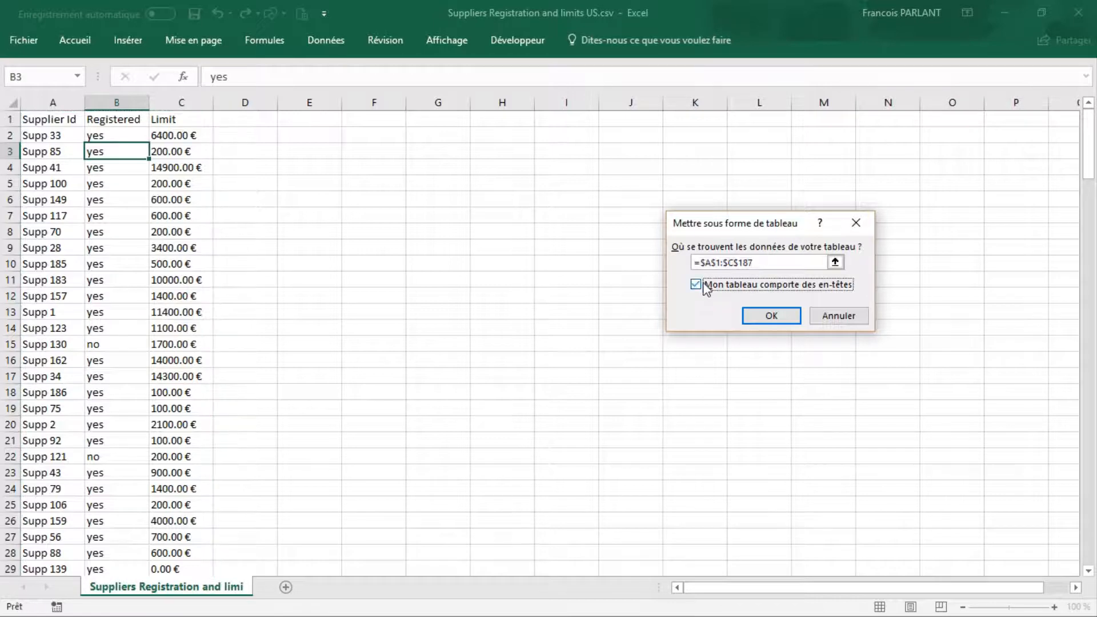
left_click(771, 316)
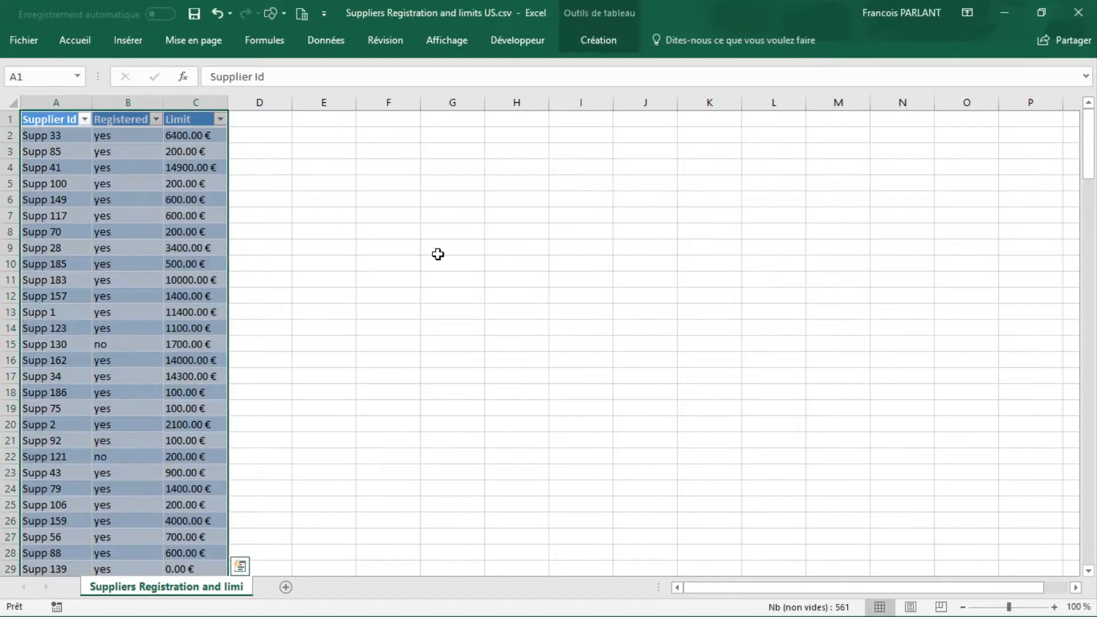
left_click(178, 217)
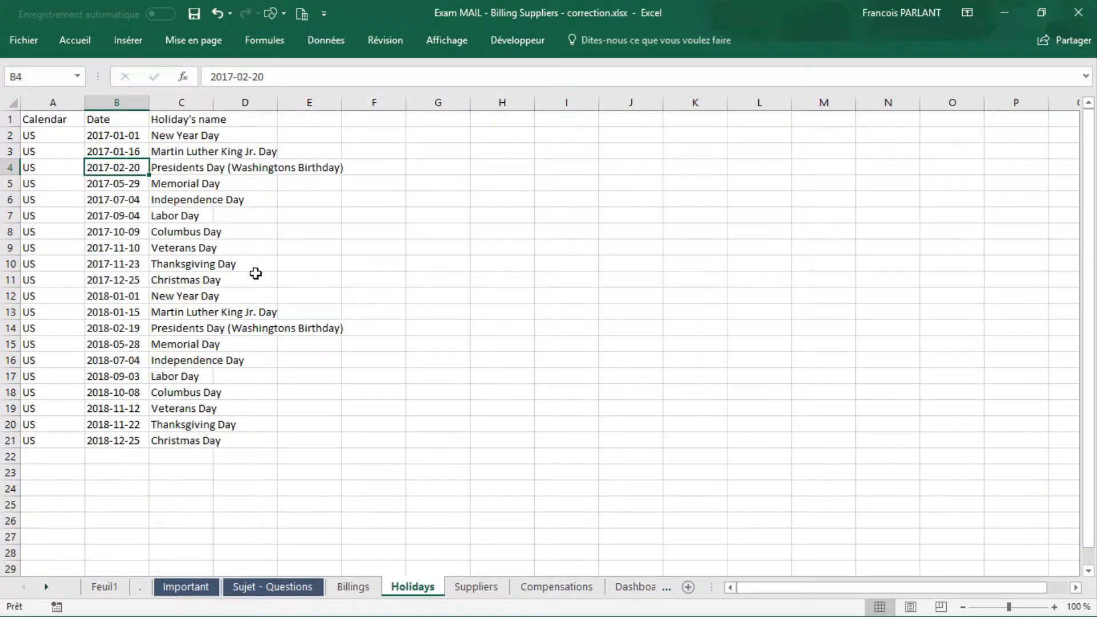
Step: Widen the Date column B on the Holidays sheet to roughly twice its width
left_click(120, 194)
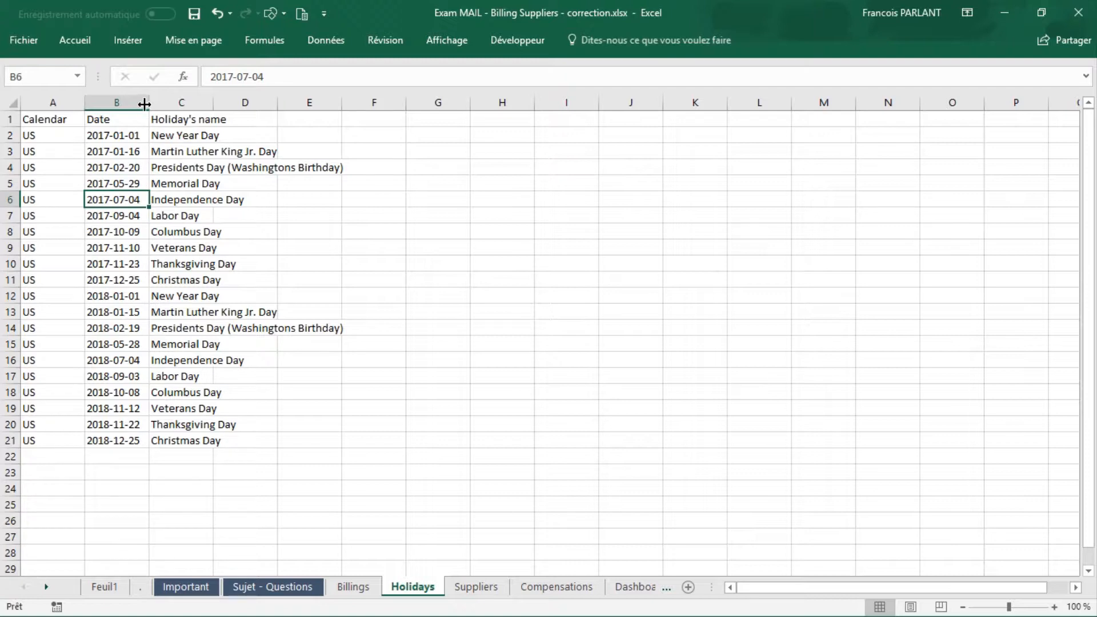
left_click_drag(150, 103, 209, 108)
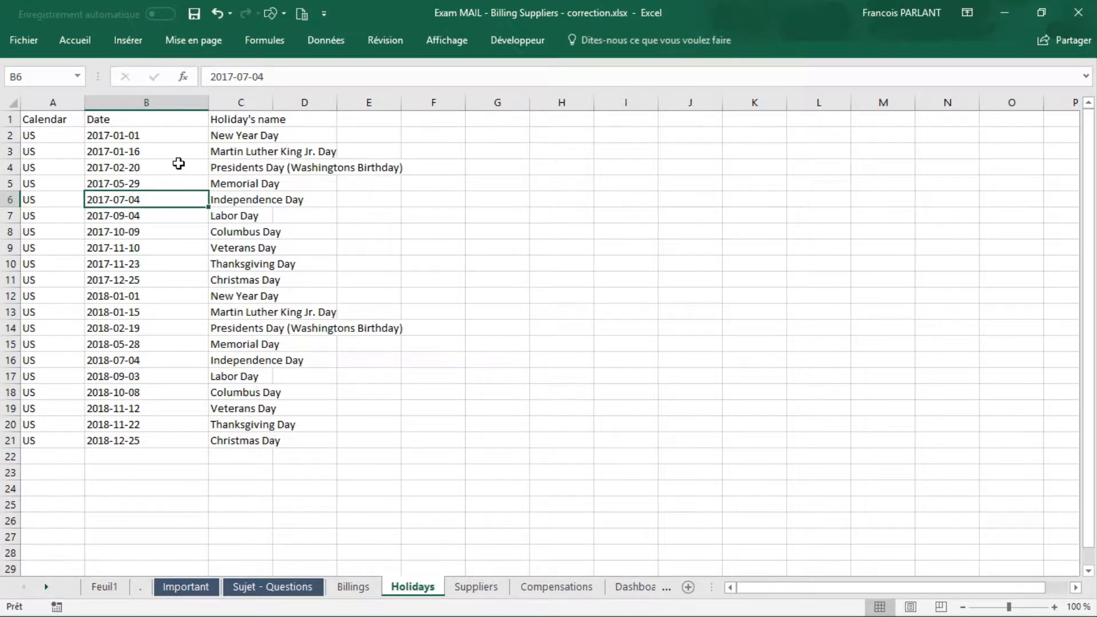
Step: Replace every hyphen with a slash throughout the Date column B of the Holidays sheet
left_click(171, 101)
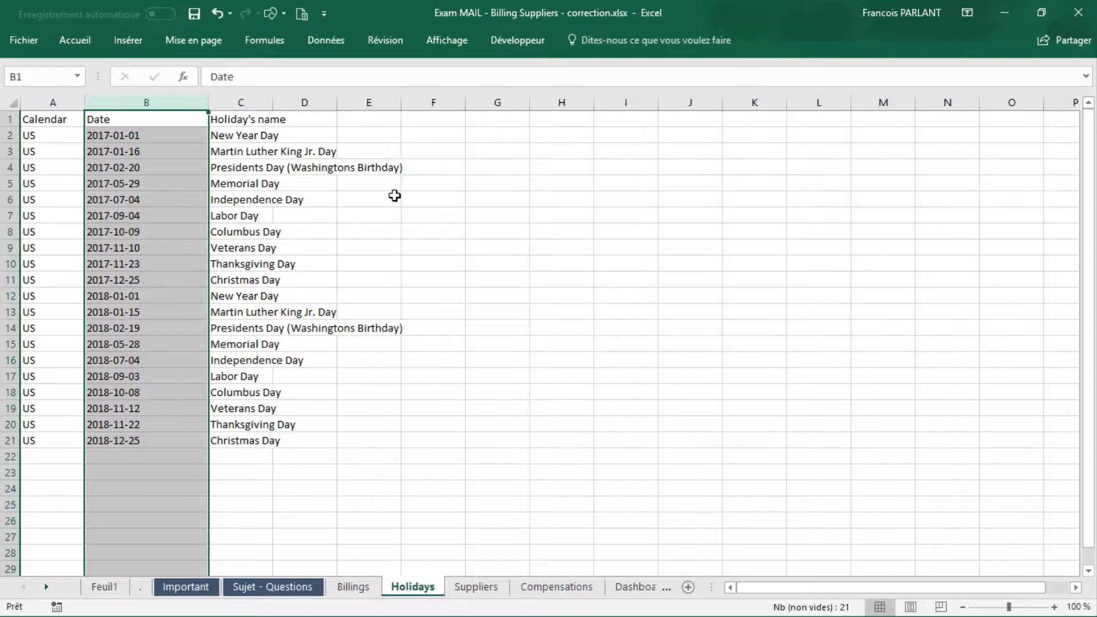
key("ctrl+h")
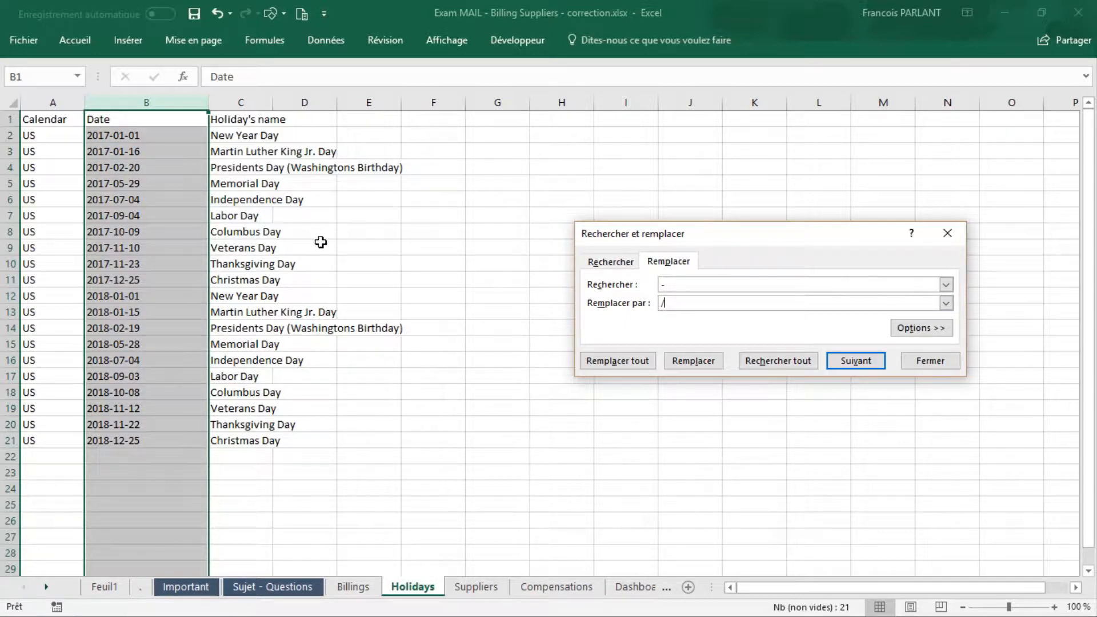
left_click(612, 362)
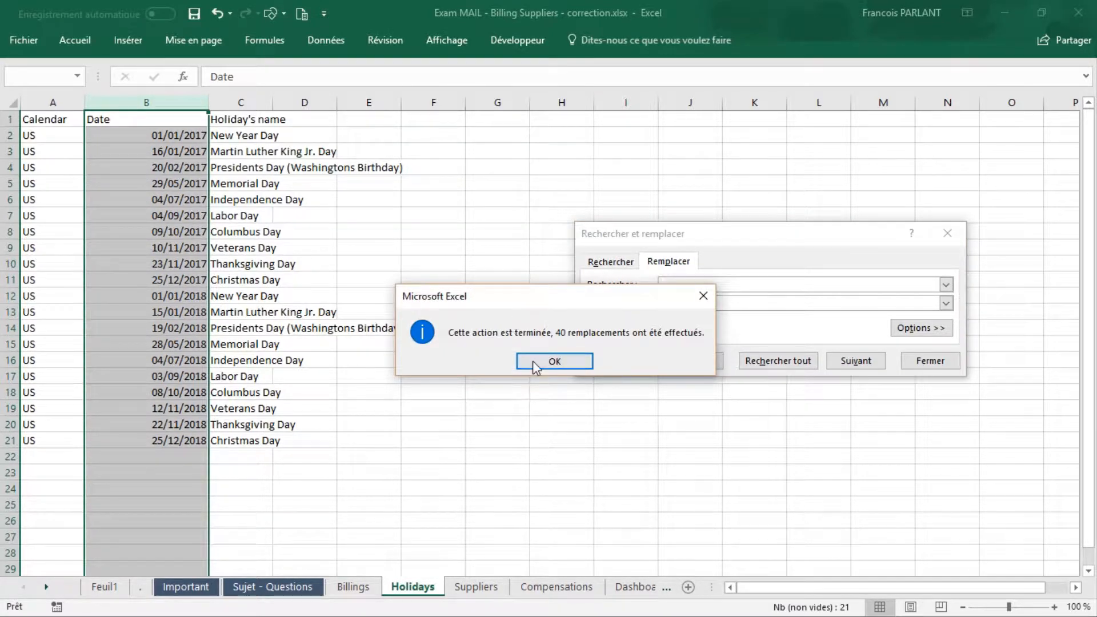
left_click(538, 362)
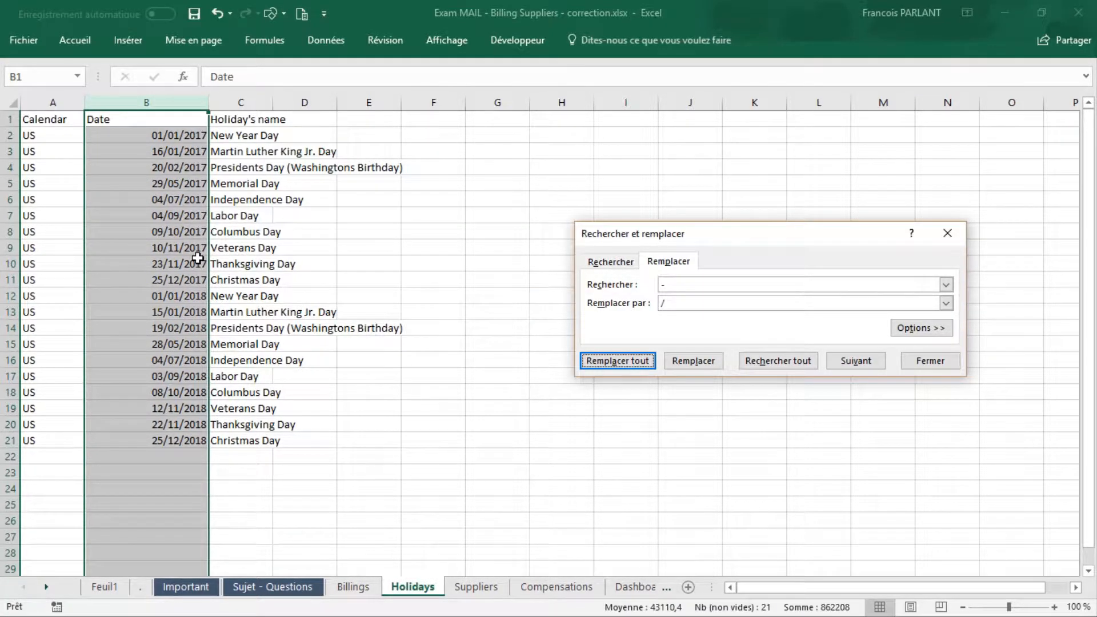
left_click(180, 186)
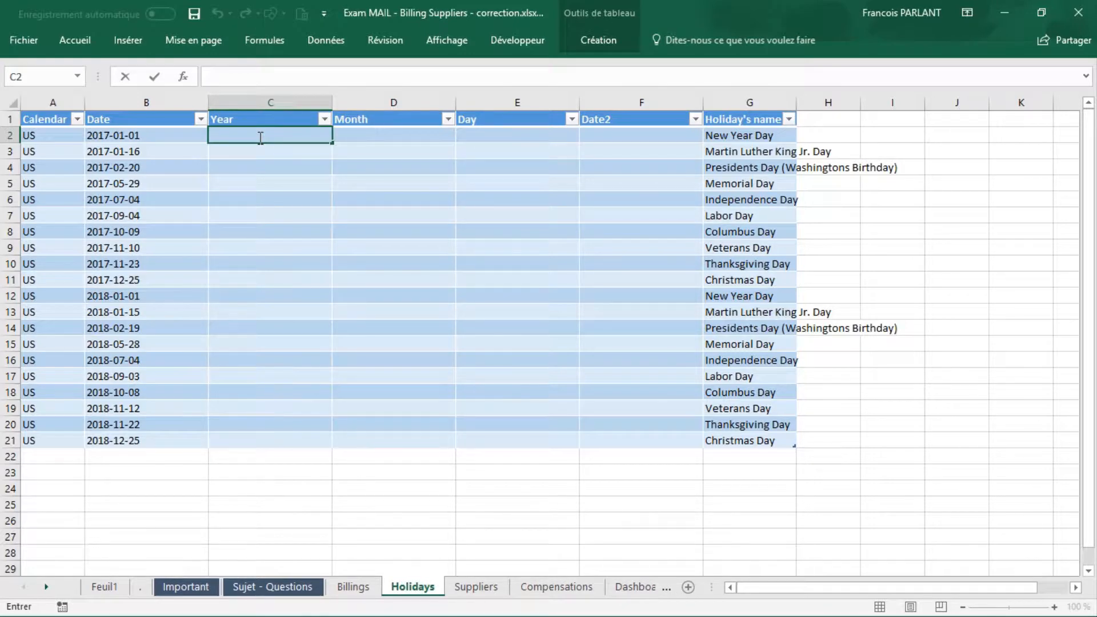
type("=gau")
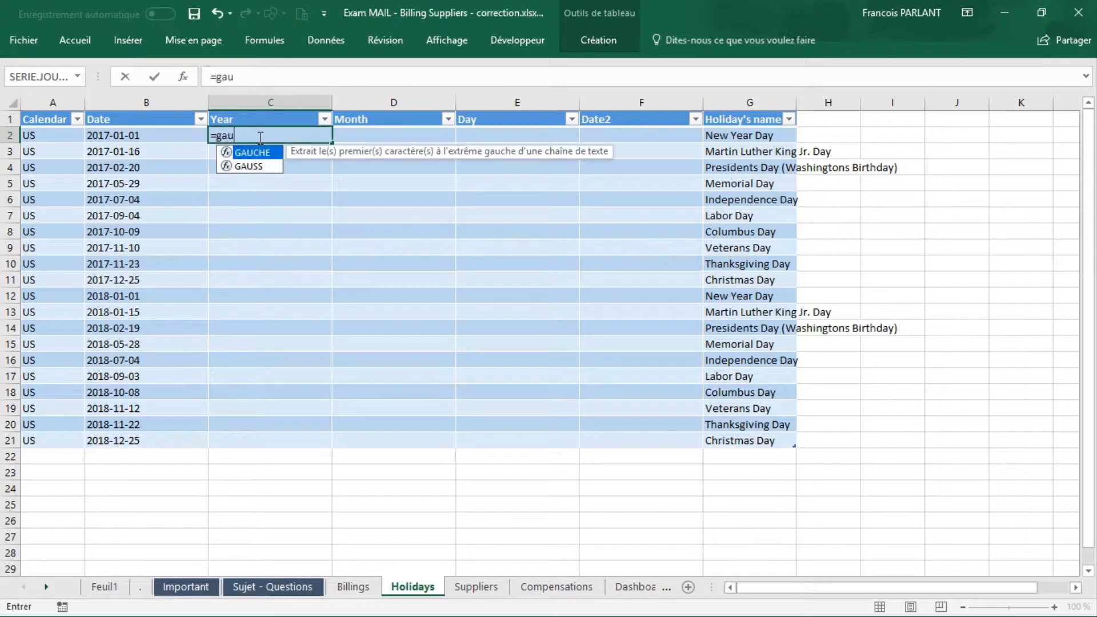
key("Tab")
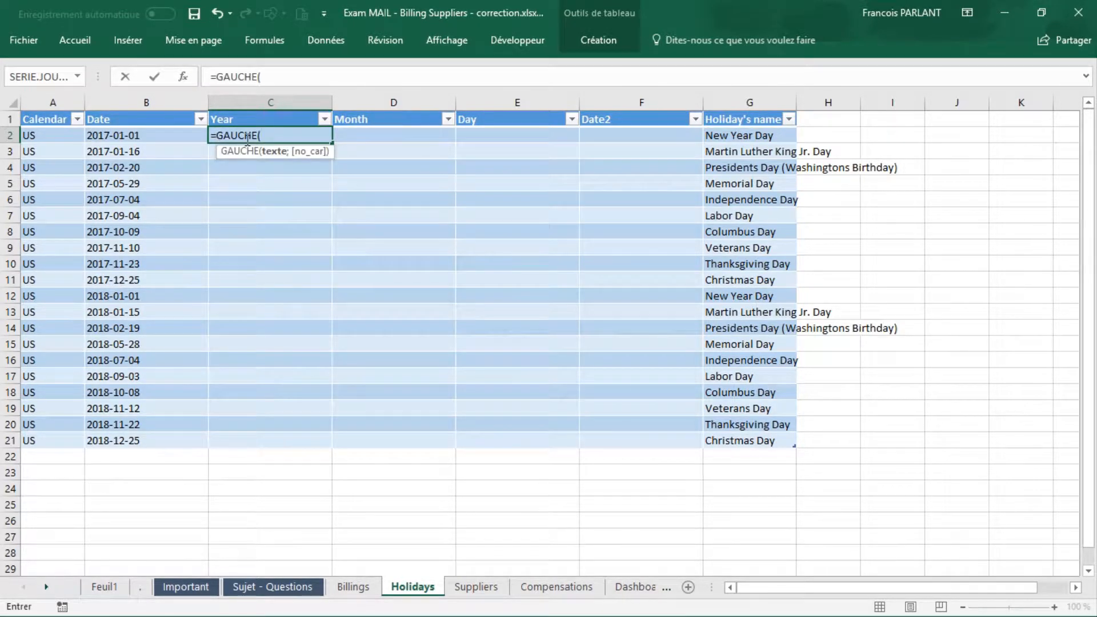
left_click(100, 135)
type(";")
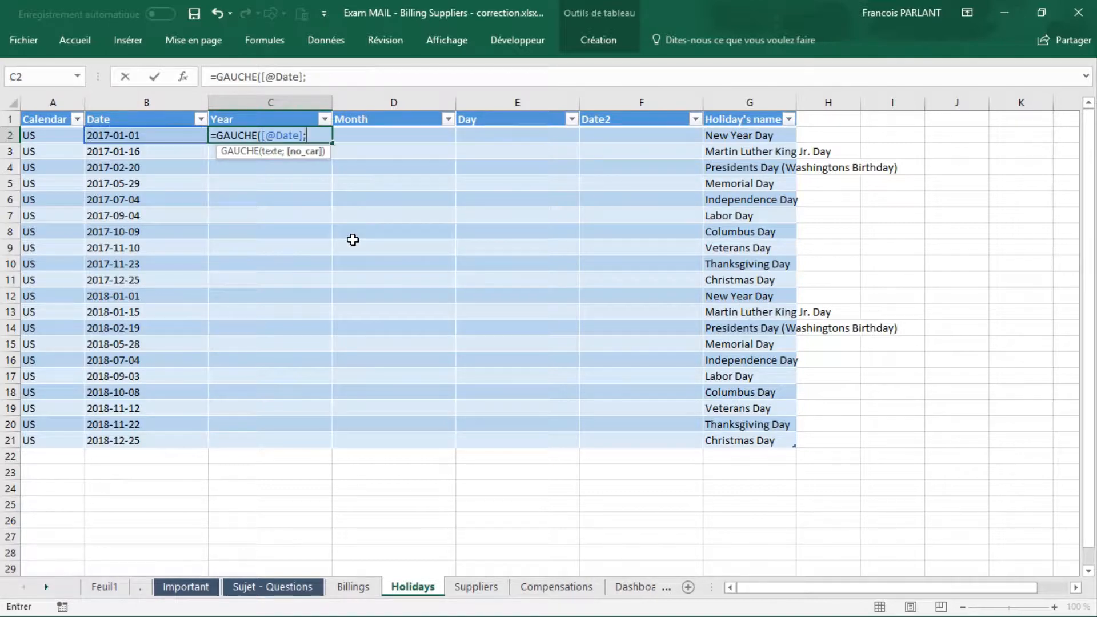
type("4)")
key("Return")
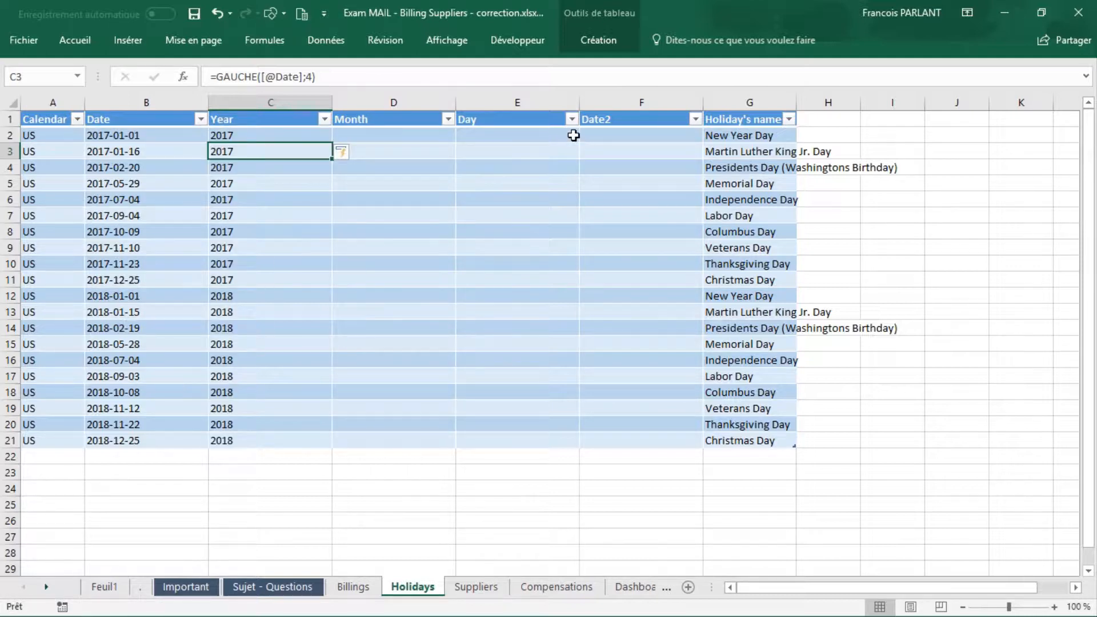
left_click(510, 137)
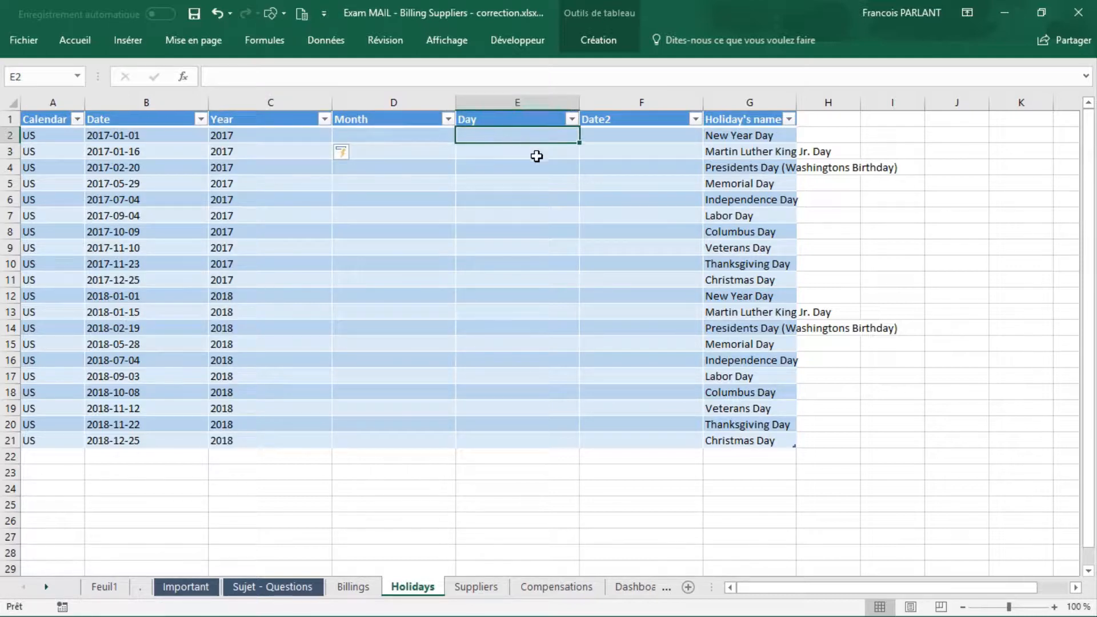
type("=")
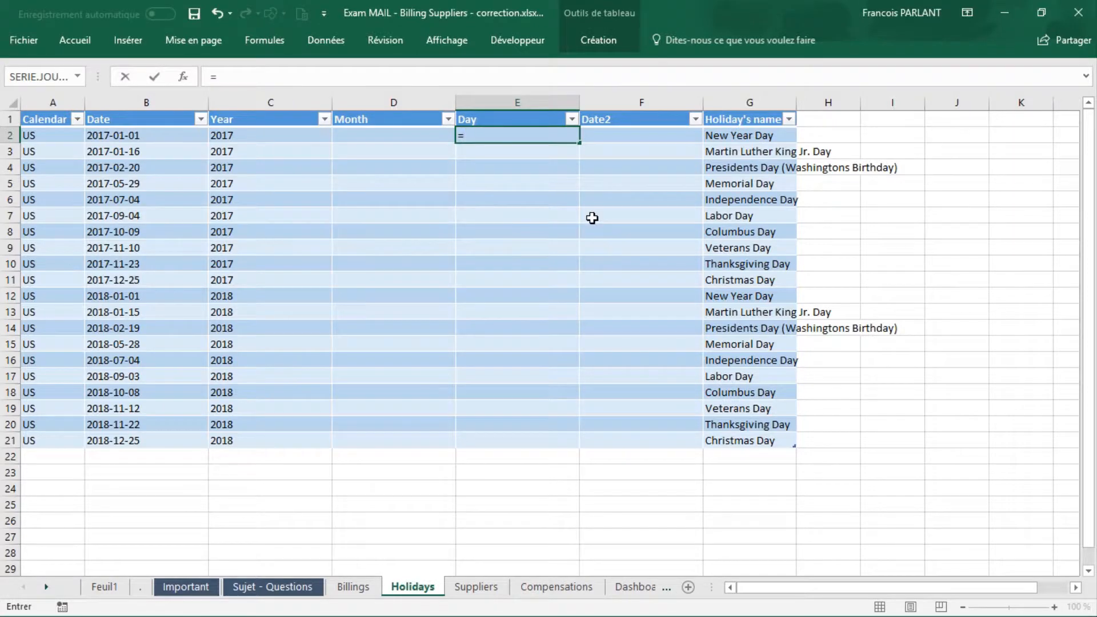
type("droi")
key("Tab")
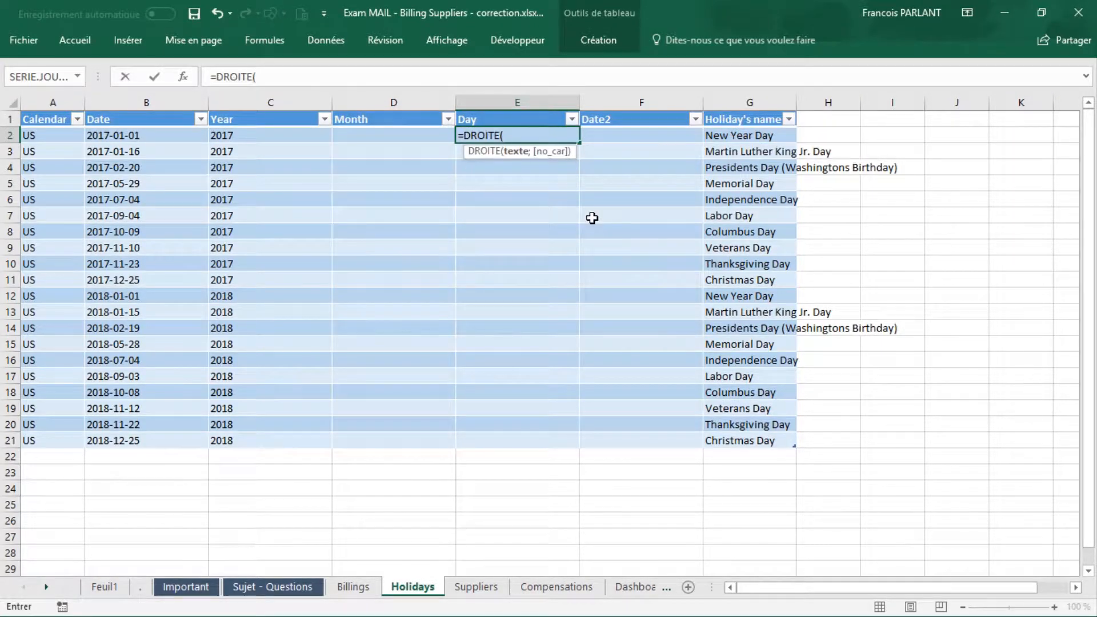
left_click(179, 133)
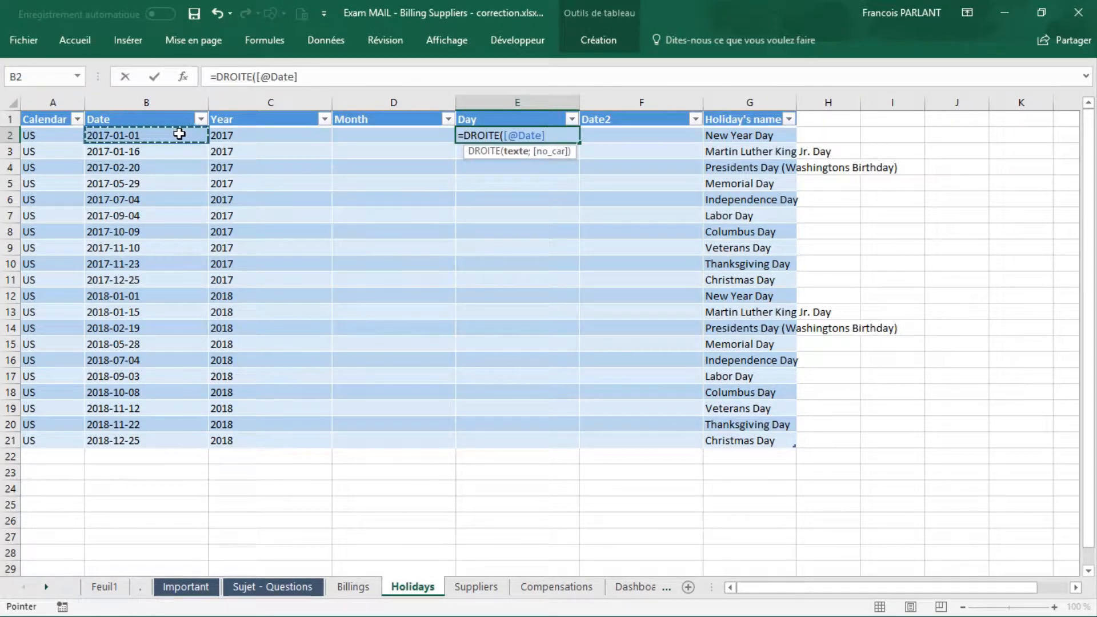
type(";2")
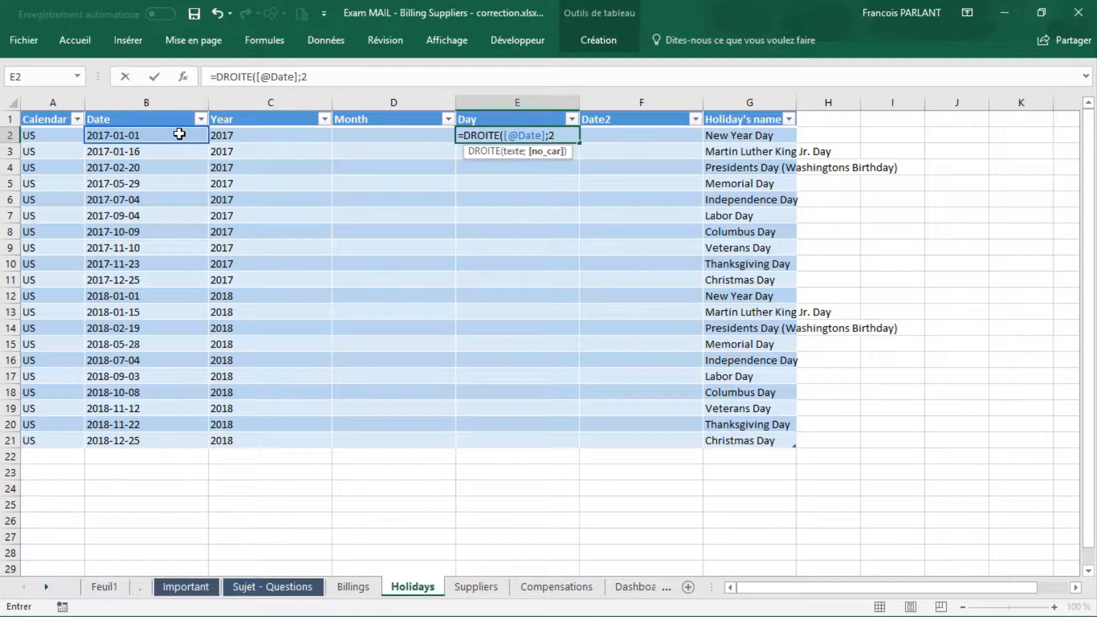
type(")")
key("Return")
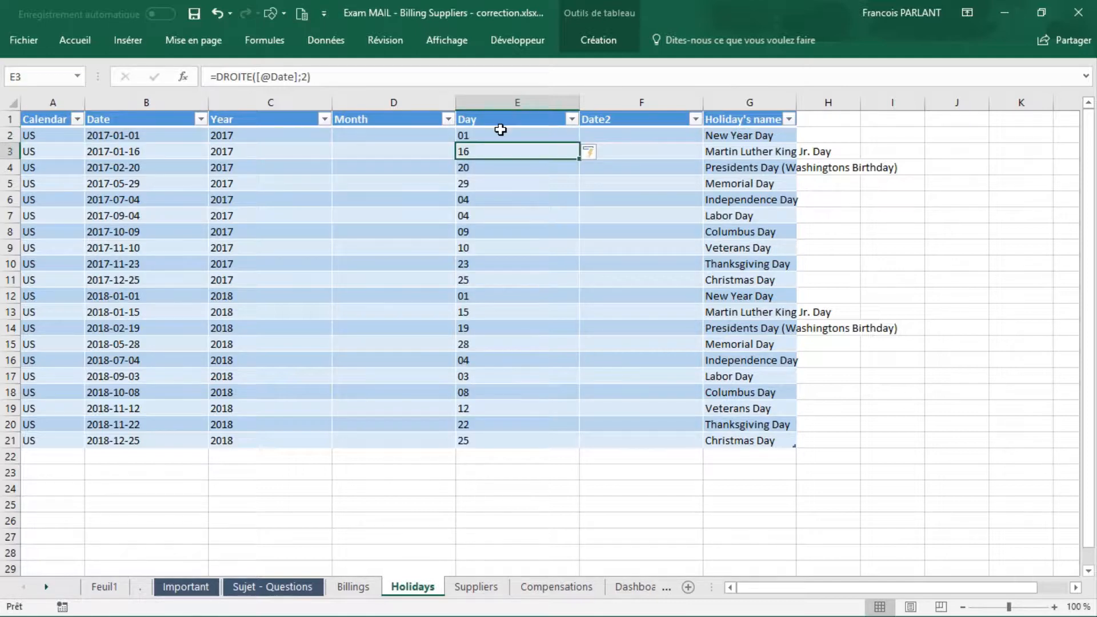
left_click(379, 137)
type("=")
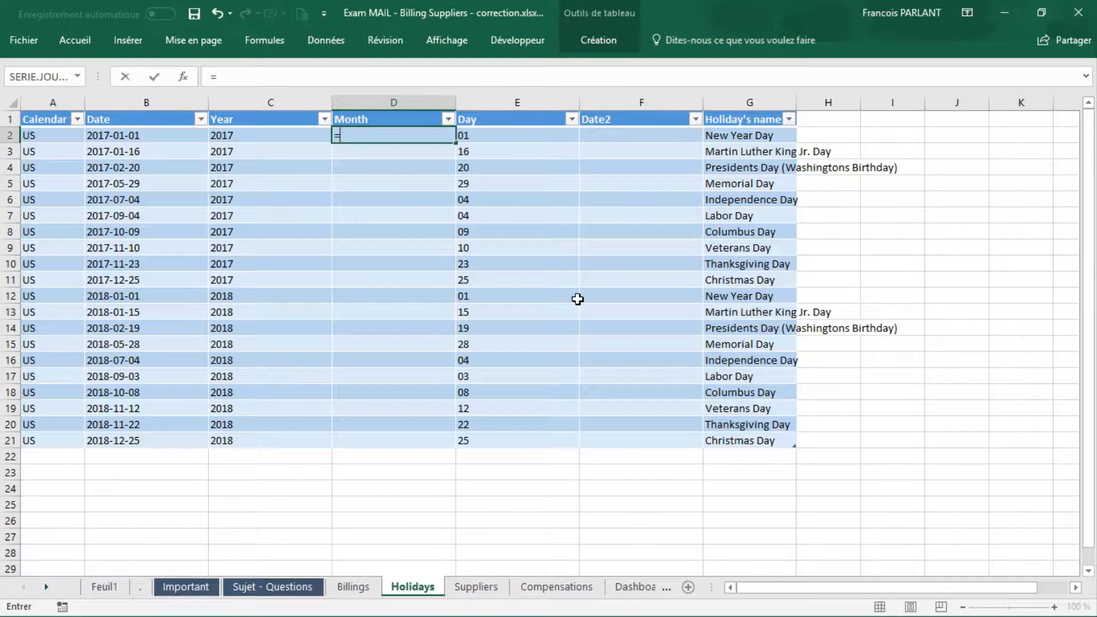
type("st")
key("Down")
key("Down")
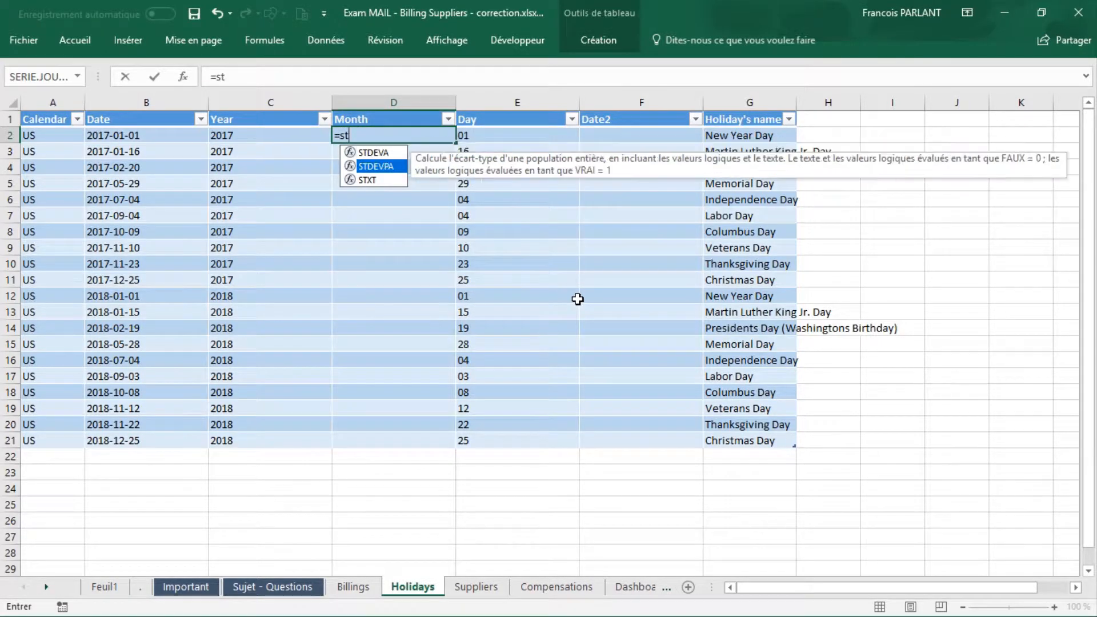
key("Tab")
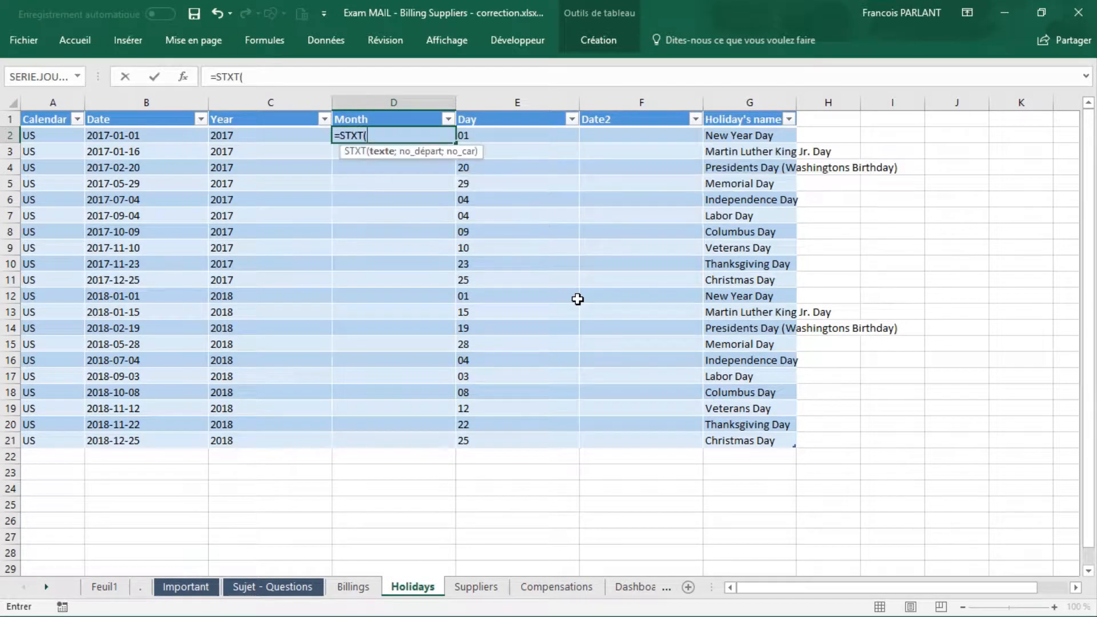
left_click(158, 139)
type(";")
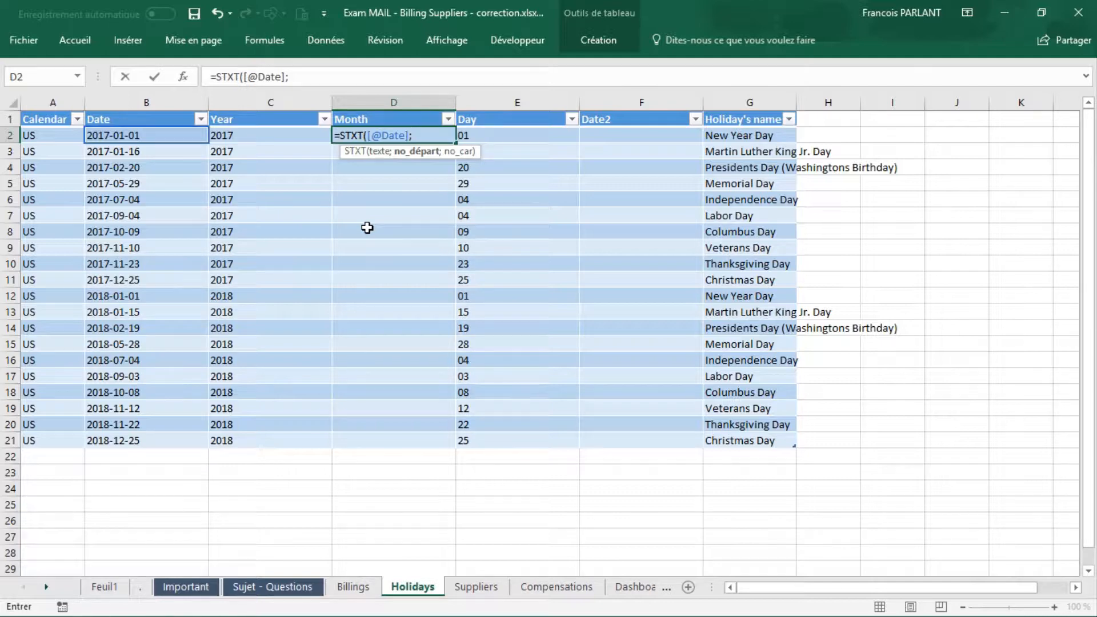
type("6,2")
key("BackSpace")
type(";)")
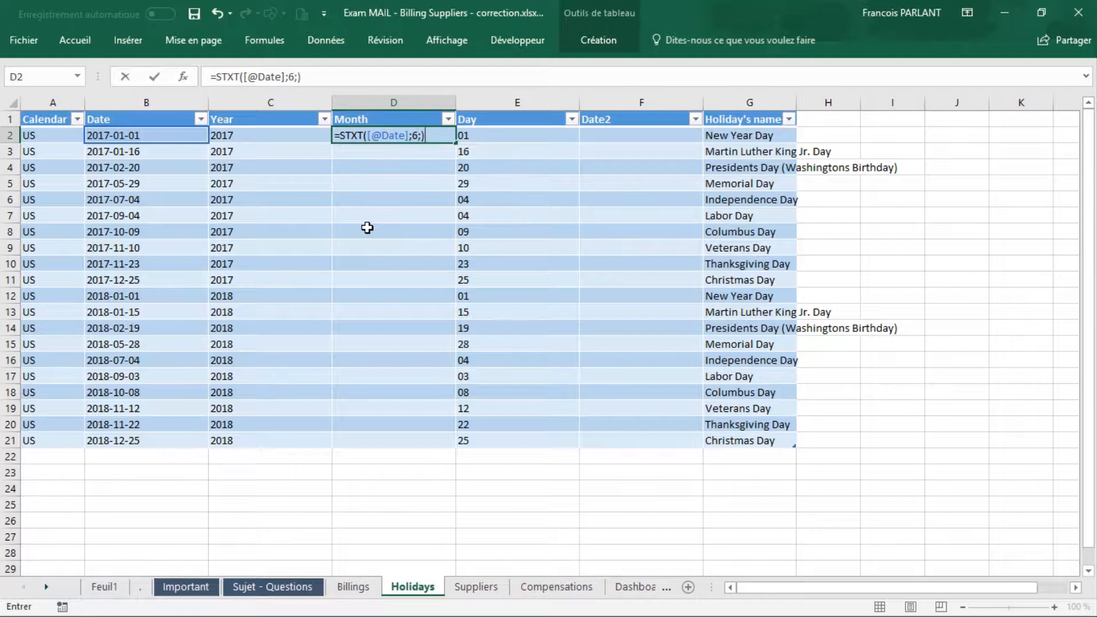
key("BackSpace")
type("2")
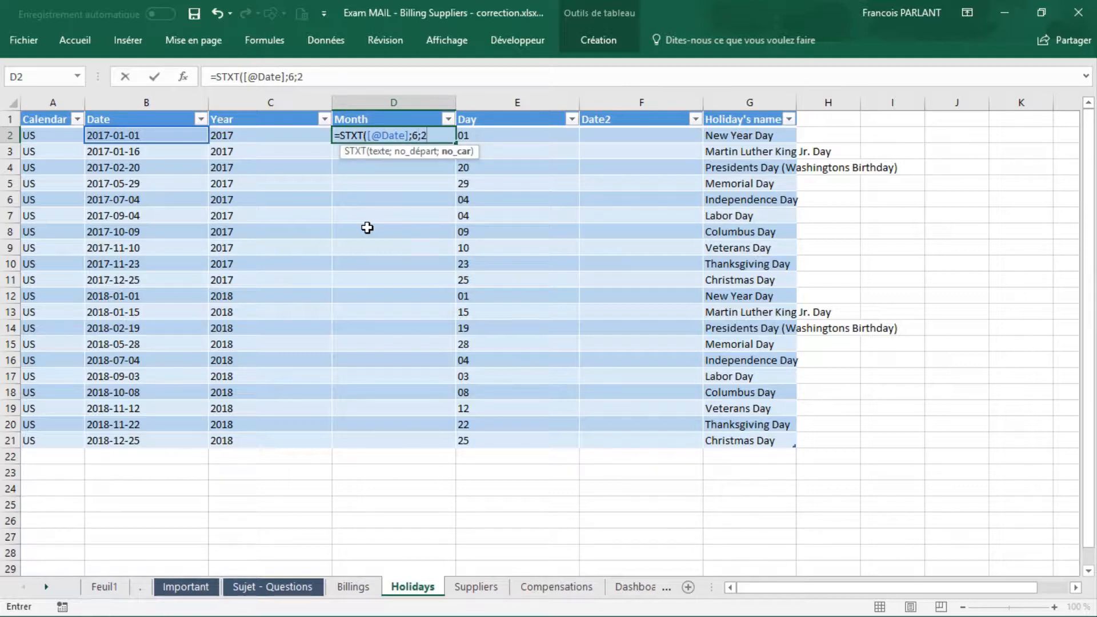
type(")")
key("Return")
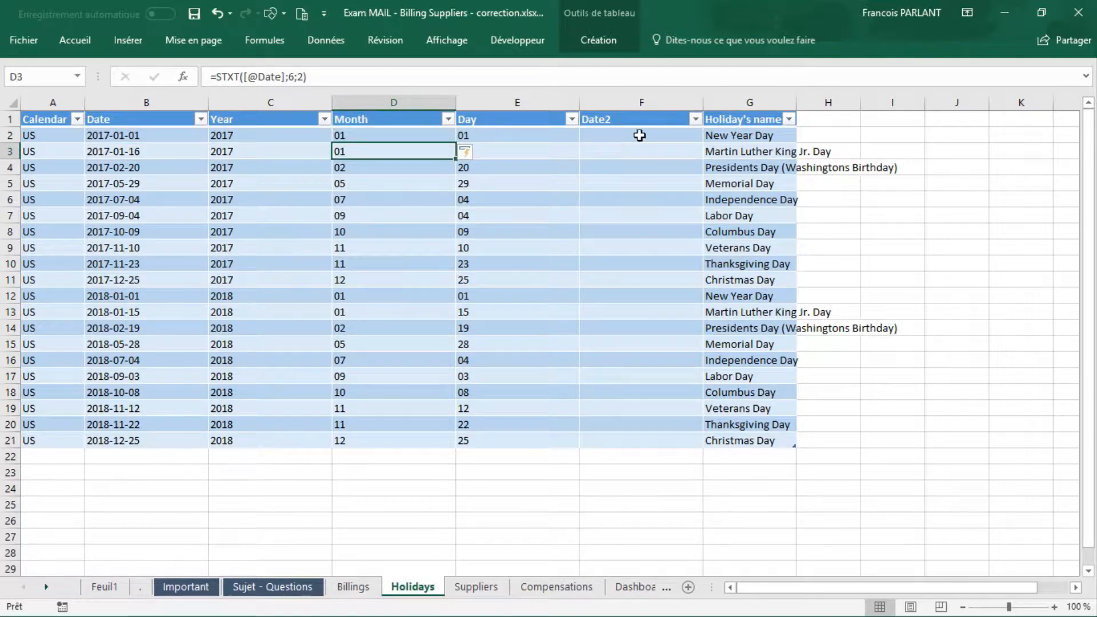
left_click(641, 134)
type("=")
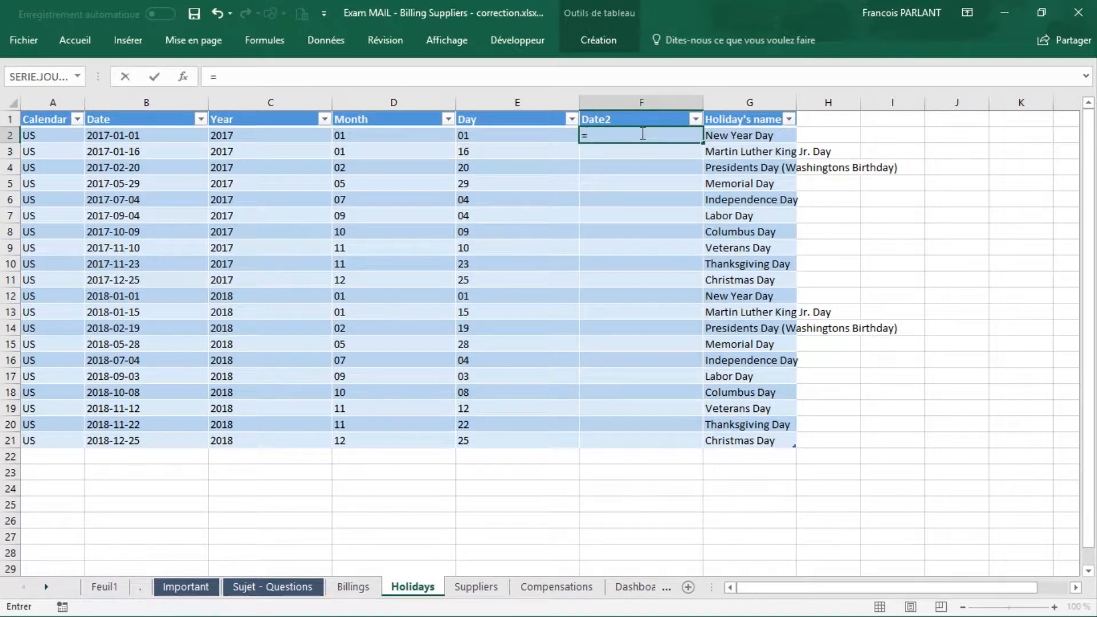
type("date")
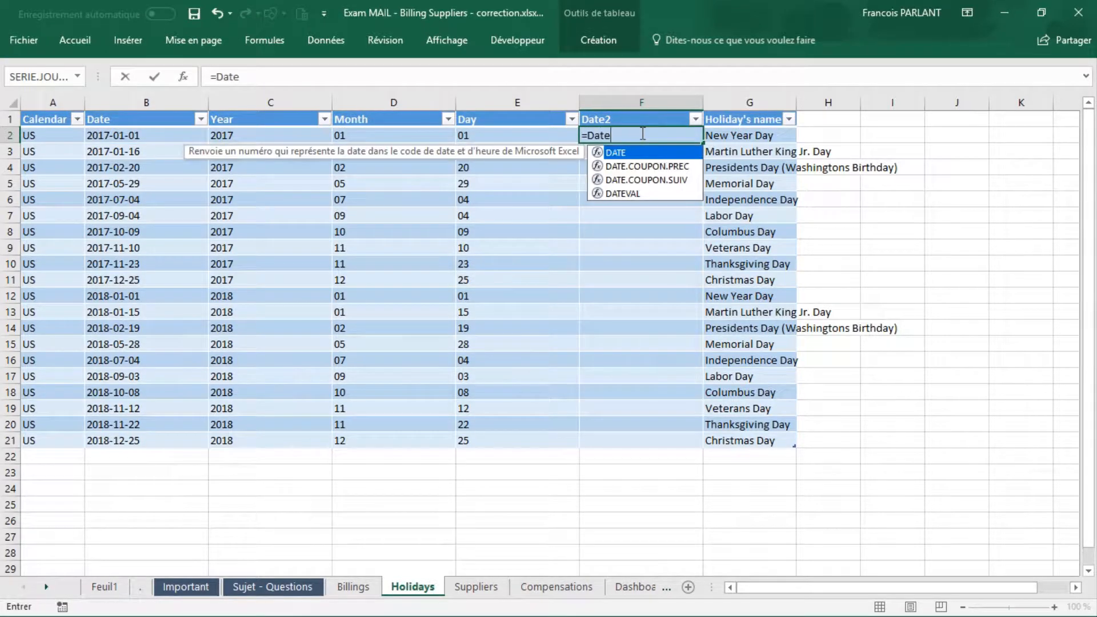
key("Tab")
left_click(267, 136)
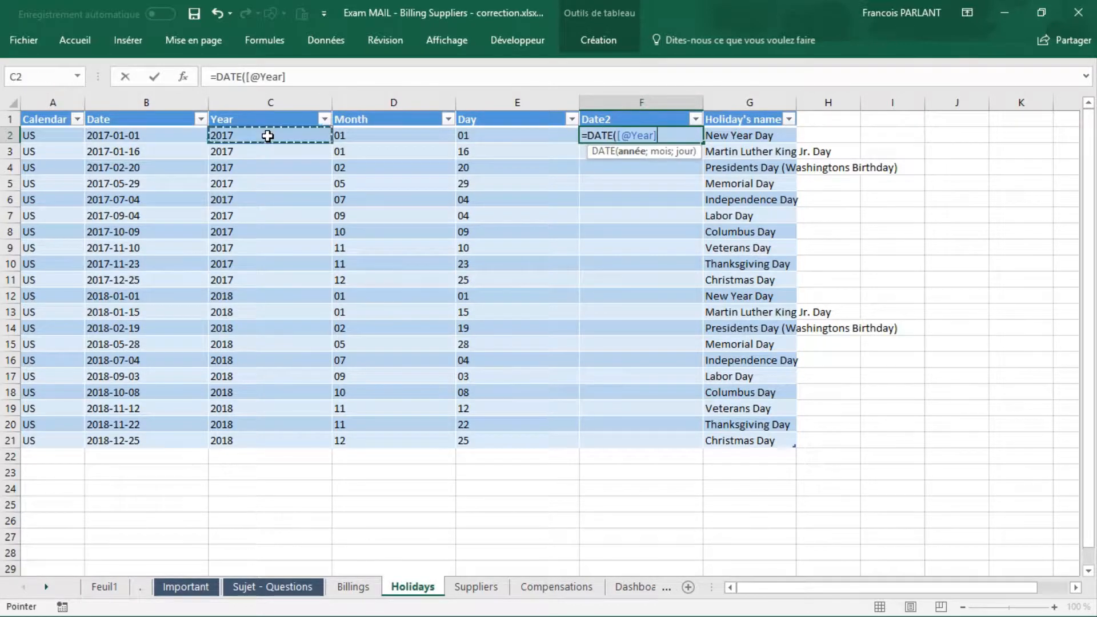
type(";")
left_click(367, 132)
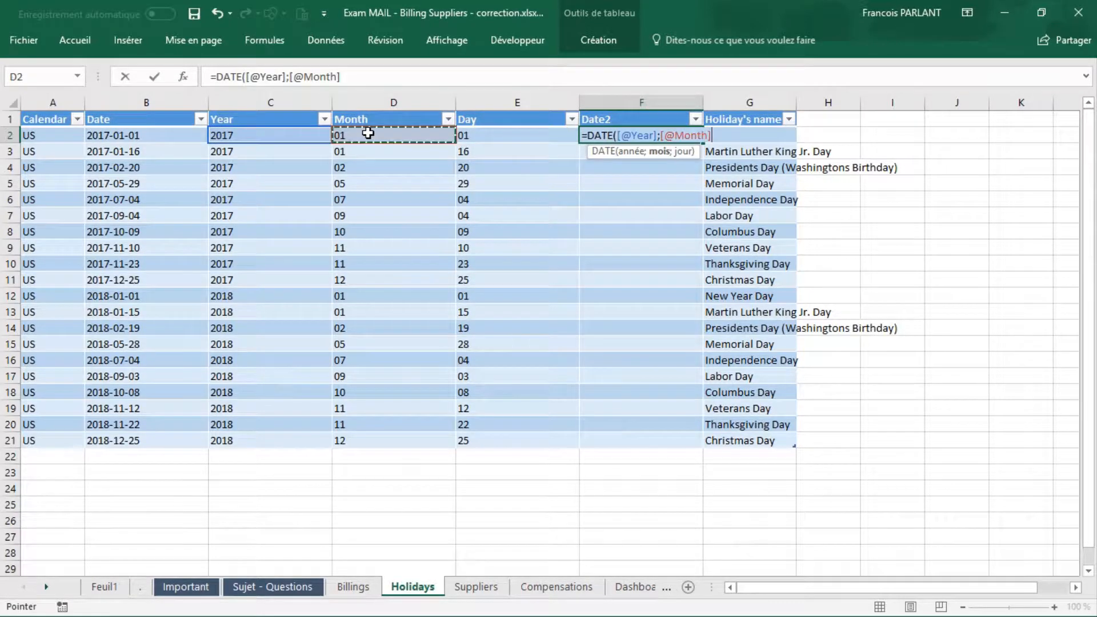
type(";")
left_click(483, 135)
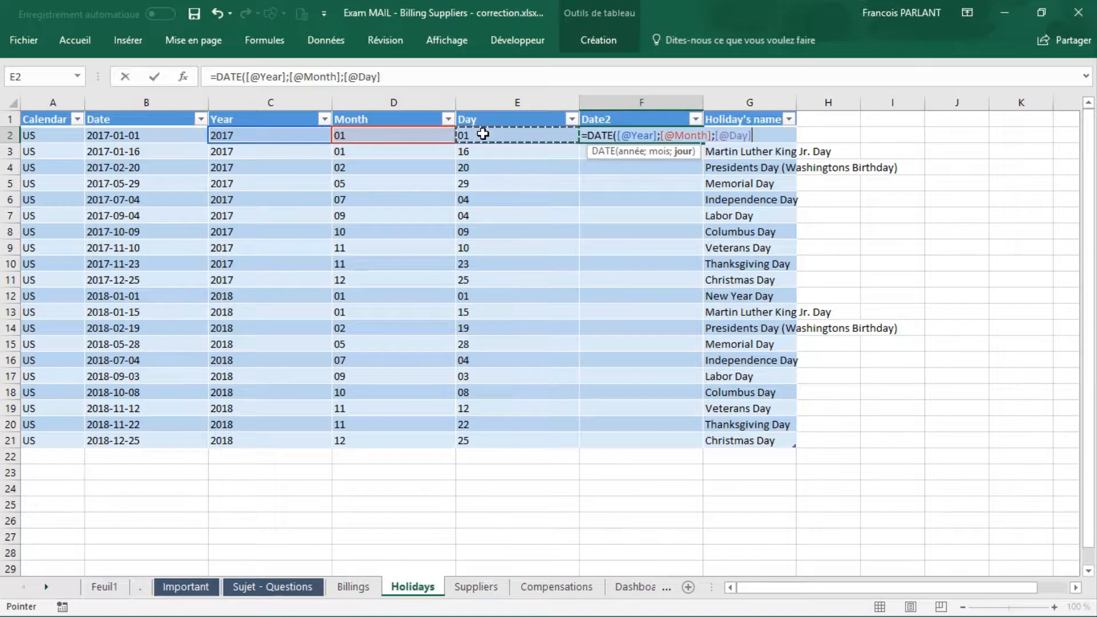
key("Return")
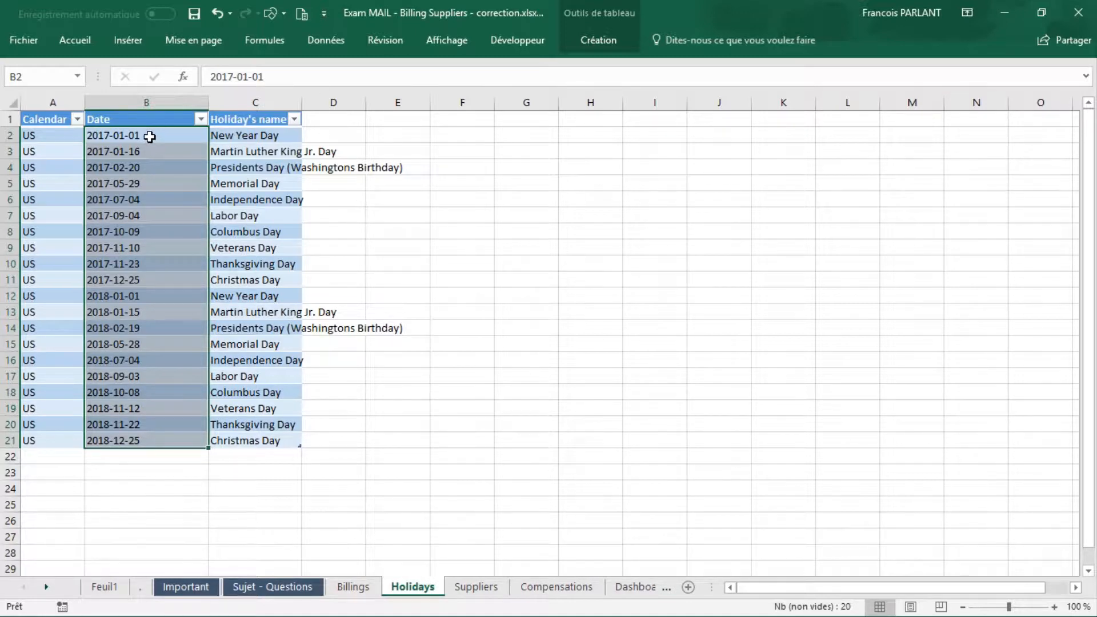
Step: Split the selected text dates B2:B21 into separate columns, adding the hyphen as a delimiter and using D2 as the destination
left_click(345, 44)
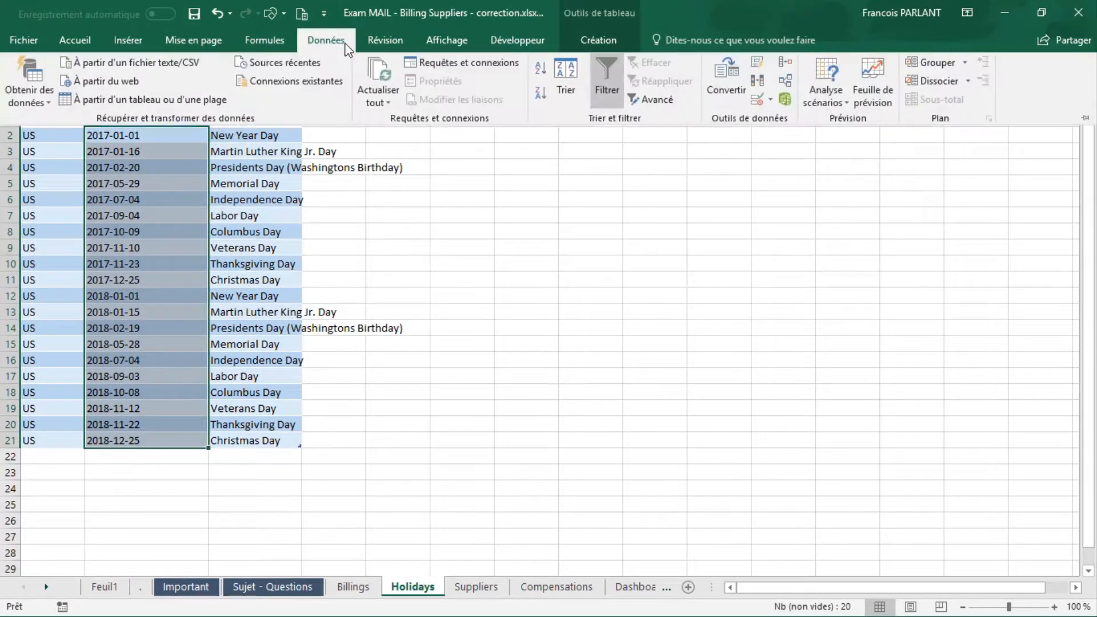
left_click(737, 78)
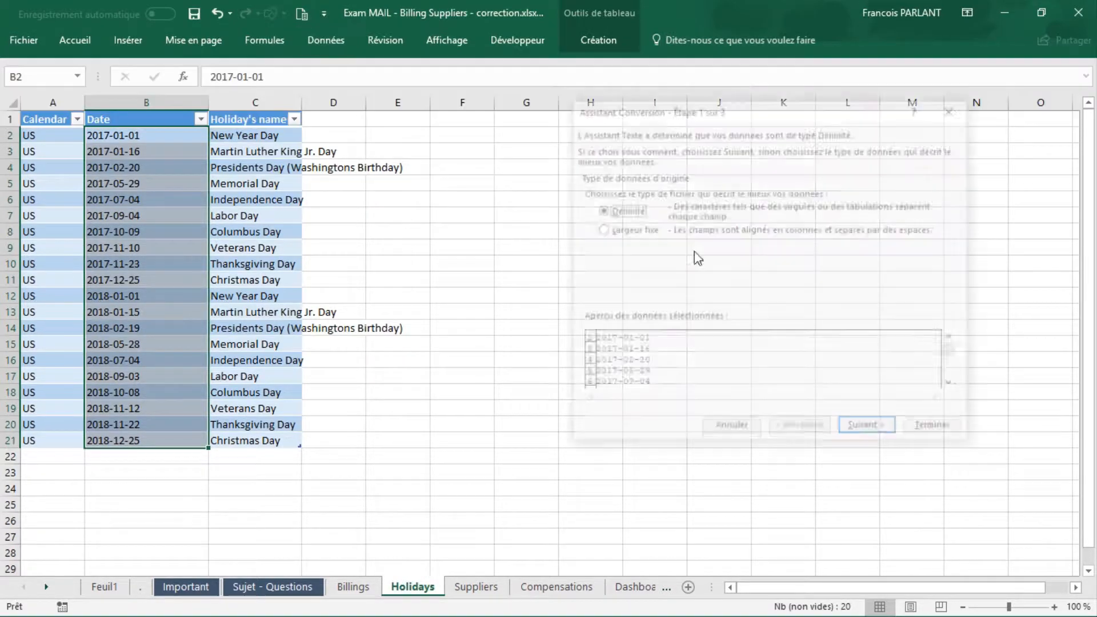
left_click(870, 429)
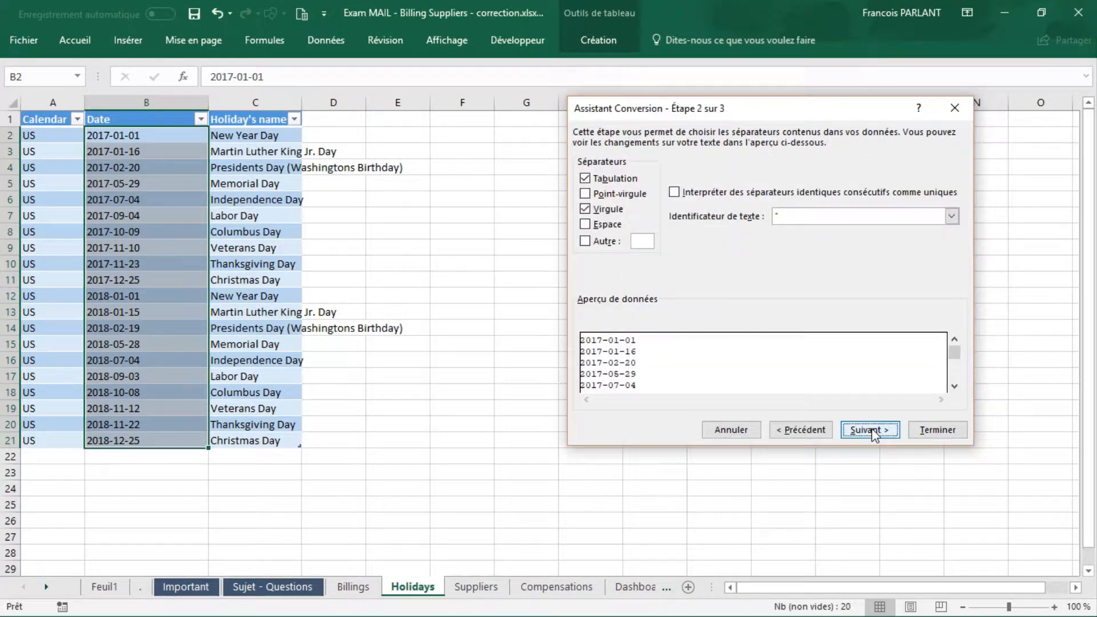
left_click(592, 244)
type("-")
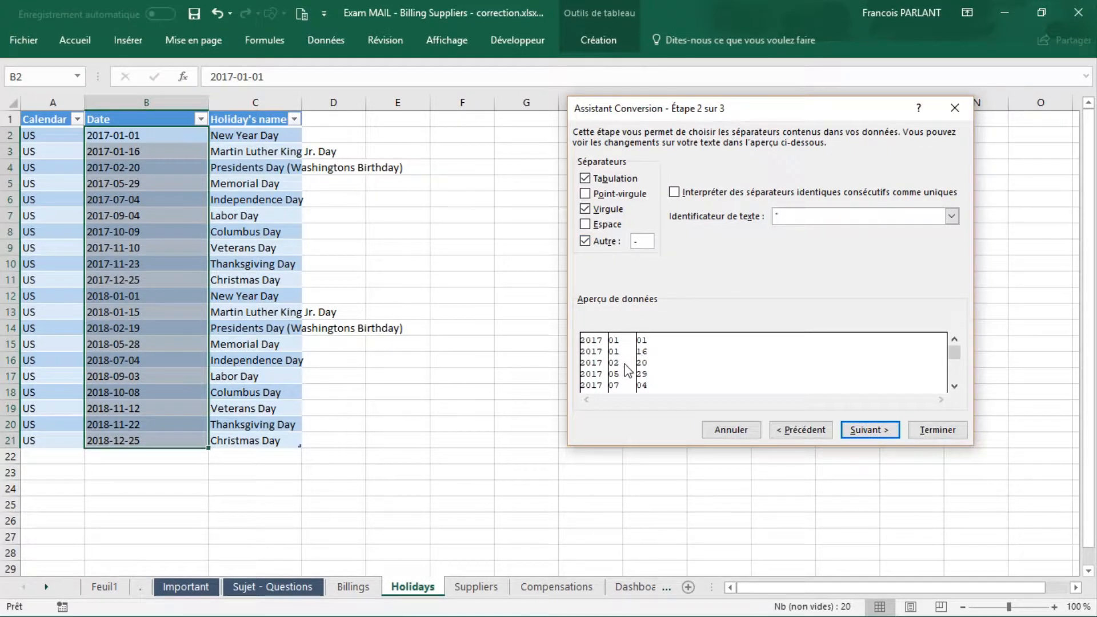
left_click(872, 429)
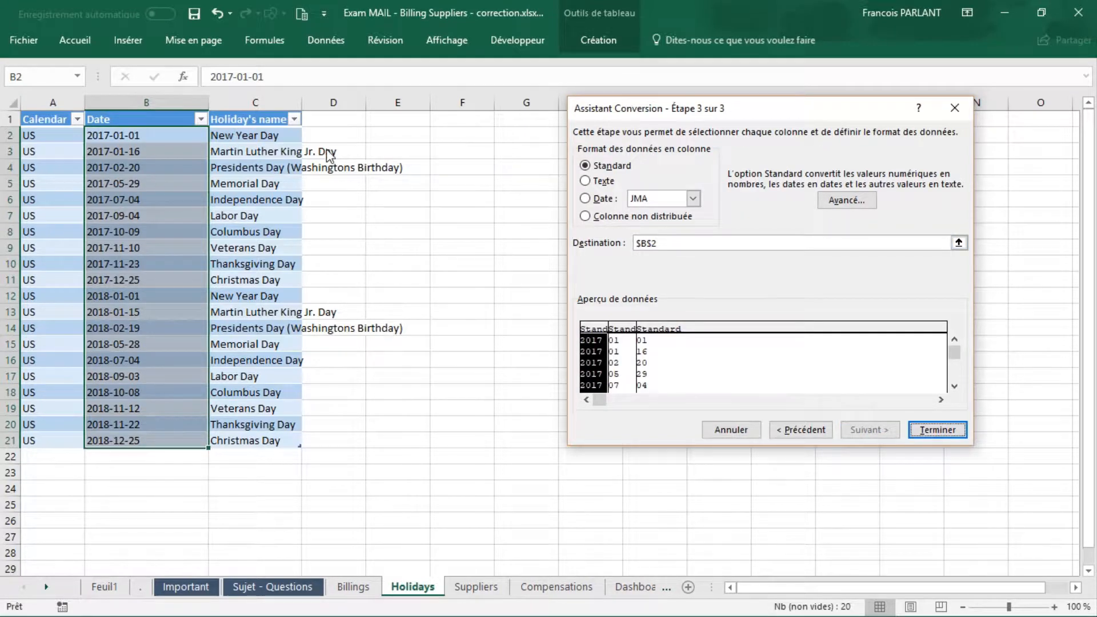
left_click_drag(668, 243, 617, 255)
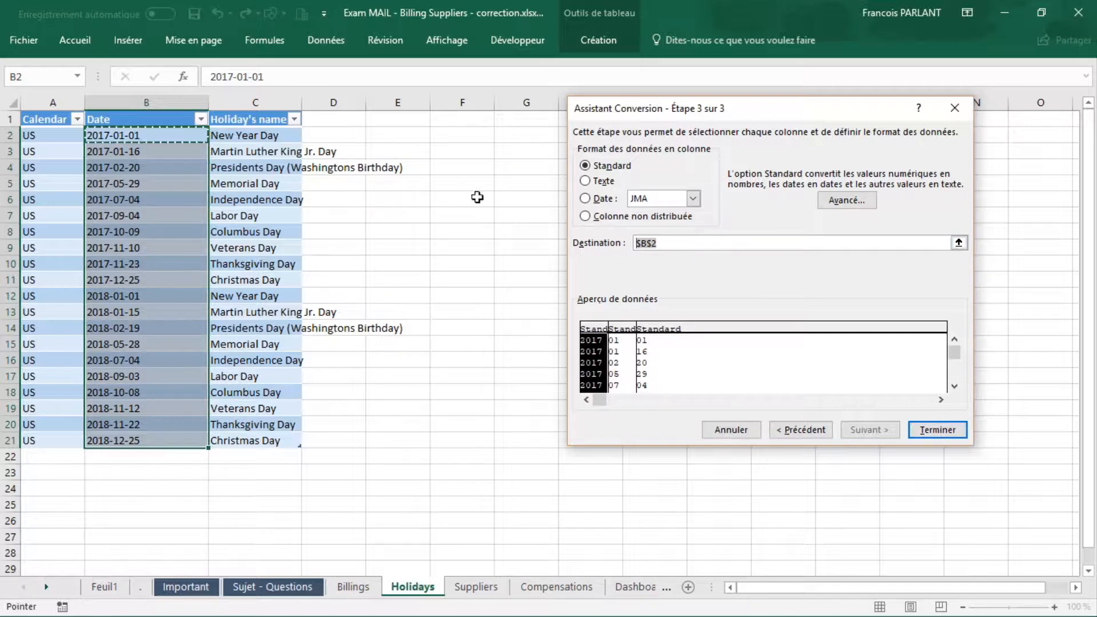
left_click(334, 136)
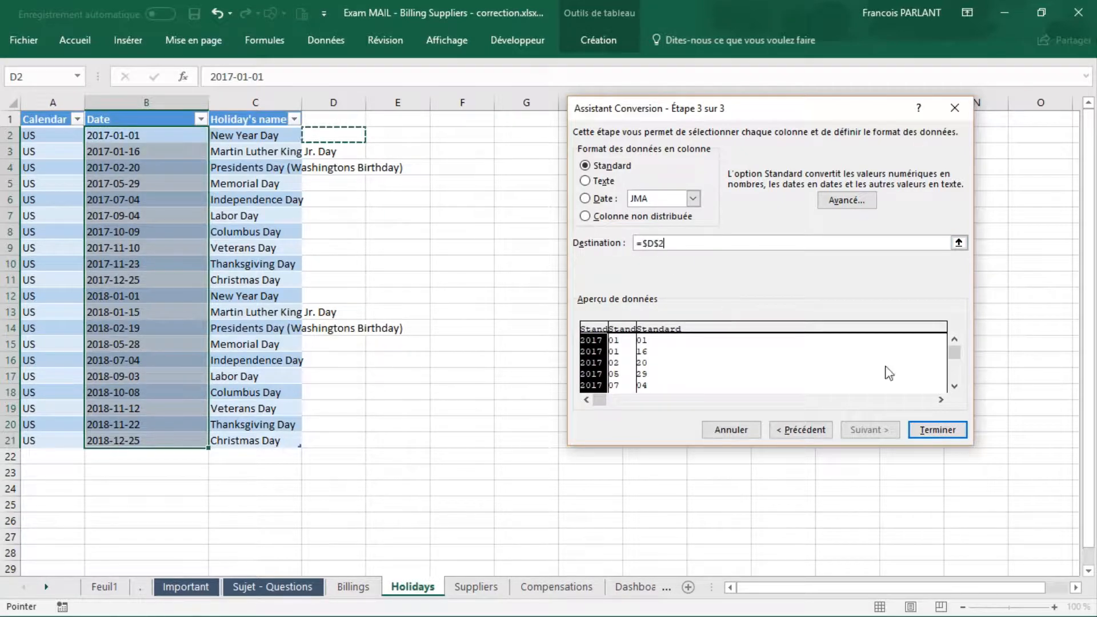
left_click(939, 430)
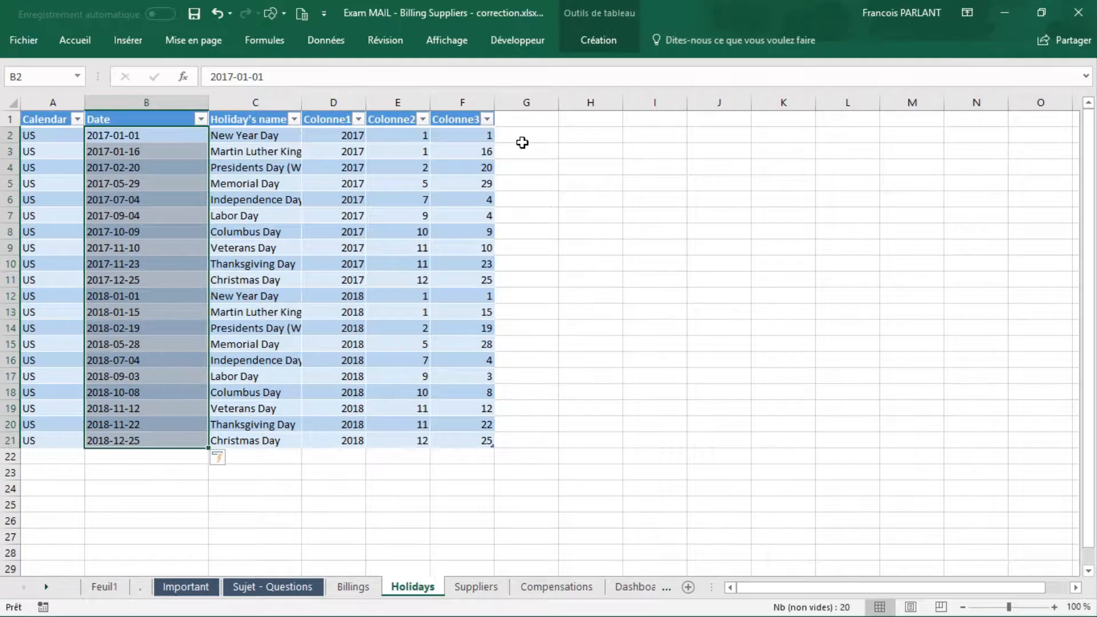
Step: Add a new column to the Holidays table by entering the header Date in G1
left_click(511, 120)
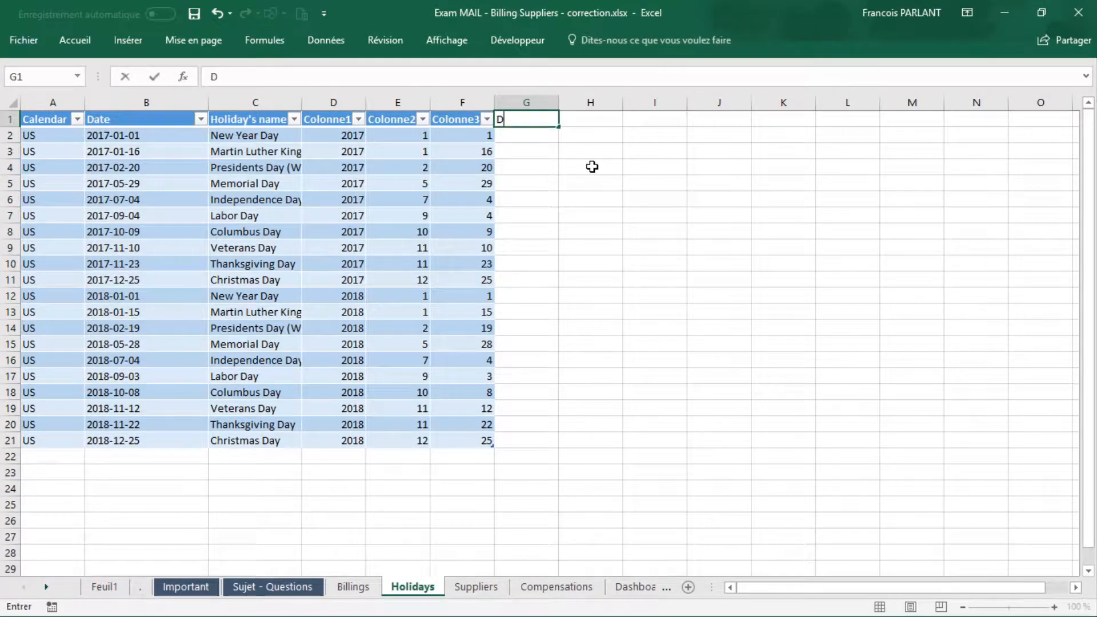
type("Date")
key("Return")
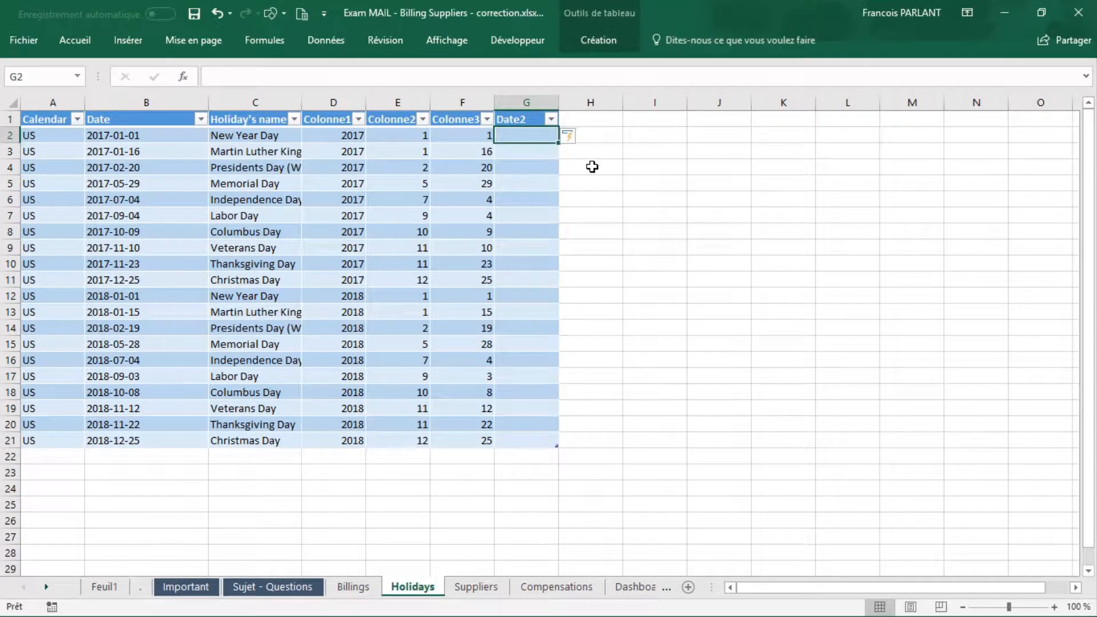
type("=da")
key("Tab")
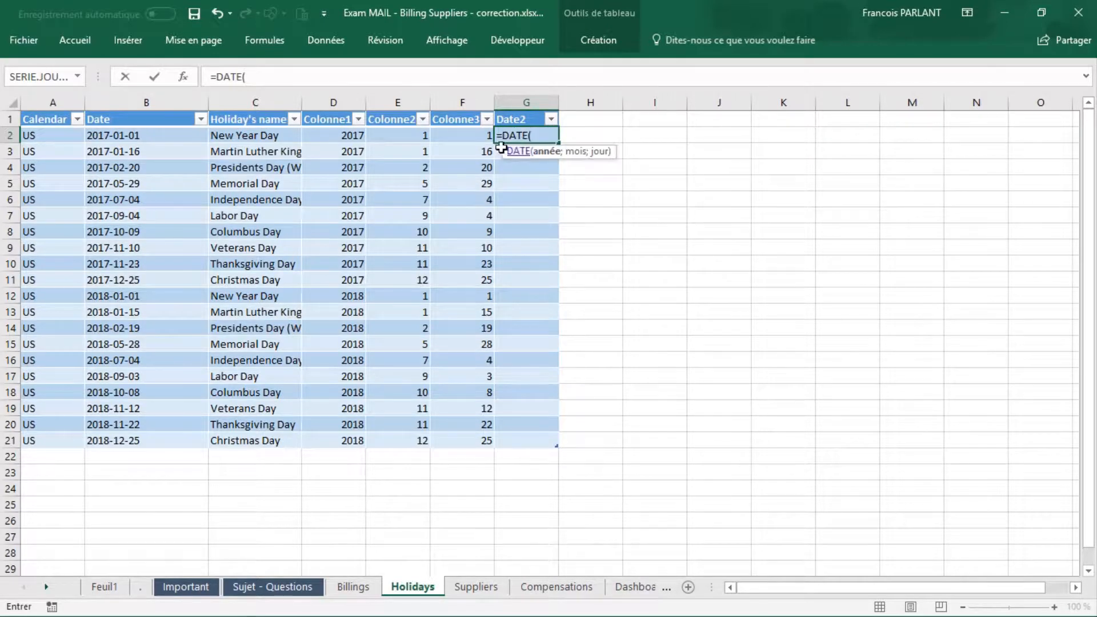
left_click(345, 131)
type(";")
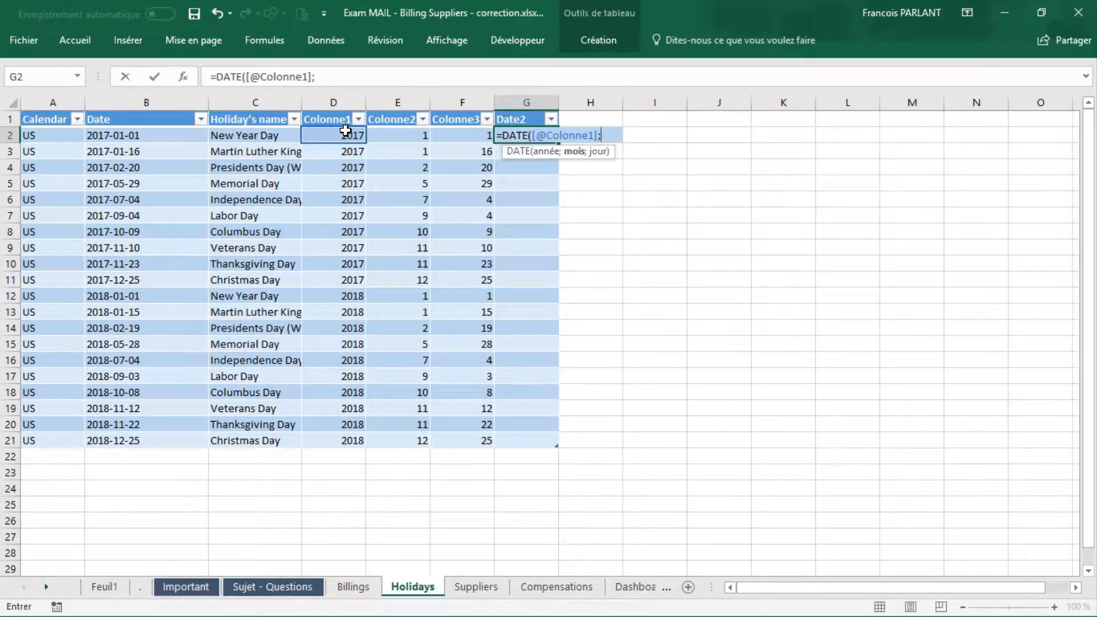
left_click(400, 135)
type(";")
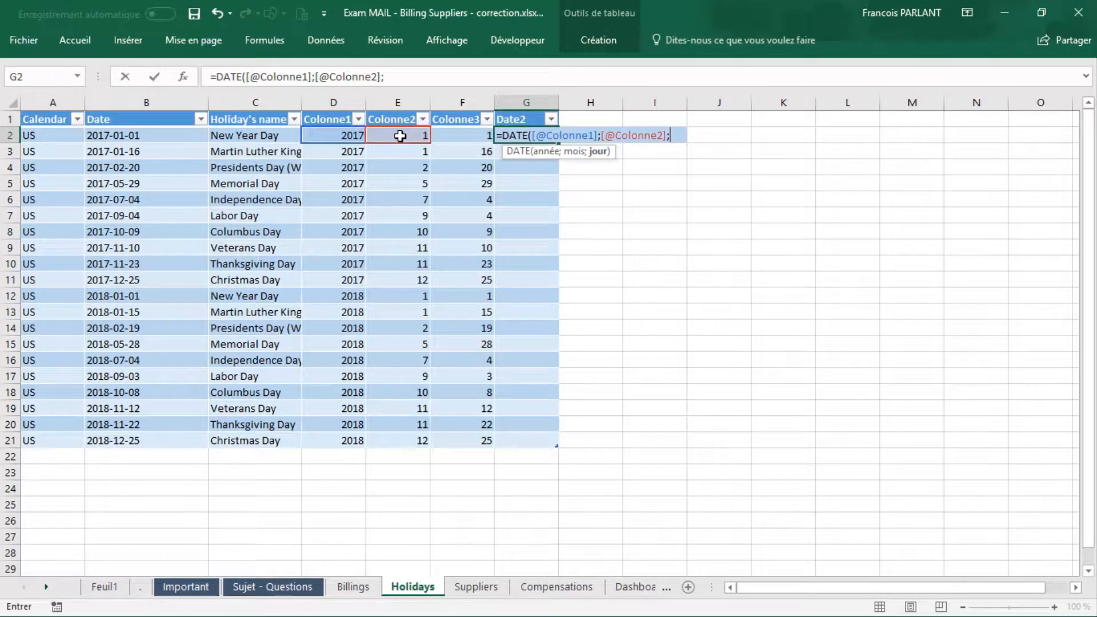
left_click(447, 136)
key("Return")
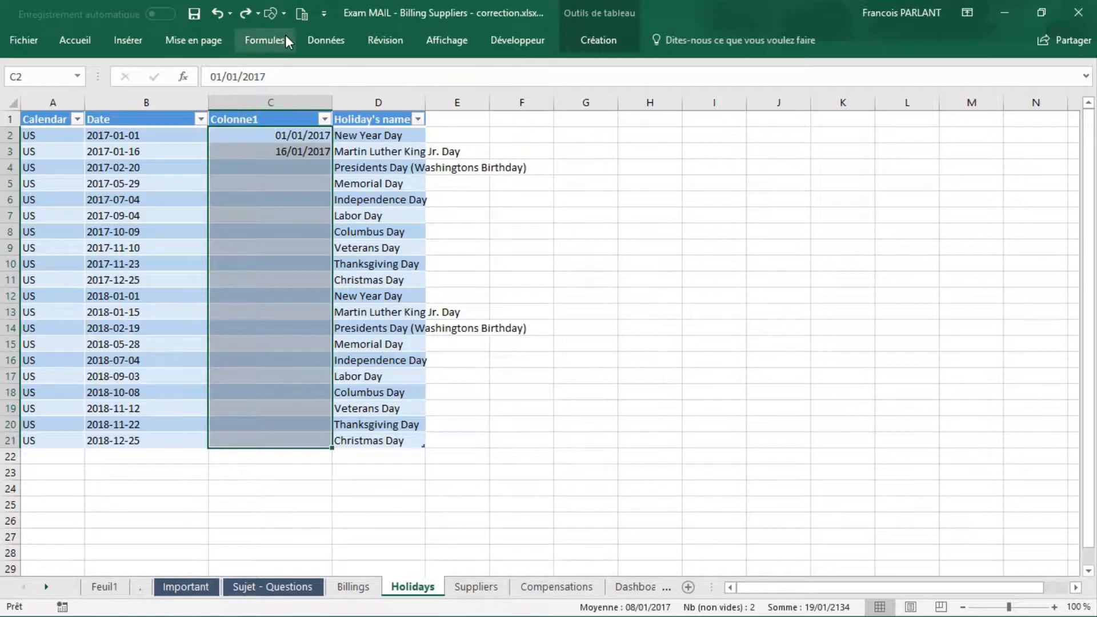
Step: Flash Fill the rest of Colonne1 from the two example dates in C2 and C3
left_click(318, 44)
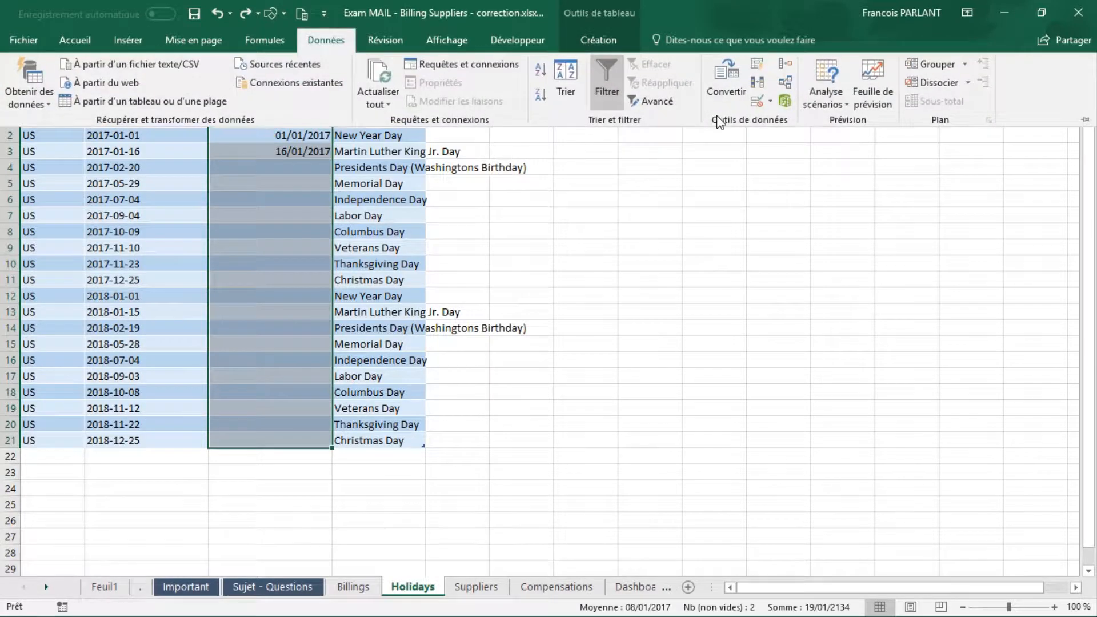
left_click(758, 67)
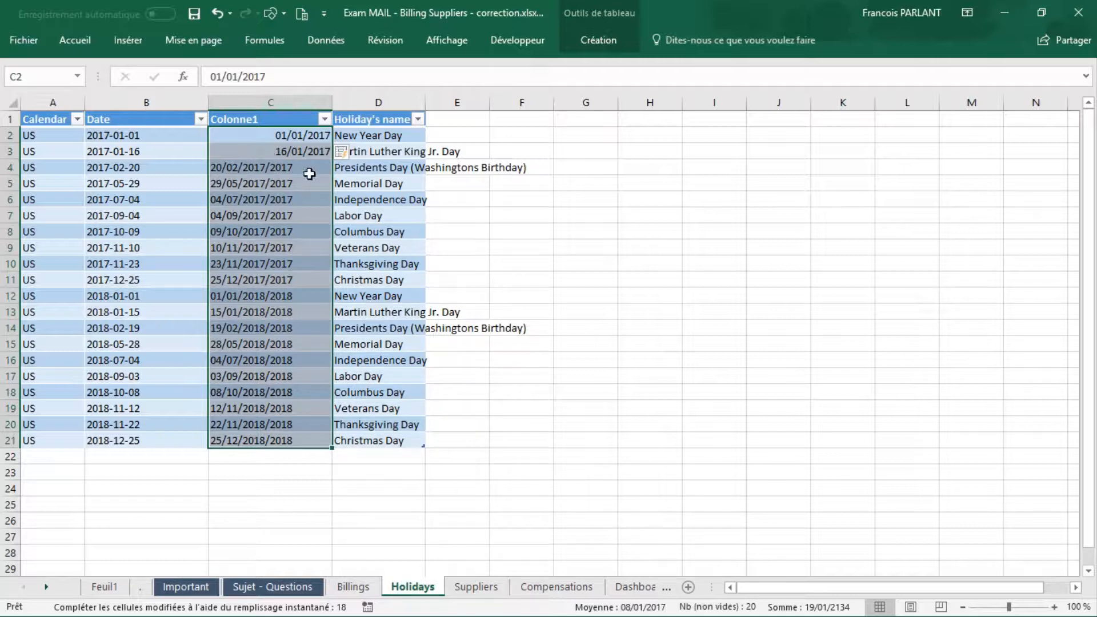
Step: Change the example date in C2 to 01/01/2018 and accept the updated Flash Fill suggestions for Colonne1
left_click(294, 73)
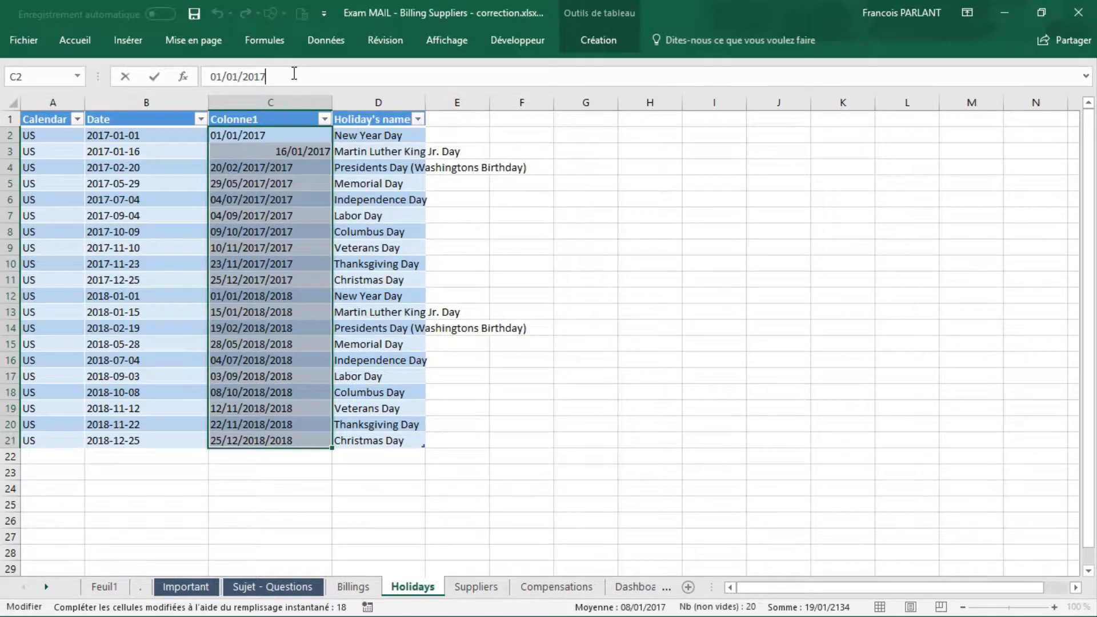
key("BackSpace")
key("BackSpace")
key("BackSpace")
key("BackSpace")
key("Return")
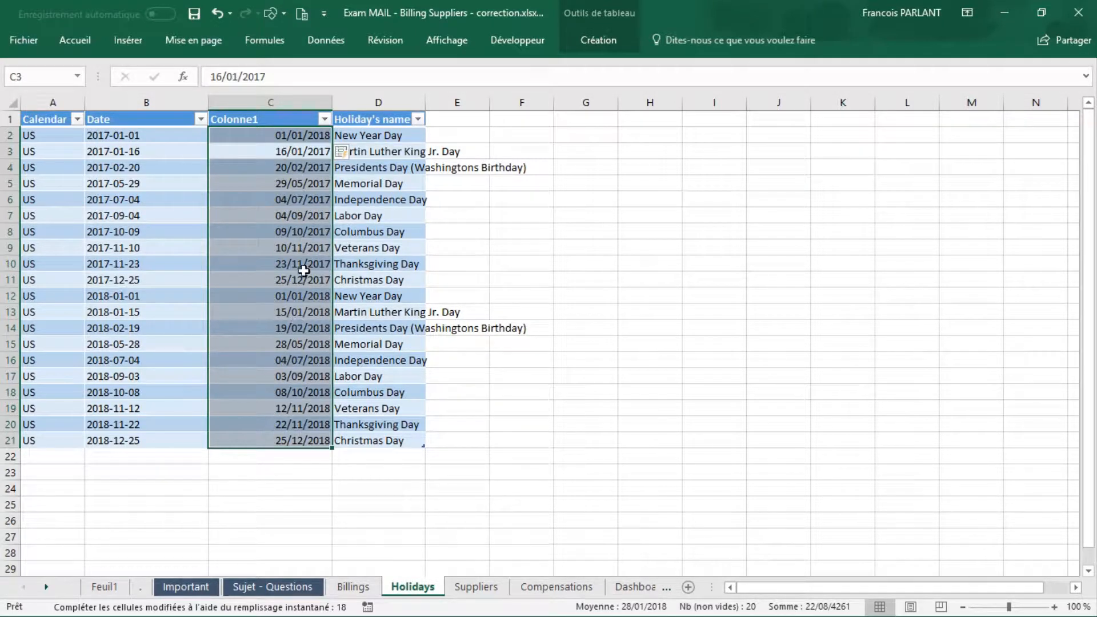
left_click(318, 136)
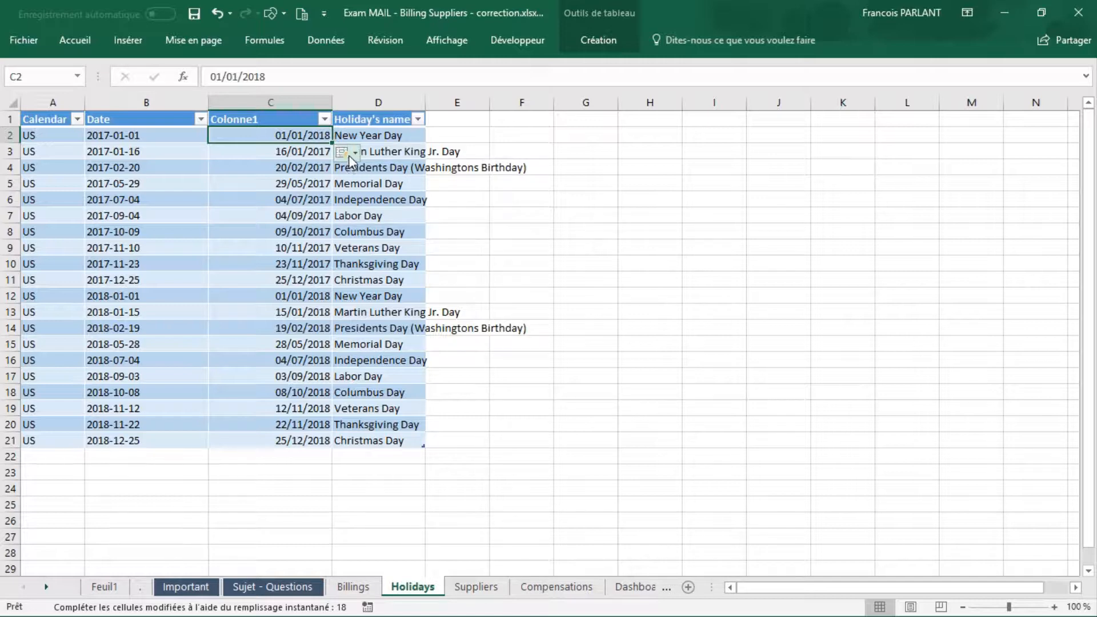
left_click(355, 153)
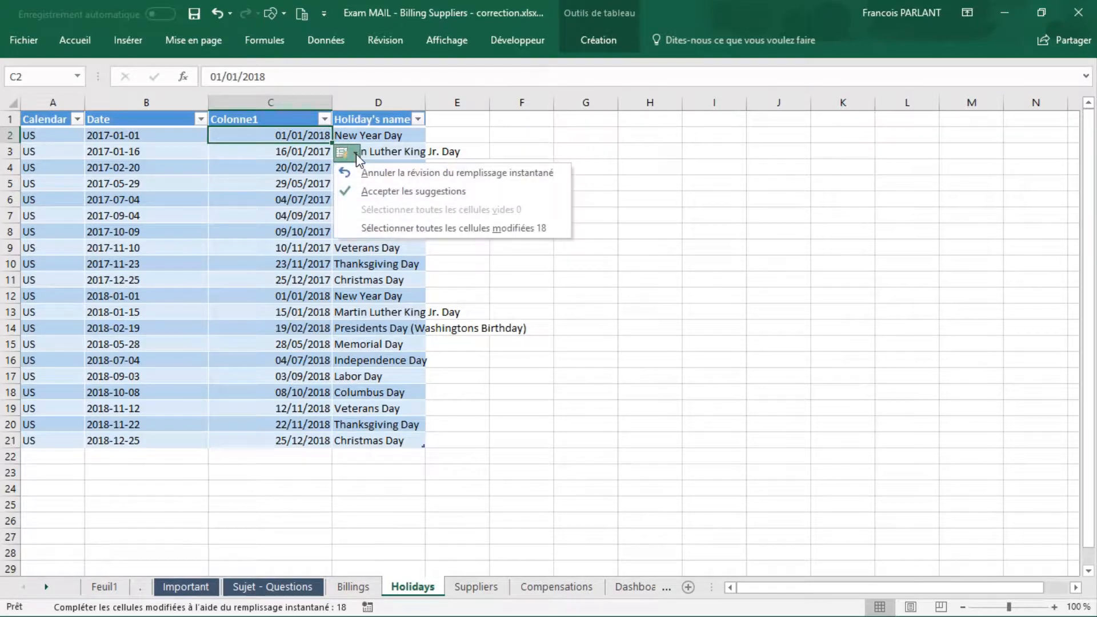
left_click(377, 192)
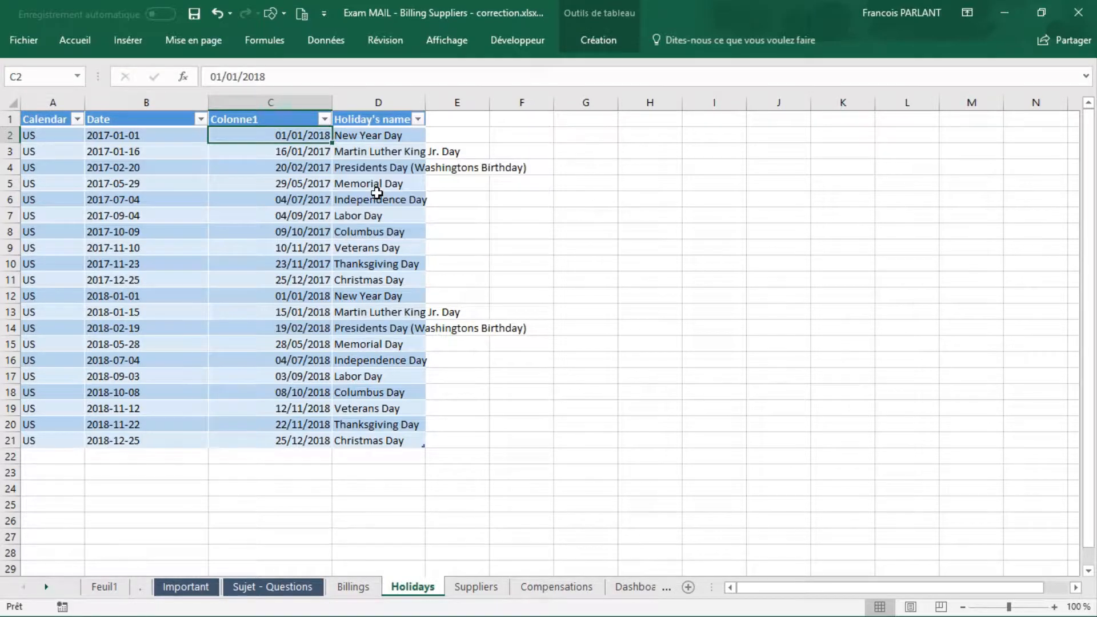
Step: Set the date in C2 back to 01/01/2017
left_click(312, 76)
key("BackSpace")
type("7")
key("Return")
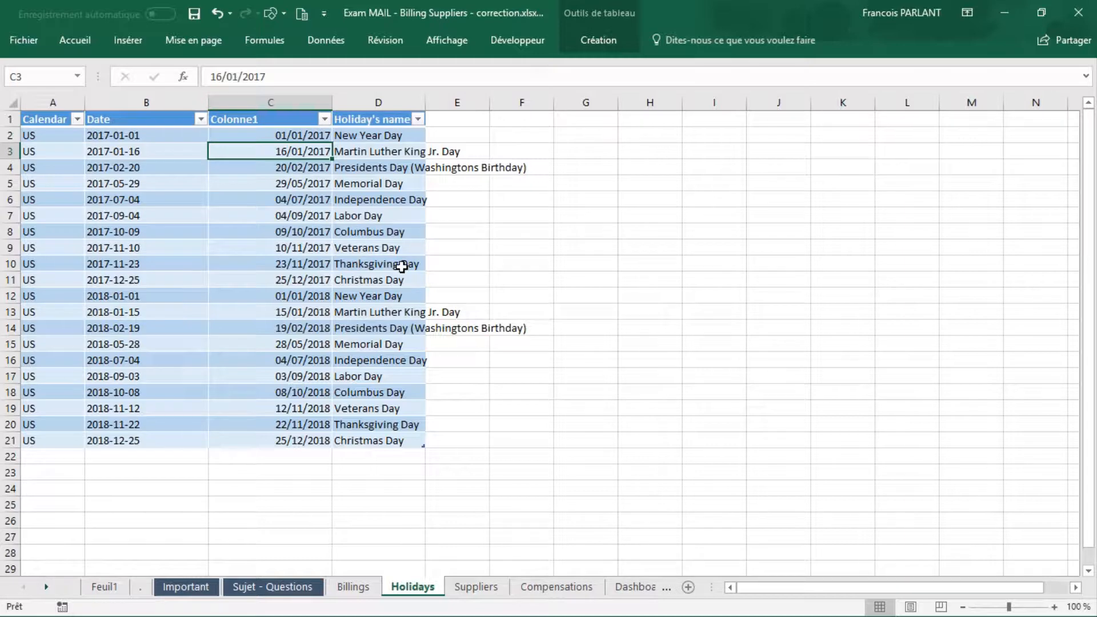
Step: On the Suppliers sheet, try to Flash Fill the Country column from the examples Spain, Spain and Italy in D11:D13
key("ctrl+Page_Down")
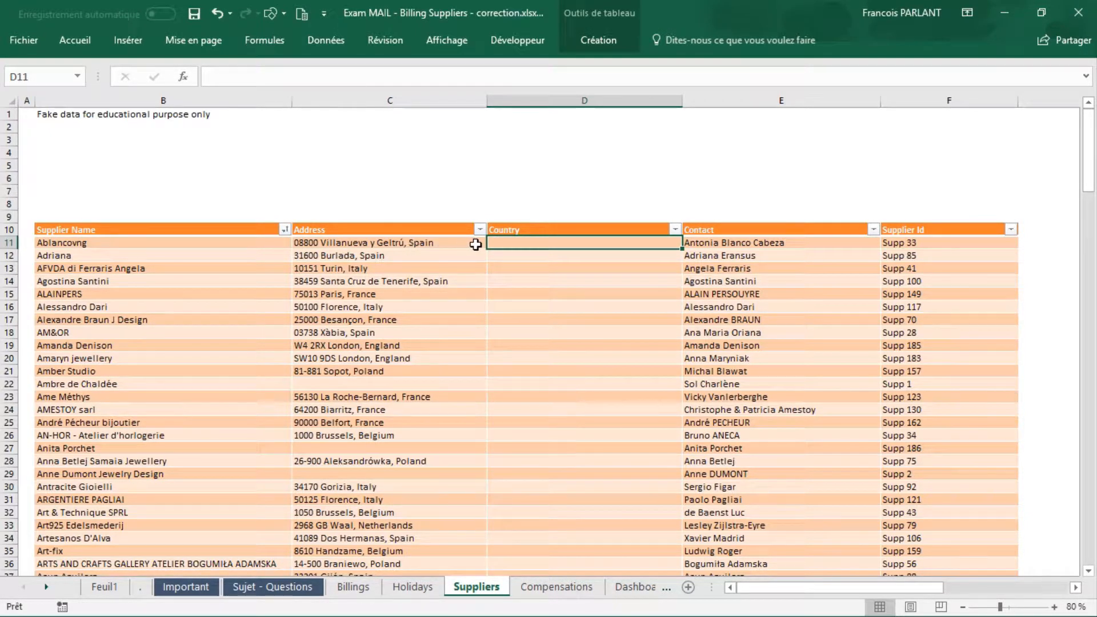
type("Spain")
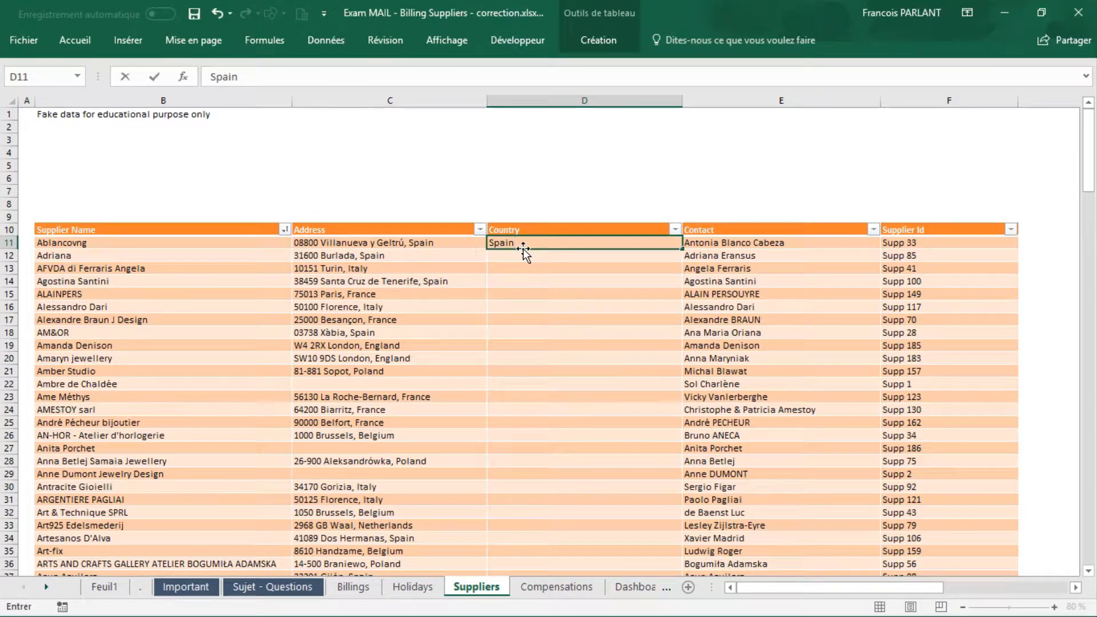
key("Return")
type("Q")
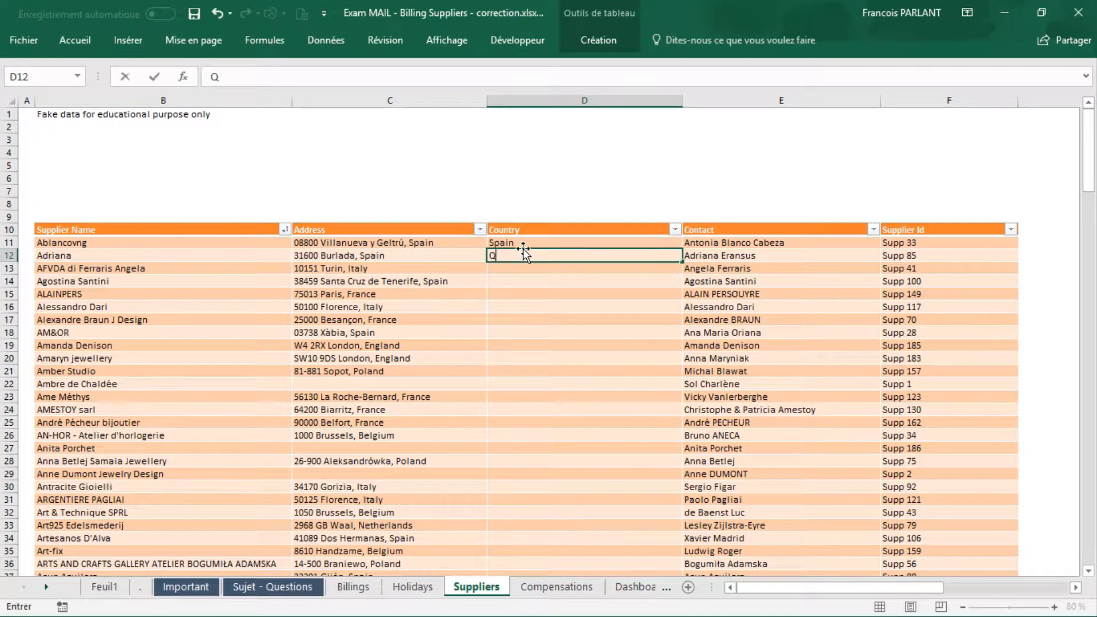
type("Spain")
key("Return")
type("Italy")
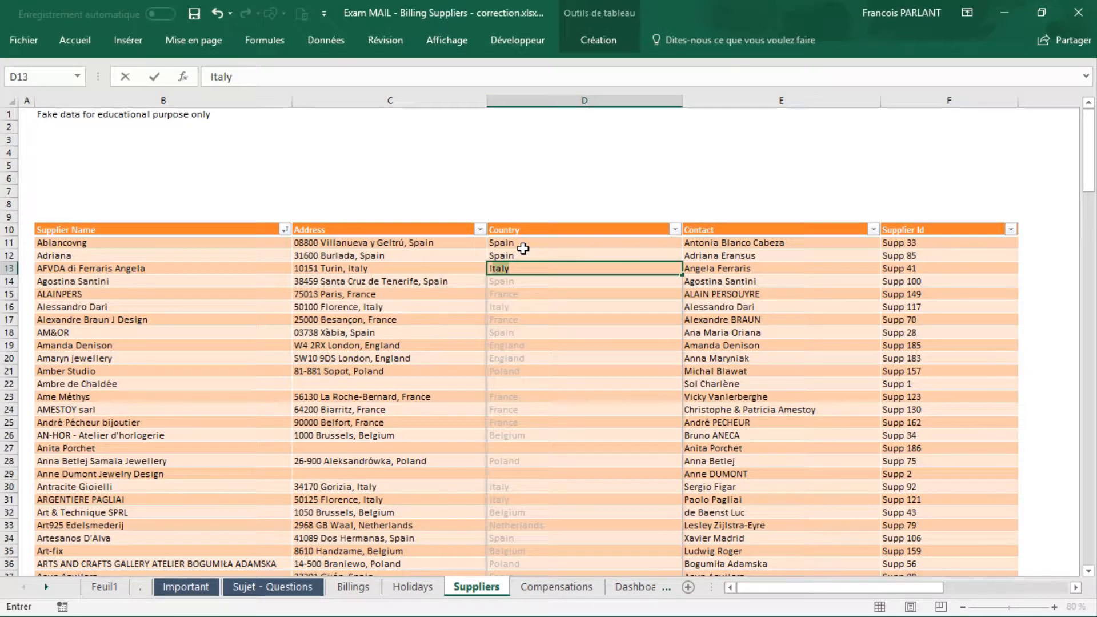
key("Return")
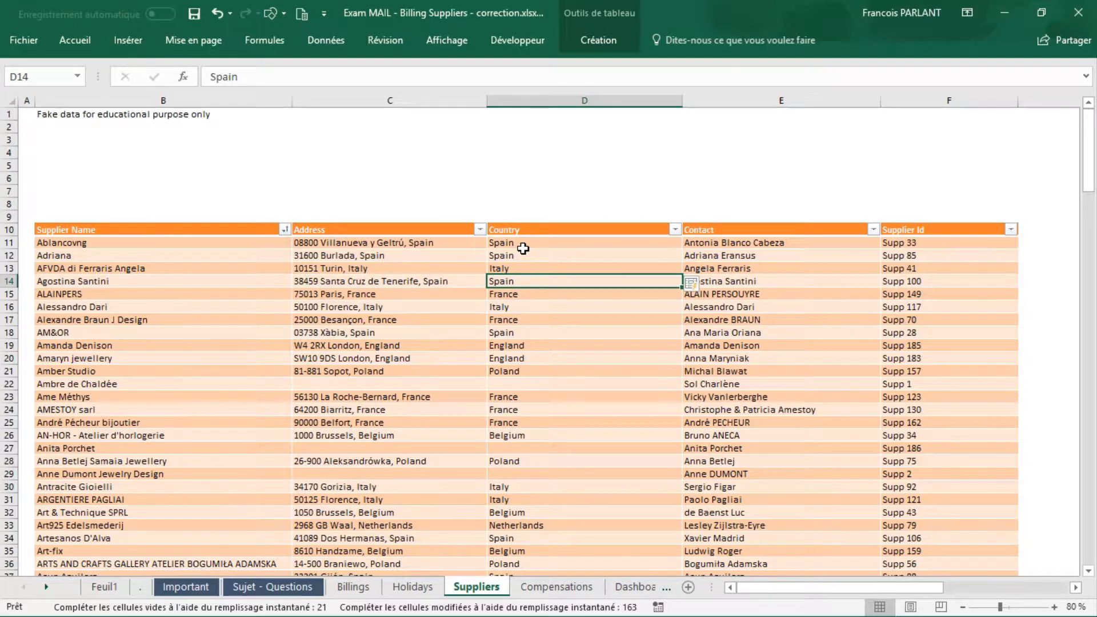
key("ctrl+z")
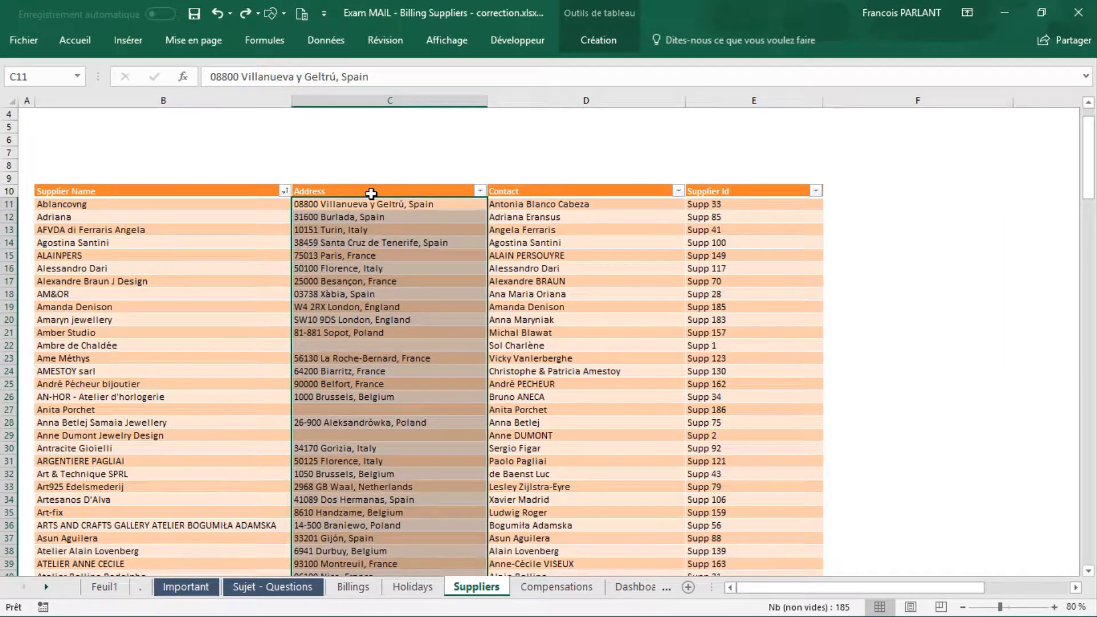
Step: Set up a delimited text-to-columns conversion of the supplier addresses, with the comma as the only delimiter
left_click(326, 40)
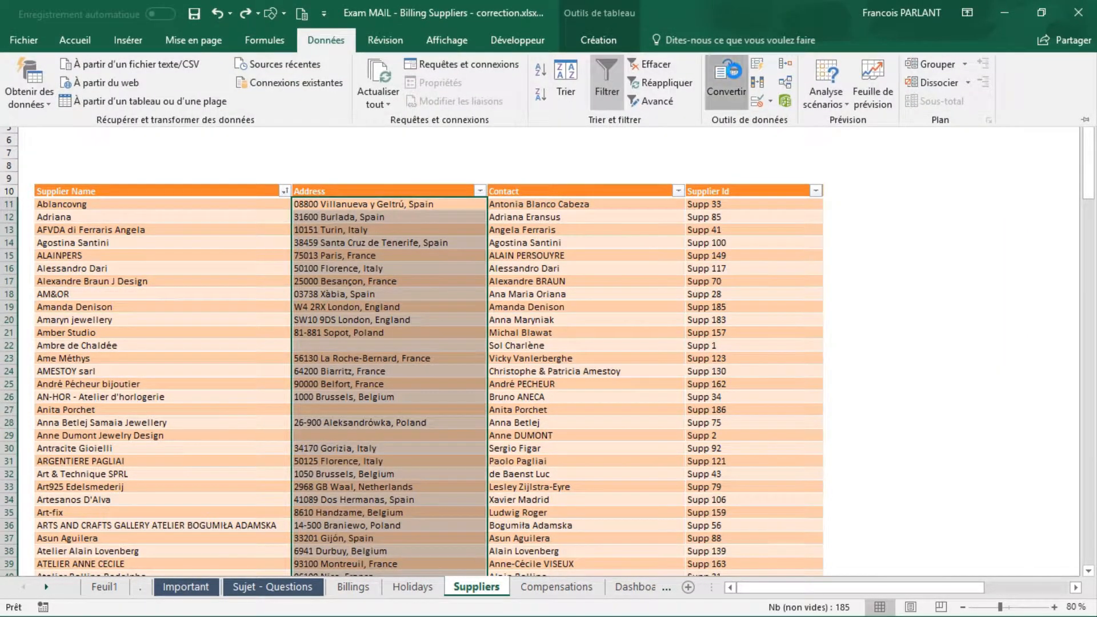
left_click(726, 80)
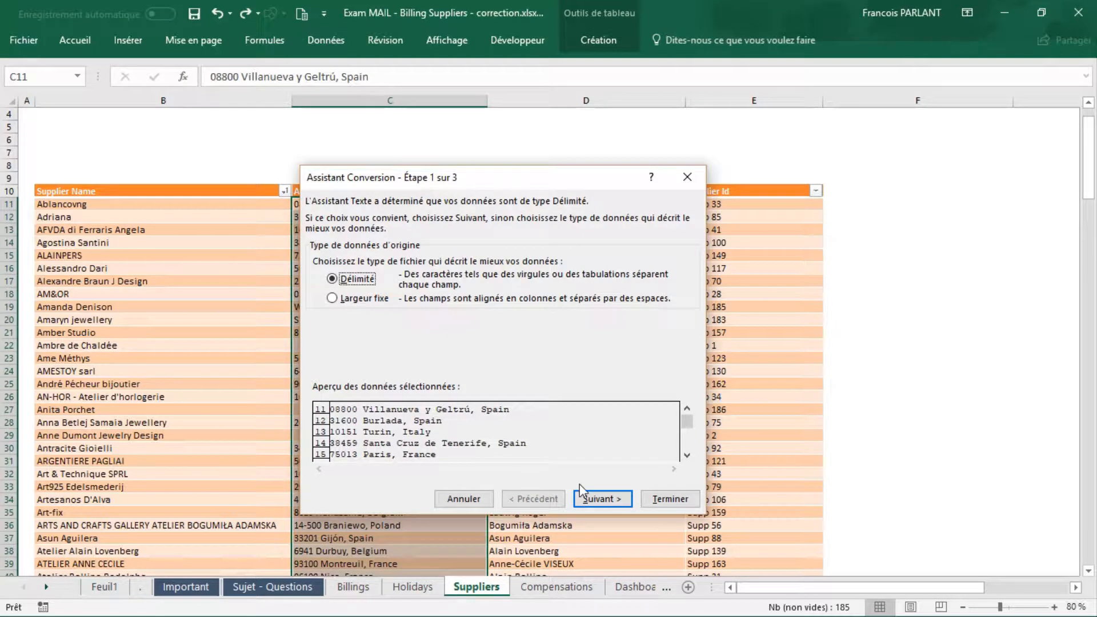
left_click(600, 500)
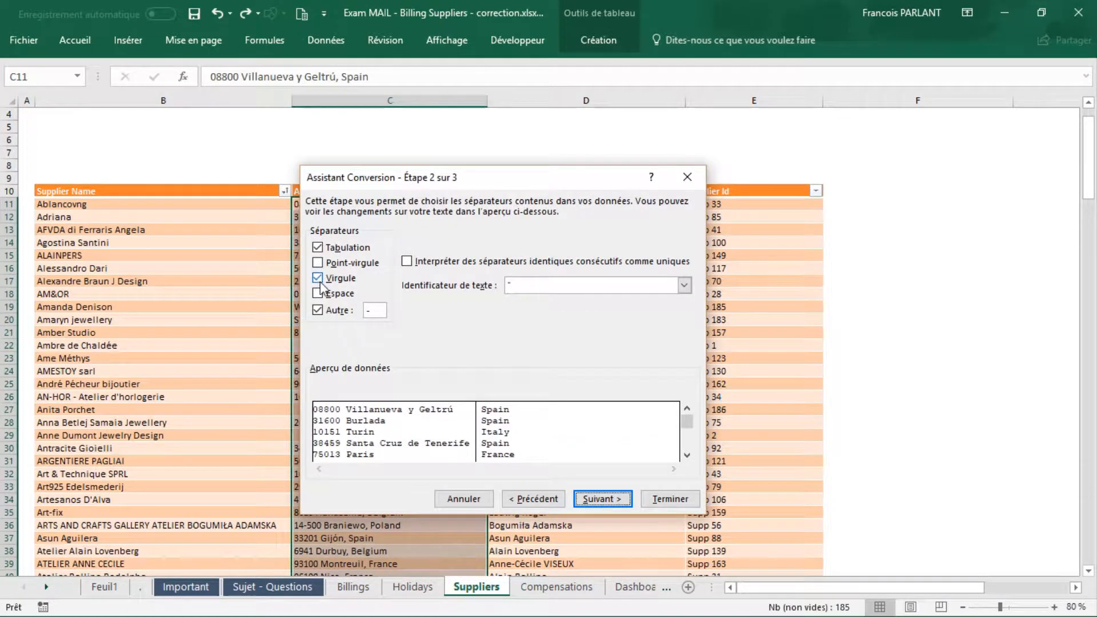
left_click(319, 310)
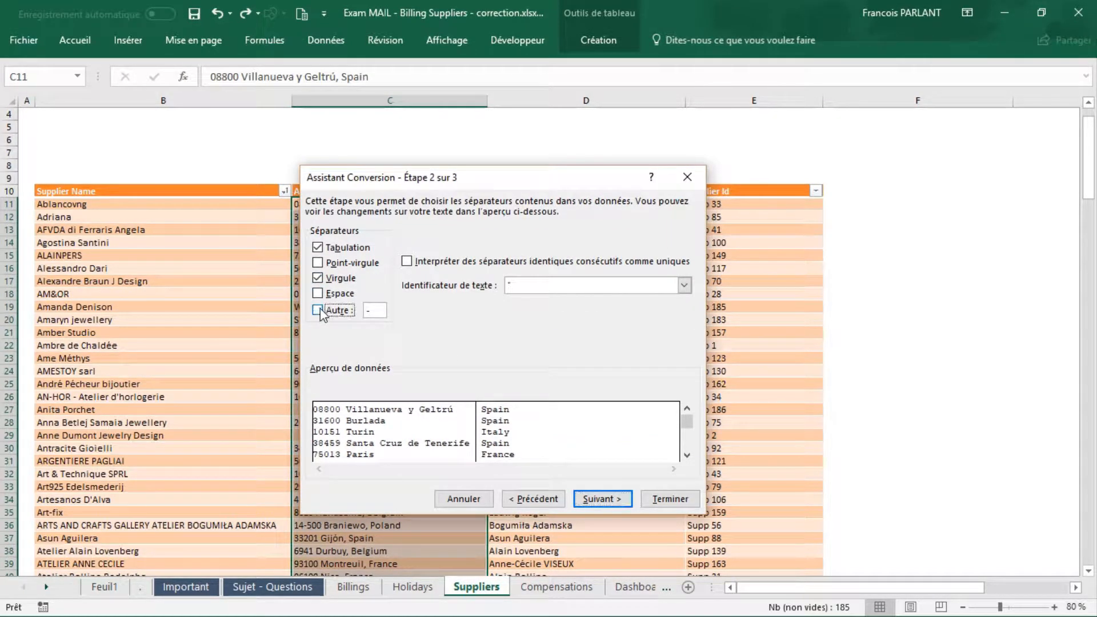
left_click(317, 247)
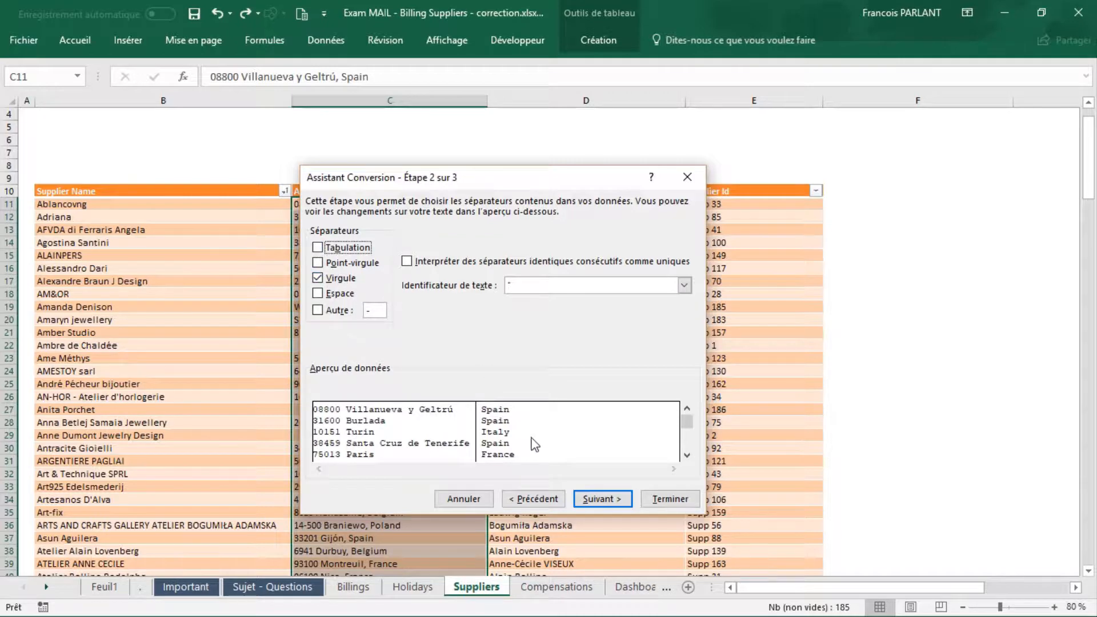
scroll(609, 437, "down", 1)
scroll(612, 438, "up", 2)
scroll(611, 438, "down", 6)
scroll(612, 438, "up", 4)
scroll(612, 438, "up", 3)
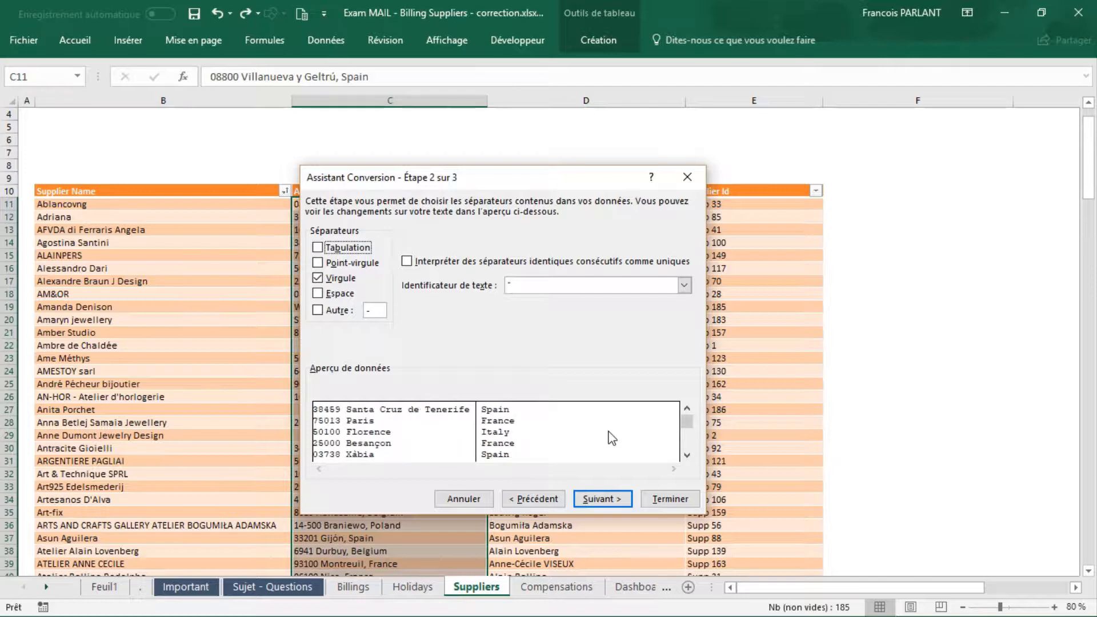
scroll(612, 438, "down", 1)
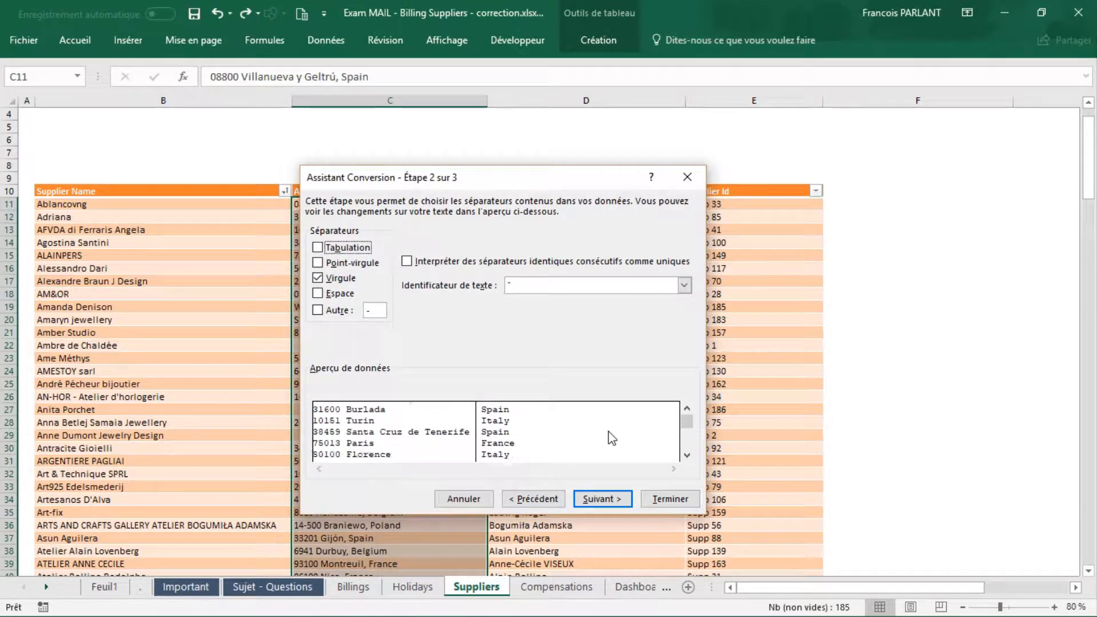
Step: Set F11 as the destination of the split addresses, complete the conversion and look through the separated values
left_click(612, 503)
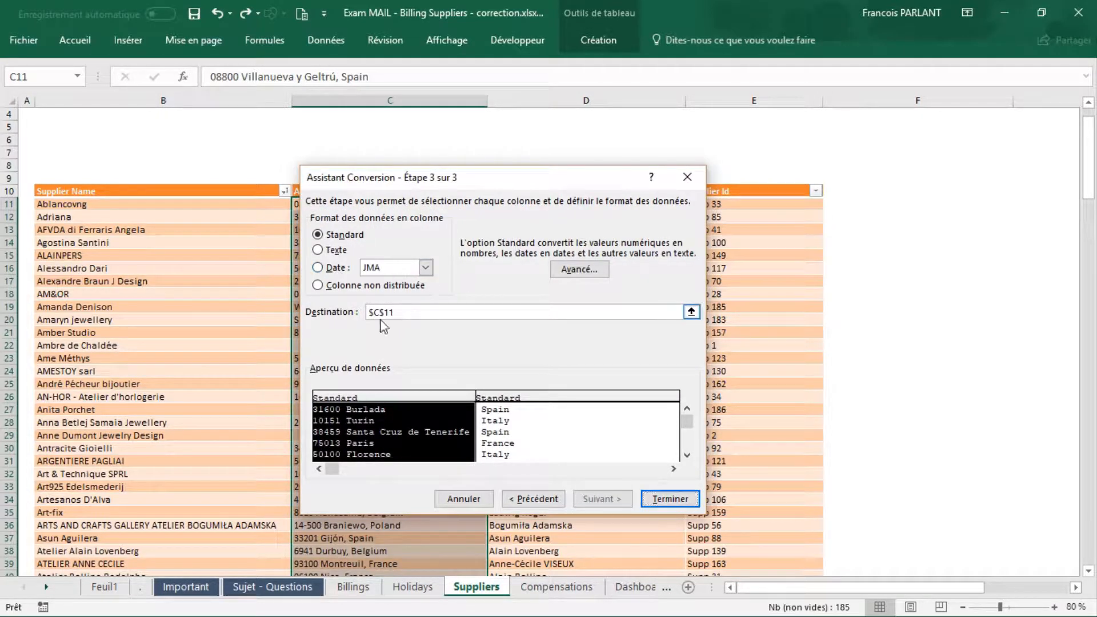
left_click_drag(394, 312, 356, 309)
key("BackSpace")
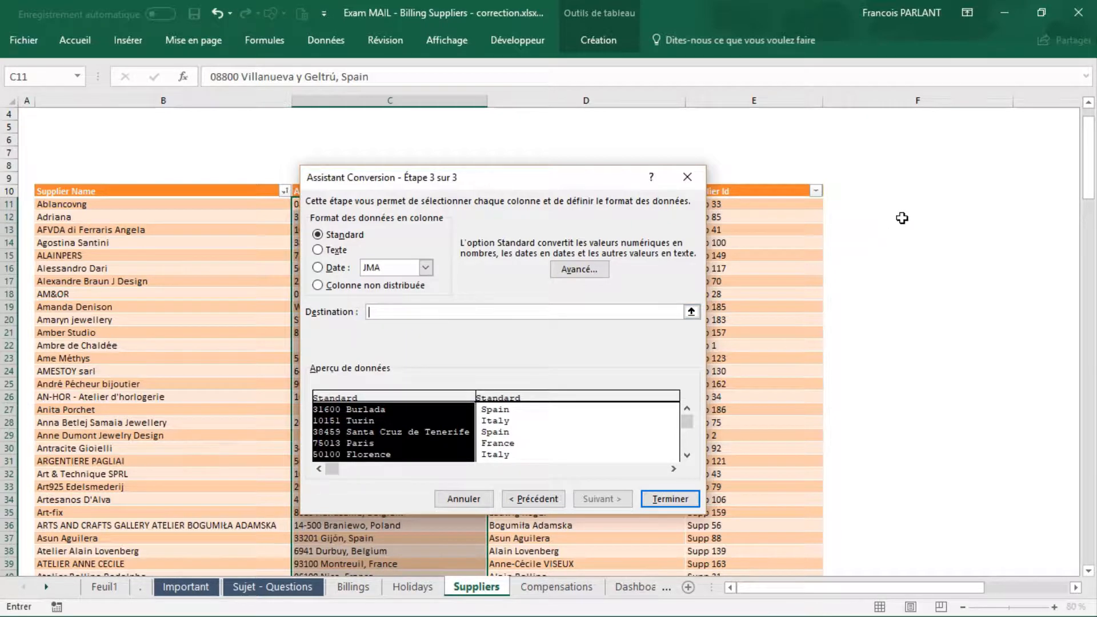
left_click(862, 204)
key("Return")
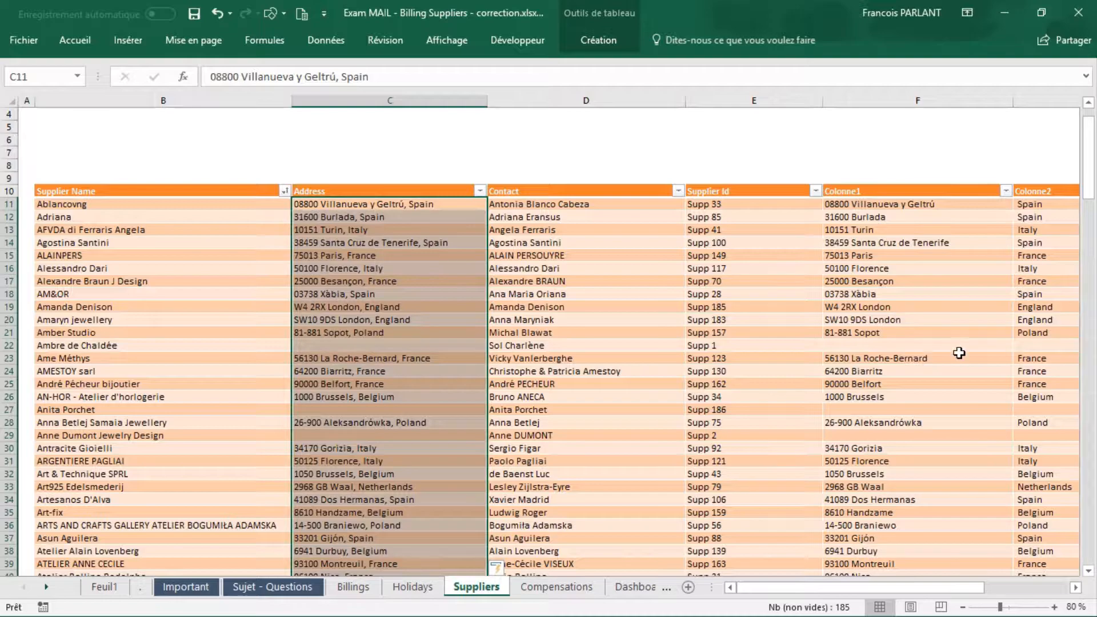
scroll(959, 353, "down", 12)
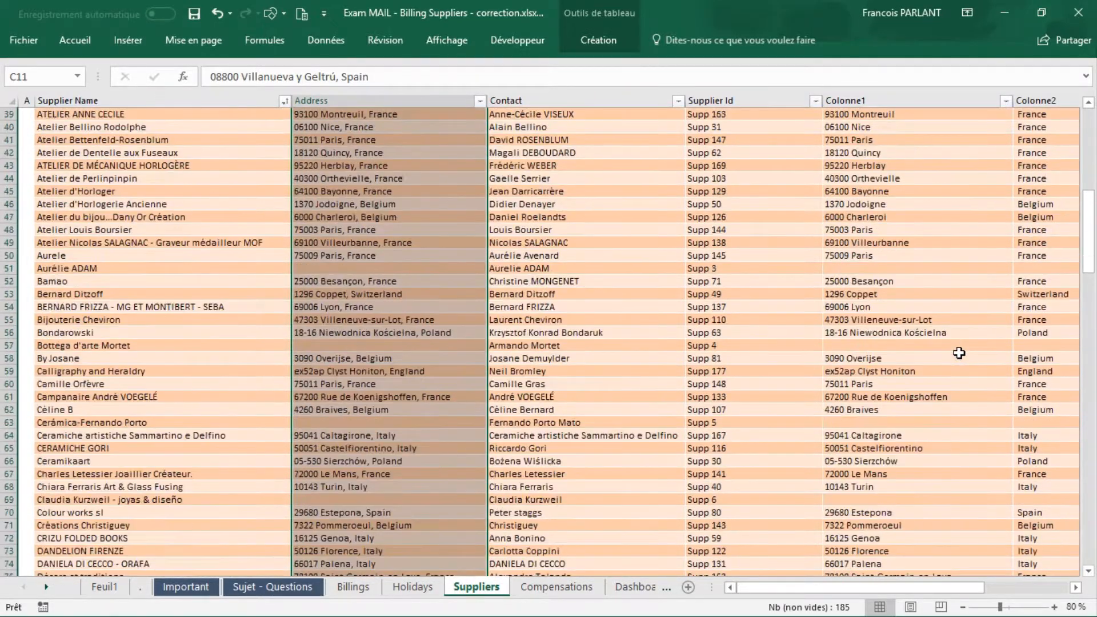
scroll(959, 353, "up", 13)
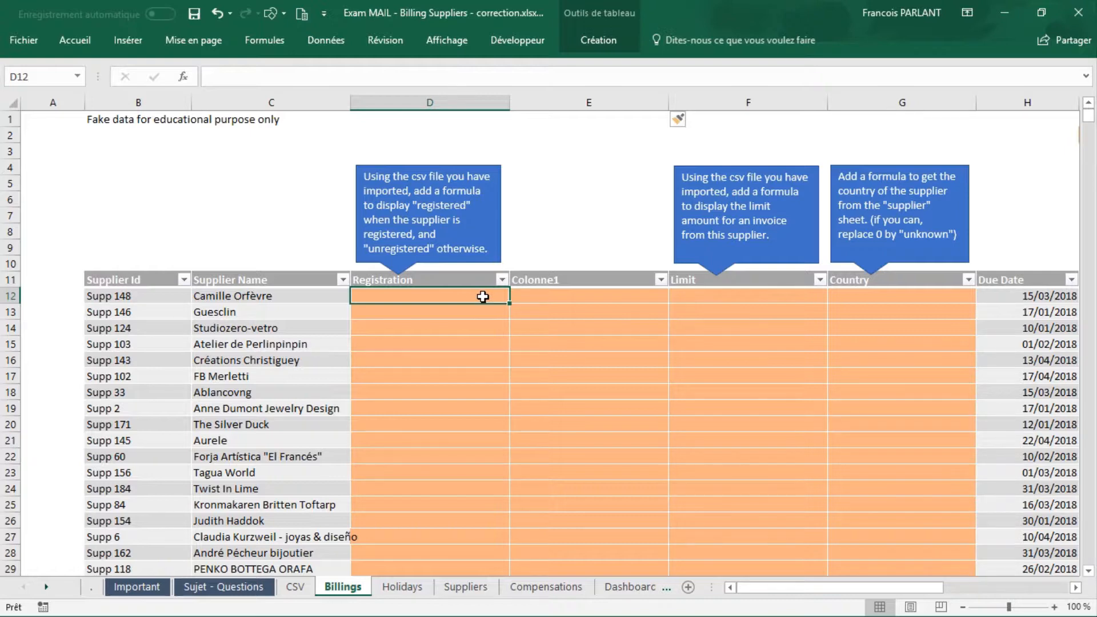
Step: Begin a RECHERCHEV formula in Registration cell D12 of the Billings sheet, using [@[Supplier Id]] as the lookup value
type("=re")
key("Down")
key("Down")
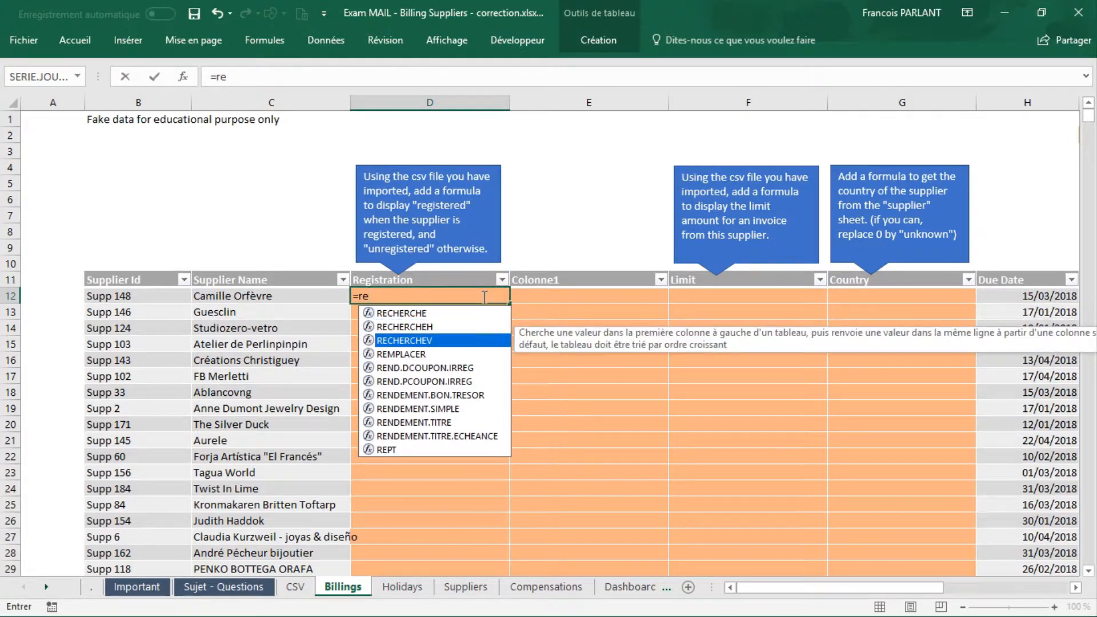
key("Tab")
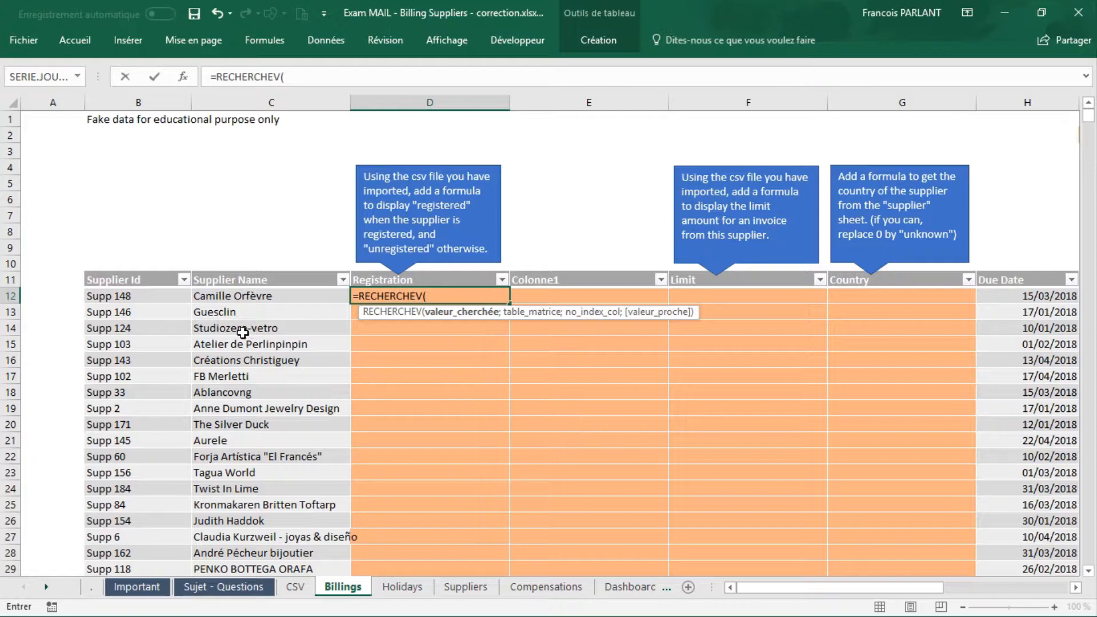
left_click(141, 296)
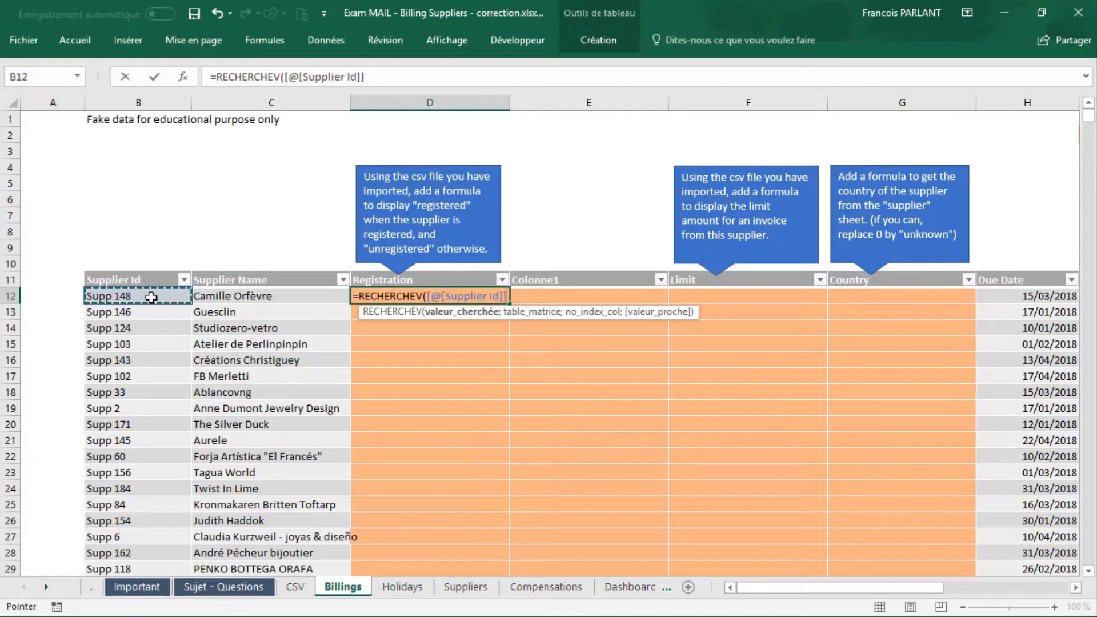
type(";")
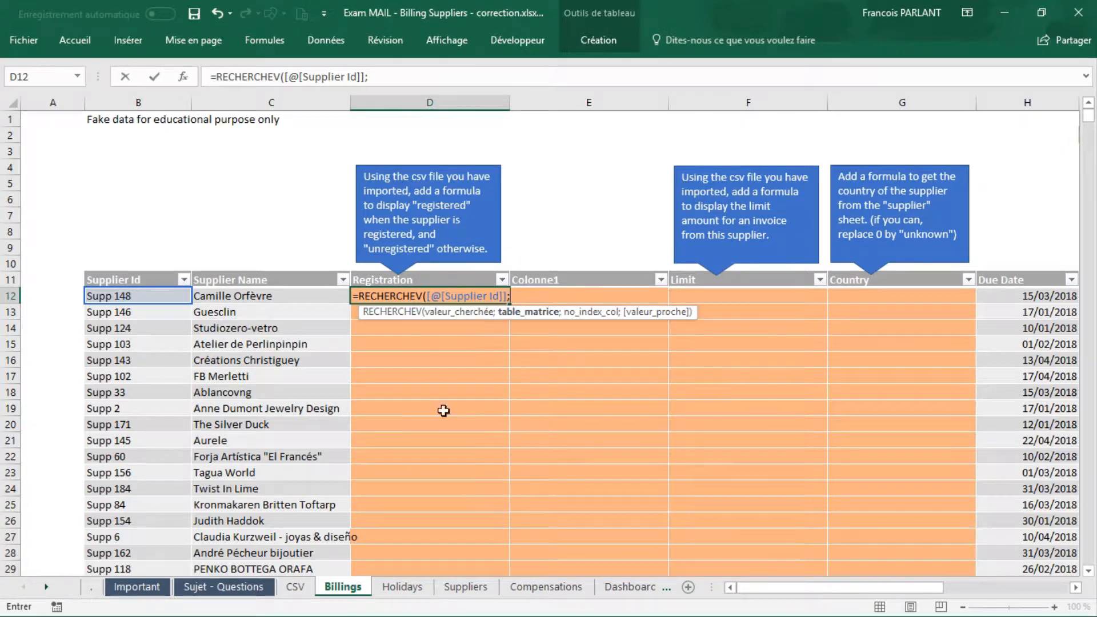
Step: Complete the RECHERCHEV formula with the CSV sheet's table Suppliers_Registration_and_limits_US, column index 2 and exact match FAUX
left_click(295, 588)
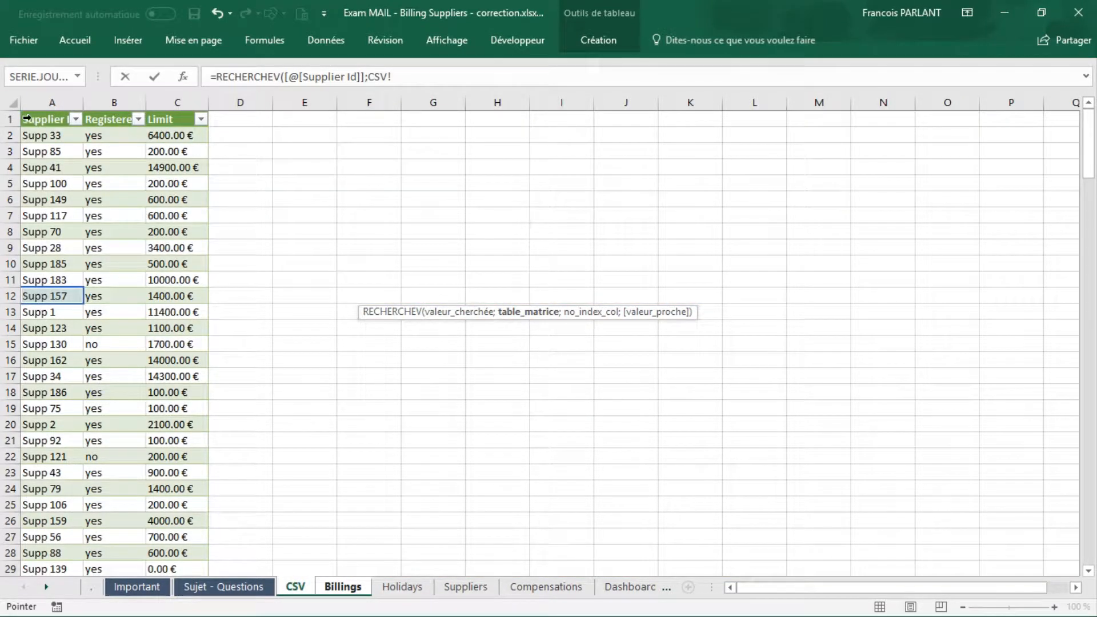
left_click_drag(49, 115, 179, 124)
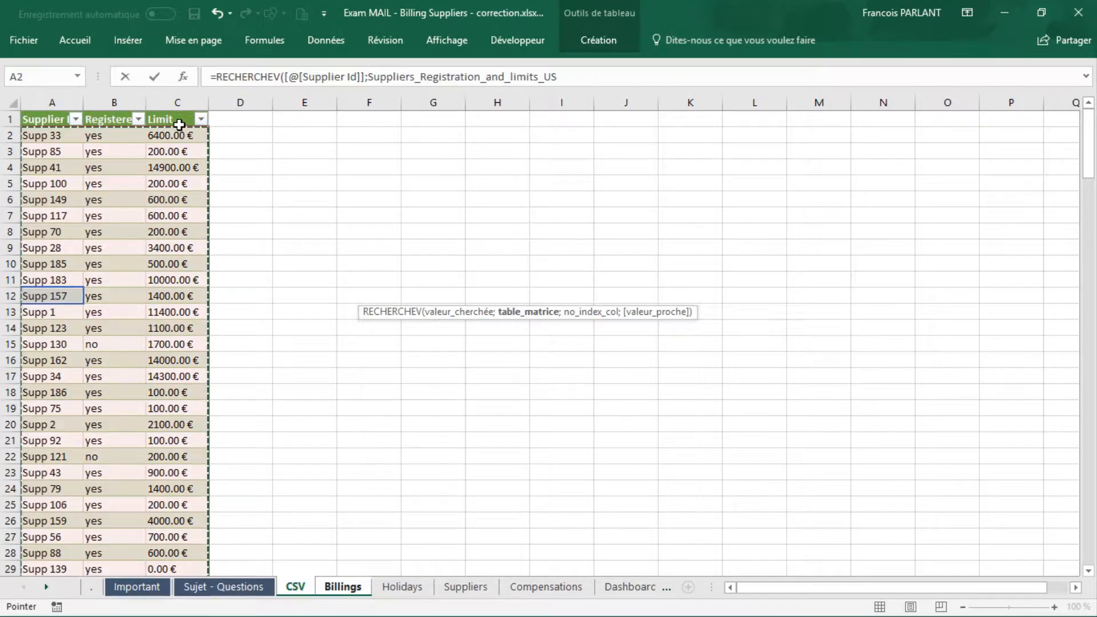
type(";")
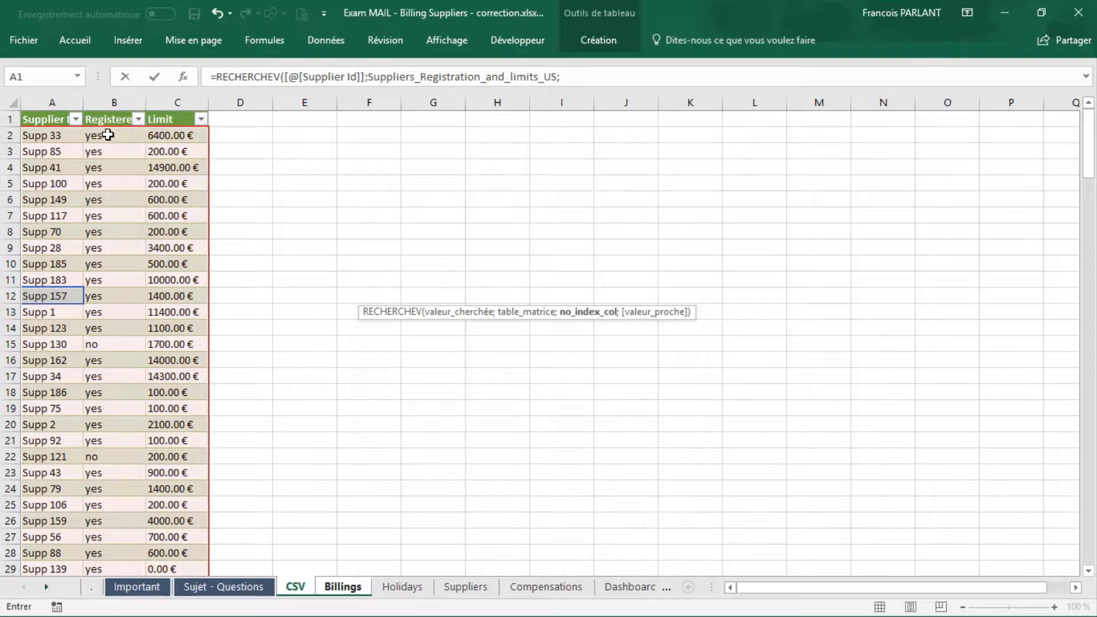
type("2;")
key("Down")
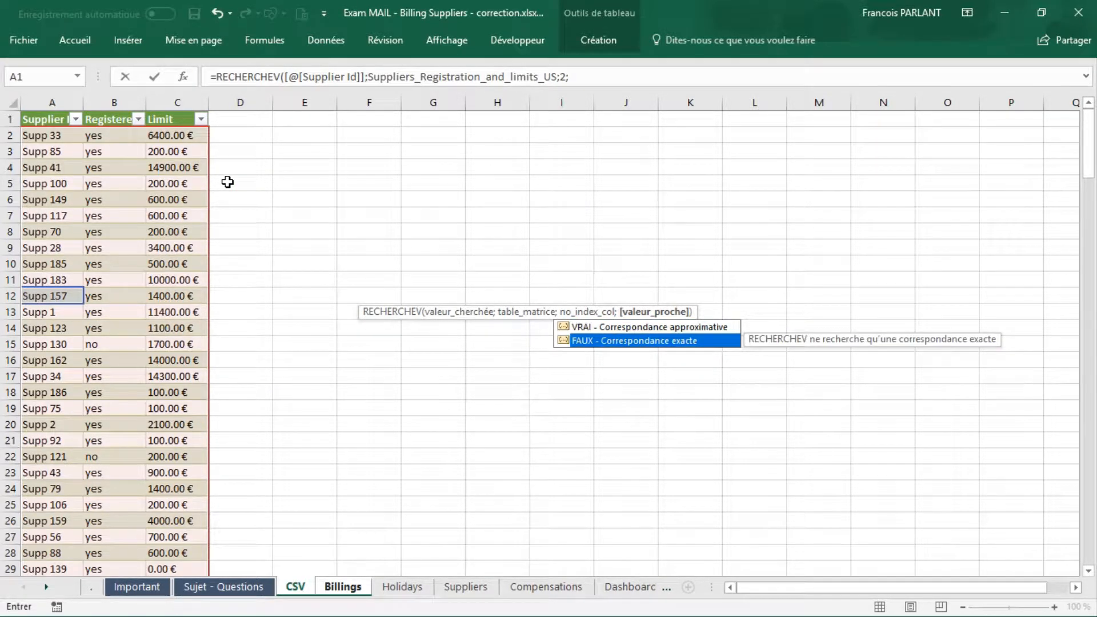
key("Tab")
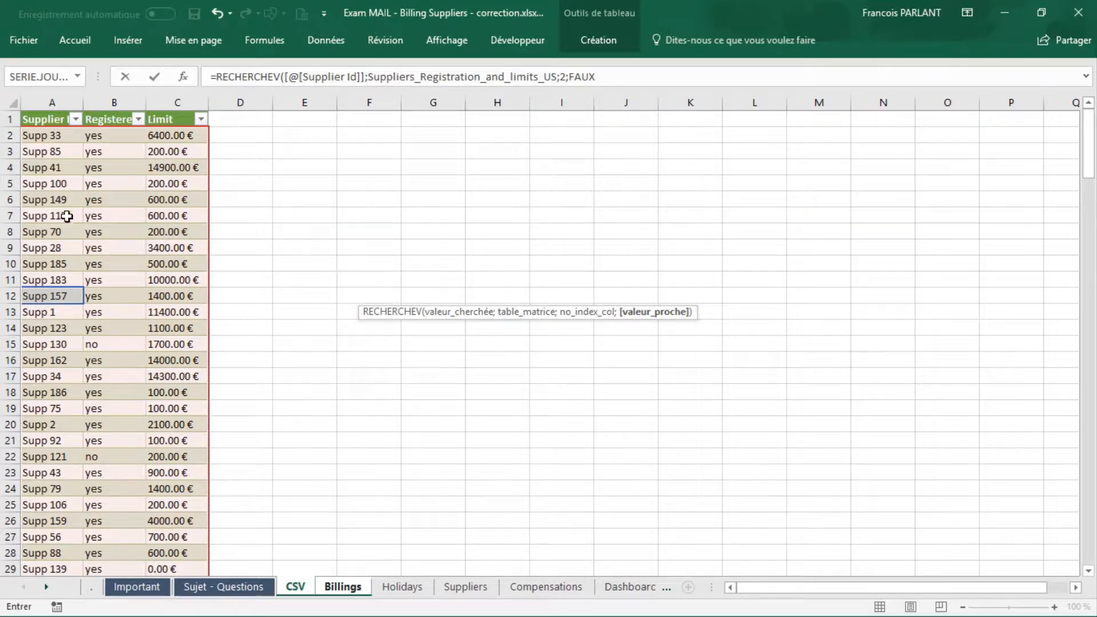
key("Return")
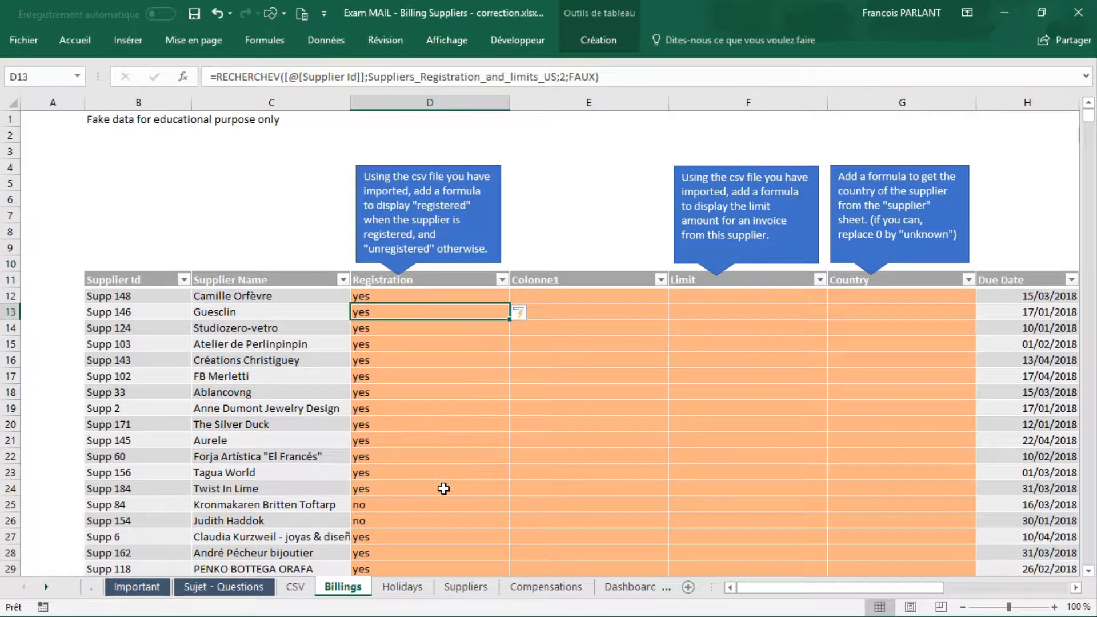
left_click(555, 293)
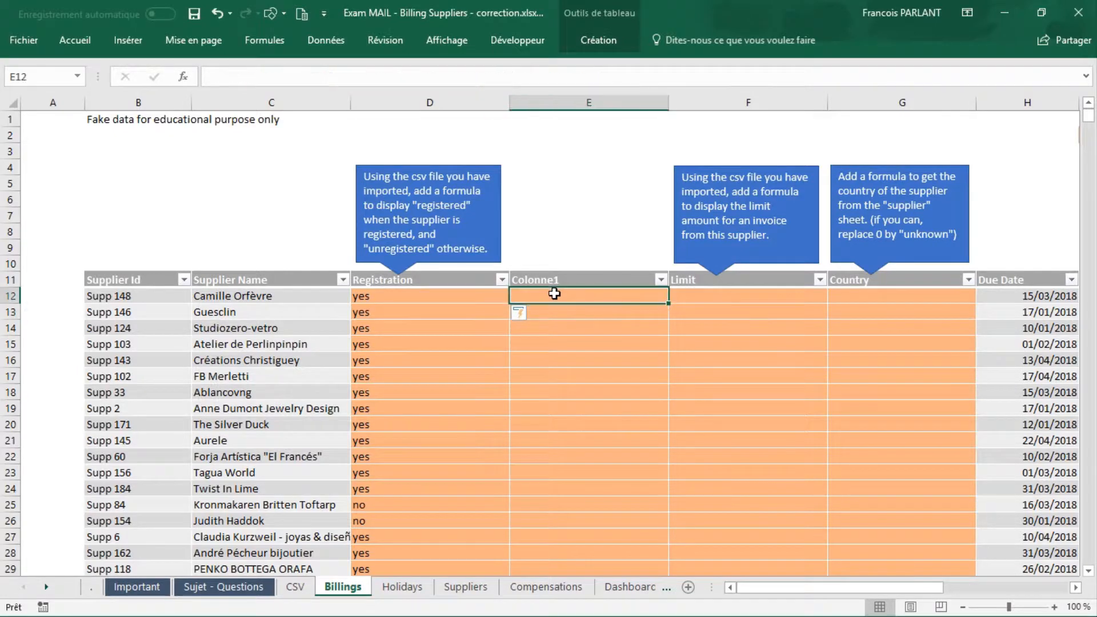
left_click(459, 296)
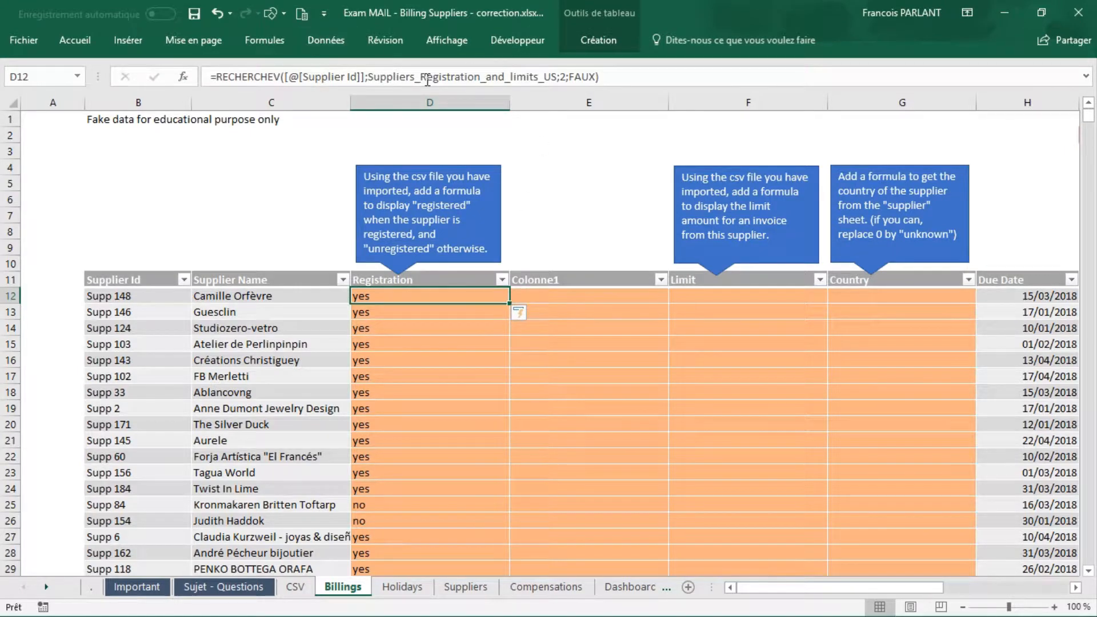
left_click(582, 295)
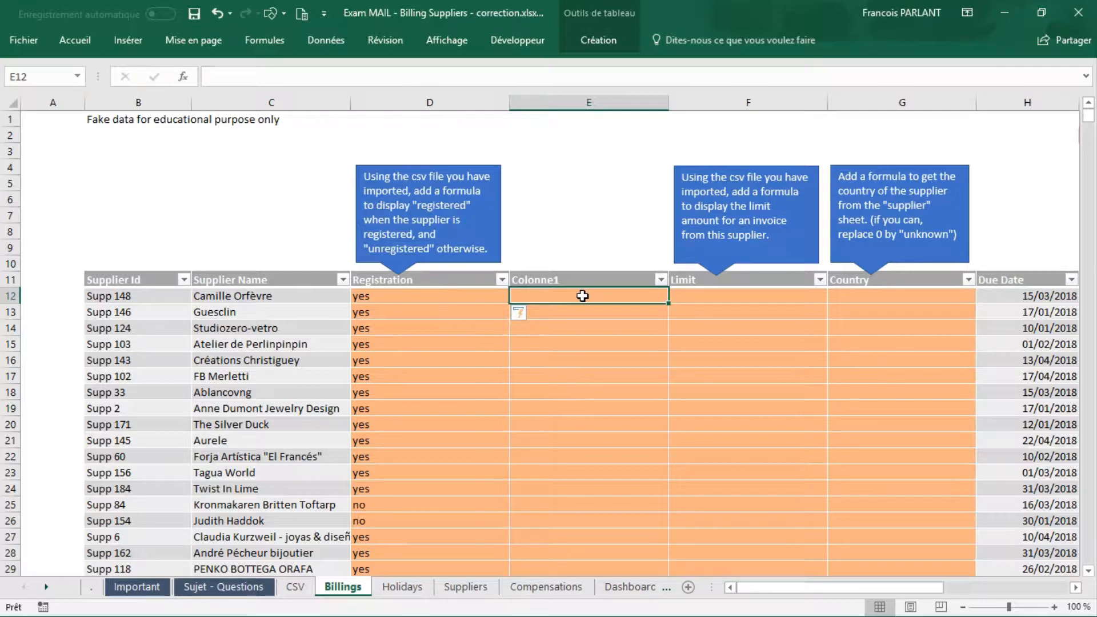
type("=")
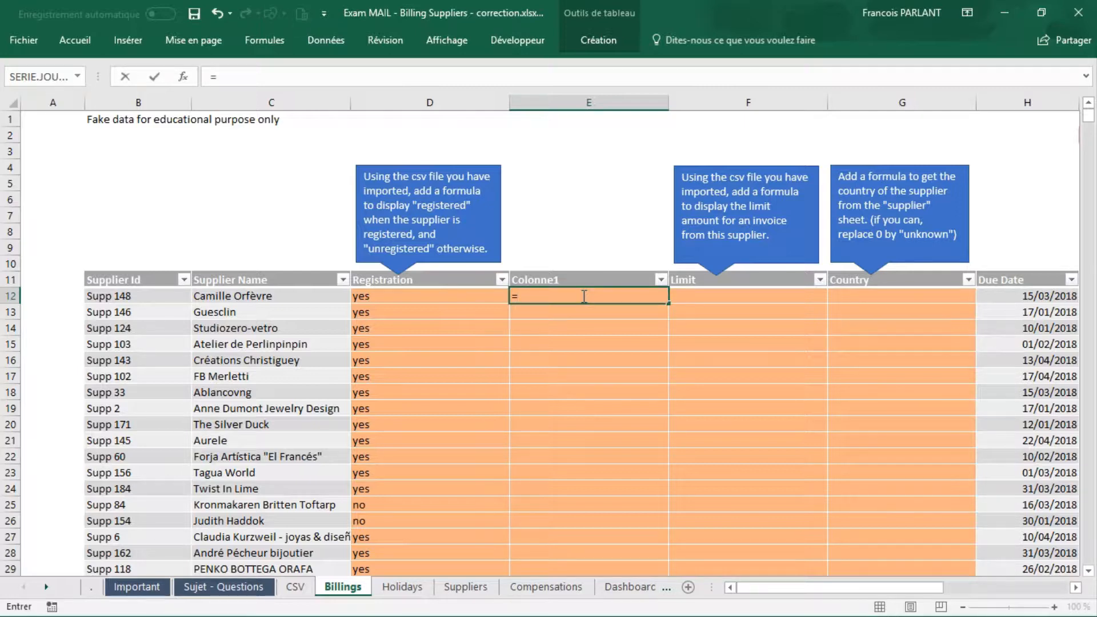
type("SI(")
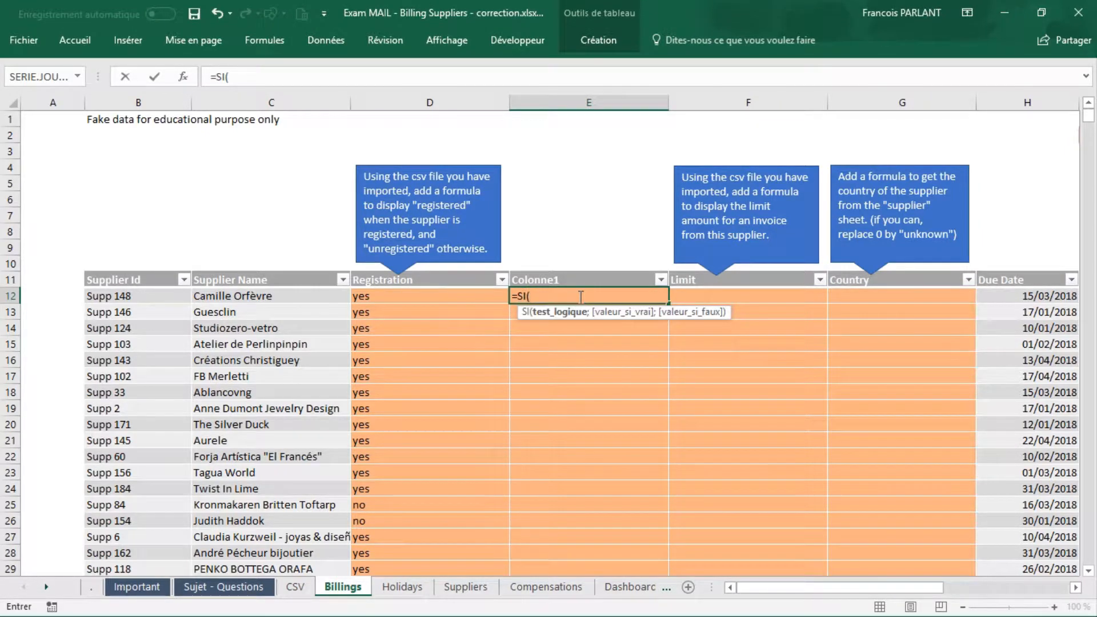
left_click(407, 297)
type("=\"yes")
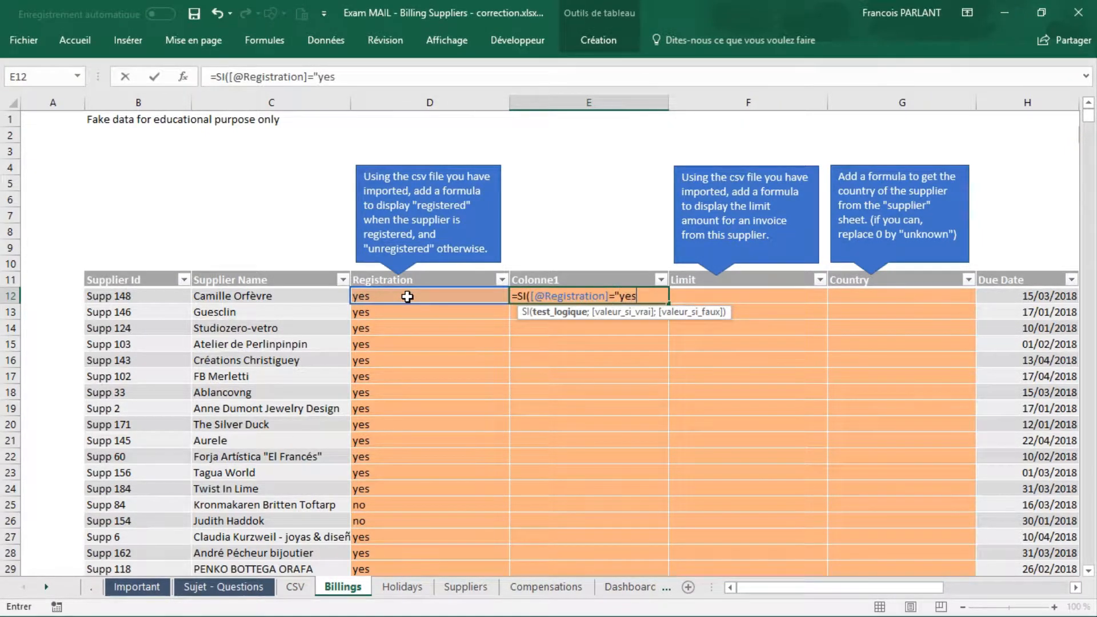
type("\";")
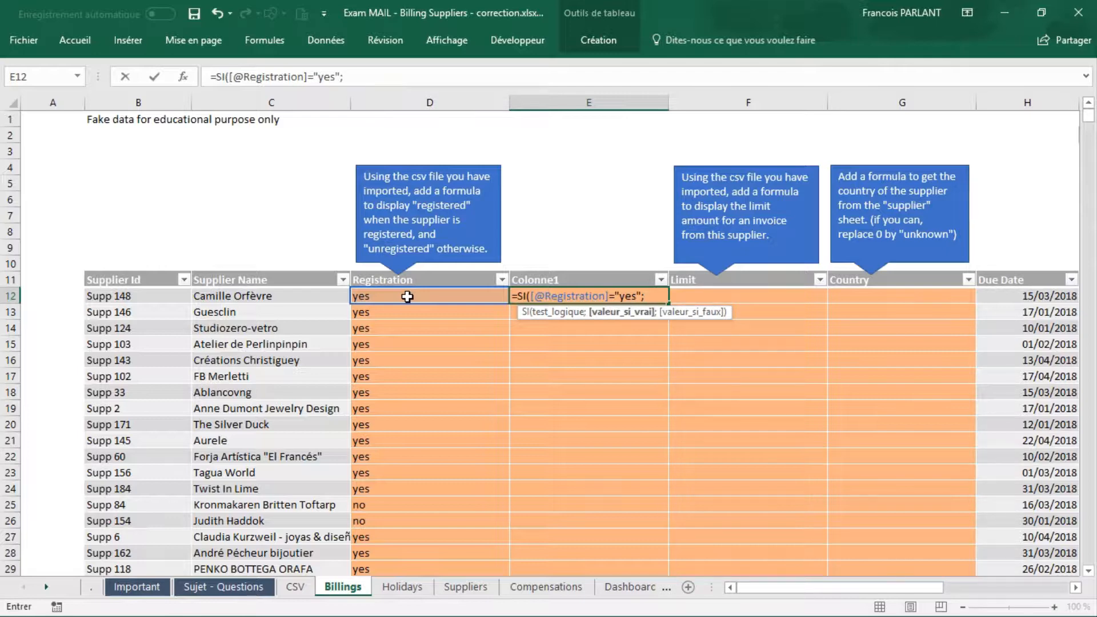
type("\"regis")
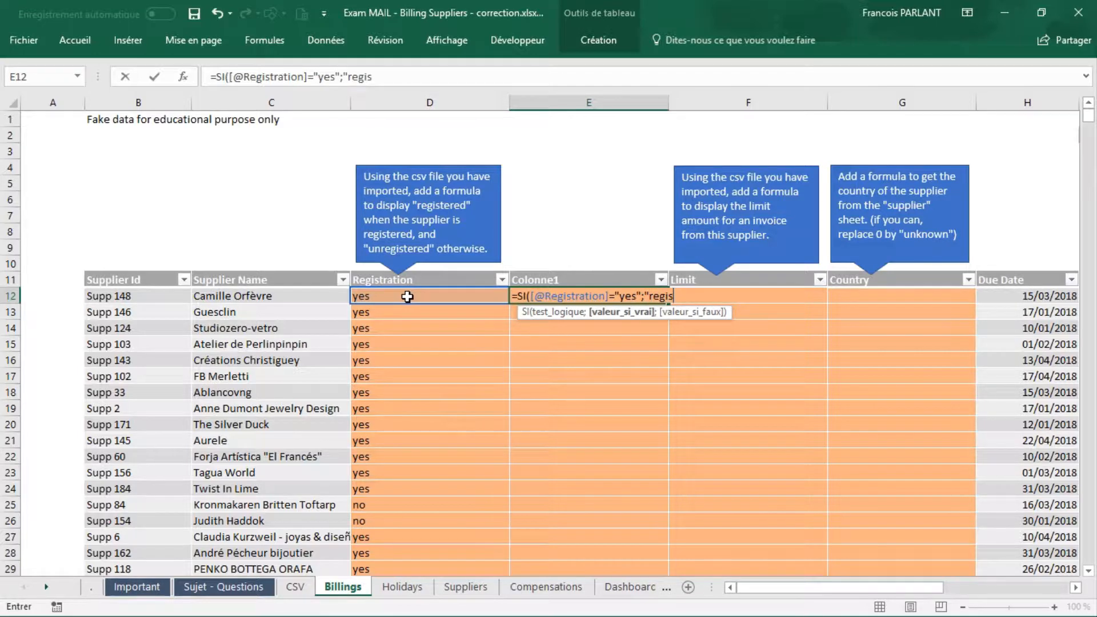
type("treed\";\"")
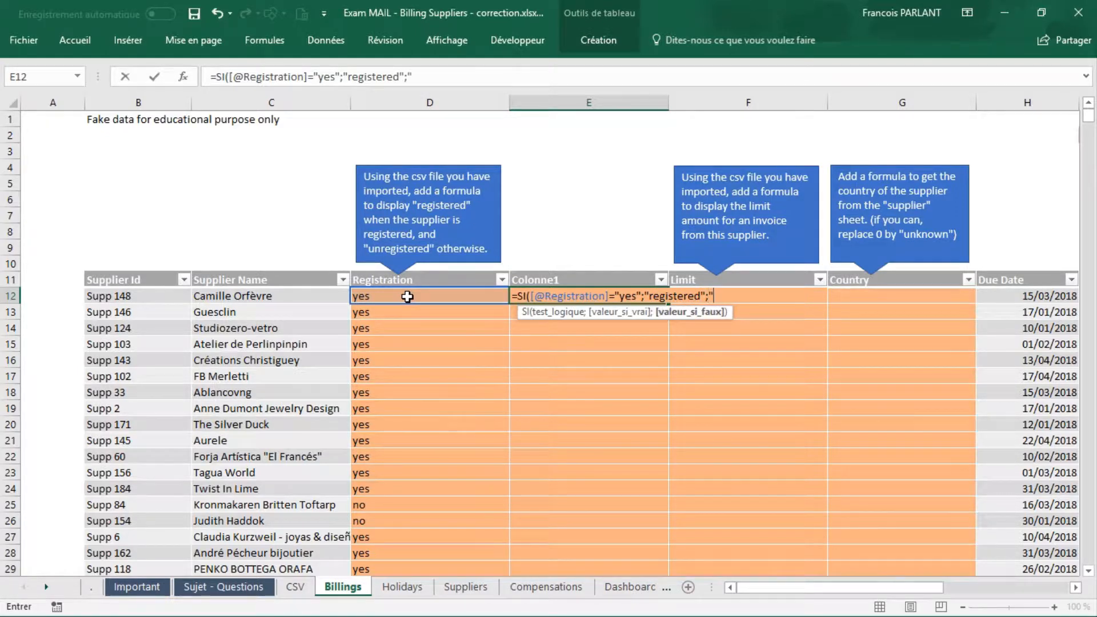
type("unregistere")
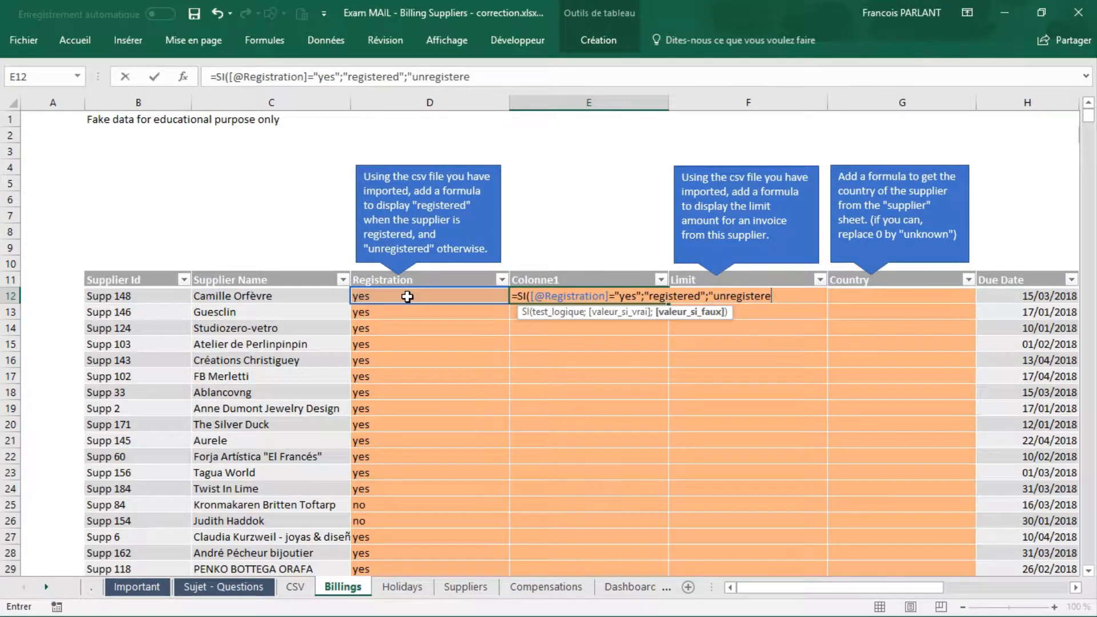
type("d")
type("\")")
Step: Complete the SI formula with "registered" as the value if true and "unregistered" as the value if false
key("Return")
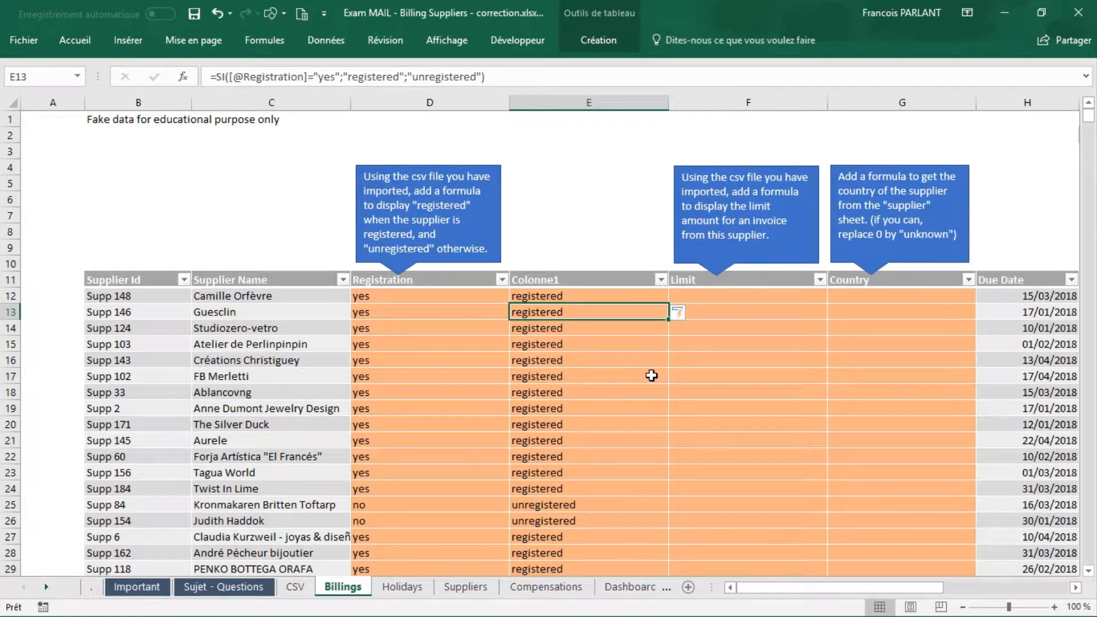
Step: Copy the RECHERCHEV formula text from Registration cell D12 without its equals sign, leaving the cell unedited
key("Up")
key("Right")
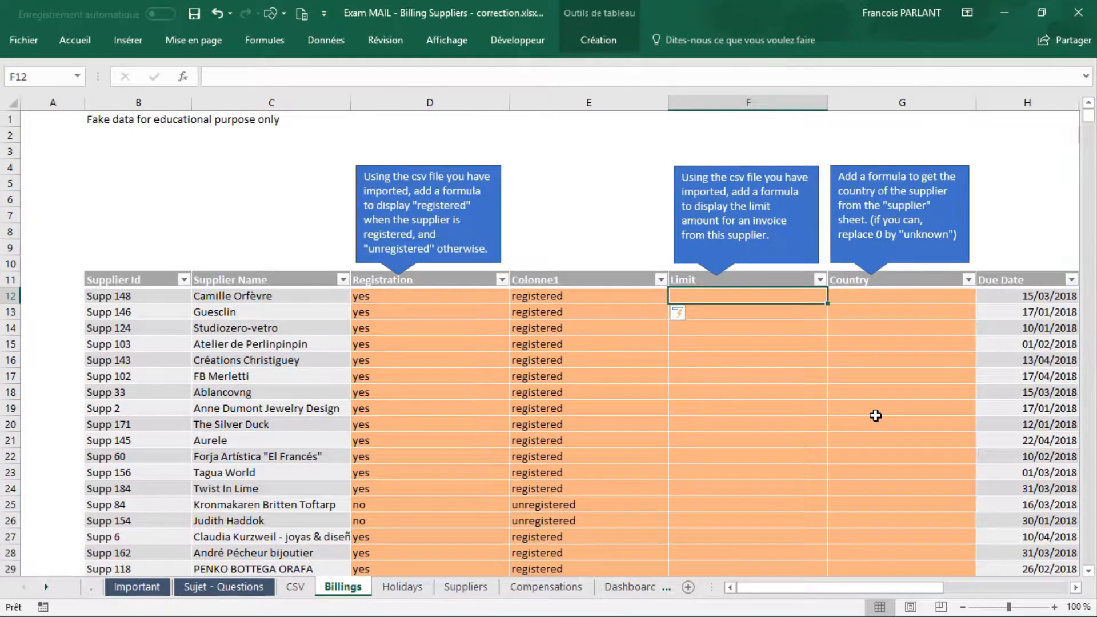
left_click(430, 293)
left_click(601, 76)
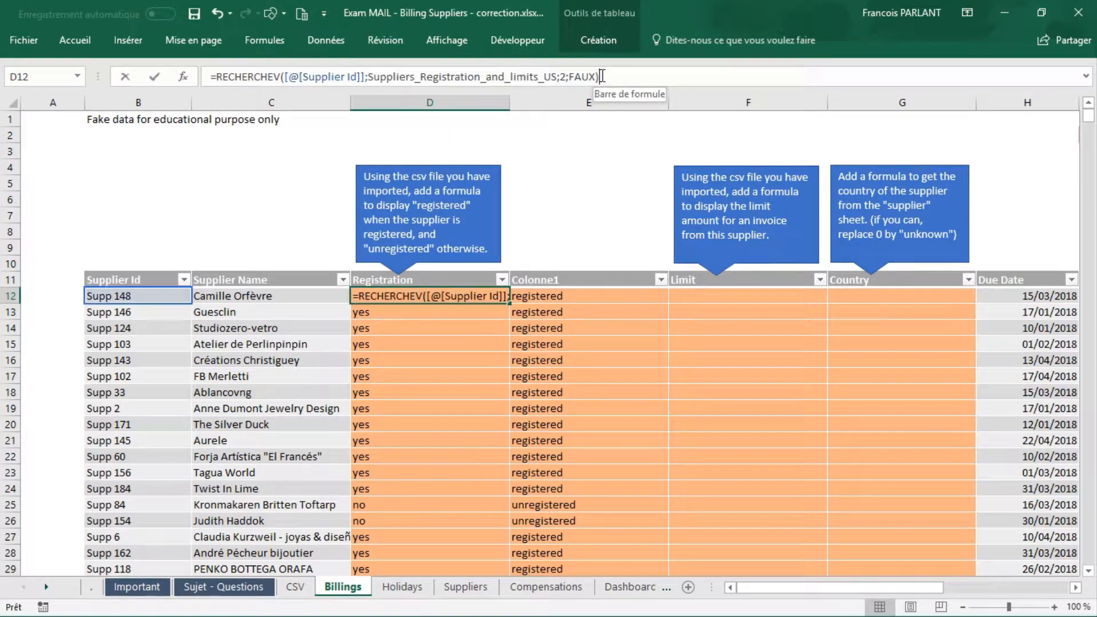
left_click_drag(324, 86, 216, 77)
key("ctrl+c")
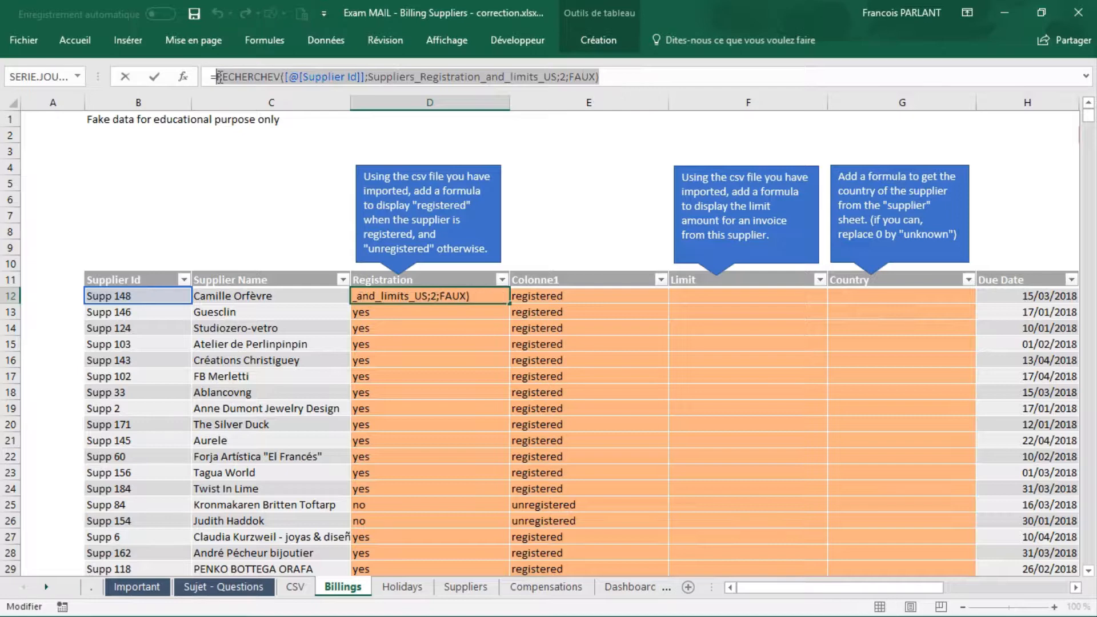
key("Escape")
Step: Enter the copied RECHERCHEV as a formula in Limit cell F12 and set its column index to 3
left_click(760, 295)
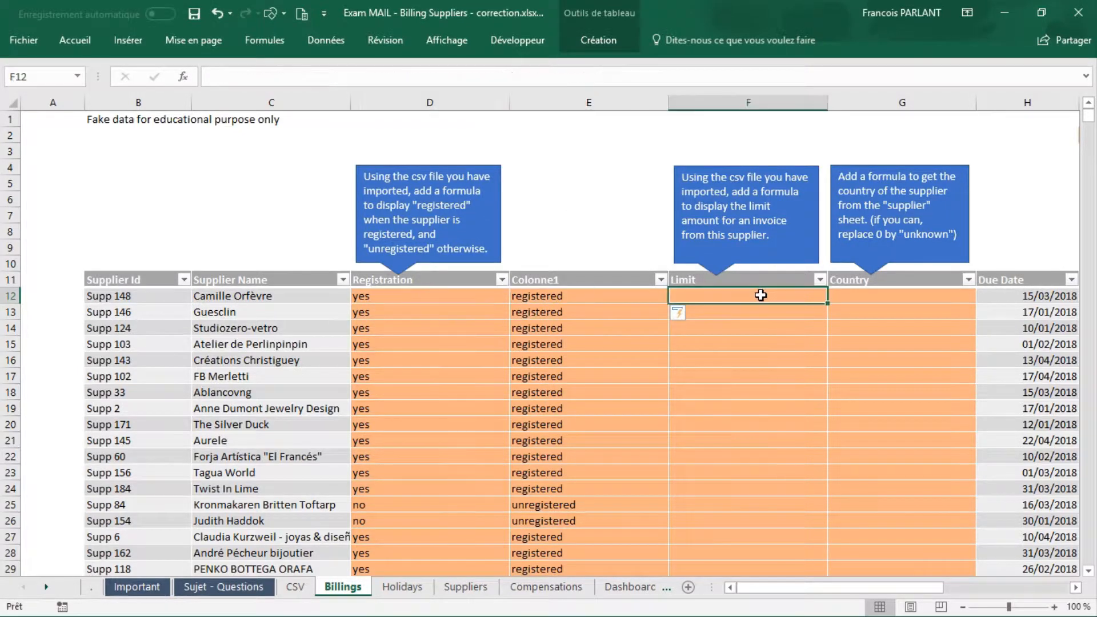
type("=")
key("ctrl+v")
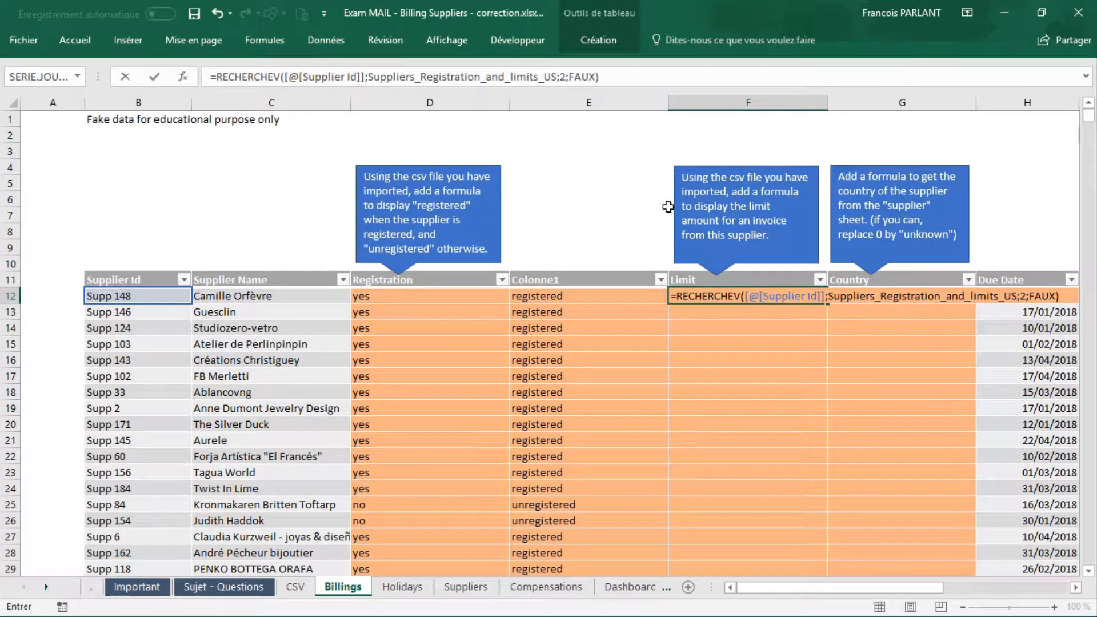
left_click(564, 76)
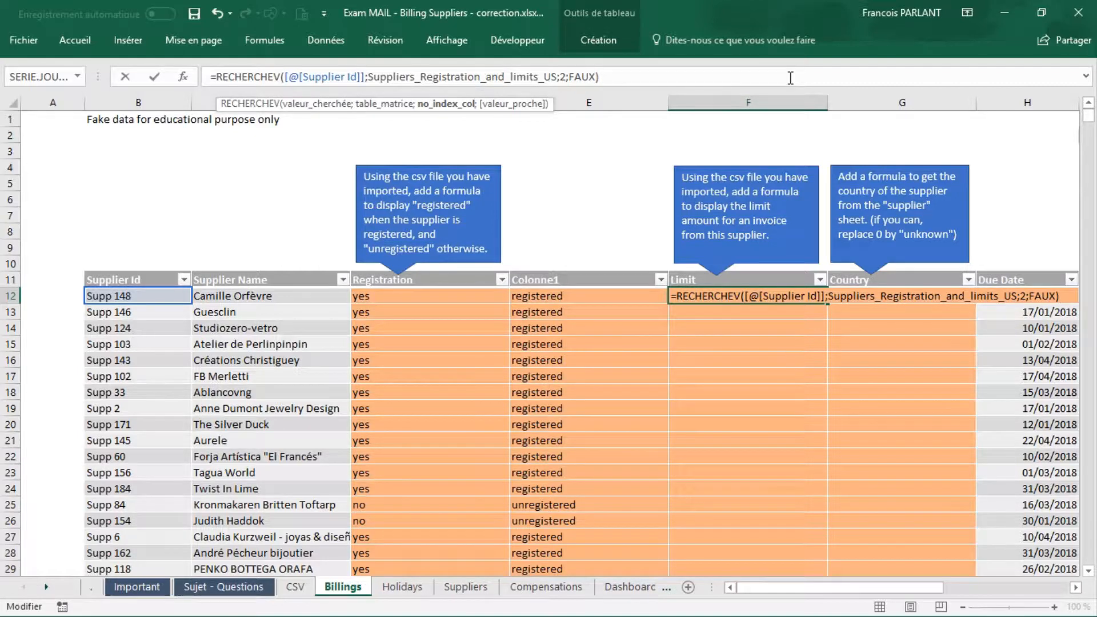
key("BackSpace")
type("3")
key("Return")
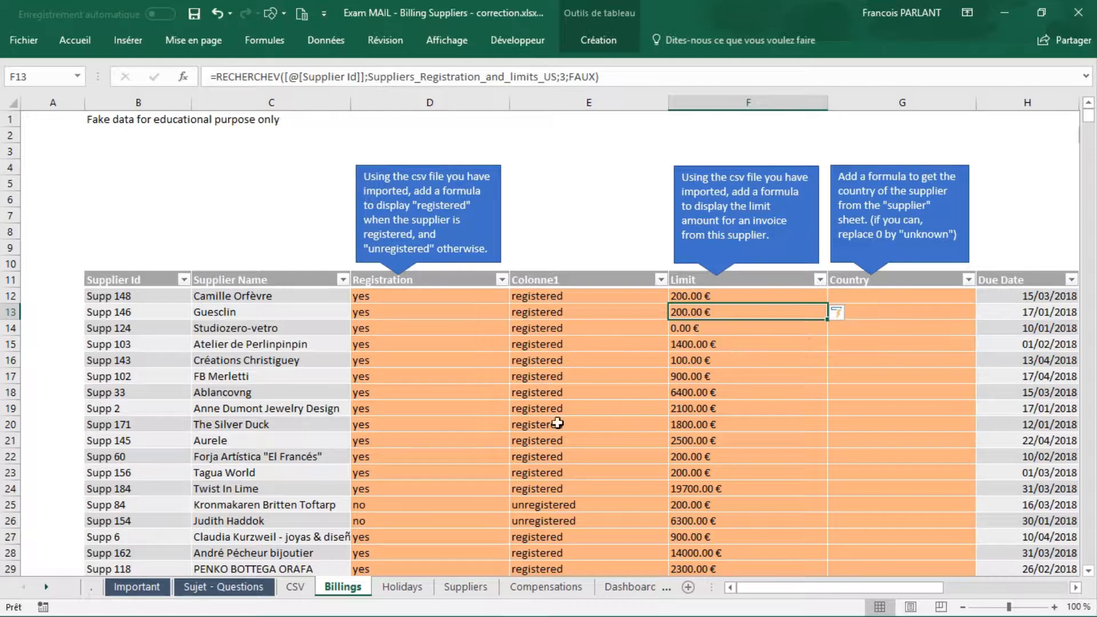
Step: Replace every period with a comma in the Limit column of the CSV sheet
left_click(302, 589)
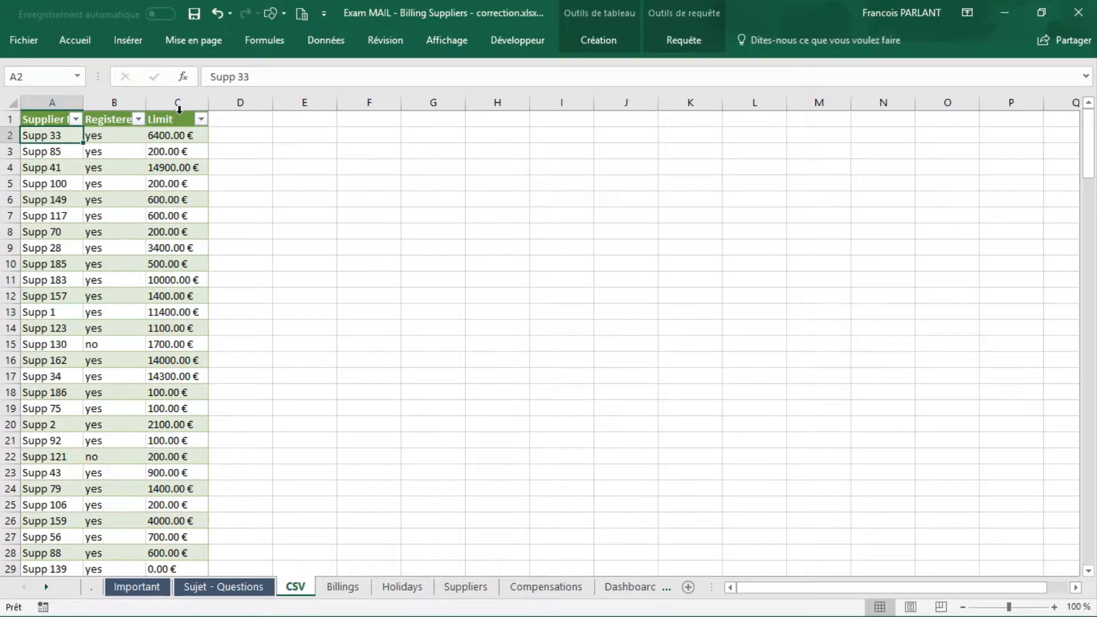
left_click(179, 109)
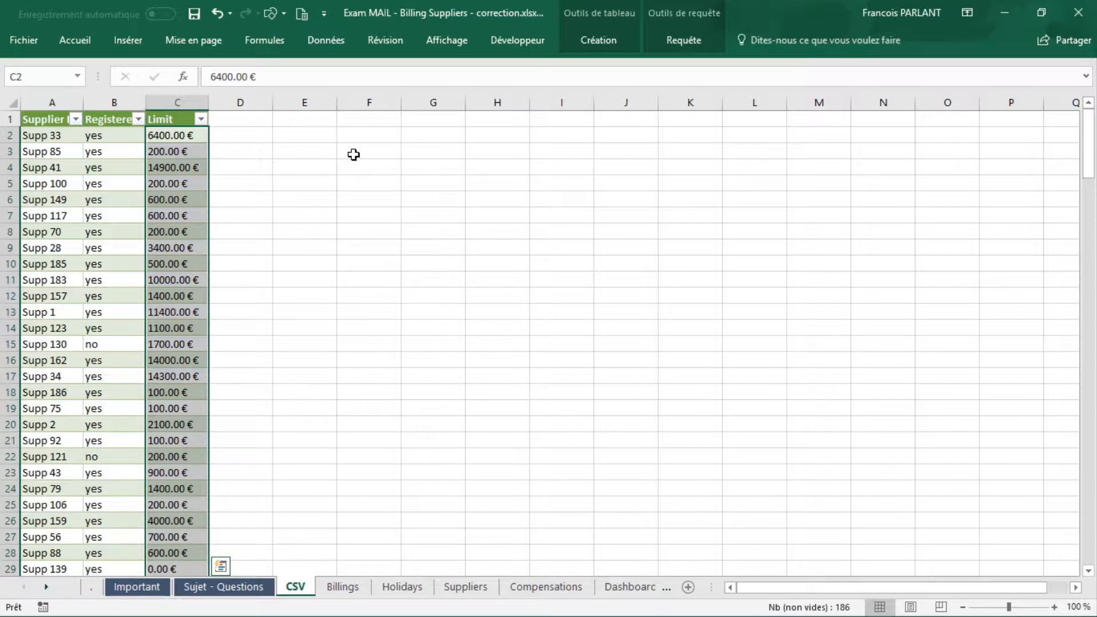
key("ctrl+h")
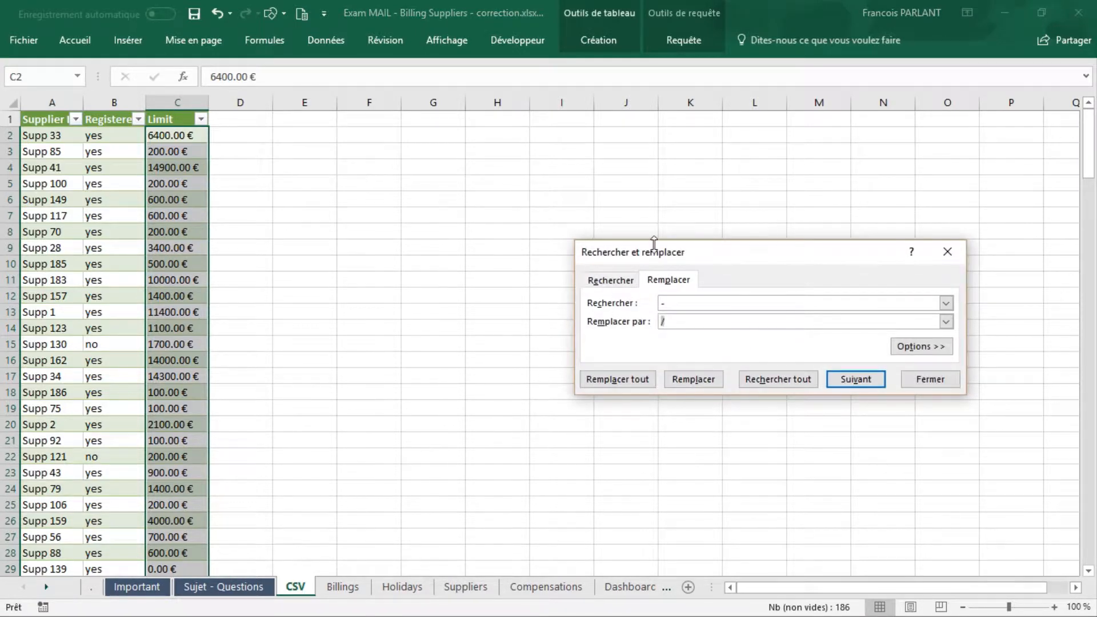
left_click(673, 301)
key("Tab")
type(",")
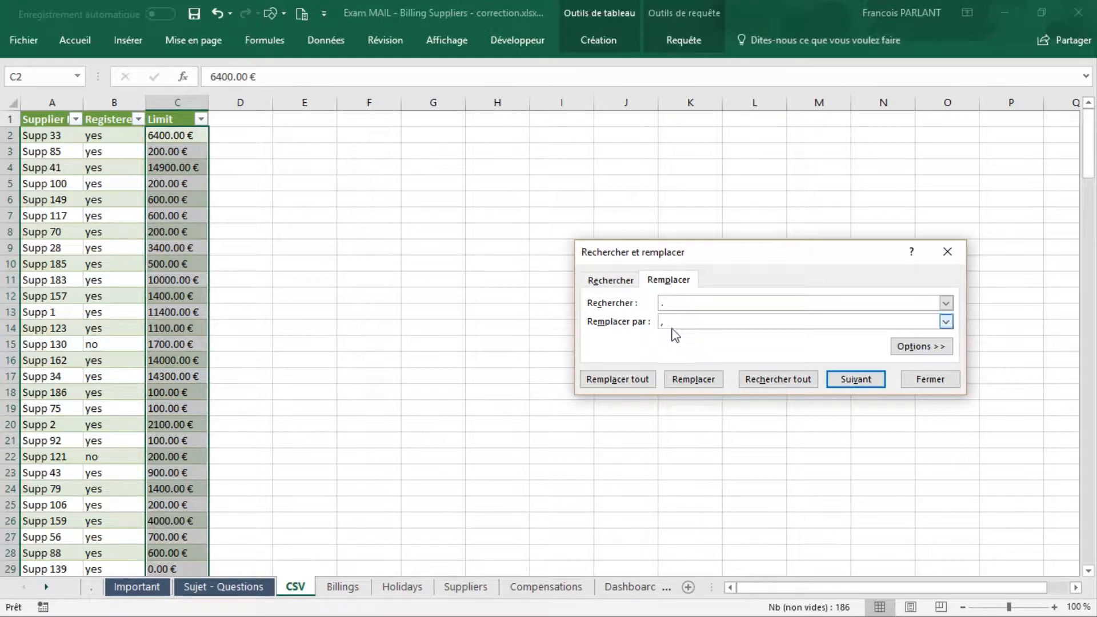
left_click(645, 380)
left_click(550, 360)
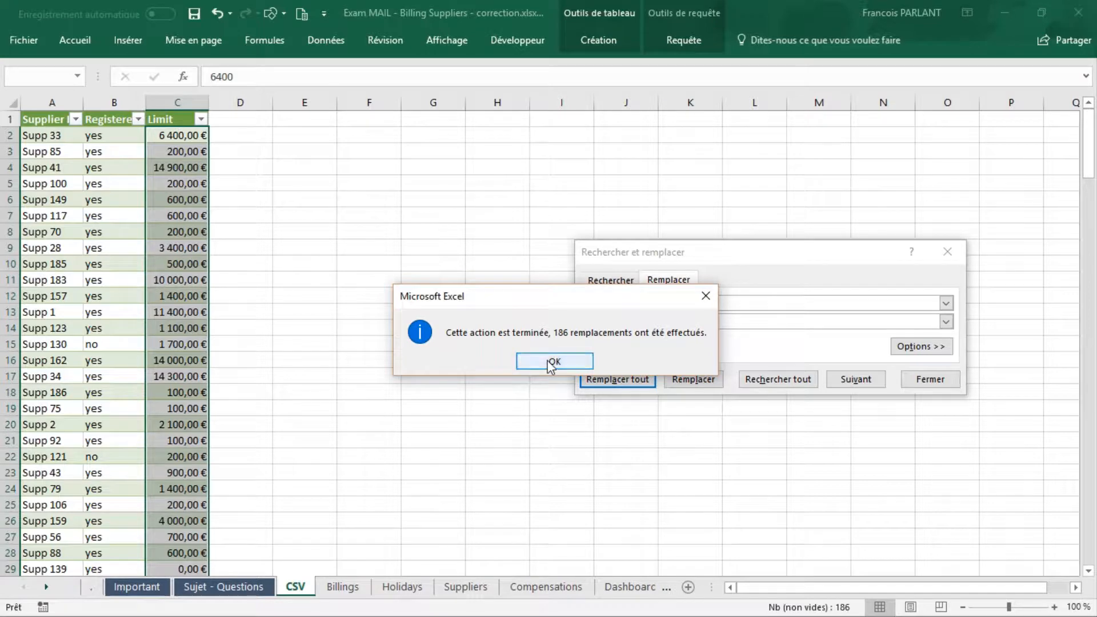
left_click(917, 380)
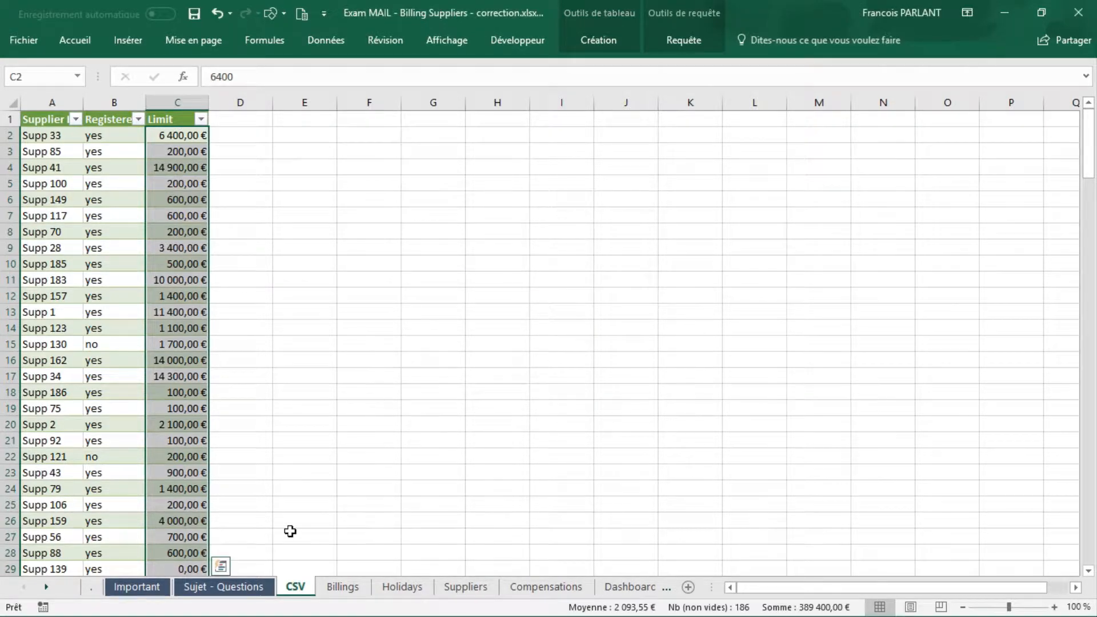
Step: Apply the Monétaire number format to the whole Limit column of the Billings table
left_click(349, 589)
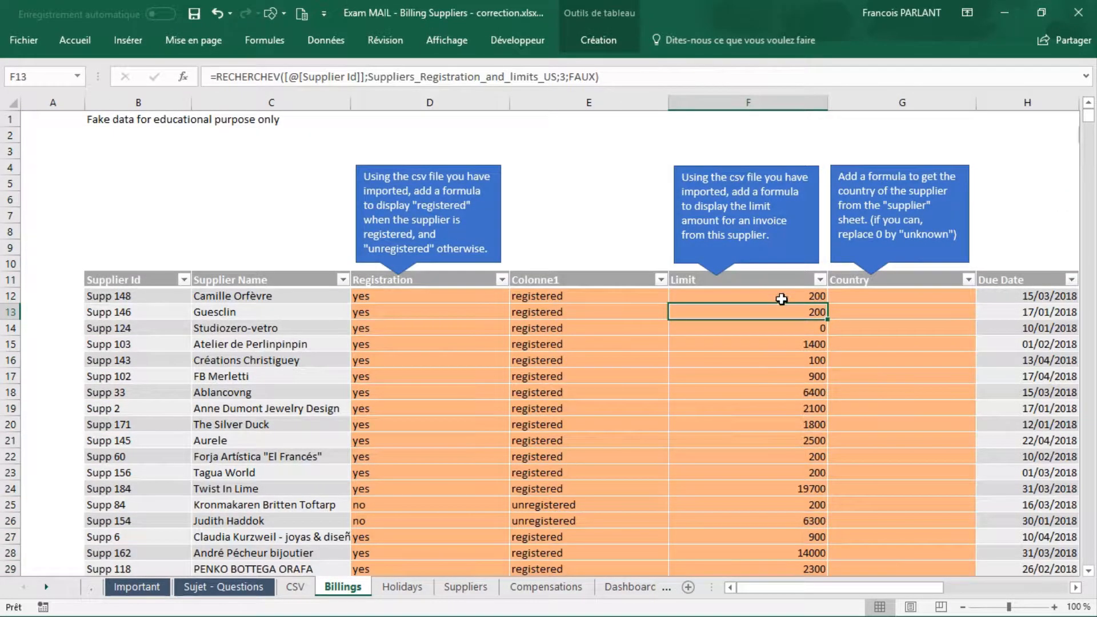
left_click(780, 269)
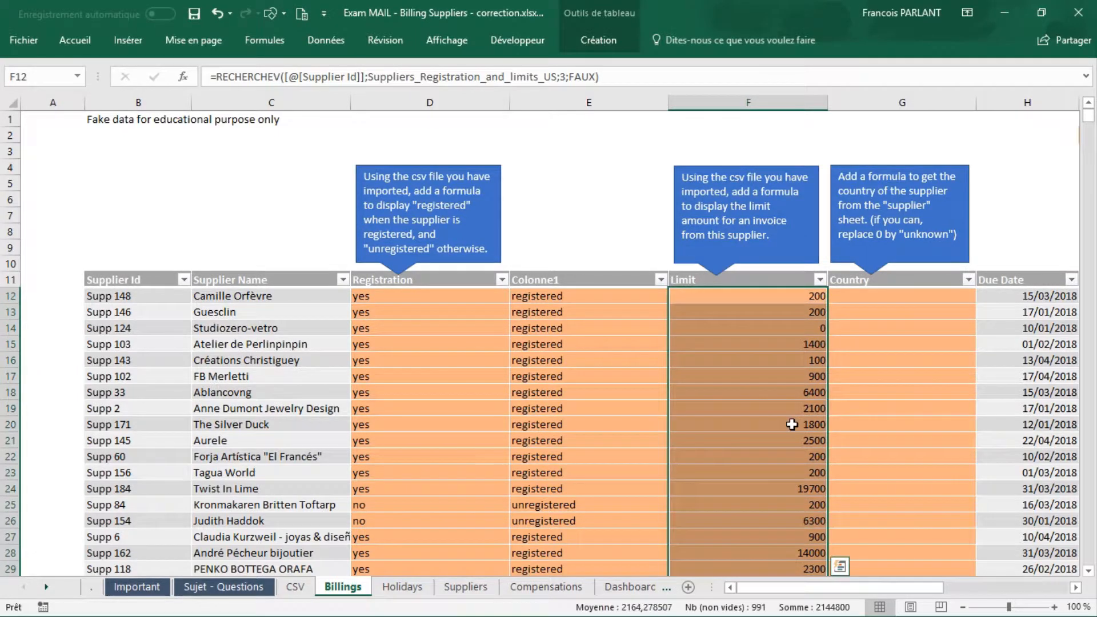
left_click(75, 40)
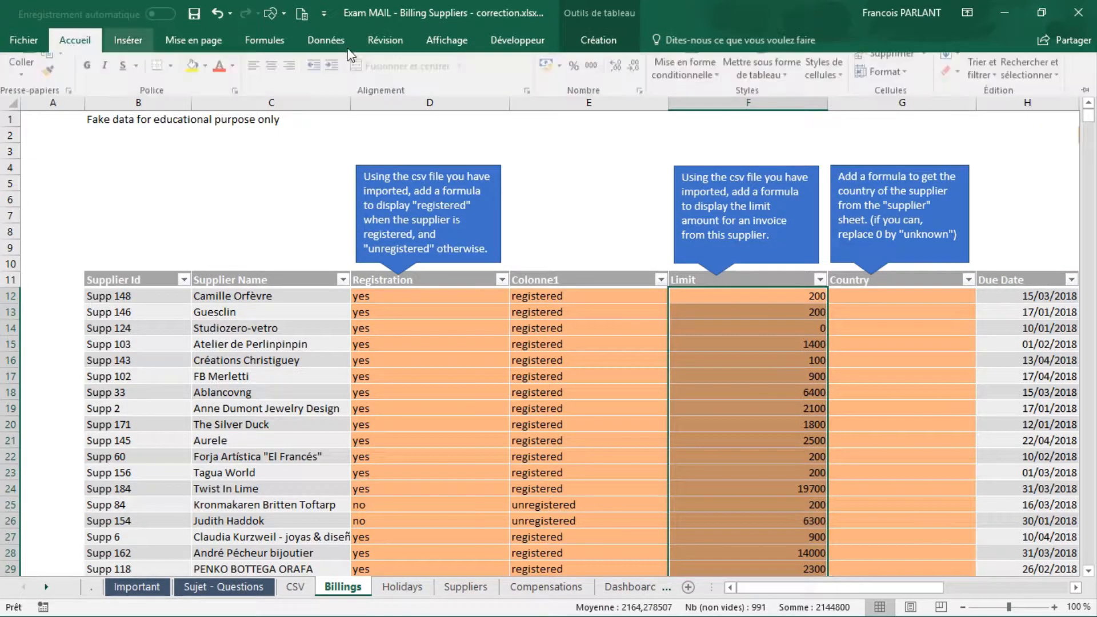
left_click(639, 72)
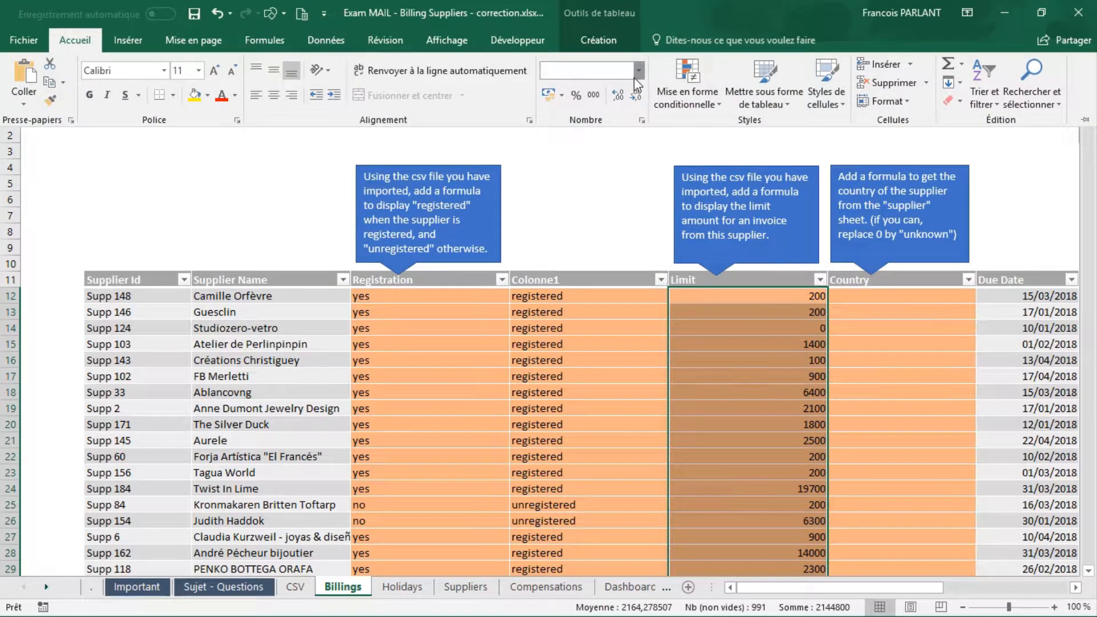
left_click(613, 167)
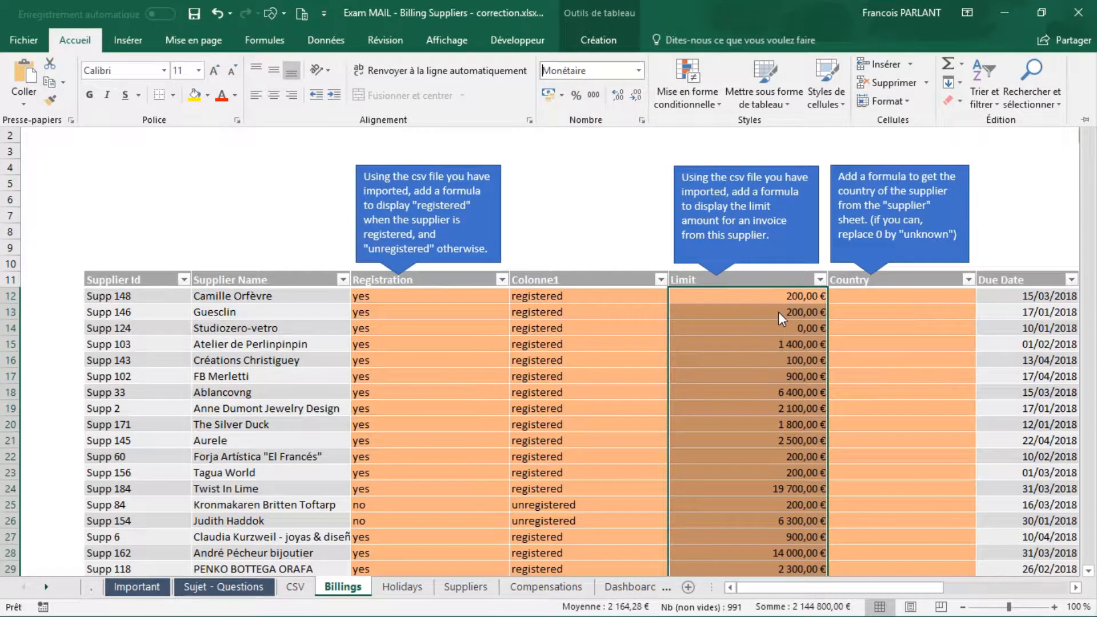
key("ctrl+F1")
Step: Begin a RECHERCHEV formula in Country cell G12 of the Billings sheet, using [@[Supplier Id]] as the lookup value
left_click(296, 587)
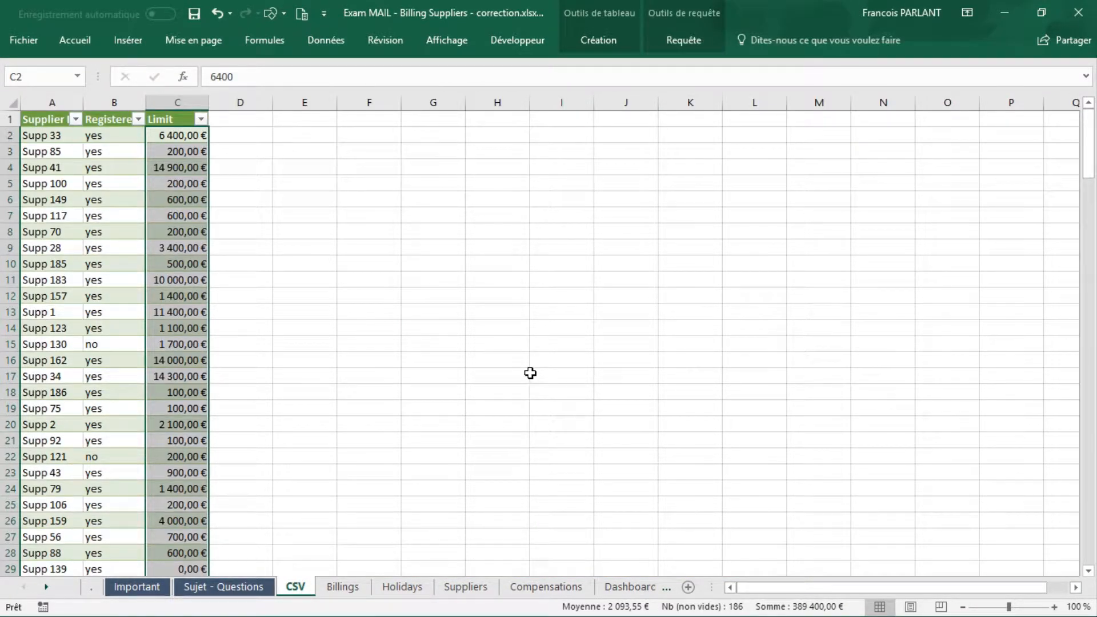
key("ctrl+Page_Down")
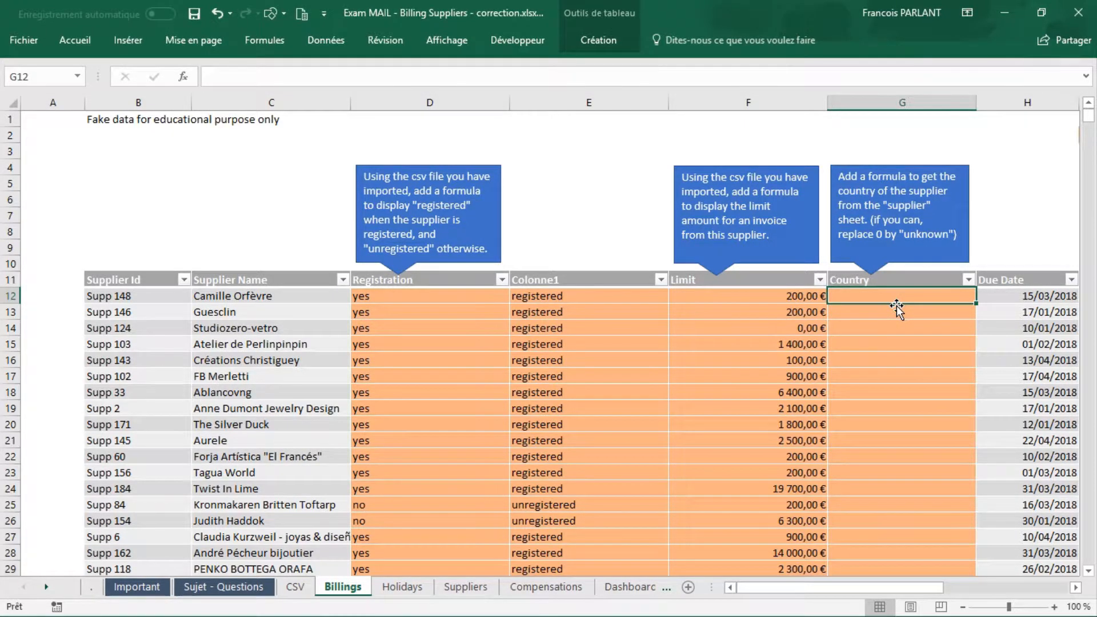
type("=rec")
key("Down")
key("Down")
key("Tab")
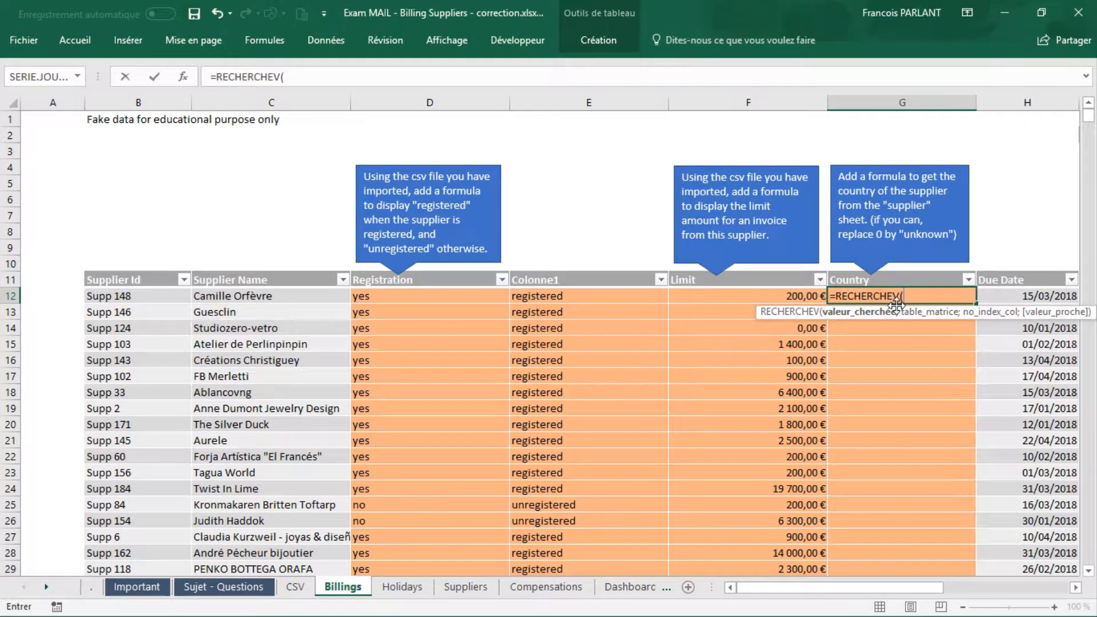
left_click(125, 299)
type(";")
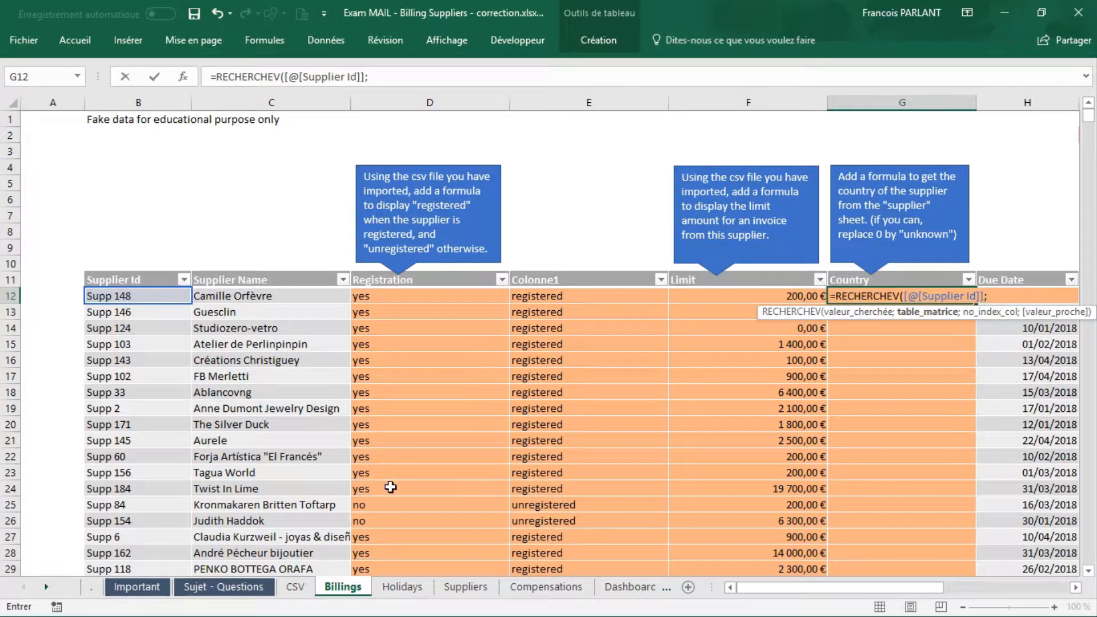
Step: Complete the Country RECHERCHEV with table range Suppplier[[Supplier Id]:[Colonne2]], column index 3 and exact match FAUX
left_click(465, 586)
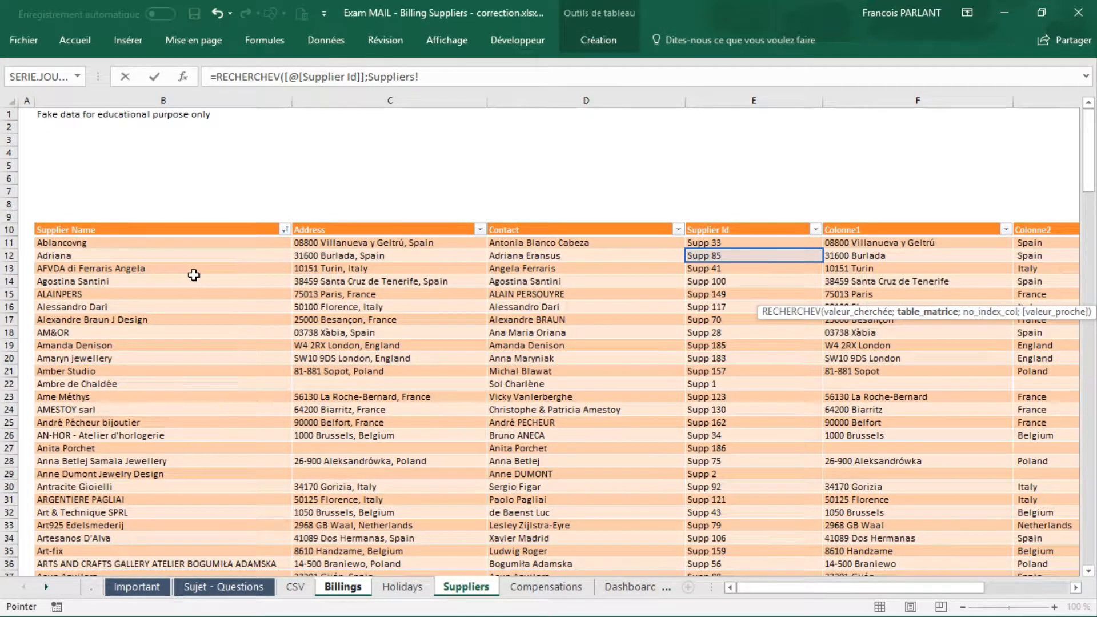
left_click(768, 223)
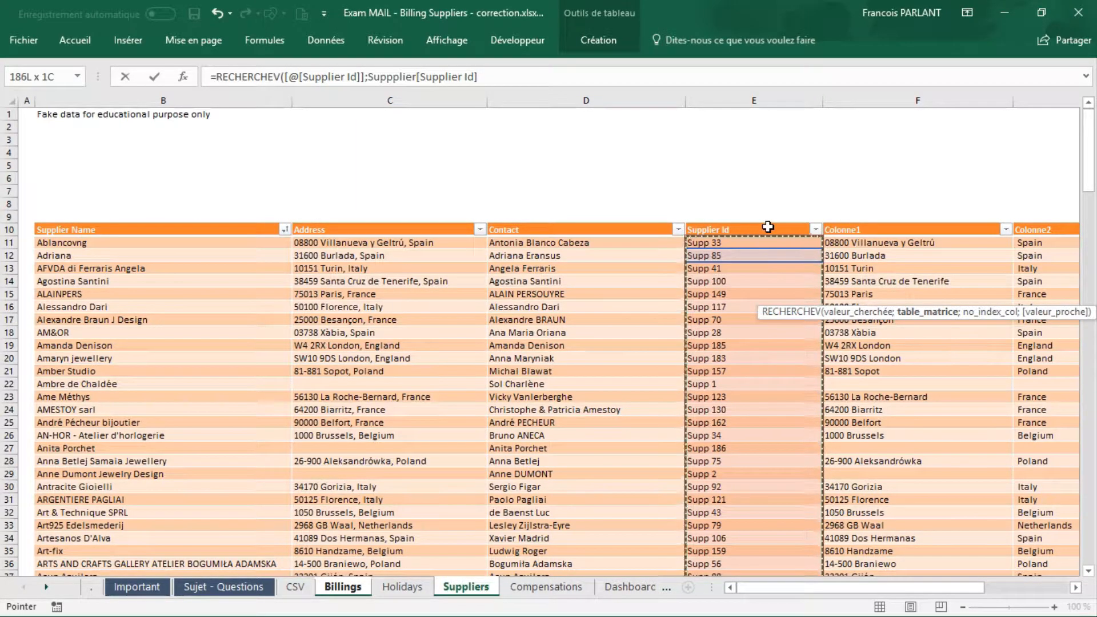
left_click_drag(768, 227, 1035, 224)
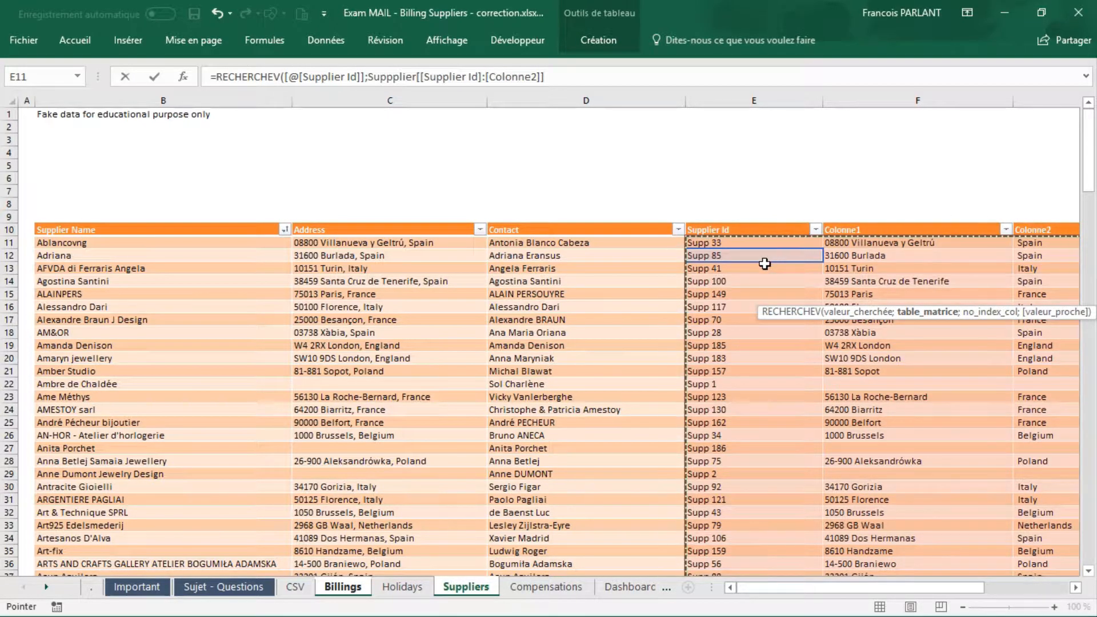
type(";")
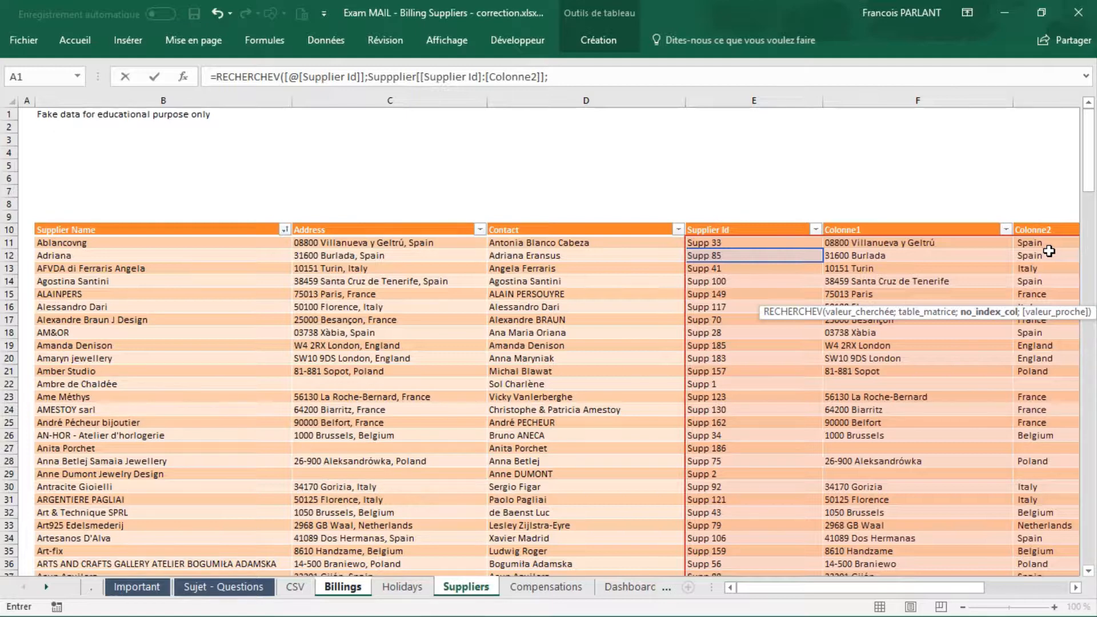
type("3;")
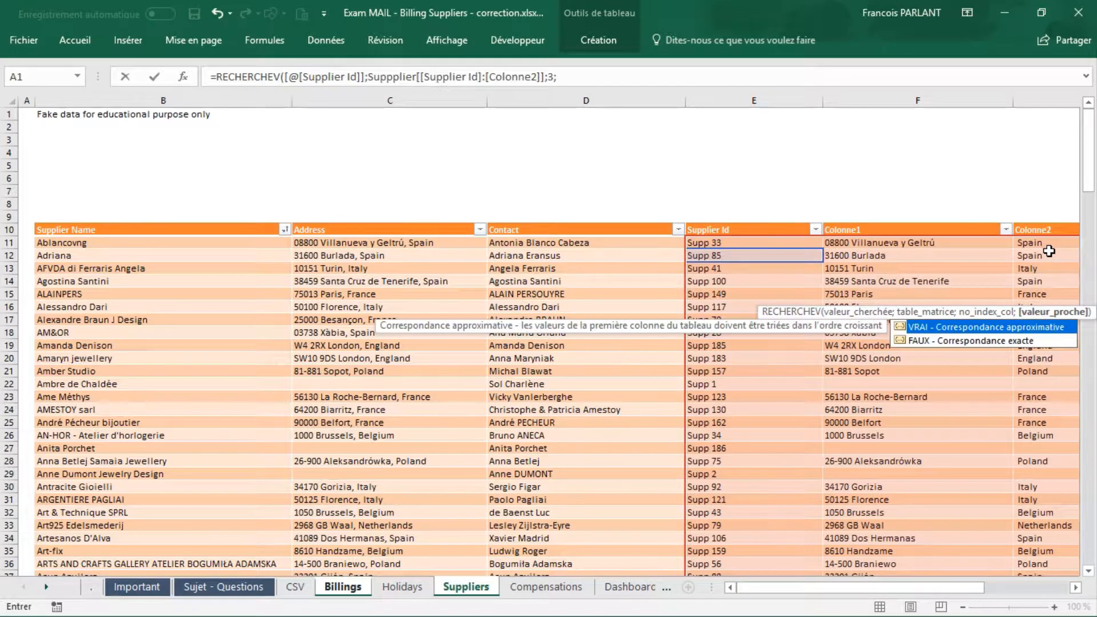
type("FAUX)")
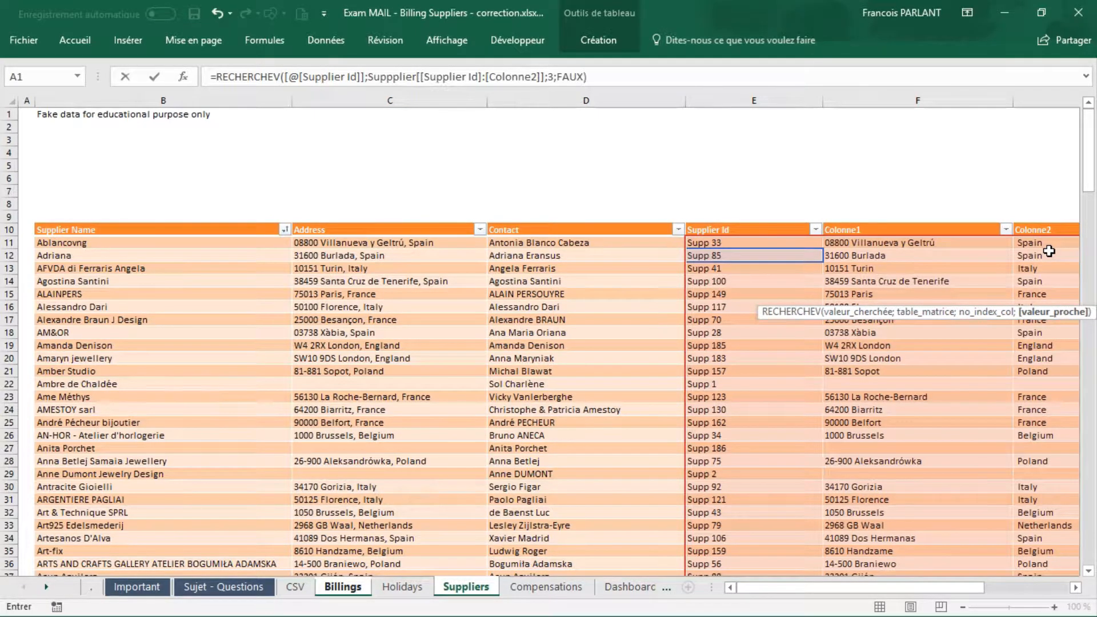
key("Return")
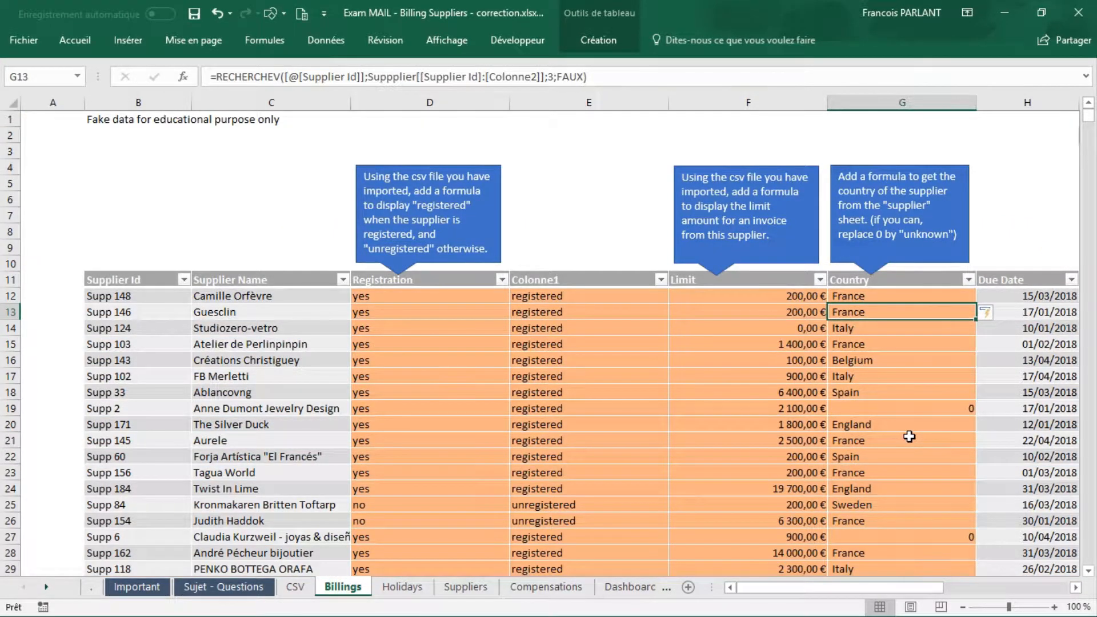
Step: Nest the RECHERCHEV in Country cell G12 inside a SIERREUR function
key("Up")
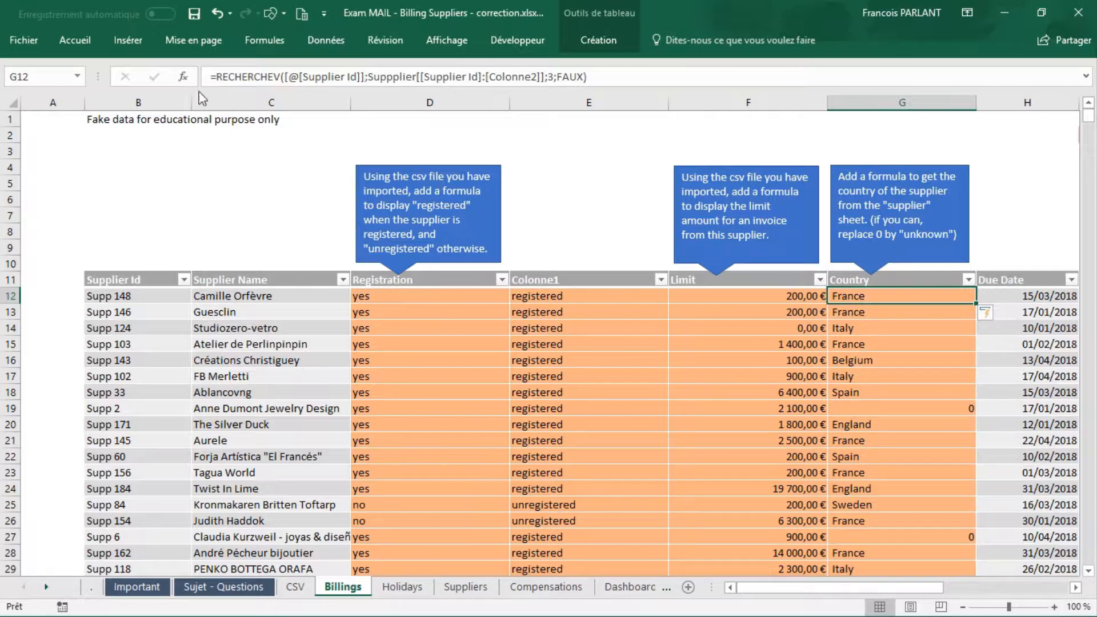
left_click(216, 77)
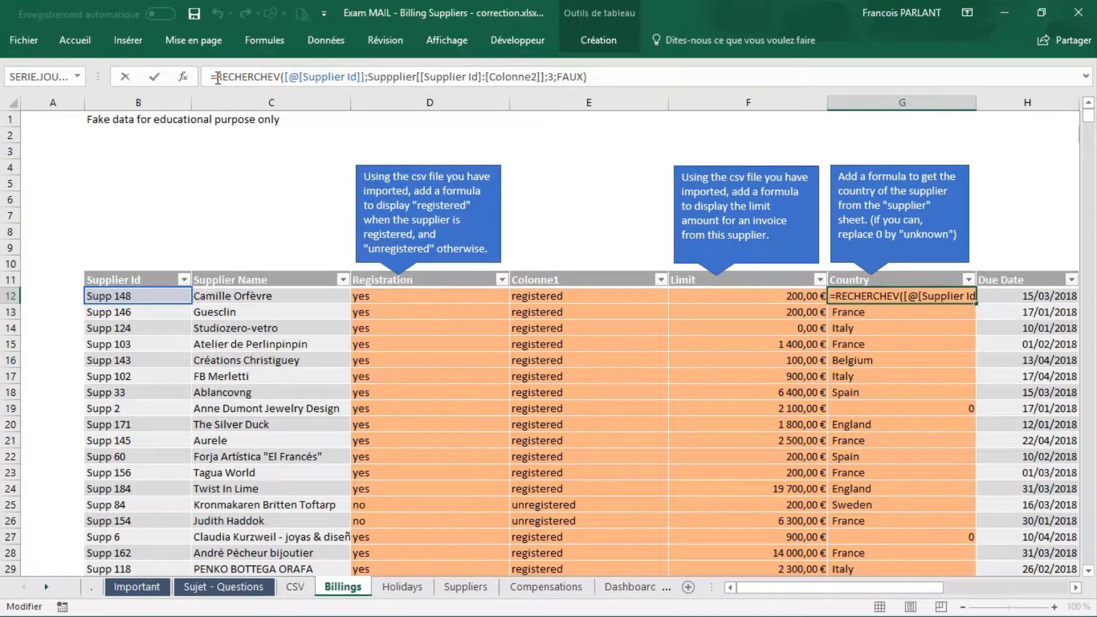
type("si")
key("Down")
key("Down")
key("Down")
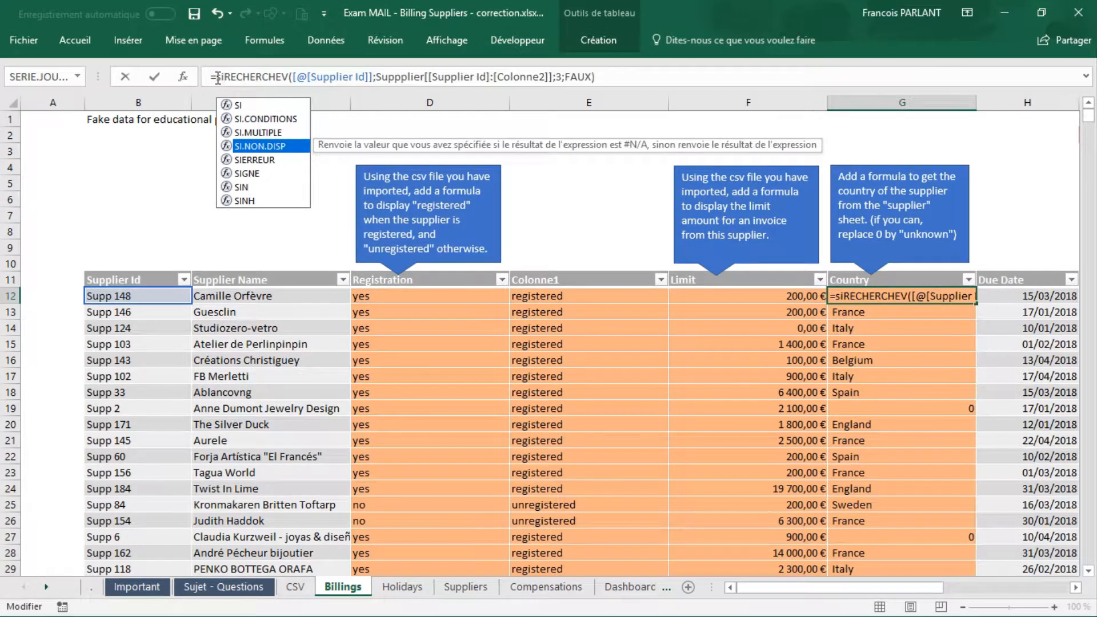
key("Down")
key("Tab")
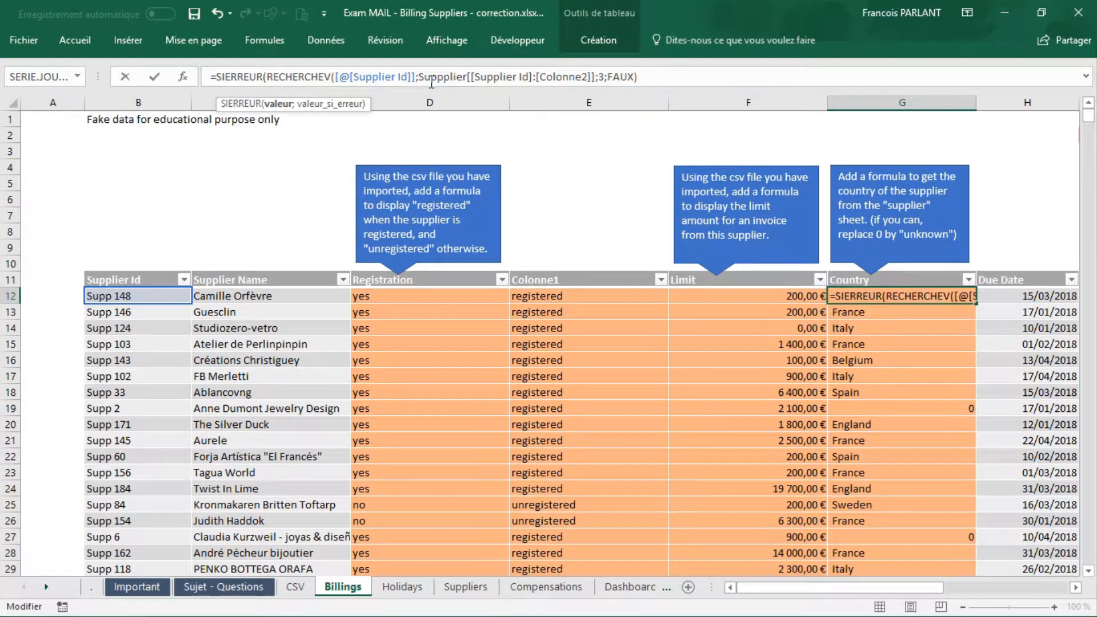
Step: Set "unknown" as the SIERREUR fallback value in G12 and enter the formula
left_click(657, 78)
type(";\"unkno")
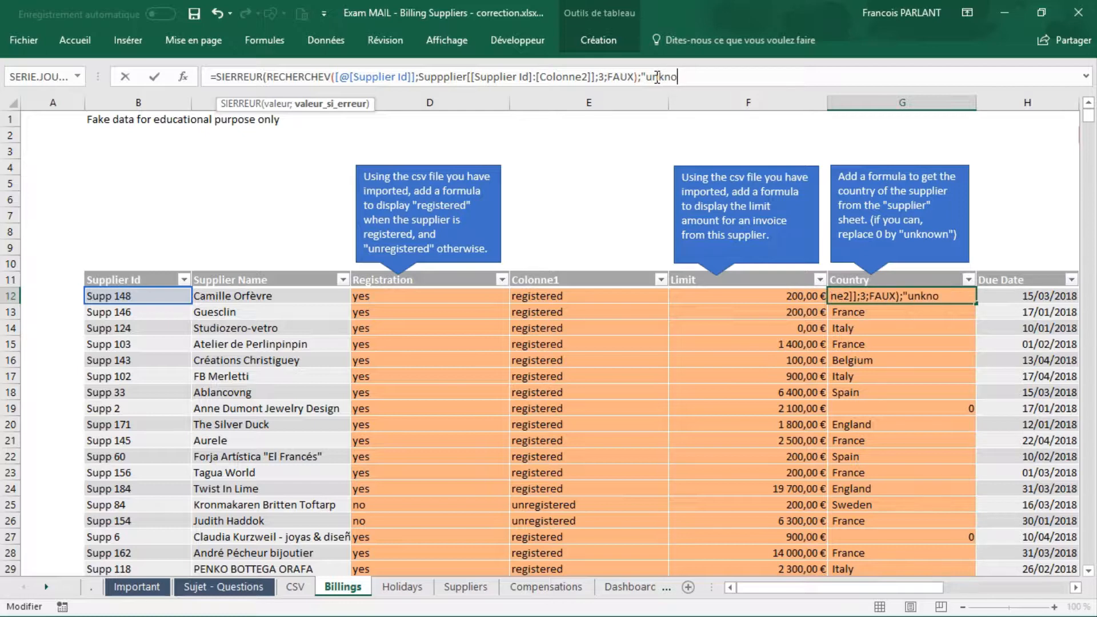
type("wn\")")
key("Return")
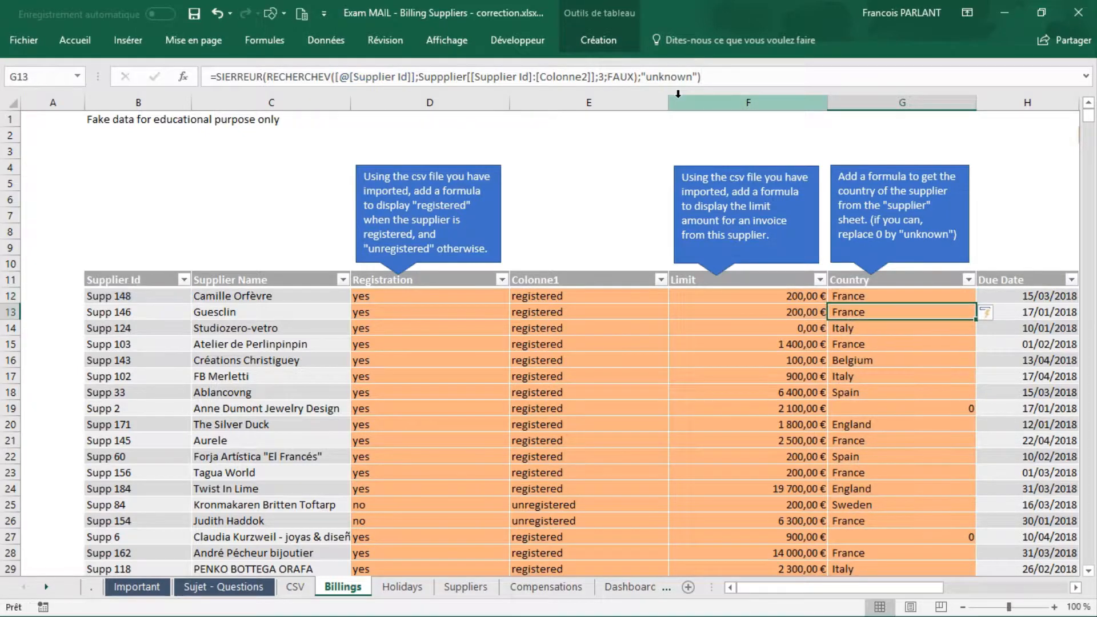
Step: Remove the "unknown" fallback from the formula in Country cell G19 and change SIERREUR to SI
left_click(921, 406)
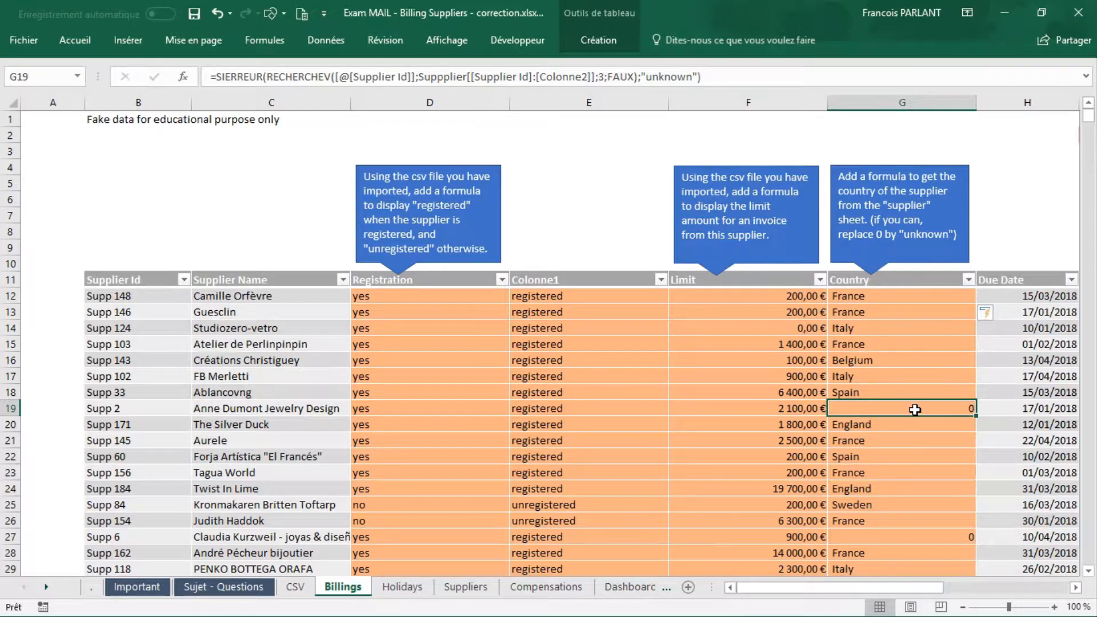
left_click(708, 80)
key("BackSpace")
key("BackSpace")
key("BackSpace")
key("BackSpace")
key("BackSpace")
key("BackSpace")
key("BackSpace")
key("BackSpace")
key("BackSpace")
key("BackSpace")
key("BackSpace")
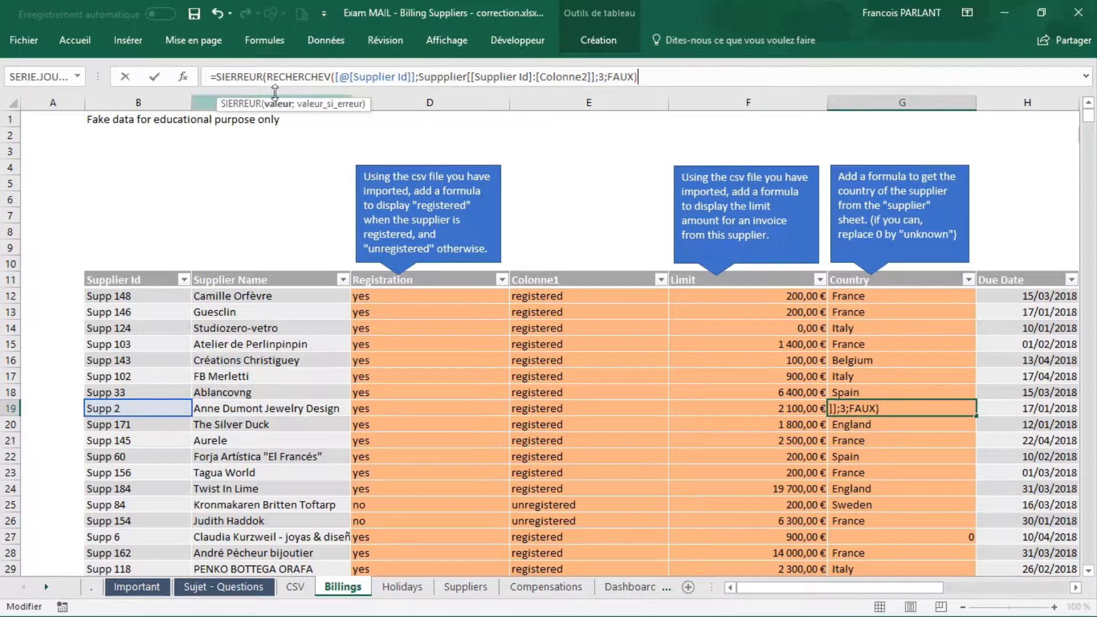
left_click(263, 77)
key("BackSpace")
key("BackSpace")
key("BackSpace")
key("BackSpace")
key("BackSpace")
key("BackSpace")
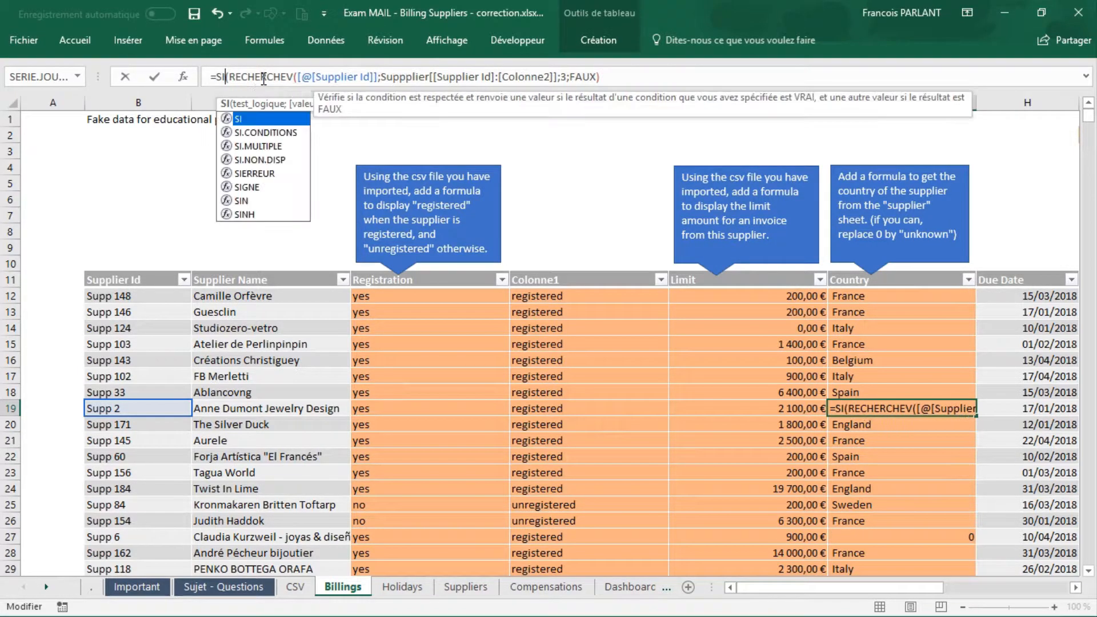
Step: Make the SI in G19 test whether the RECHERCHEV equals 0 and return "unknown" if true
left_click(608, 77)
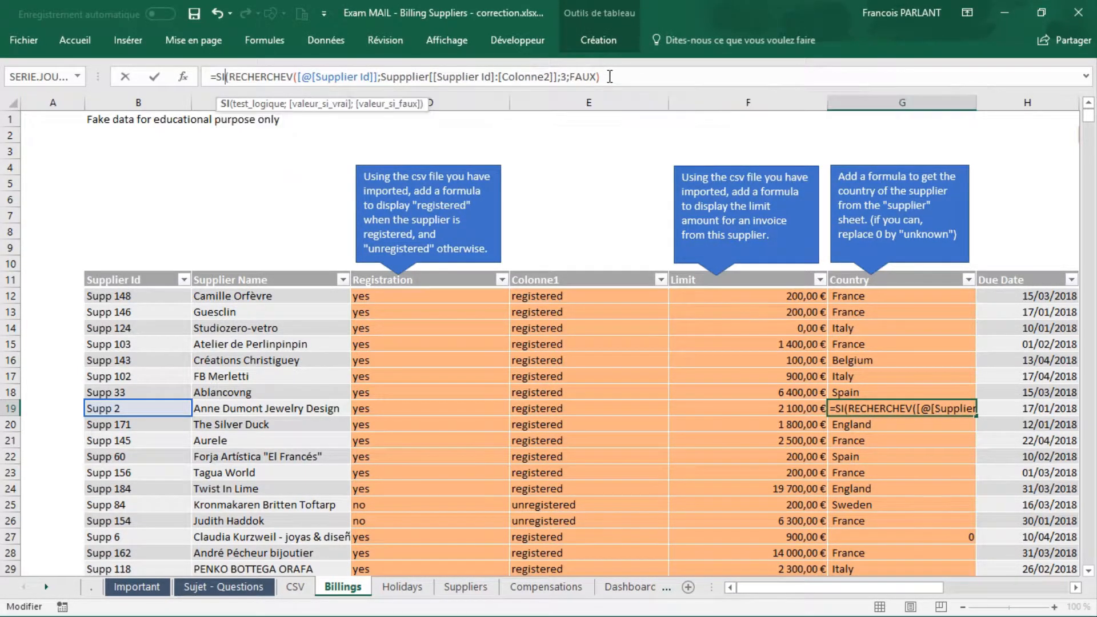
type("=")
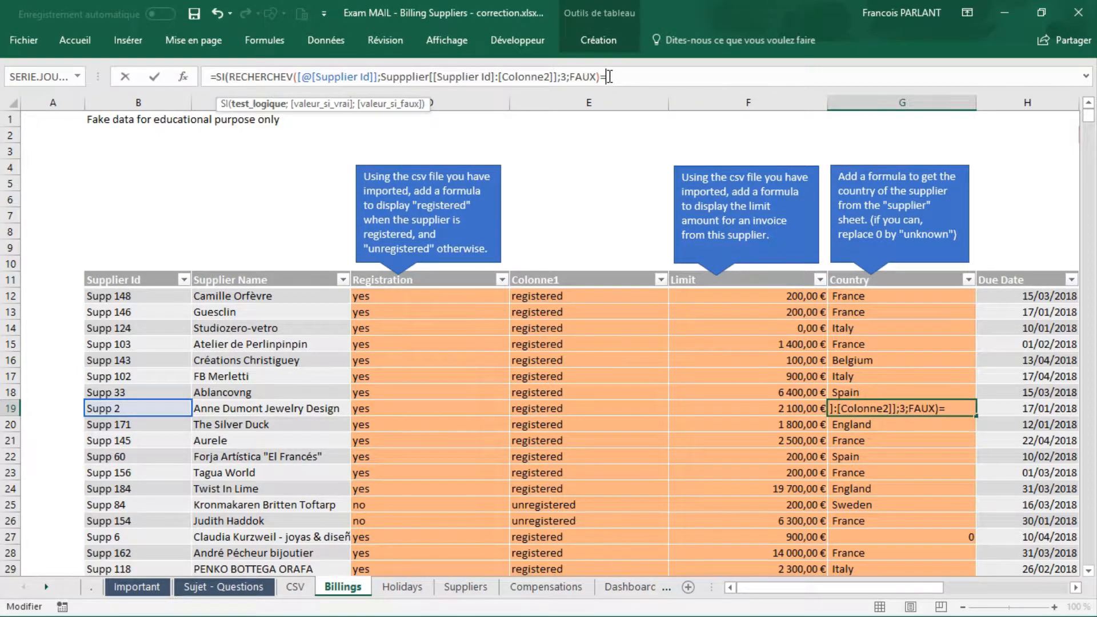
type("à")
key("BackSpace")
type("0;")
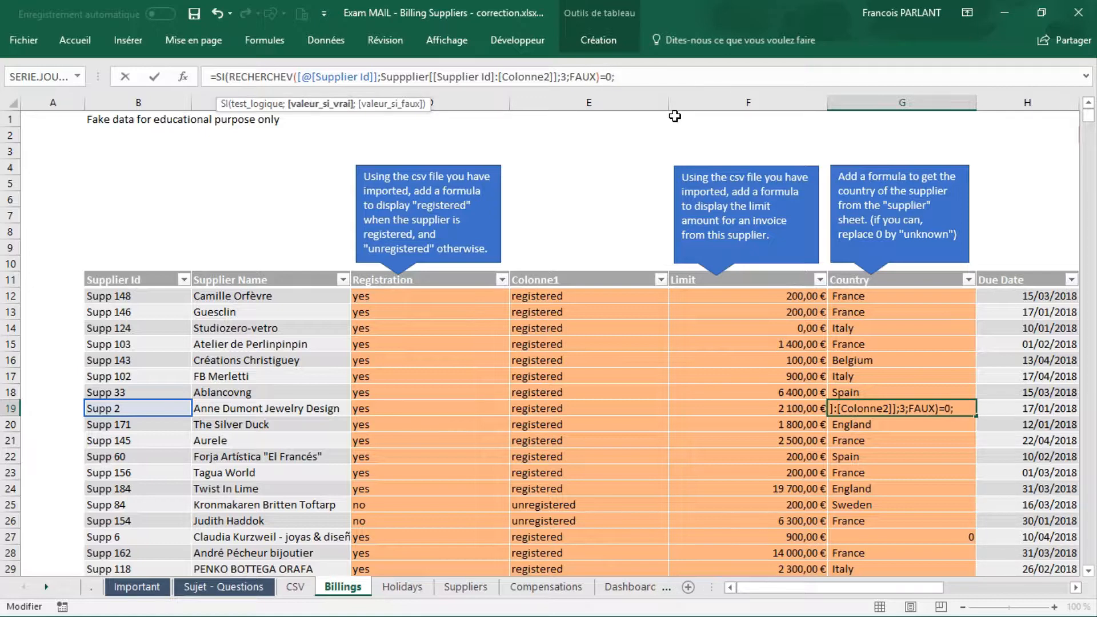
type("\"unknown\"")
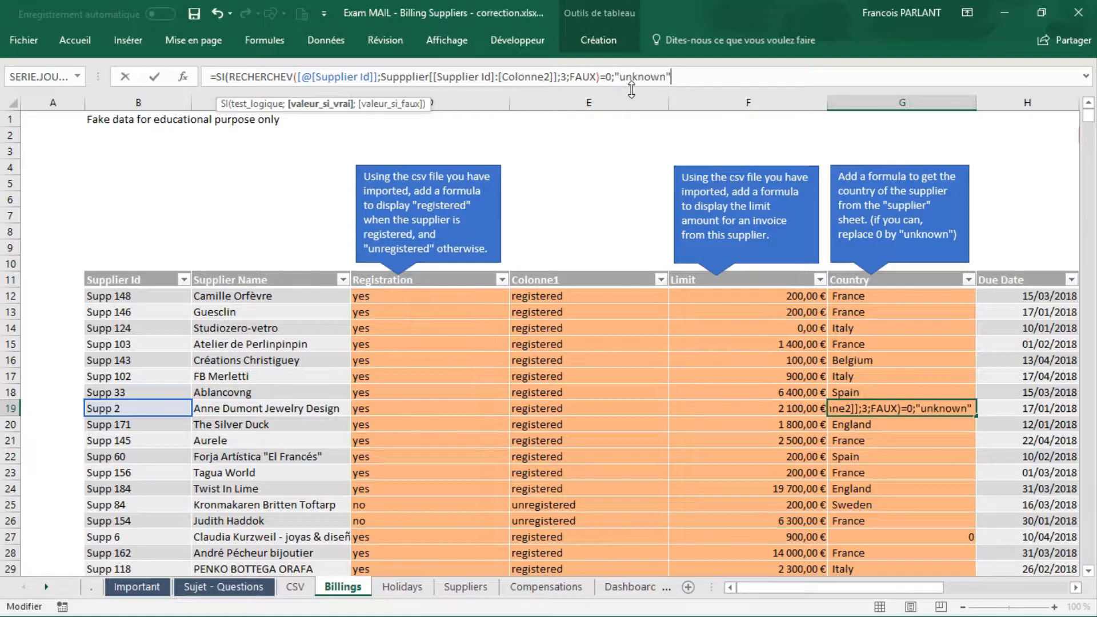
type(";")
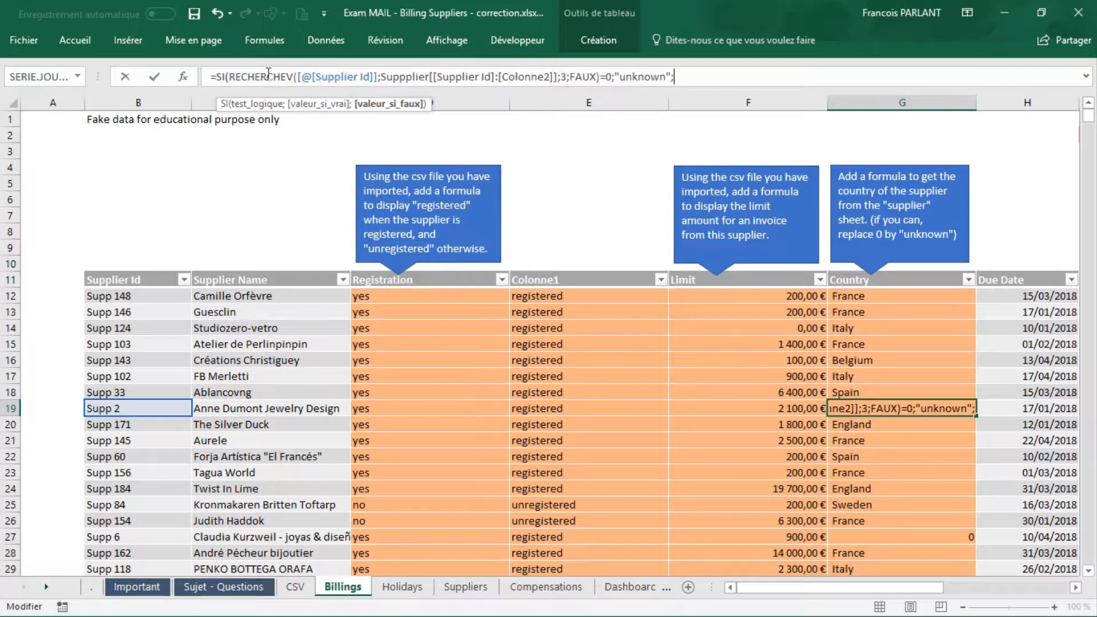
Step: Reuse a copy of the RECHERCHEV as the SI's value if false in G19 and enter the formula
left_click_drag(233, 76, 601, 78)
key("ctrl+c")
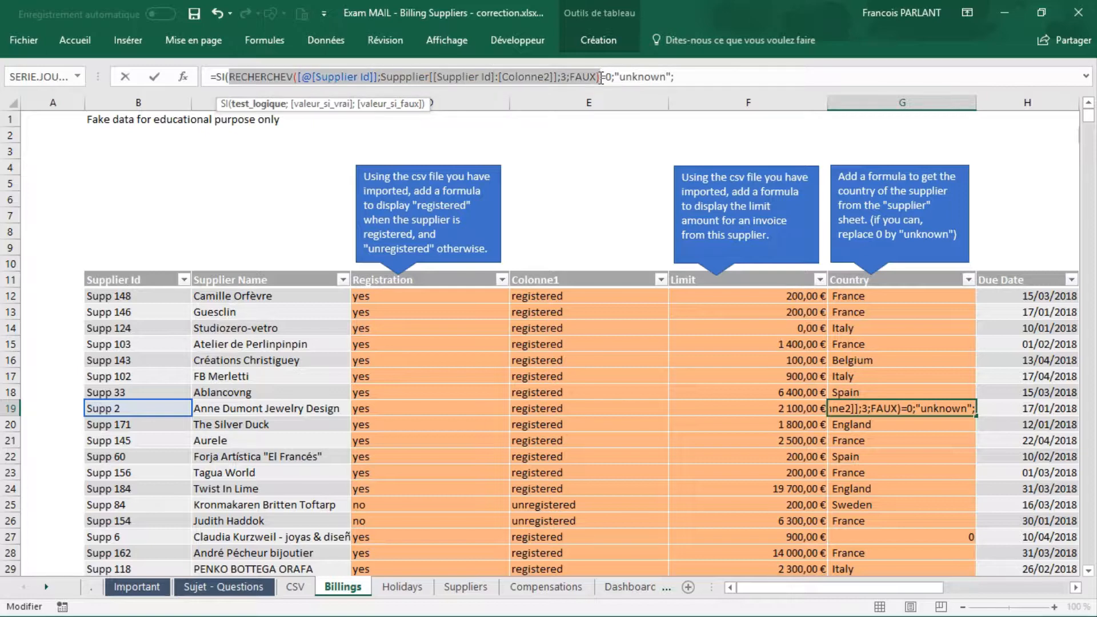
left_click(715, 77)
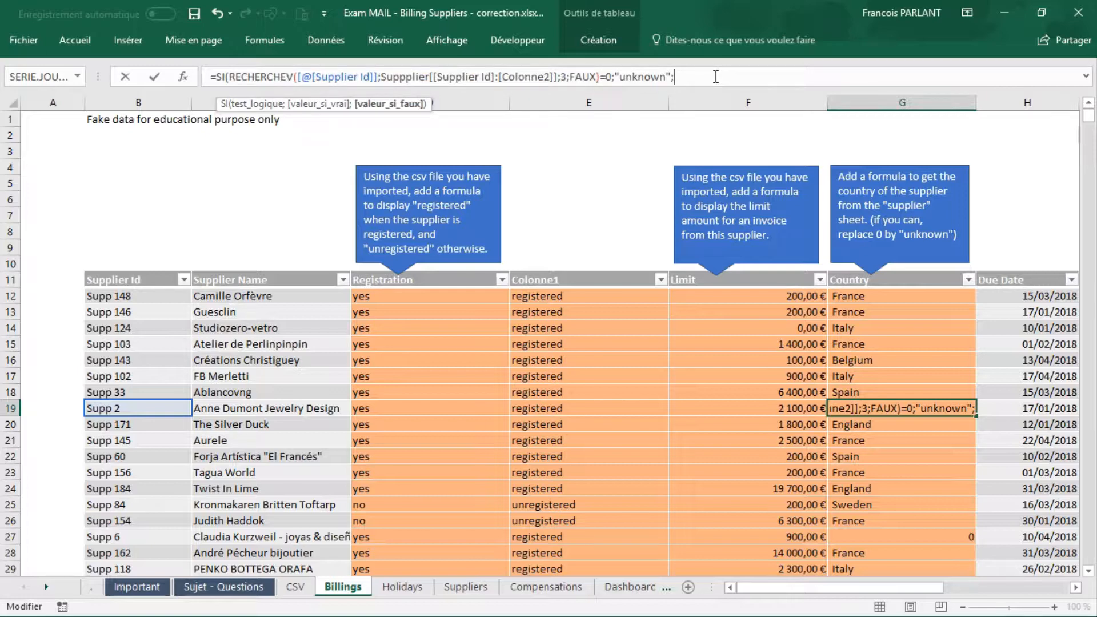
key("ctrl+v")
type(")")
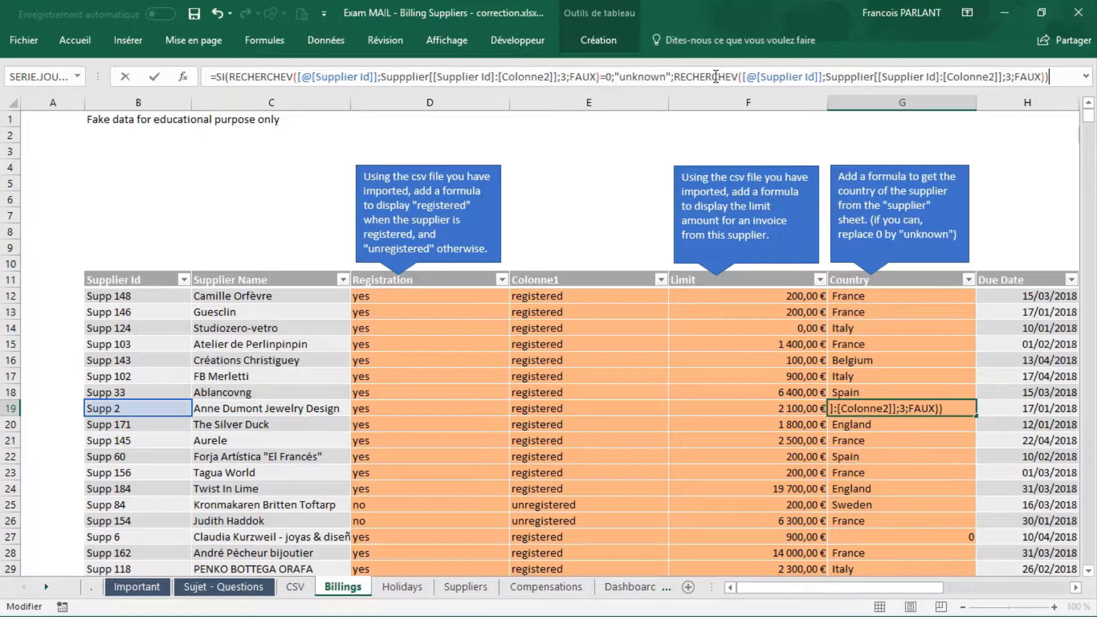
key("Return")
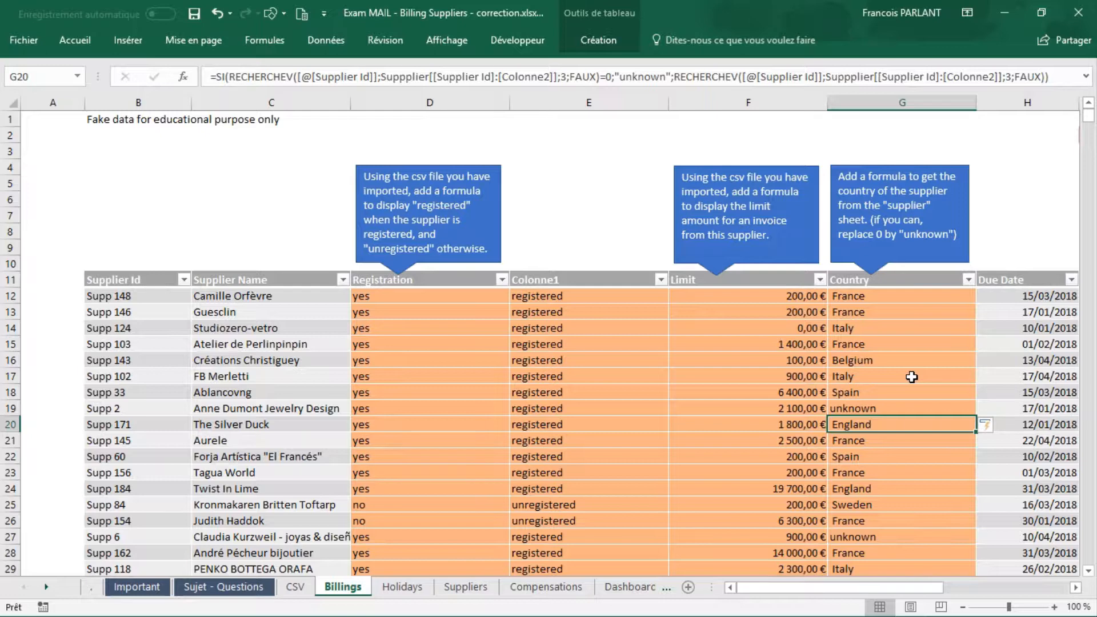
left_click(882, 411)
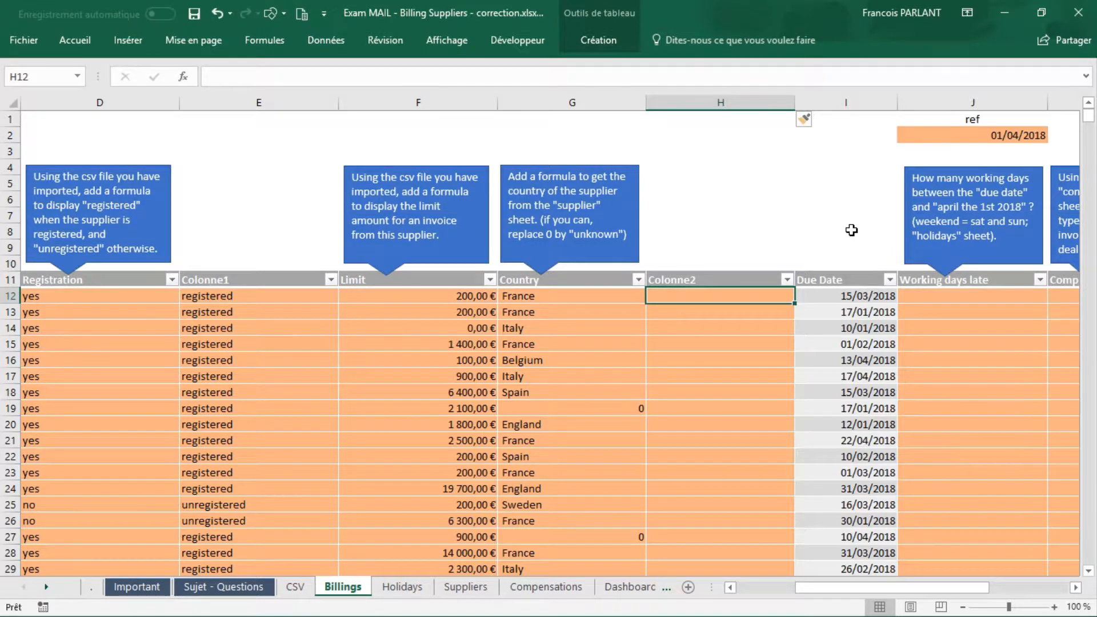
type("=")
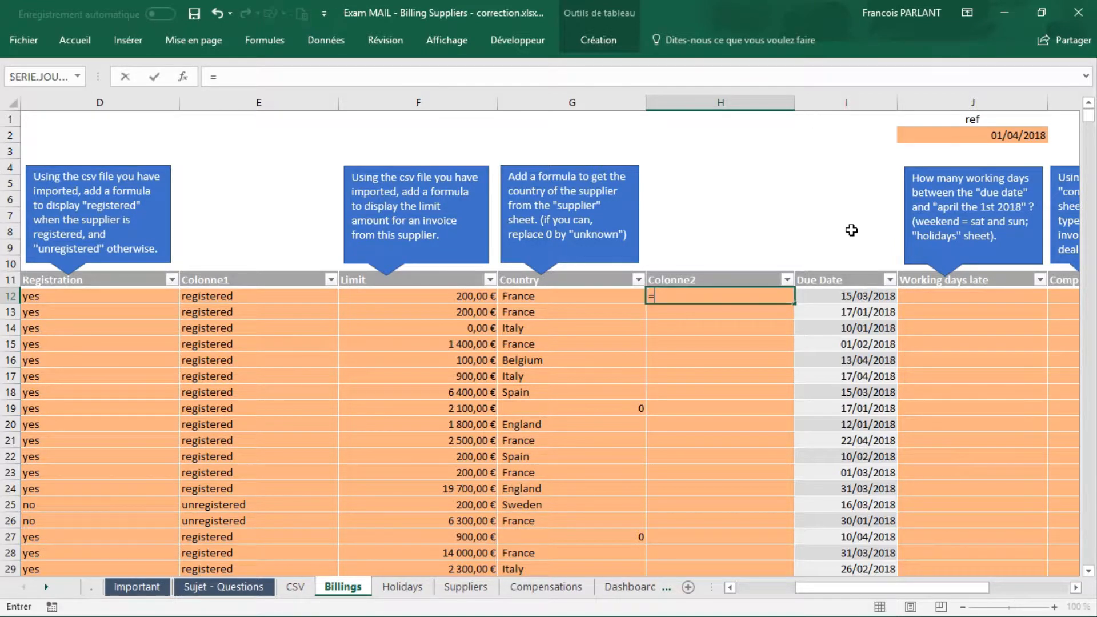
type("si")
key("Tab")
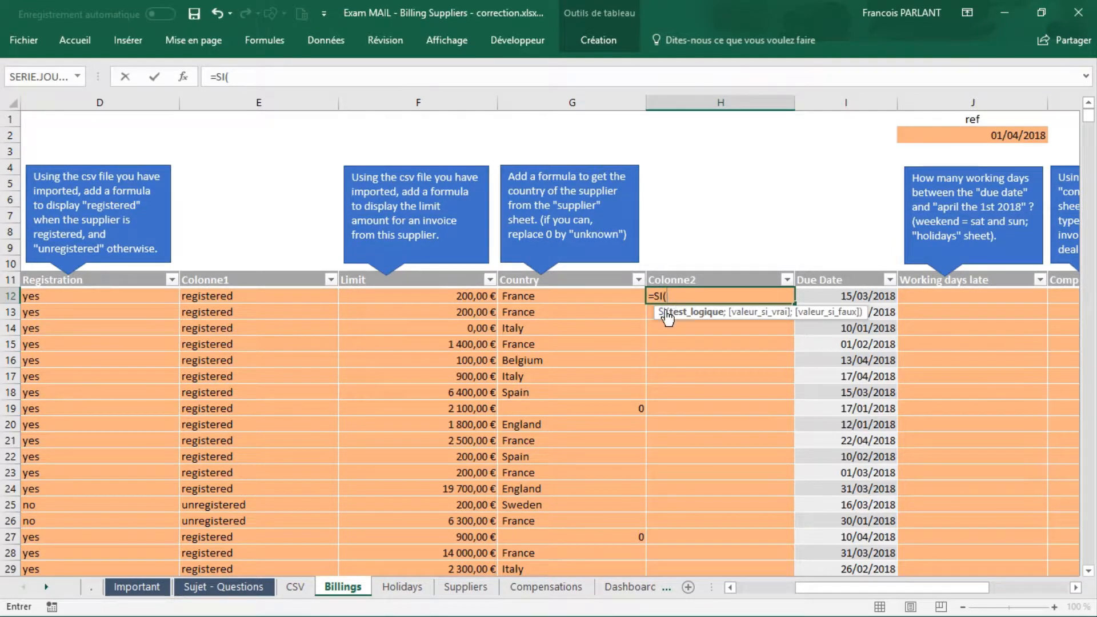
left_click(586, 300)
type("=")
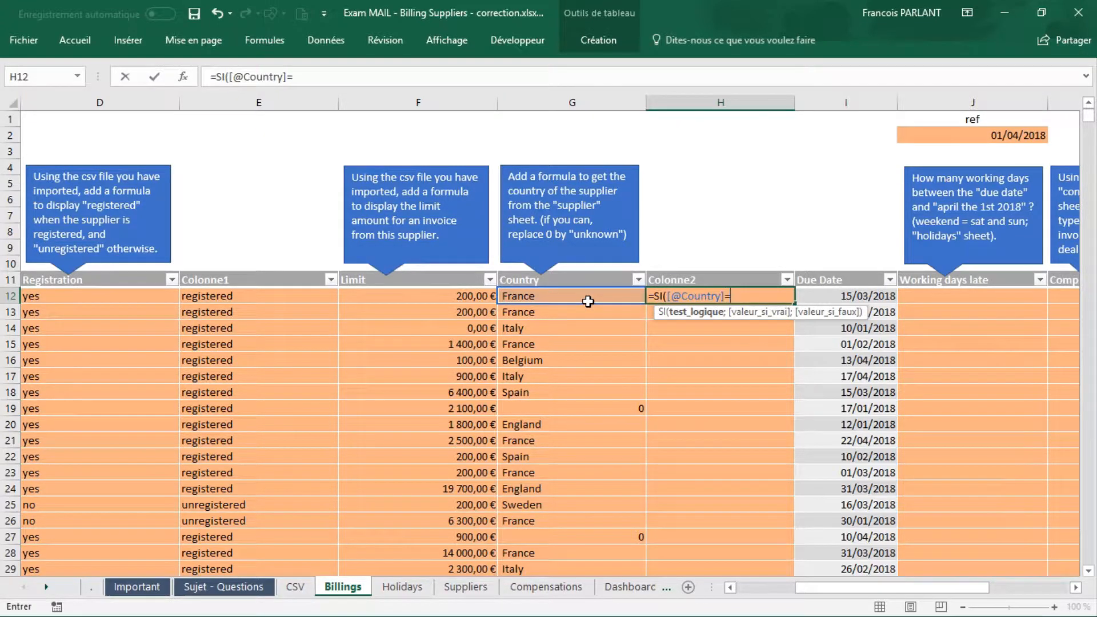
type("0;\"unnk")
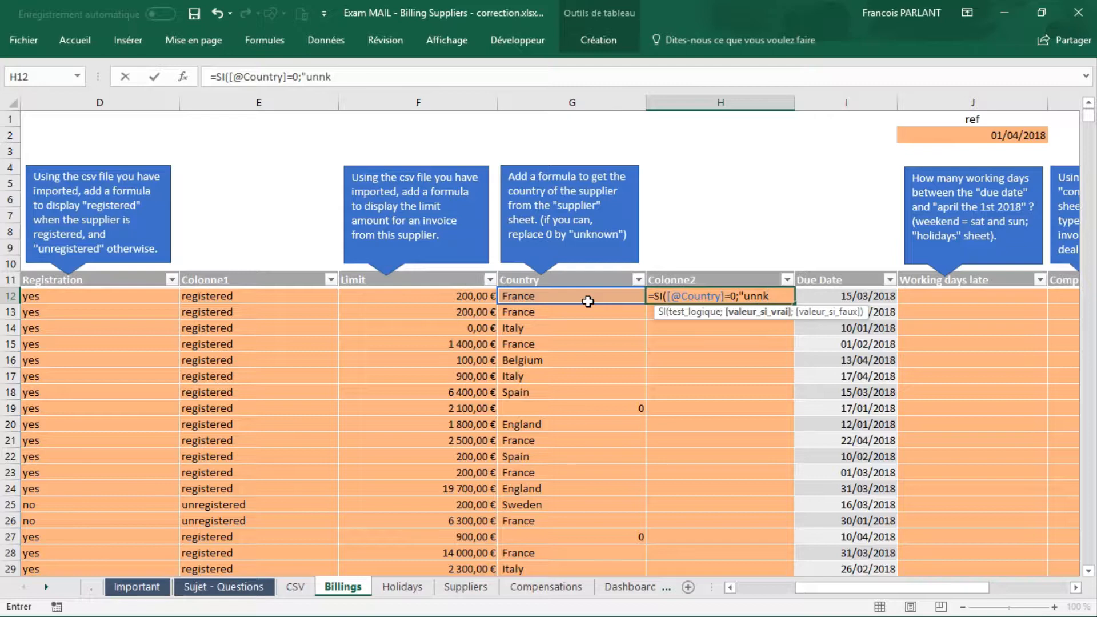
key("BackSpace")
key("BackSpace")
type("k")
key("BackSpace")
type("known\";")
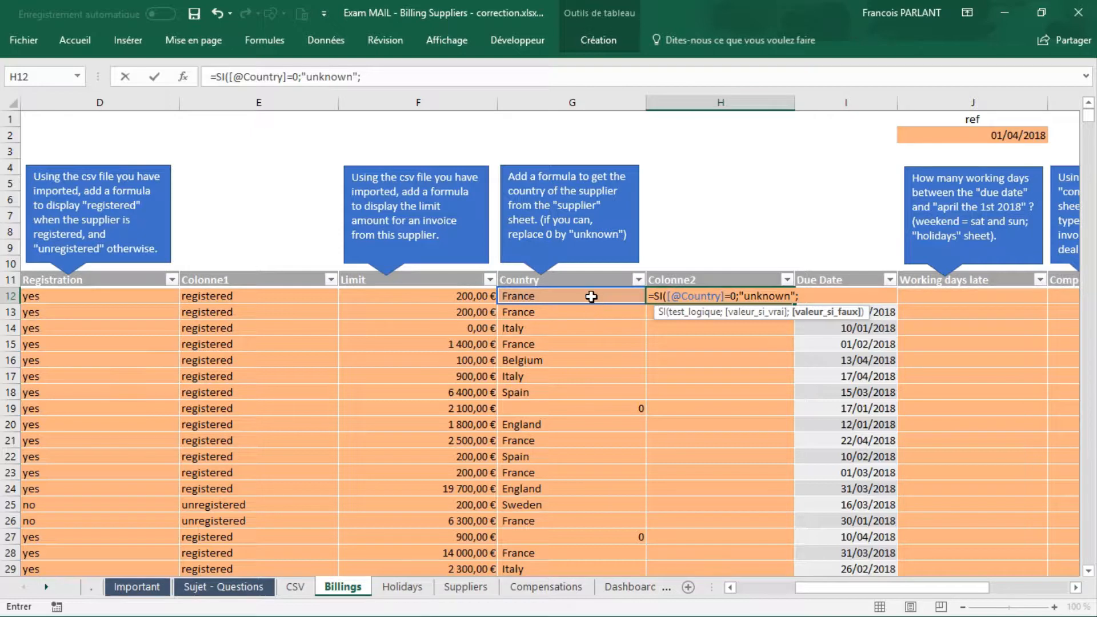
left_click(591, 297)
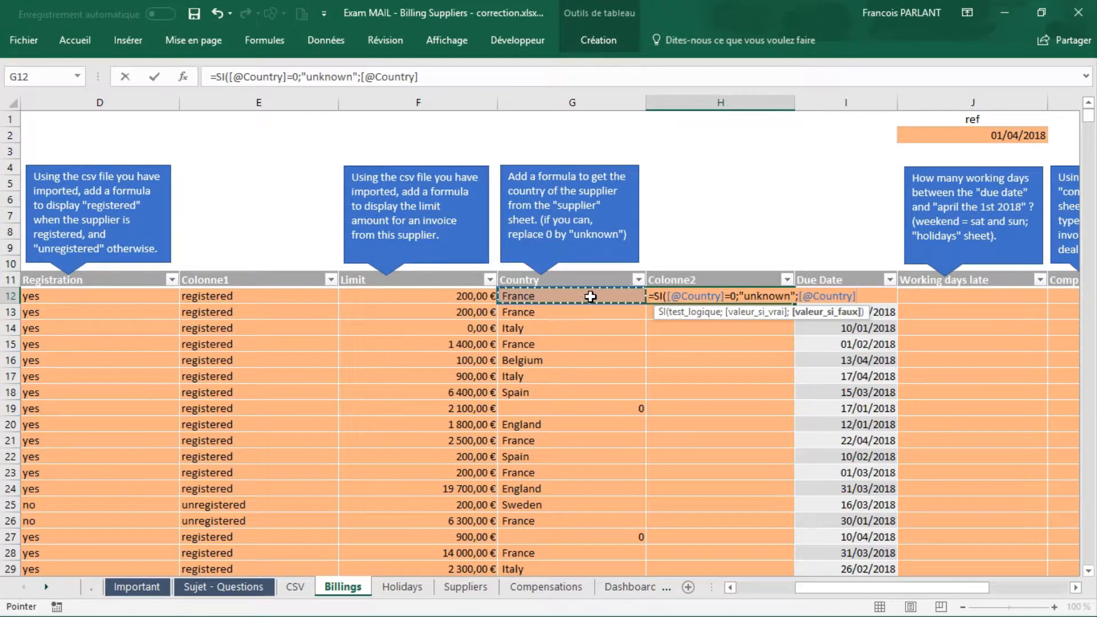
type(")")
key("Return")
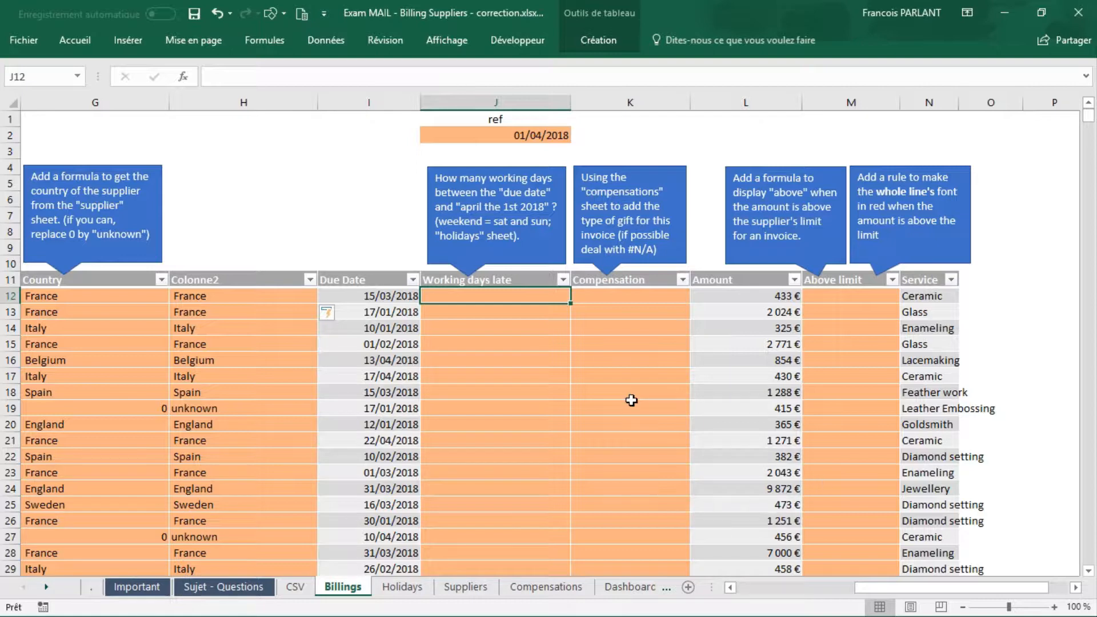
Step: Start a NB.JOURS.OUVRES.INTL formula in cell J12 of the Working days late column
type("=nb")
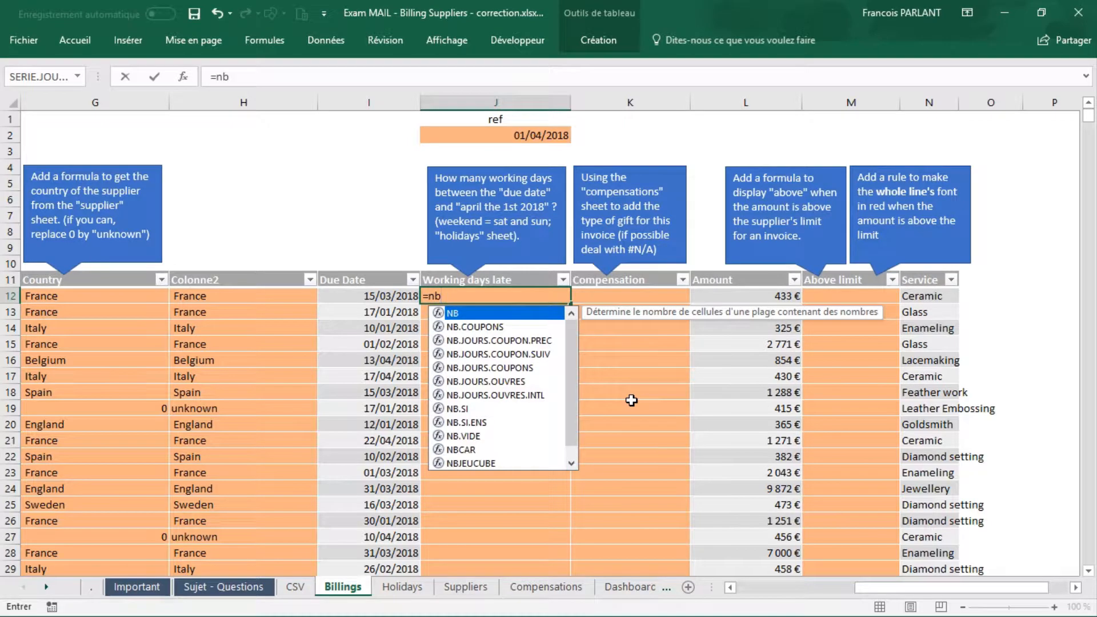
key("Down")
key("Down")
key("Down")
key("Down")
key("Down")
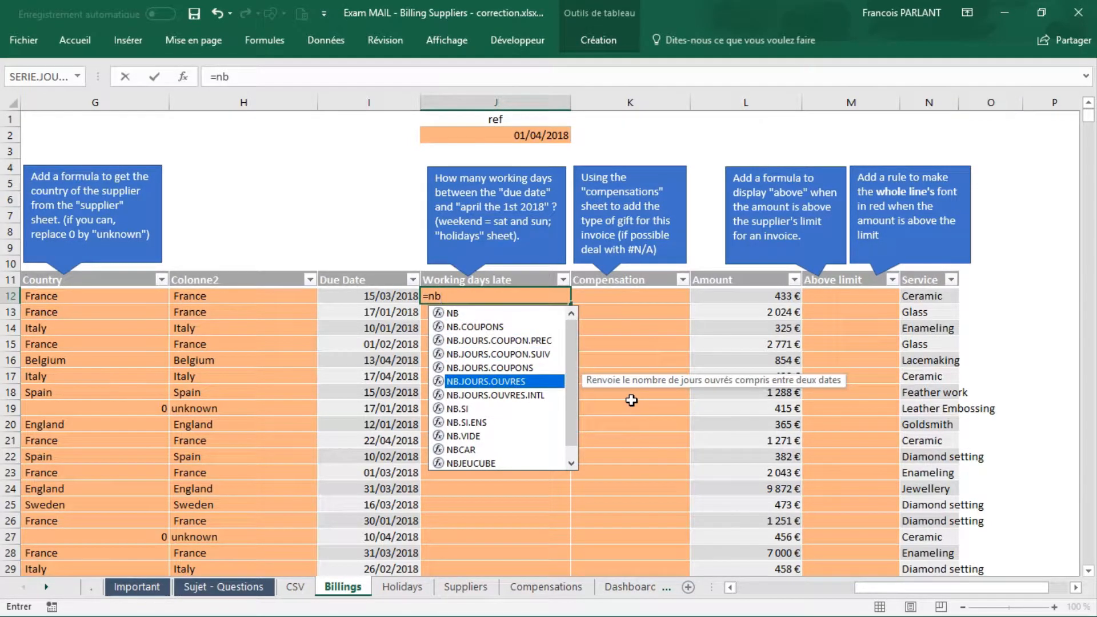
key("Down")
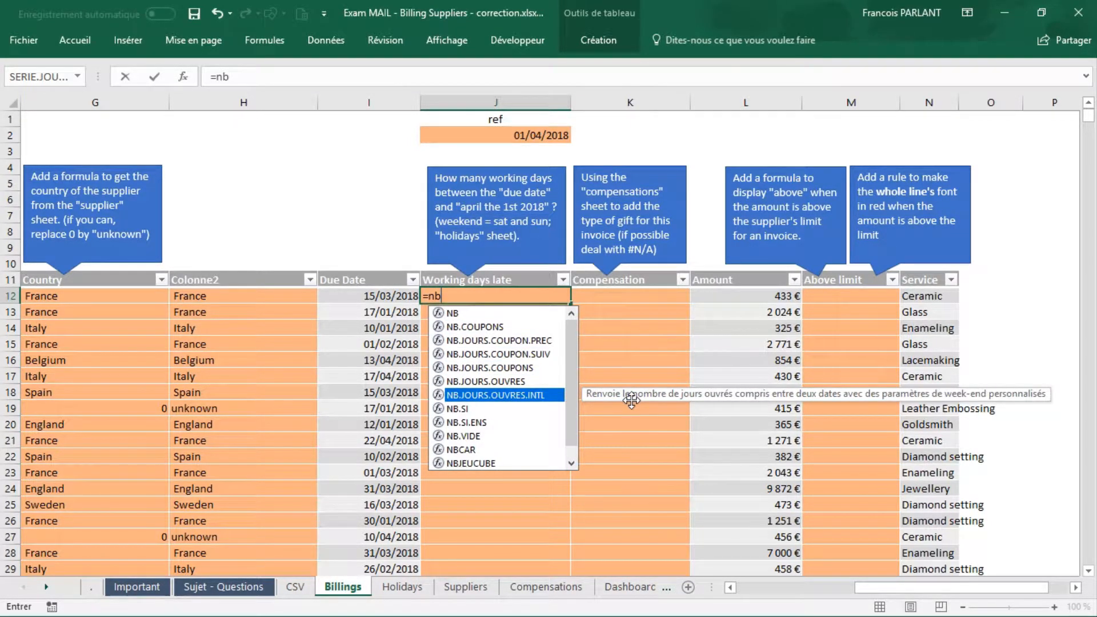
key("Up")
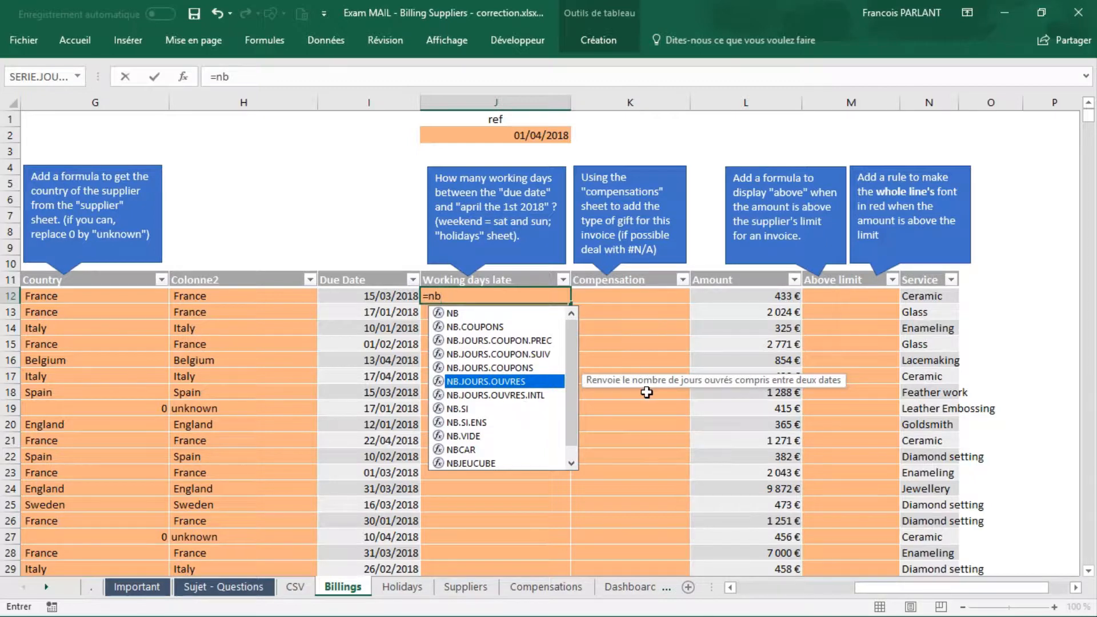
key("Down")
key("Tab")
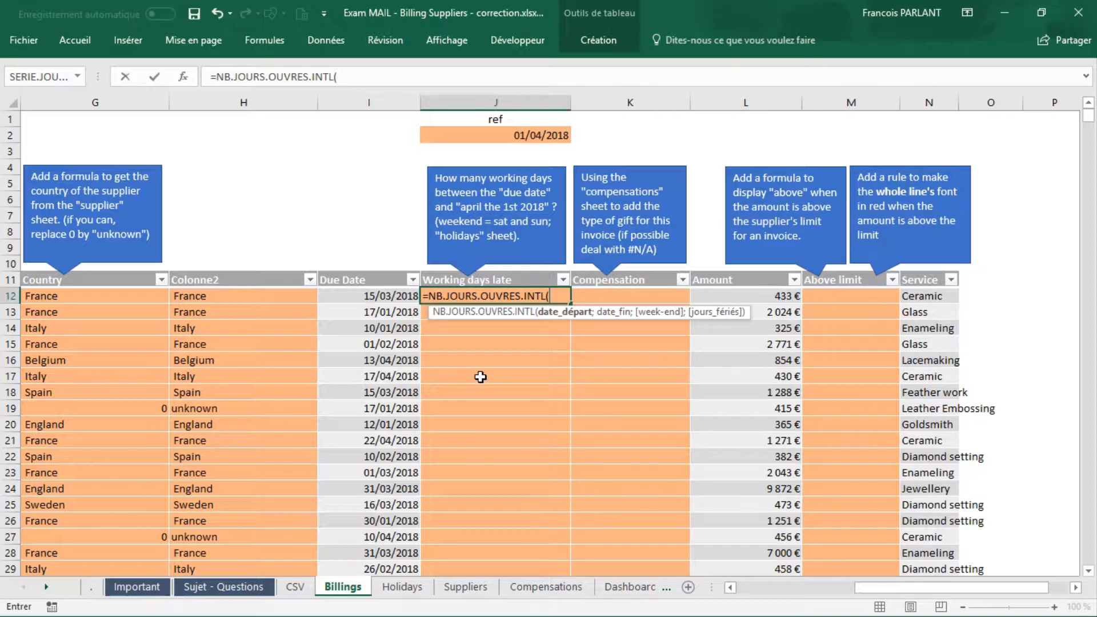
Step: Set the J12 function's start date to [@[Due Date]], end date to J2 and week-end to 1 (Samedi, dimanche)
left_click(394, 301)
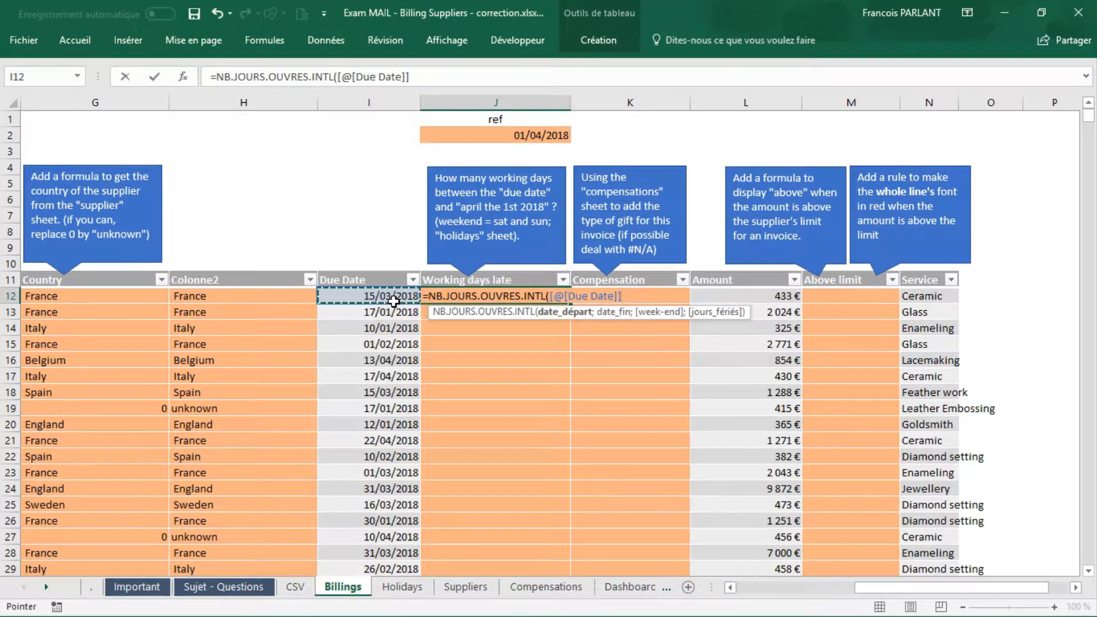
type(";")
left_click(521, 136)
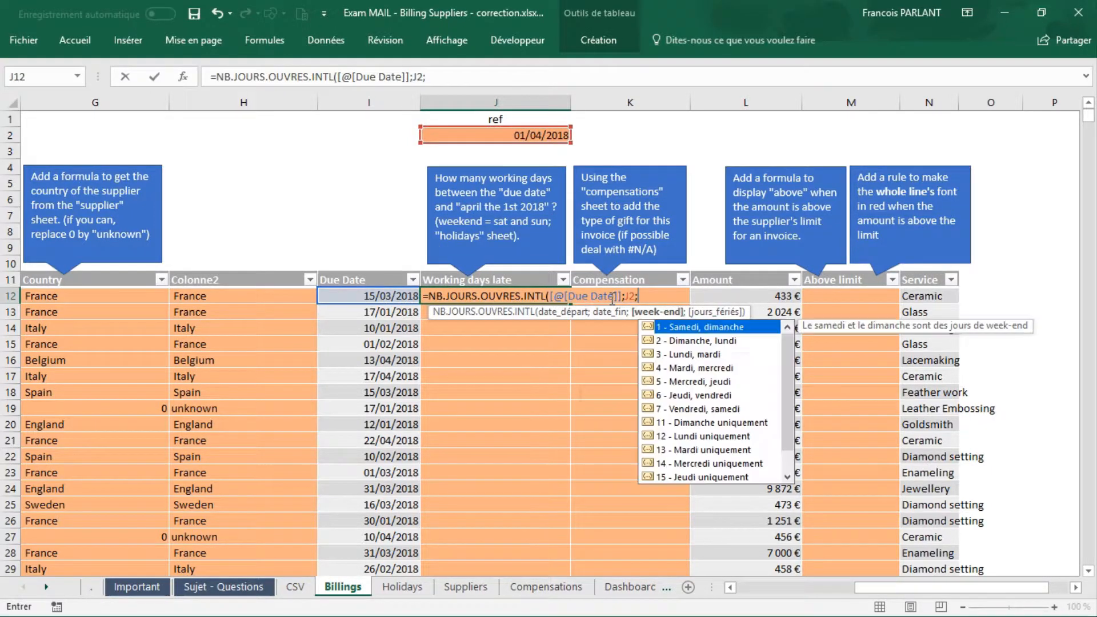
type(";")
double_click(709, 326)
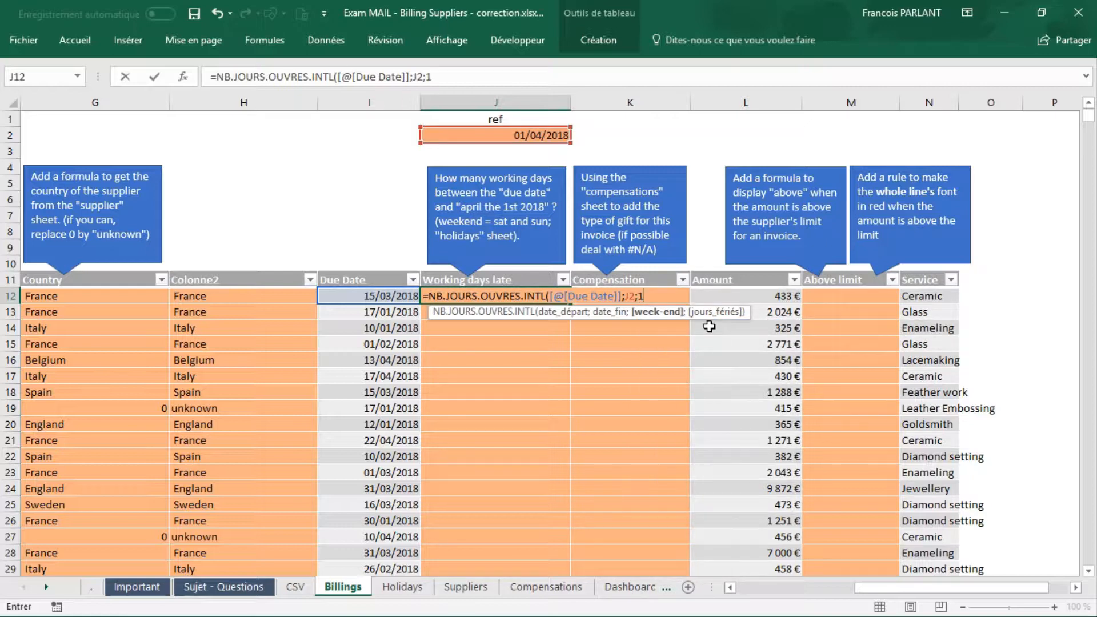
Step: Use the Holidays sheet's Colonne1 dates (Tableau4[Colonne1]) as the jours_fériés argument and enter the J12 formula
type(";")
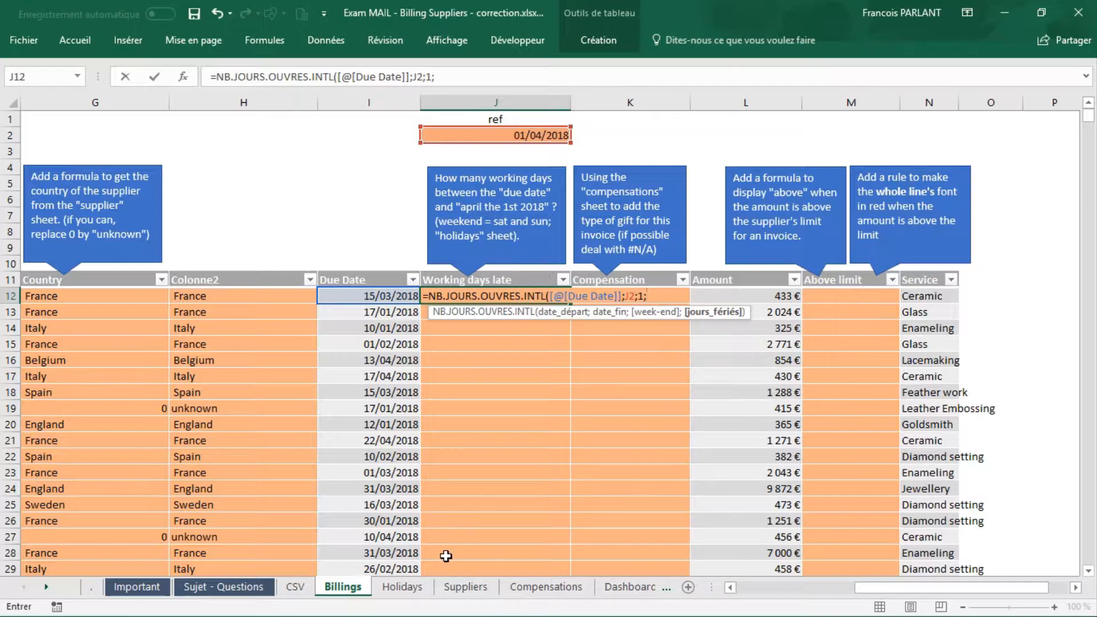
left_click(403, 586)
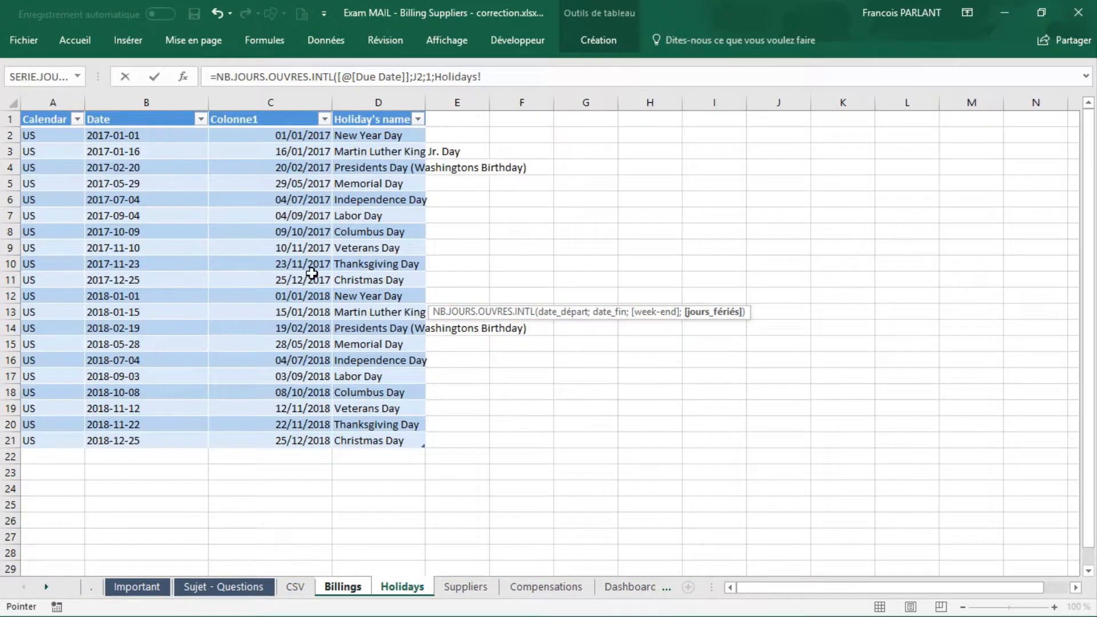
left_click(261, 111)
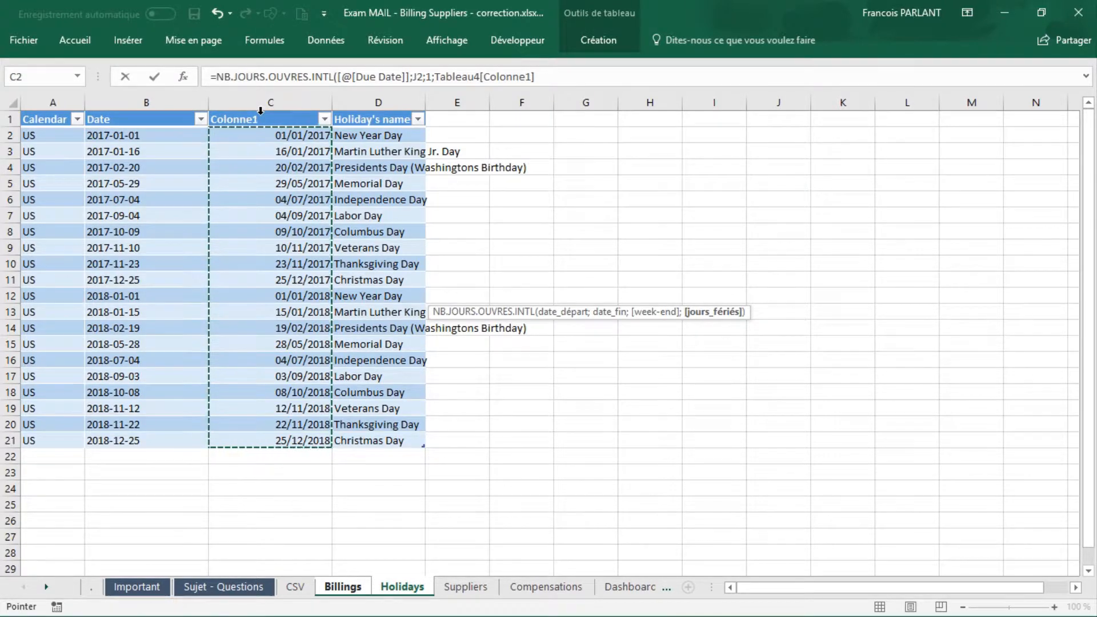
type(")")
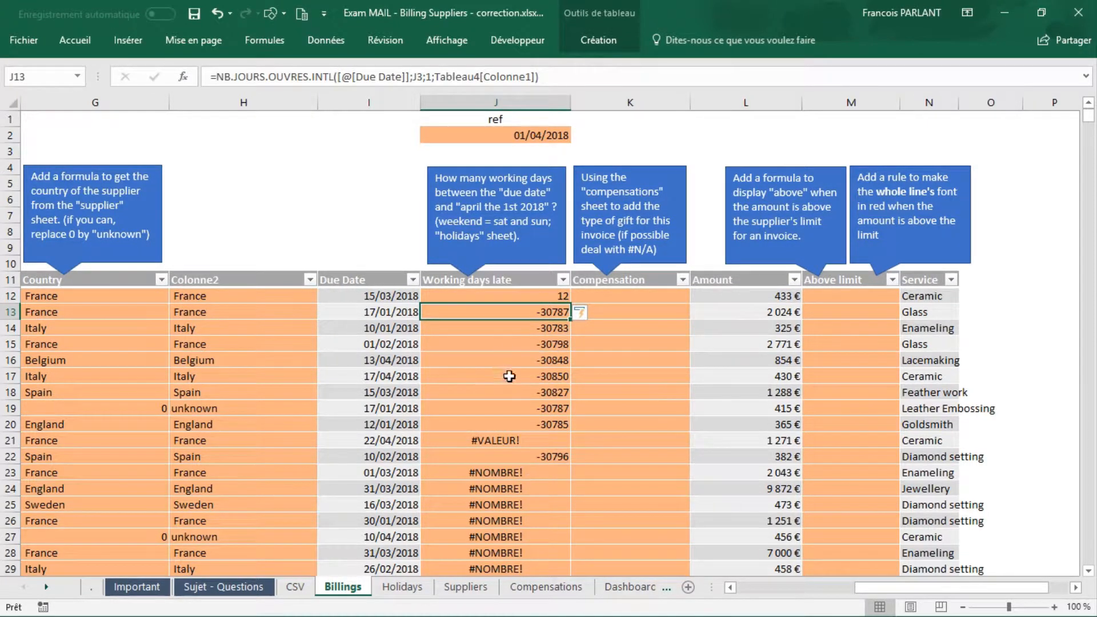
Step: Compare the end-date references in the Working days late formulas of J12 and J13
left_click(522, 295)
double_click(522, 294)
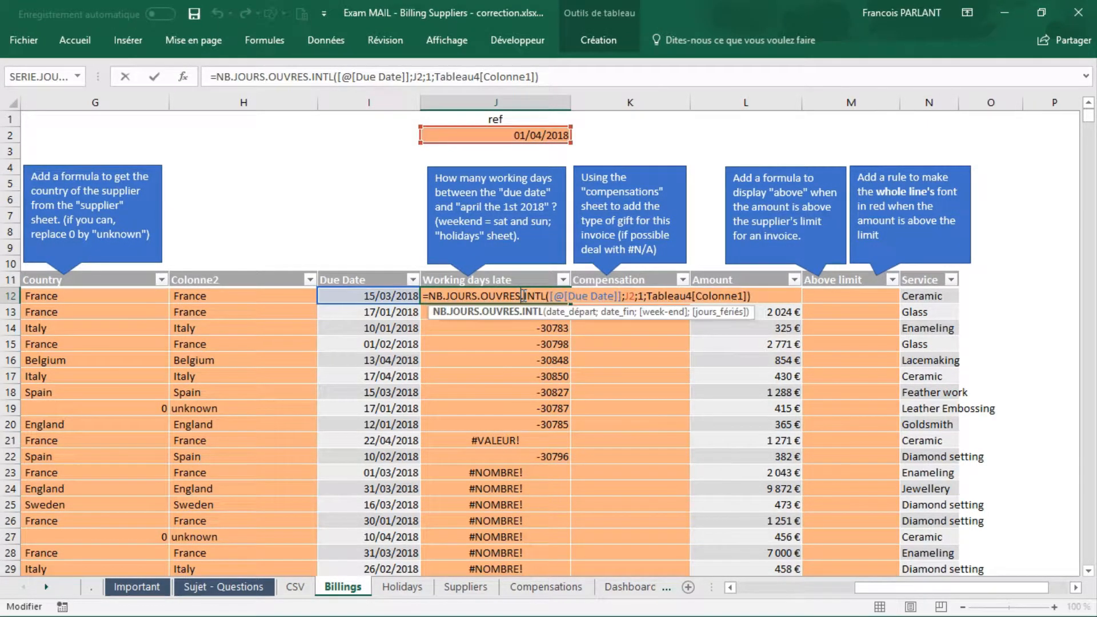
key("ctrl+Return")
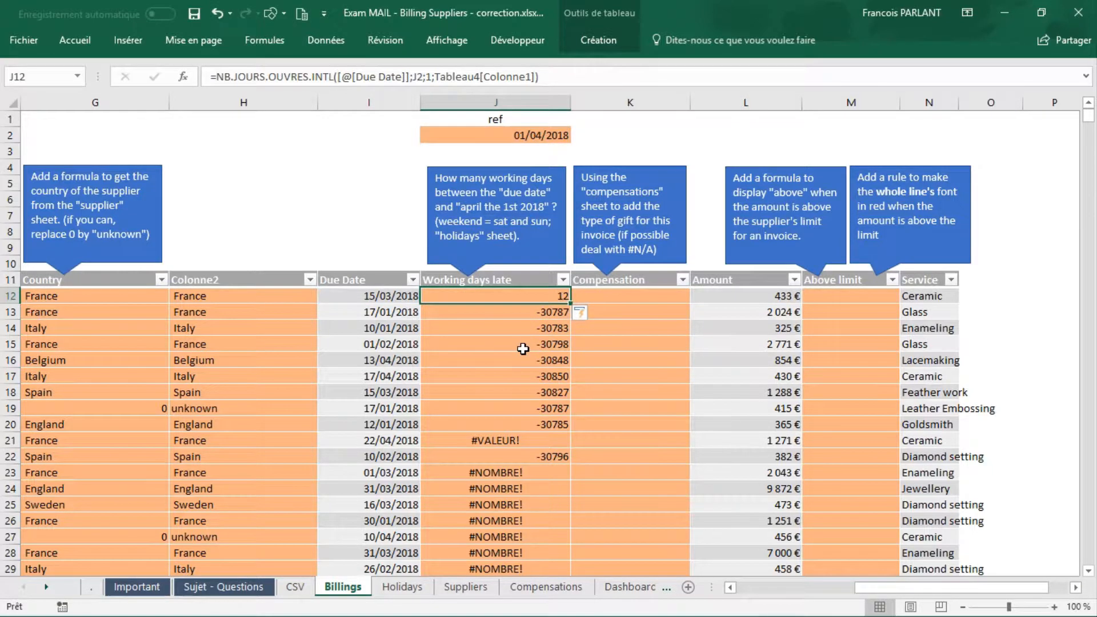
double_click(527, 312)
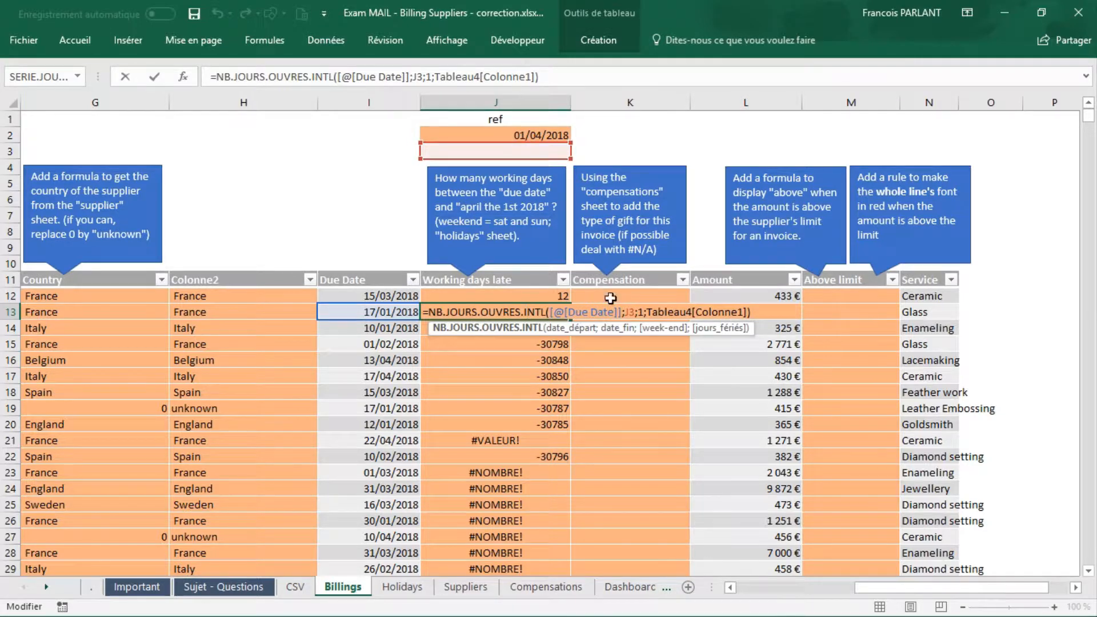
key("Escape")
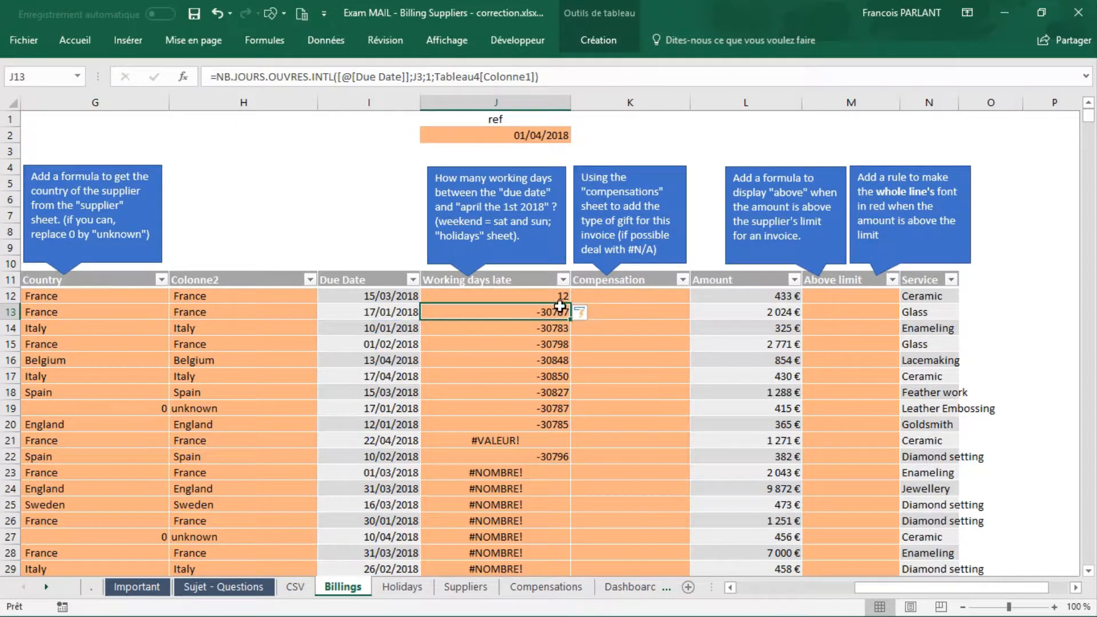
Step: Make the J2 reference in the J12 formula absolute ($J$2) and enter the formula
left_click(553, 293)
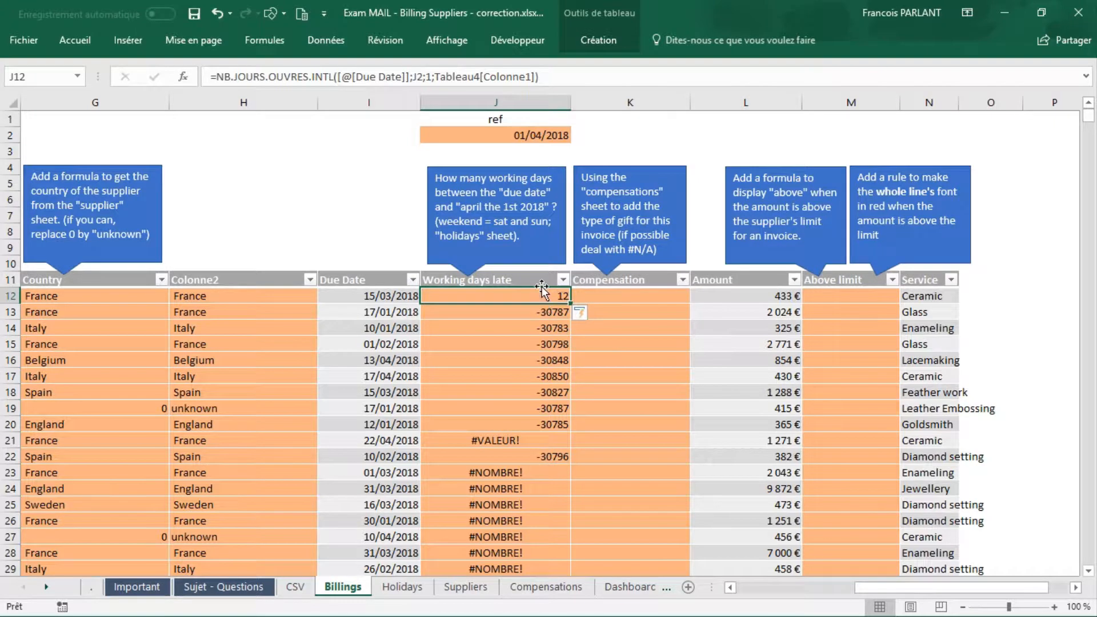
left_click(417, 76)
key("F4")
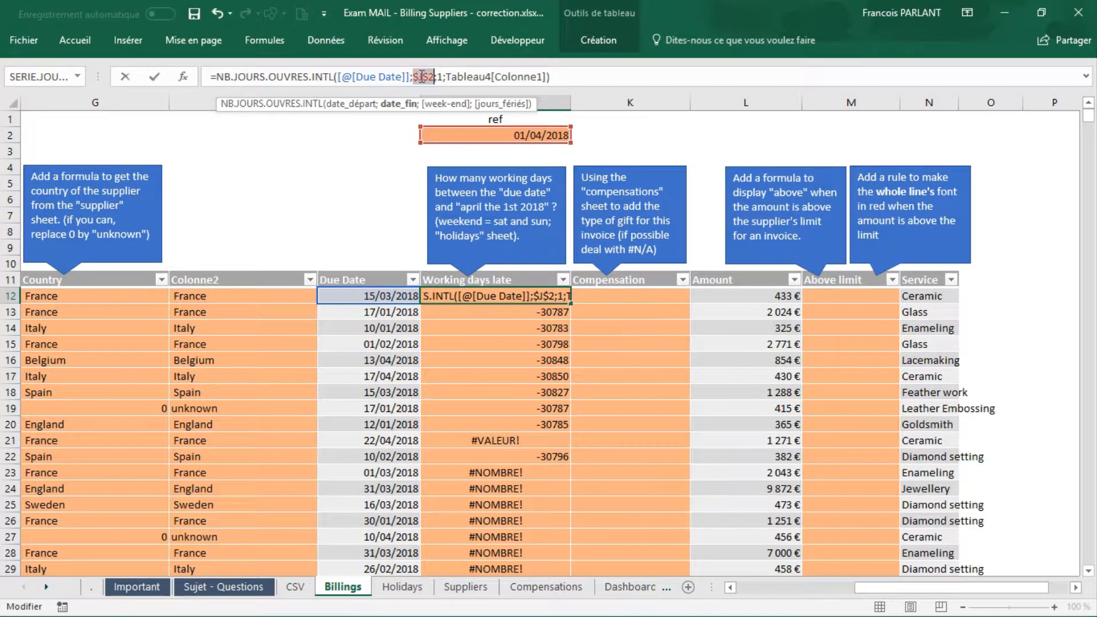
key("Return")
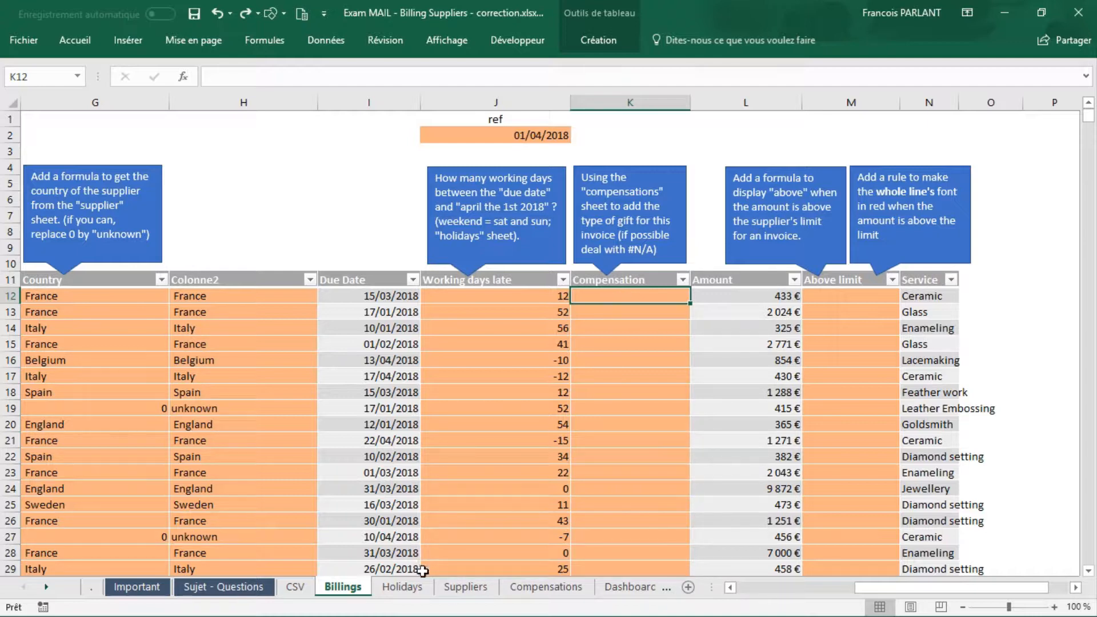
Step: Insert a table column before Lateness on the Compensations sheet and name its header Start
left_click(517, 587)
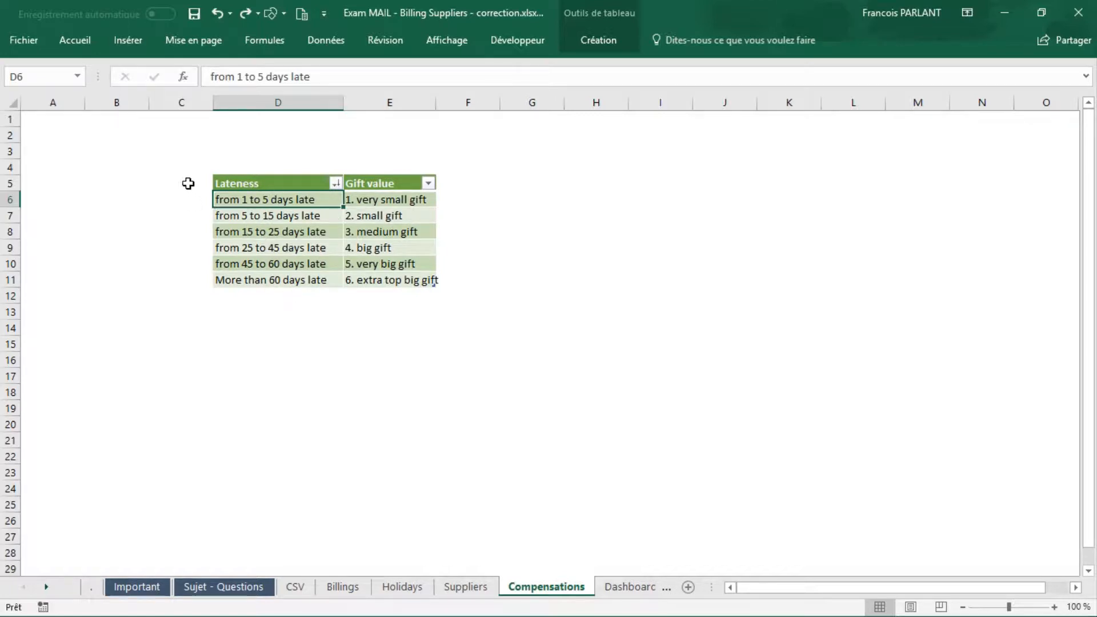
right_click(241, 196)
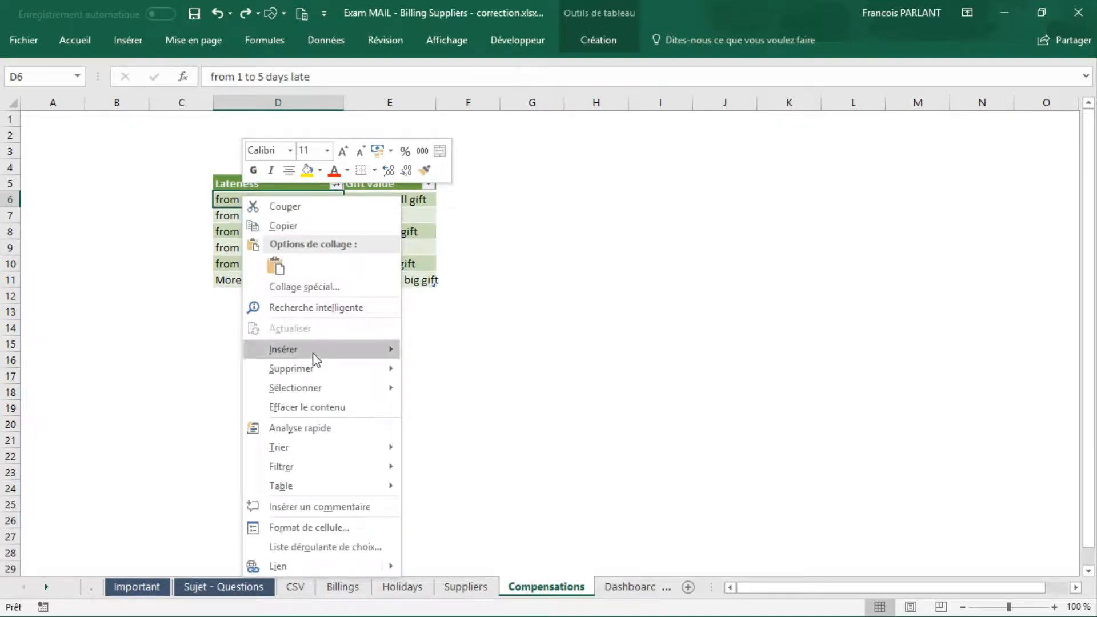
mouse_move(314, 357)
left_click(464, 354)
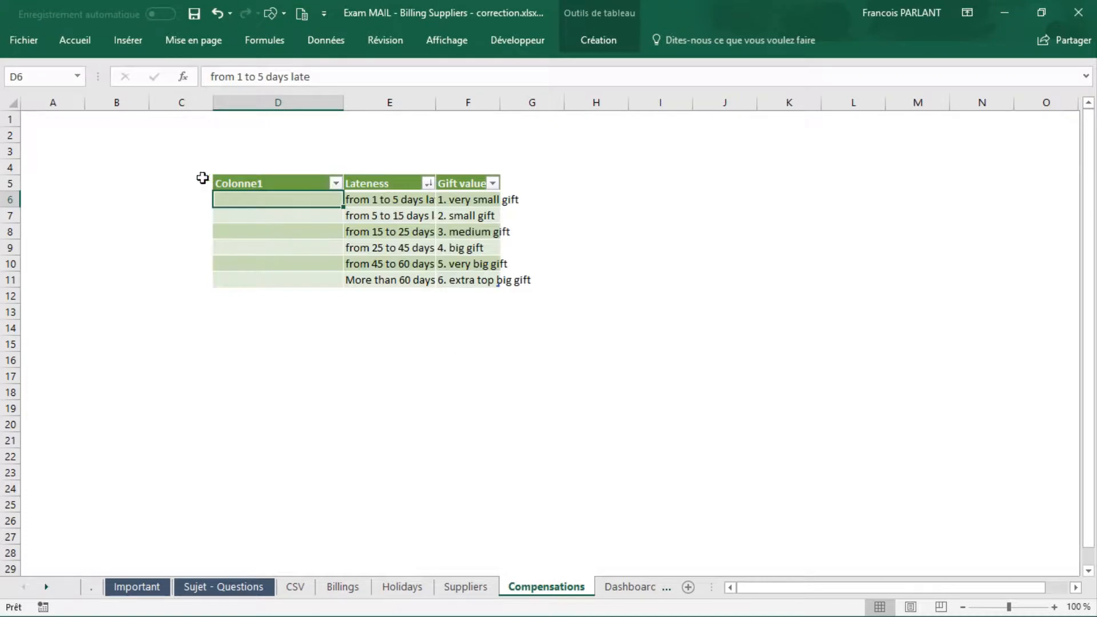
left_click(238, 183)
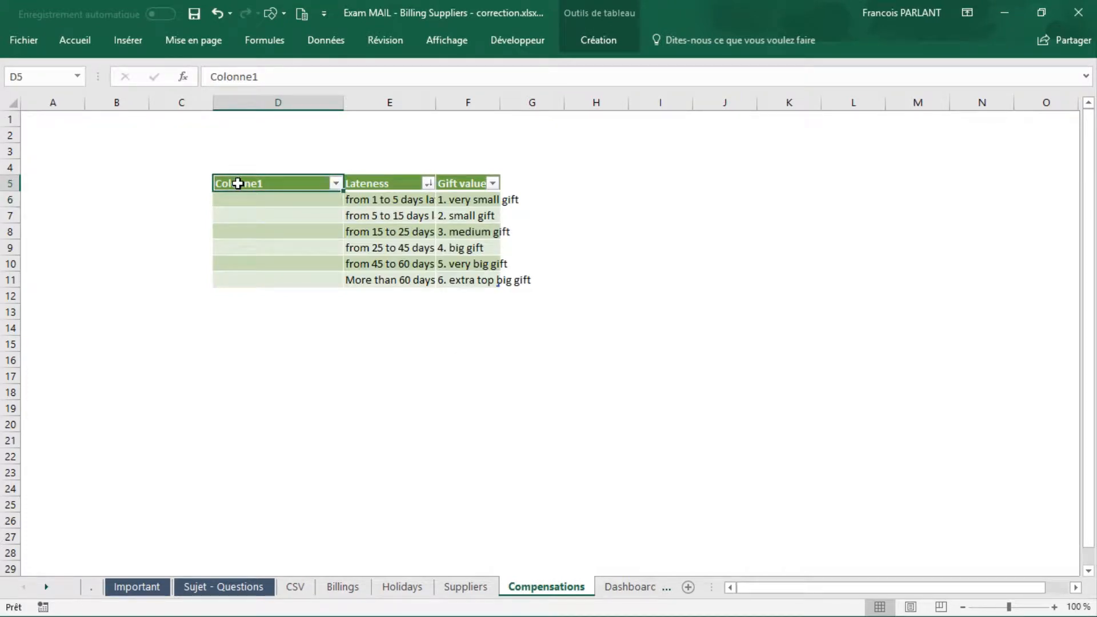
type("Starrt")
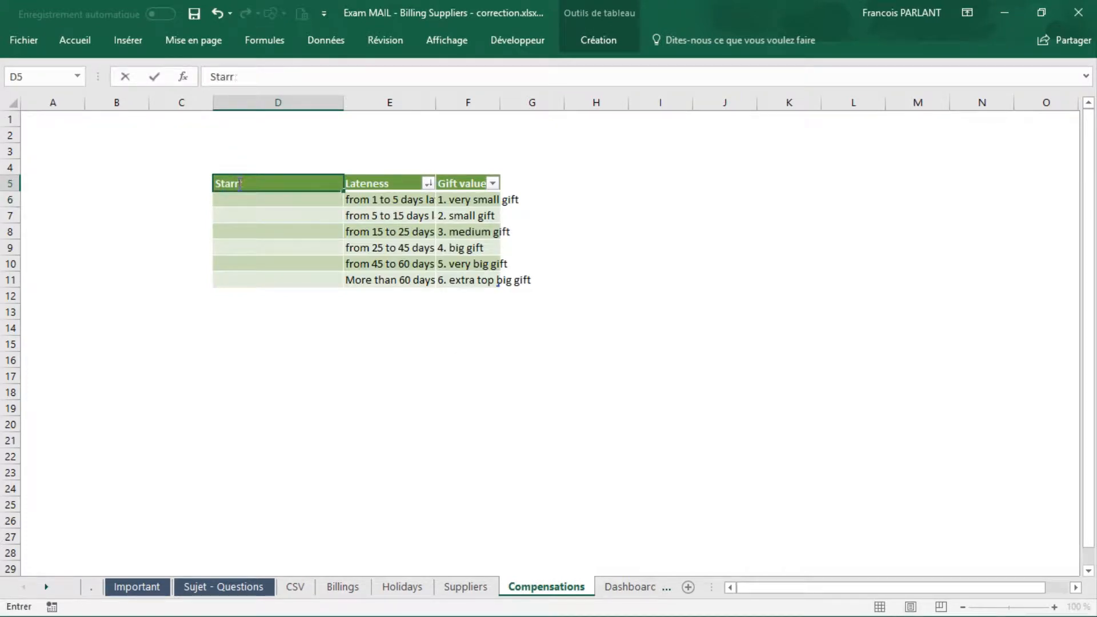
key("Return")
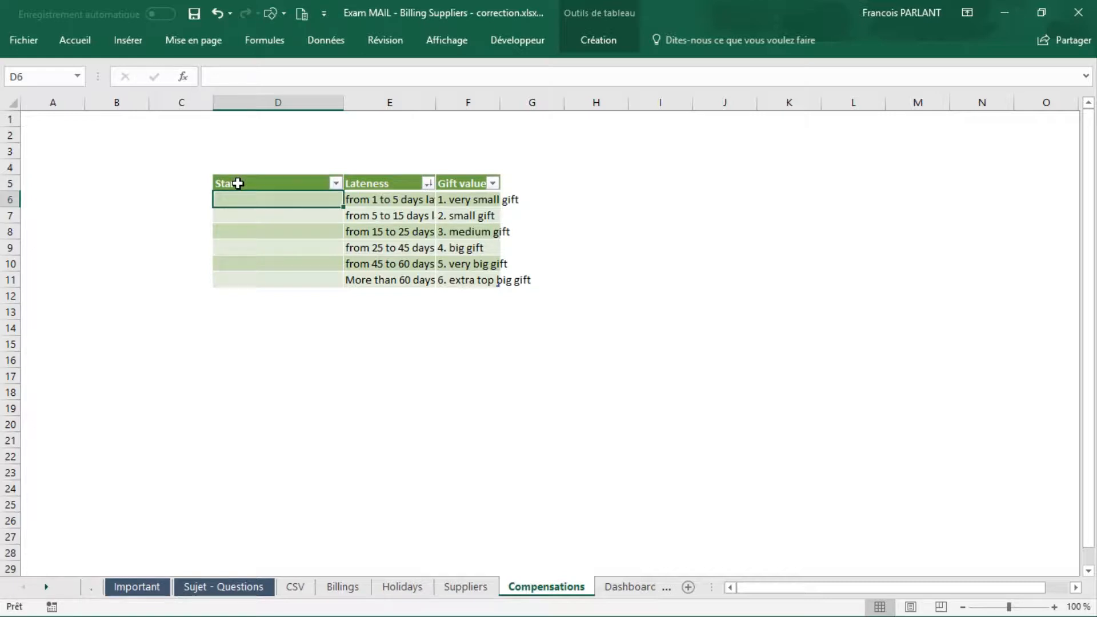
Step: Fill the Start column from D6 to D11 with the lateness thresholds 1, 5, 15, 25, 45 and 60
type("1")
key("Return")
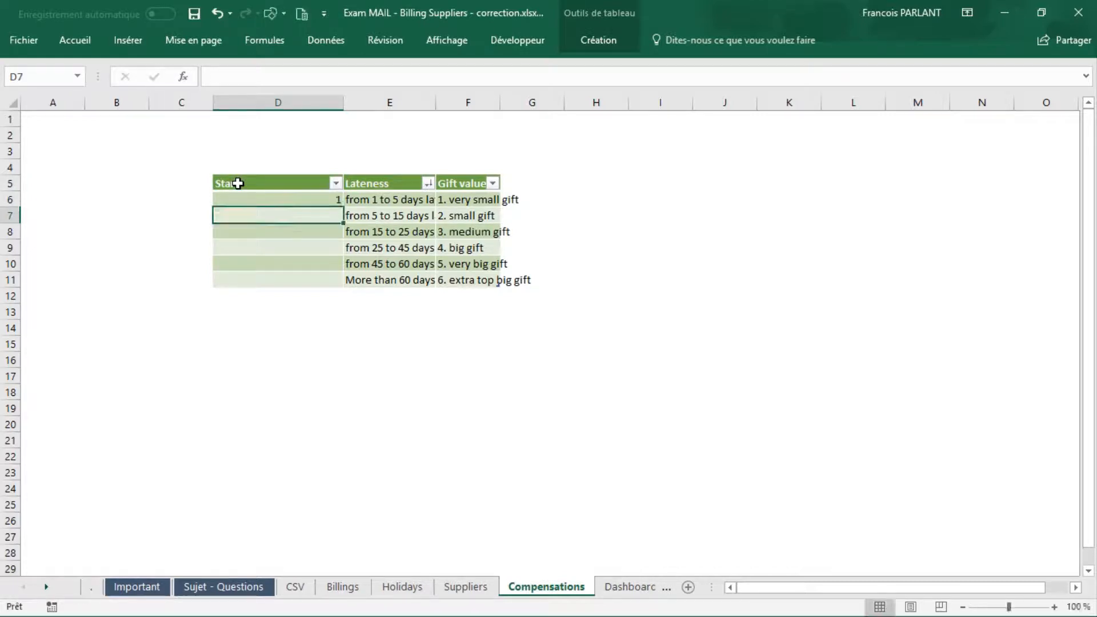
type("5")
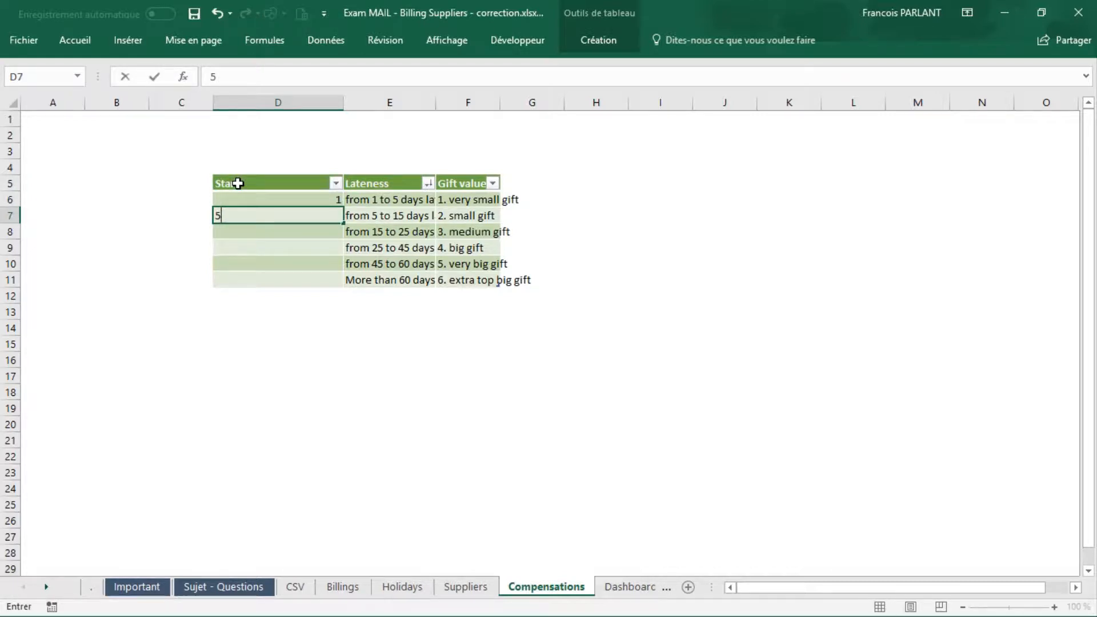
key("Return")
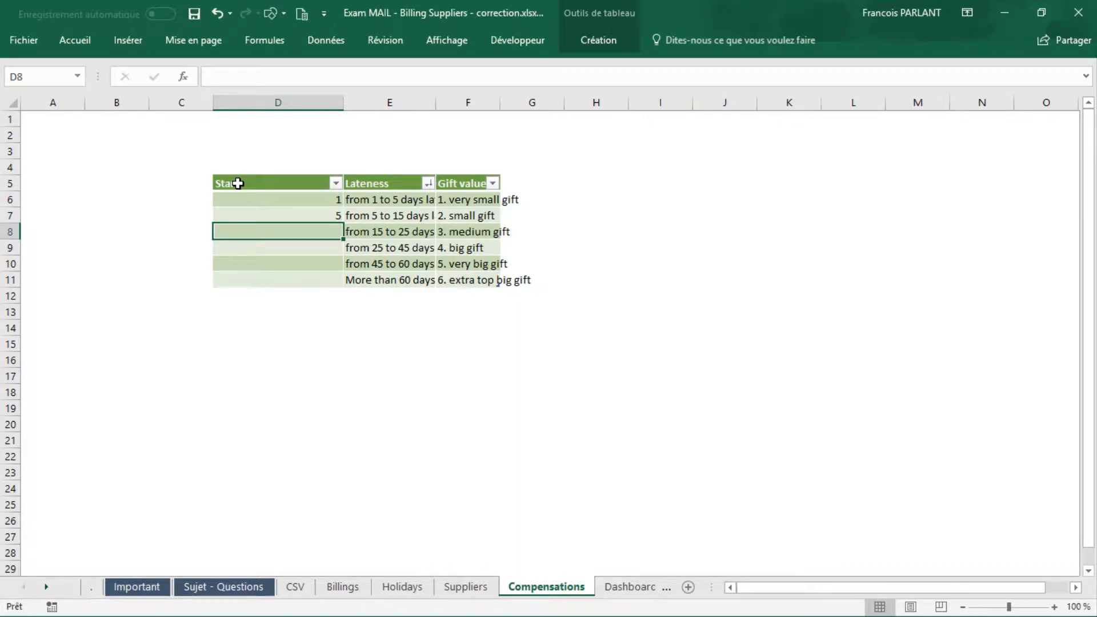
type("15")
key("Return")
type("25")
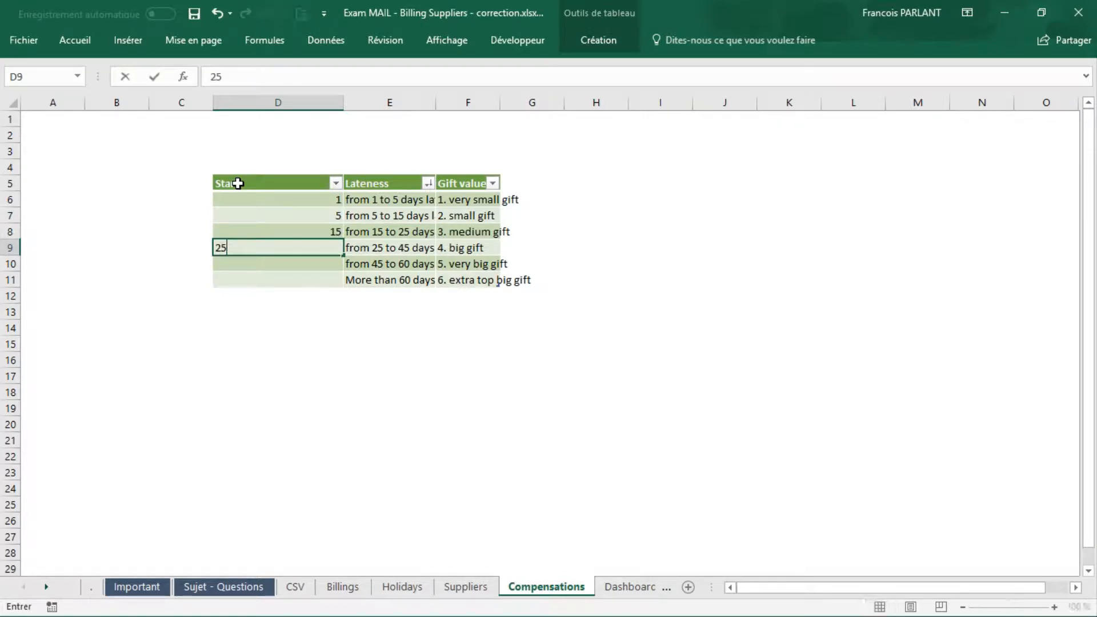
key("Return")
type("45")
key("Return")
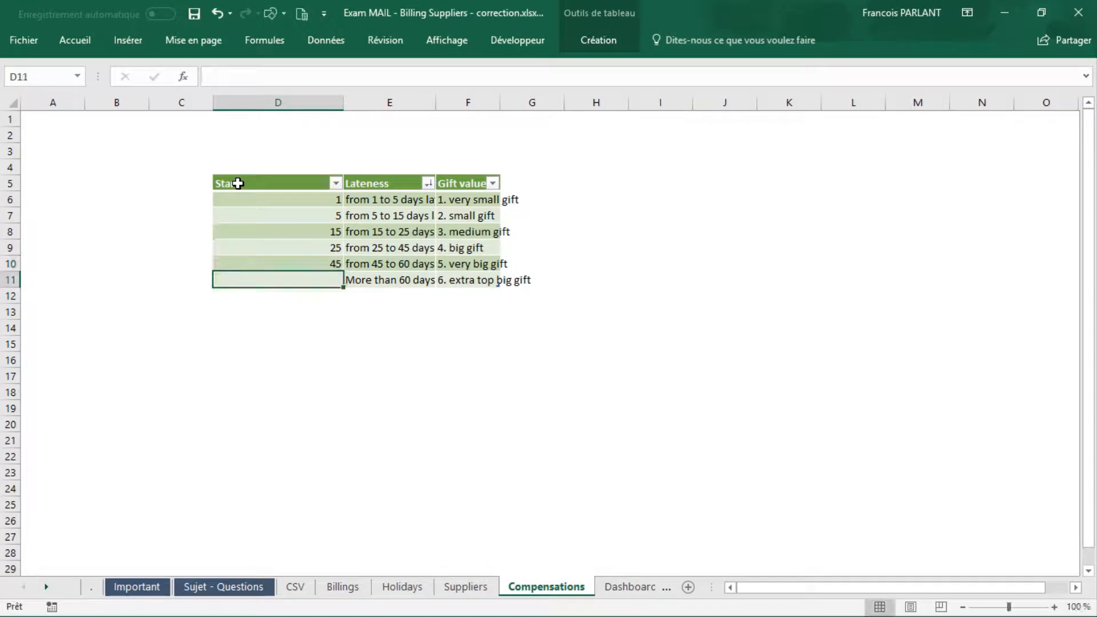
type("60")
key("Return")
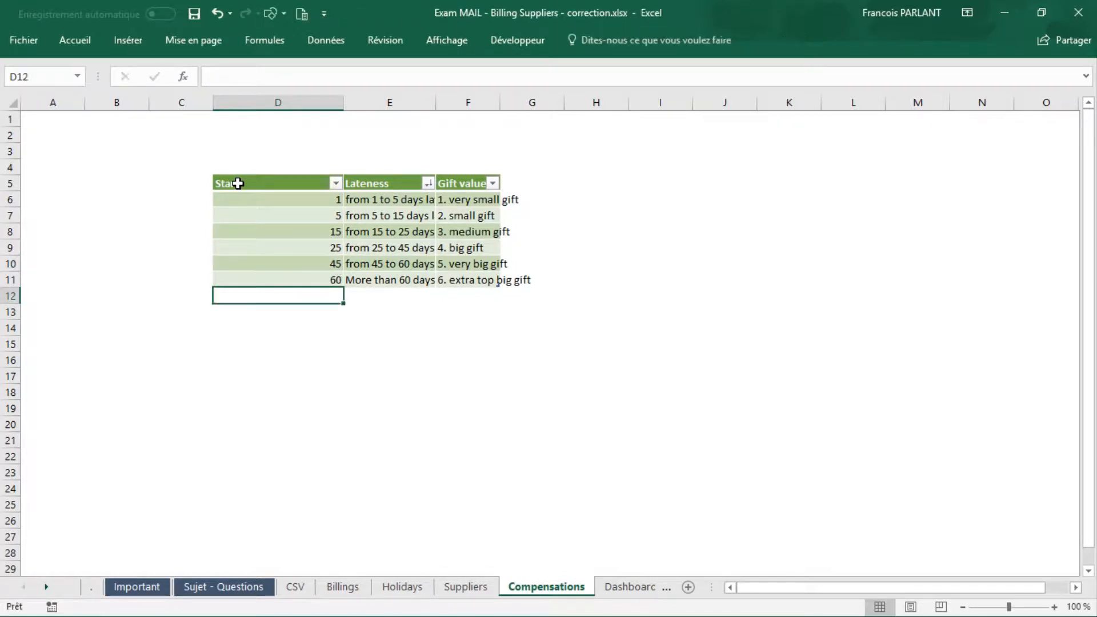
left_click(275, 211)
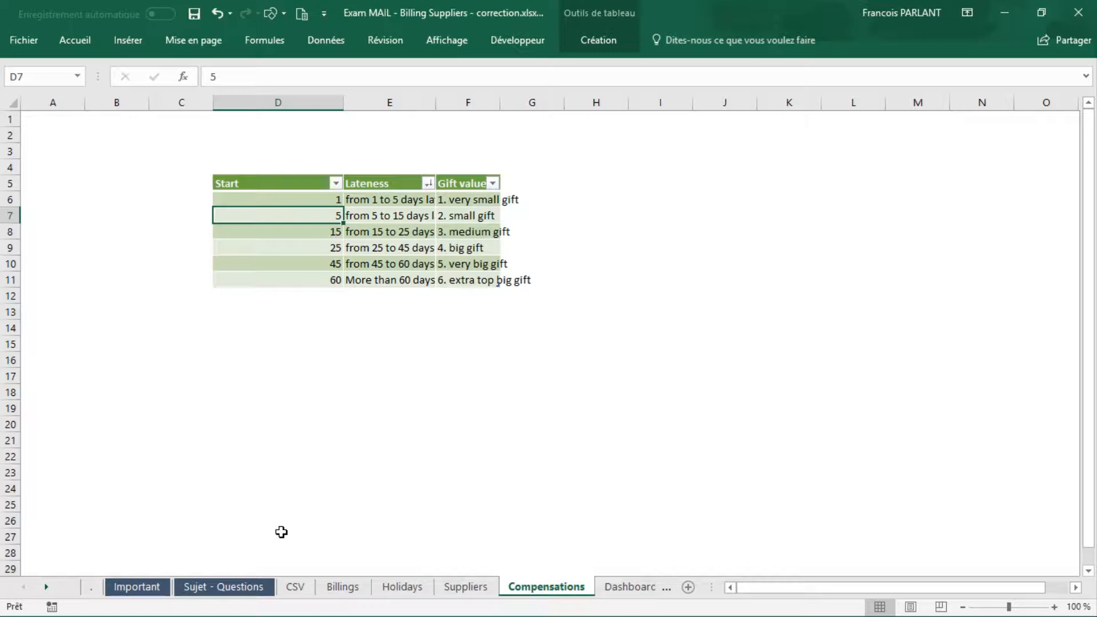
Step: Begin a RECHERCHEV formula in K12 of the Billings sheet, with the row's Working days late as the lookup value
left_click(343, 587)
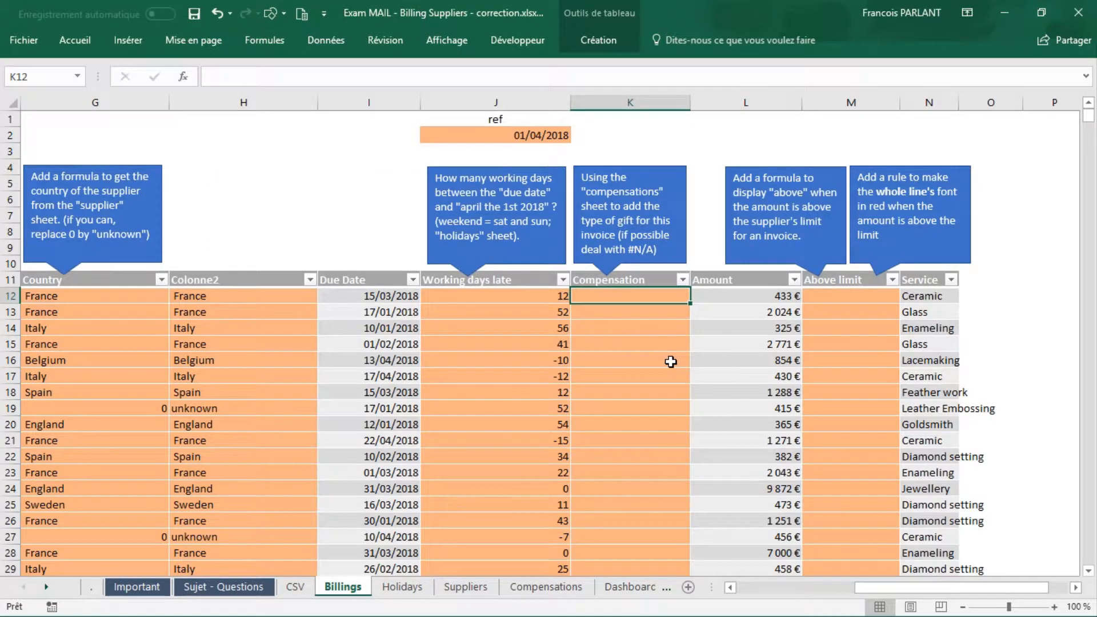
type("=re")
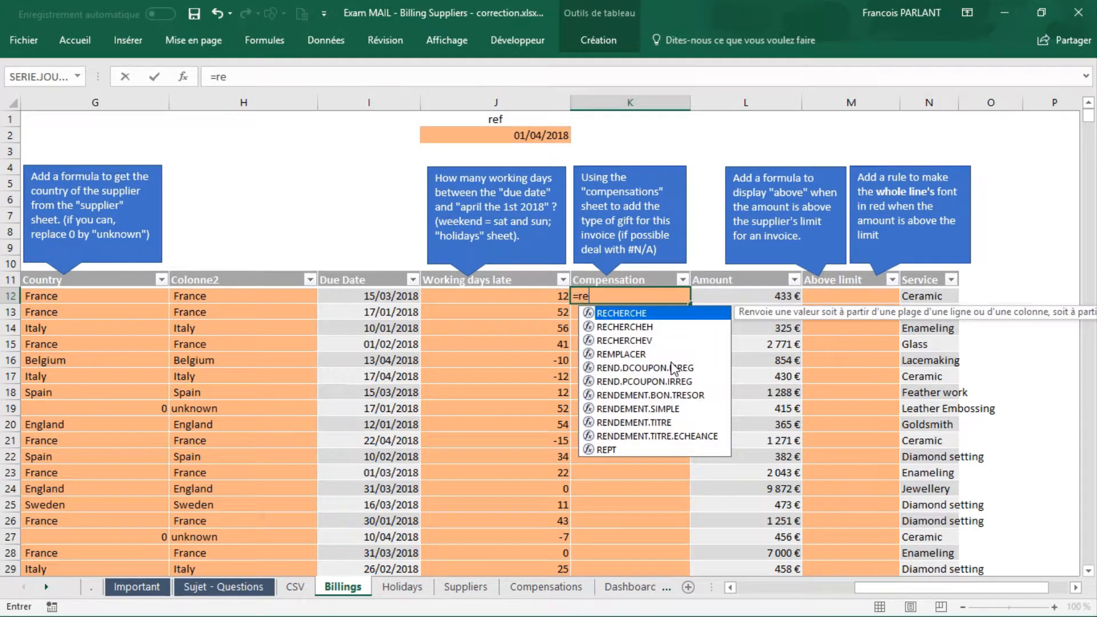
key("Down")
key("Down")
key("Tab")
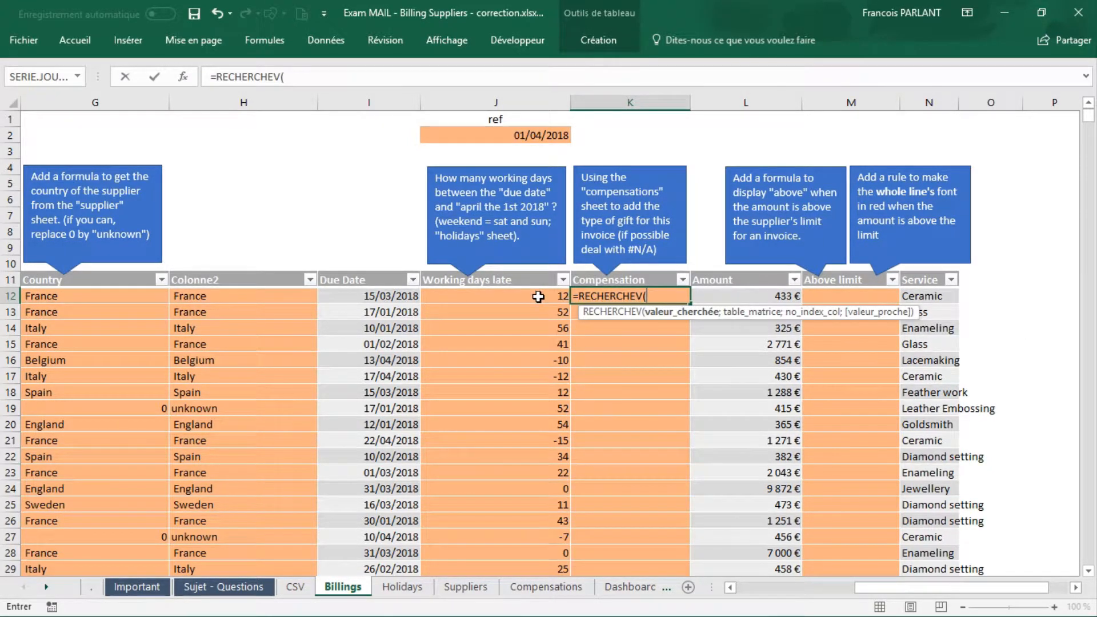
left_click(539, 297)
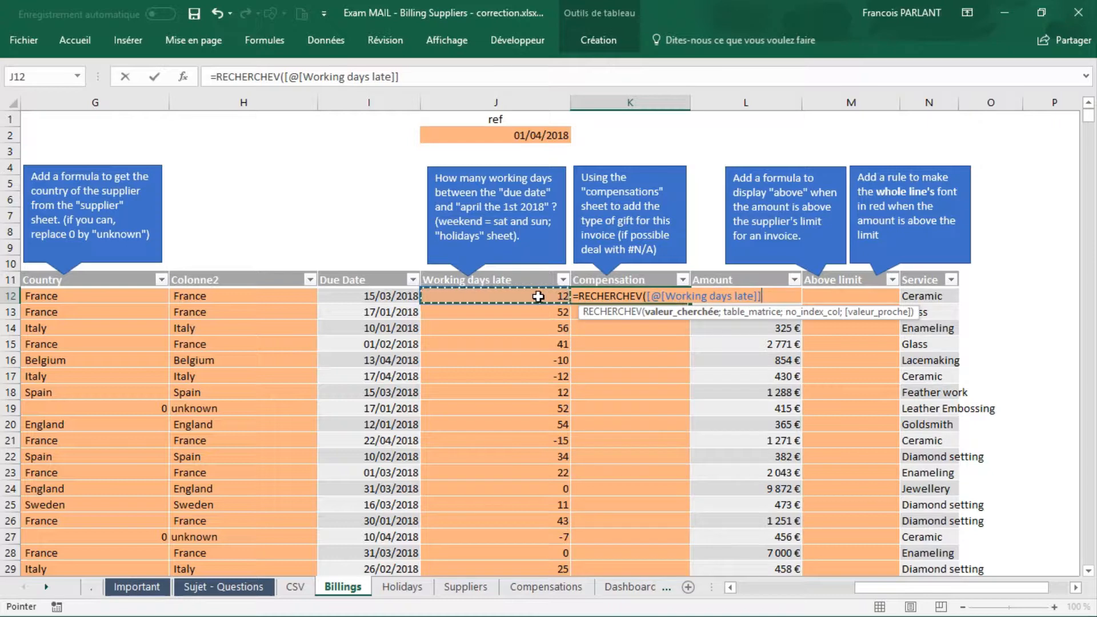
type(";")
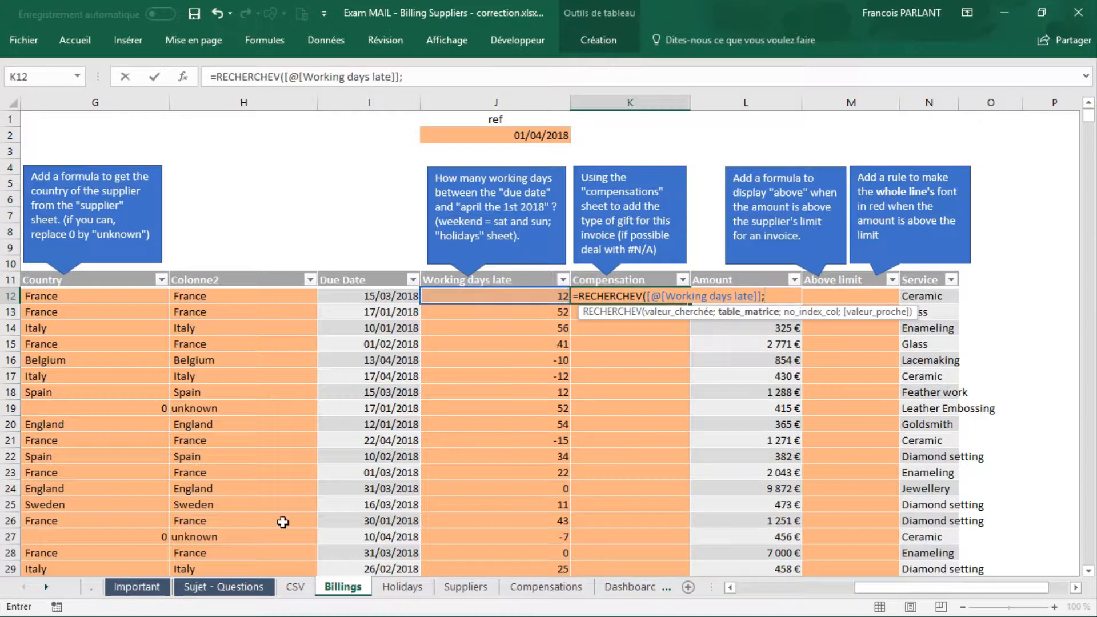
Step: Complete the K12 lookup with the Compensations table (Tableau7), column index 3 and approximate match VRAI, and enter the formula
left_click(546, 588)
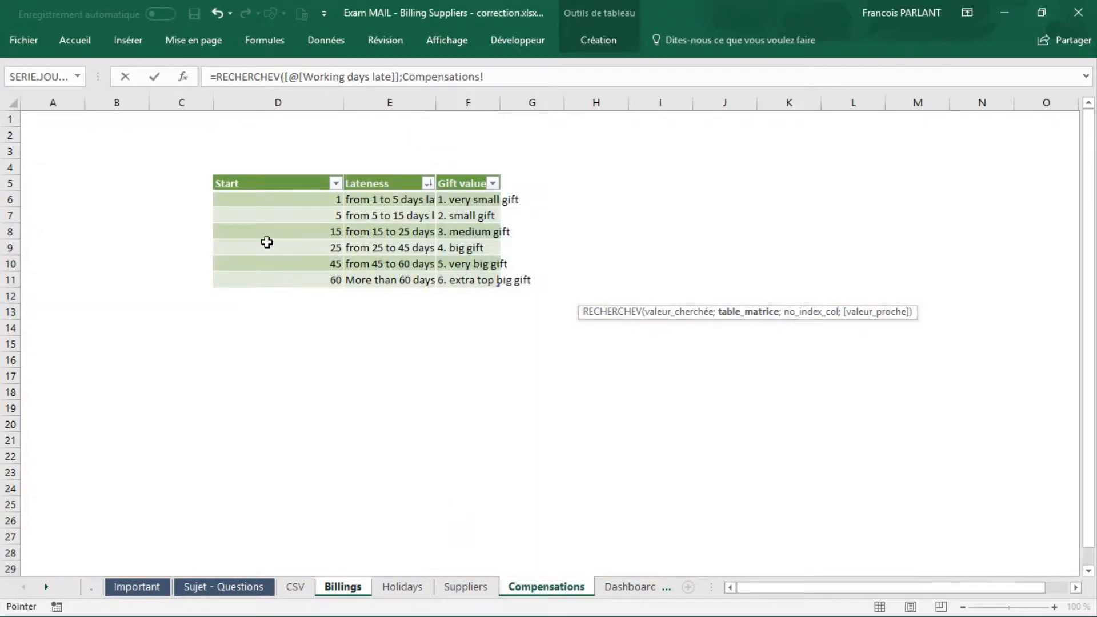
left_click(214, 170)
type(";")
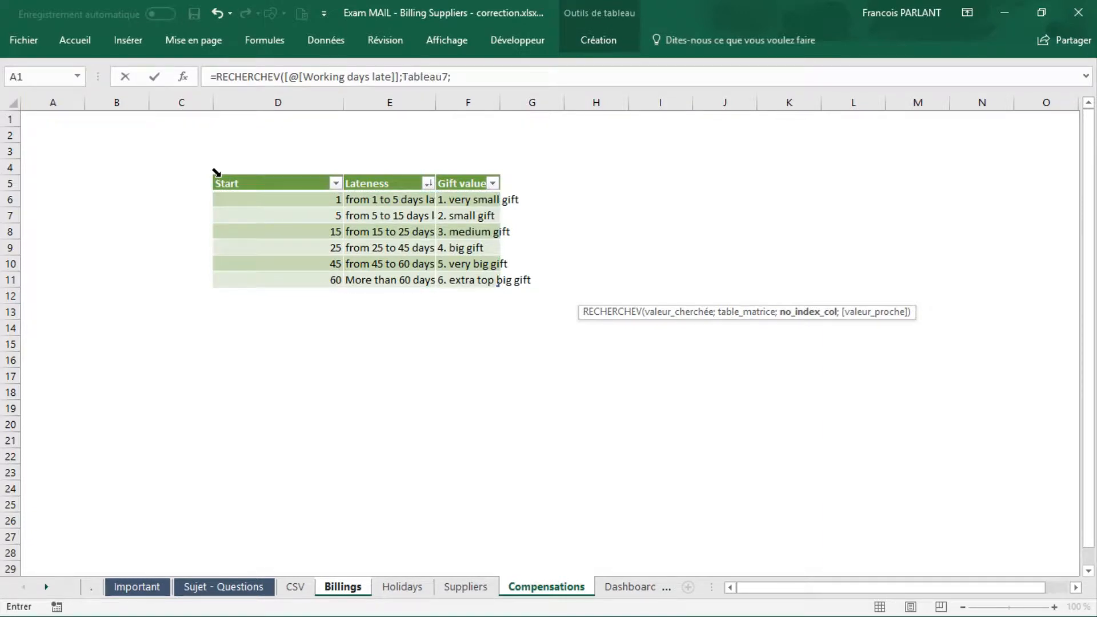
type("3;")
key("Tab")
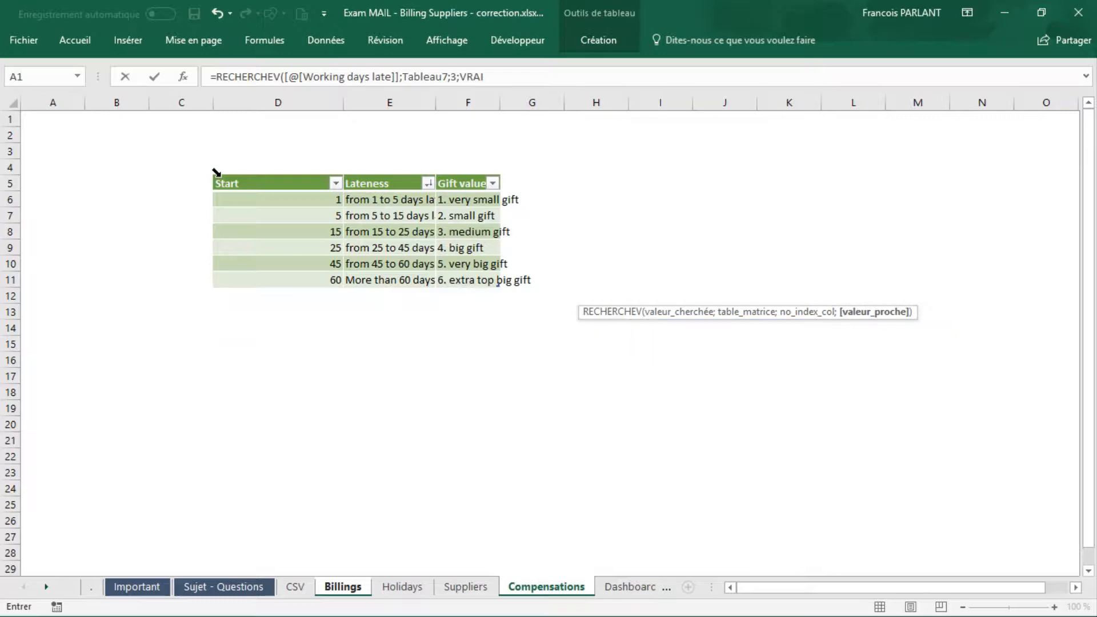
type(")")
key("Return")
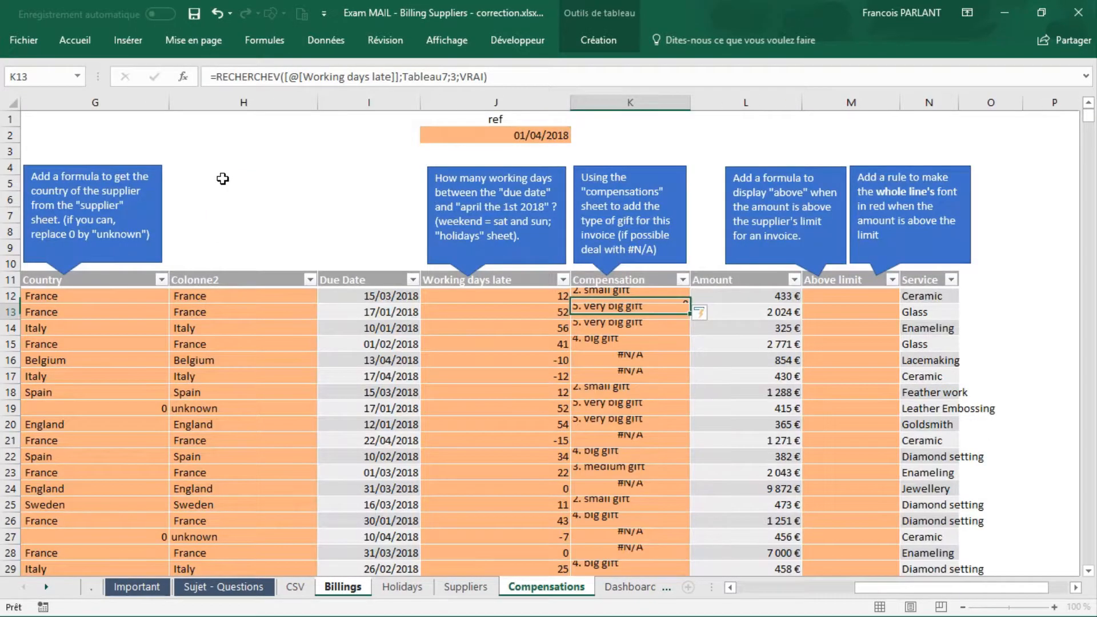
Step: Examine the Compensation, Working days late and Due Date cells of row 16 to explain the #N/A error
left_click(646, 358)
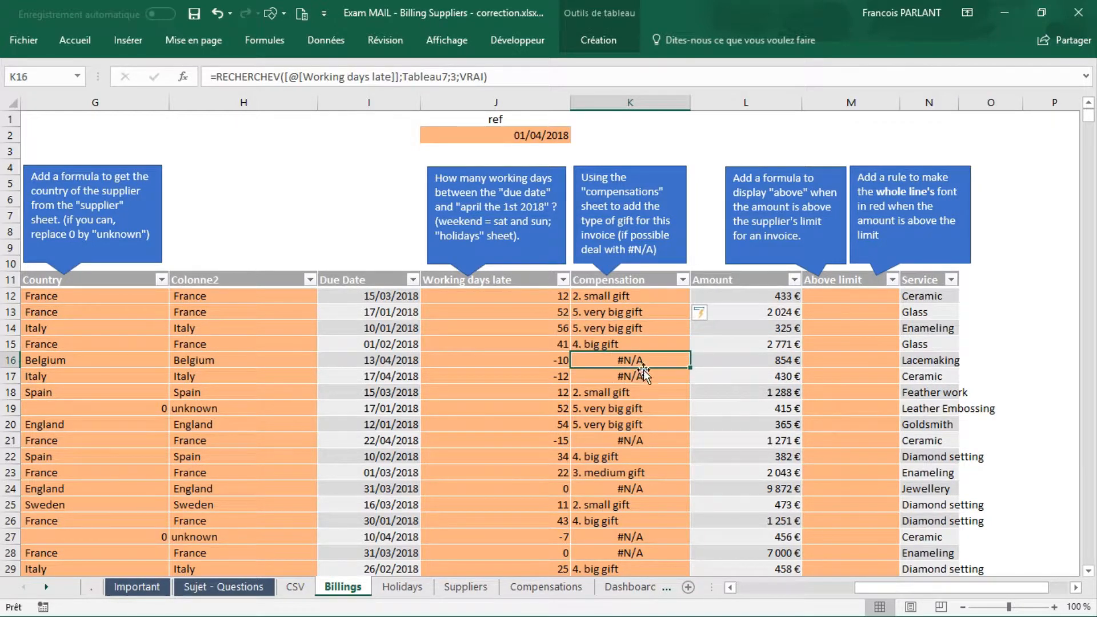
left_click(542, 360)
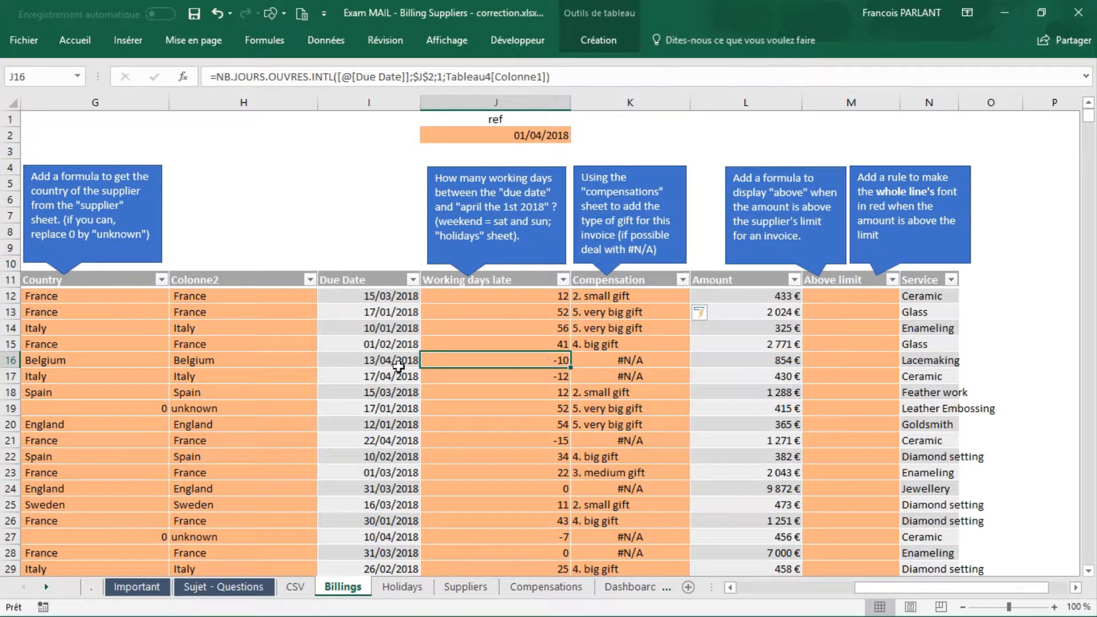
left_click(375, 361)
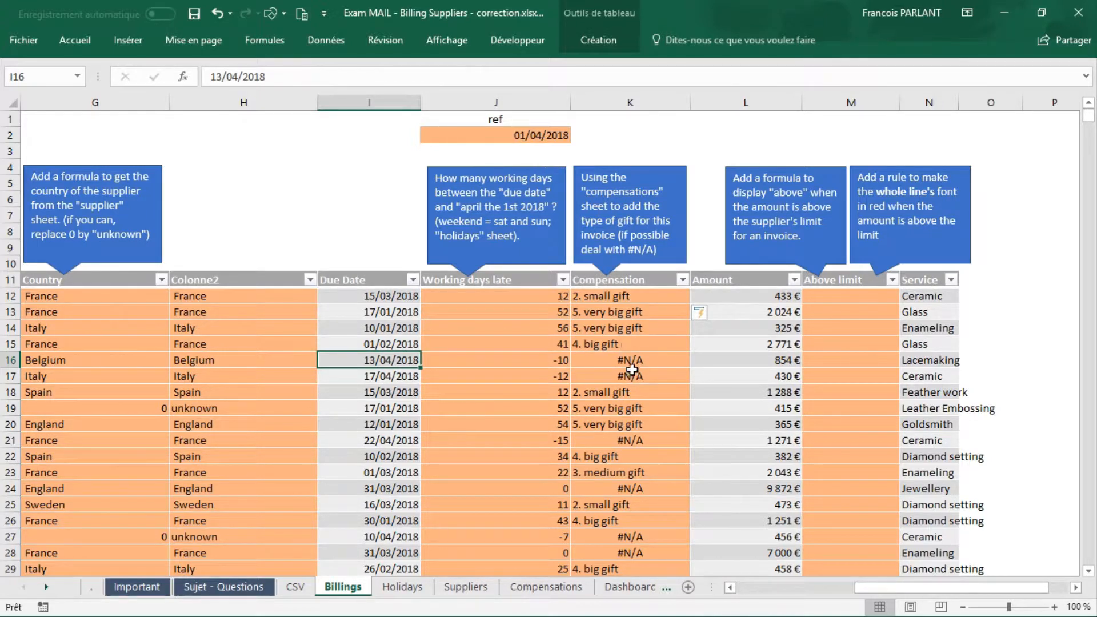
left_click(652, 362)
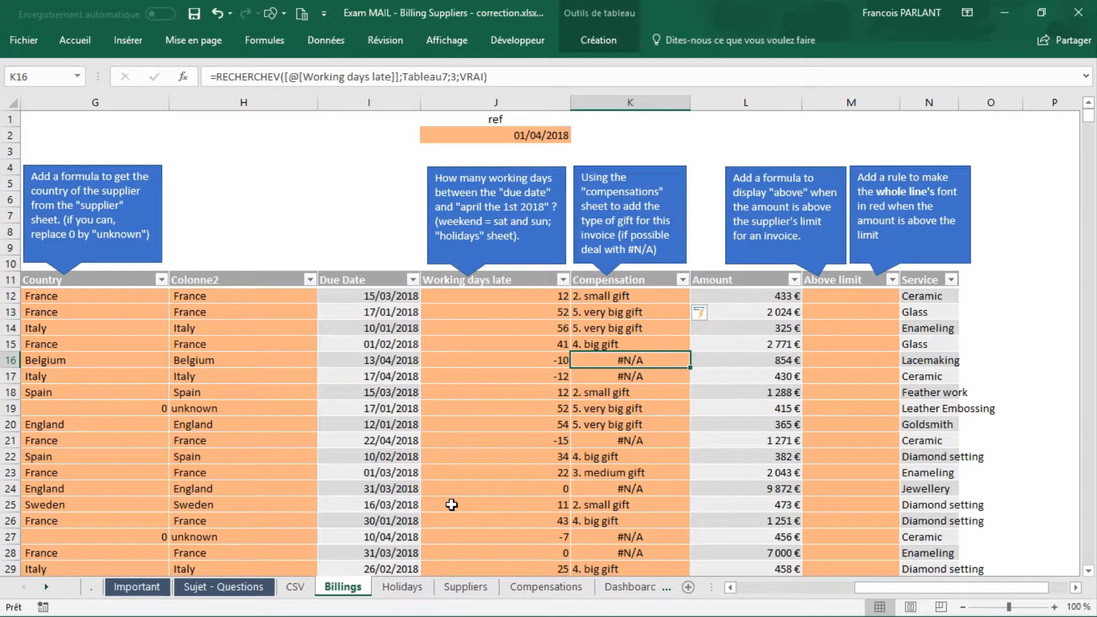
Step: Insert a table row above the first threshold on the Compensations sheet and set its Start value to -1000
left_click(544, 589)
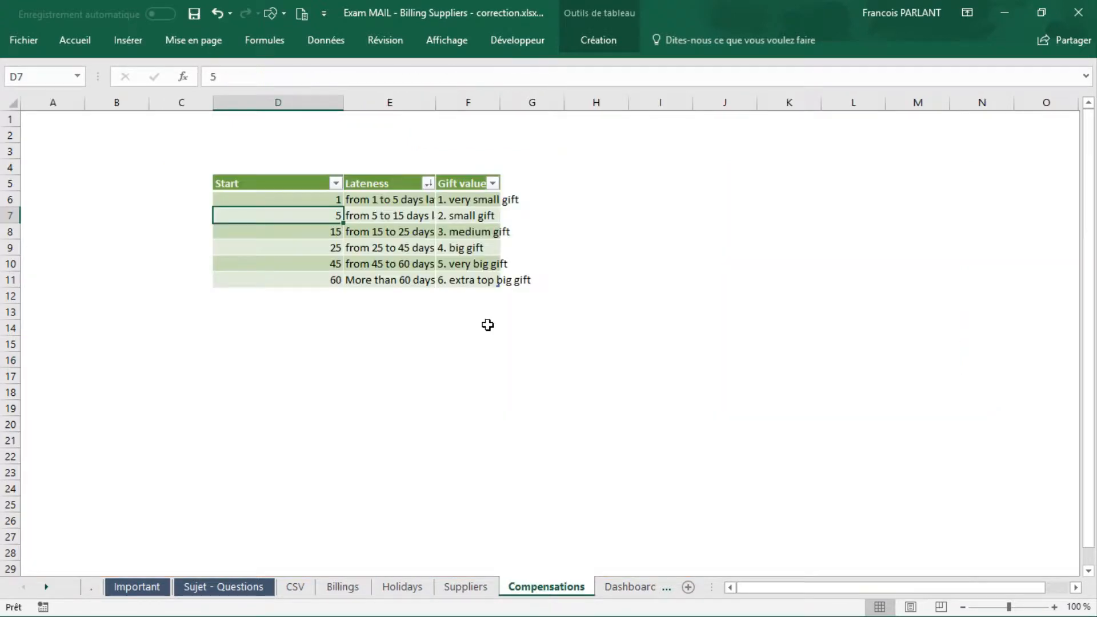
left_click(277, 202)
right_click(277, 205)
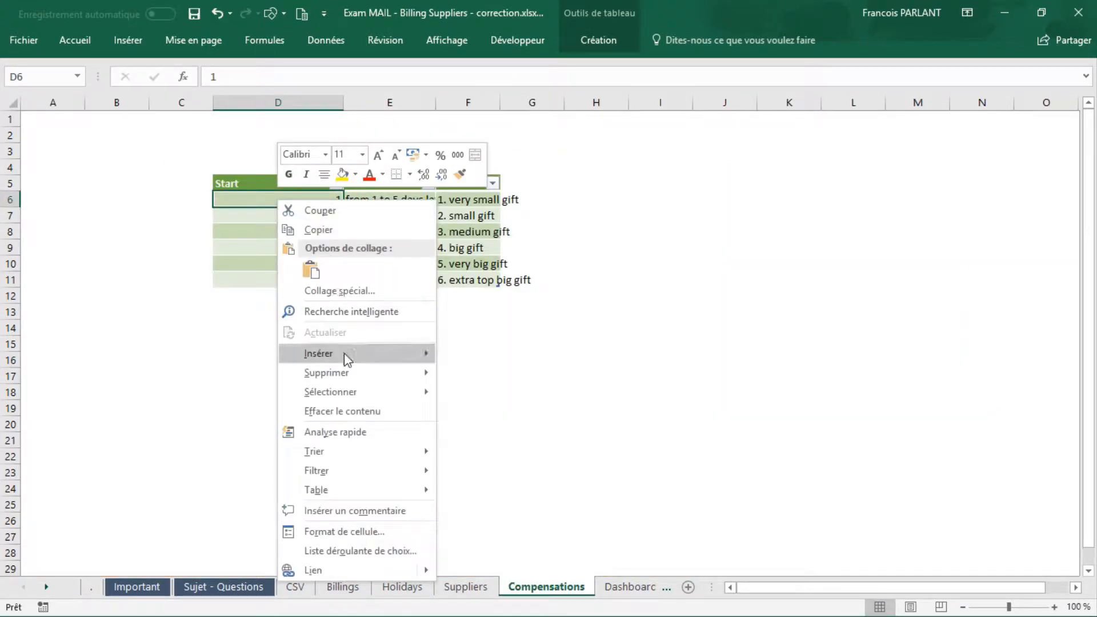
mouse_move(344, 353)
left_click(526, 377)
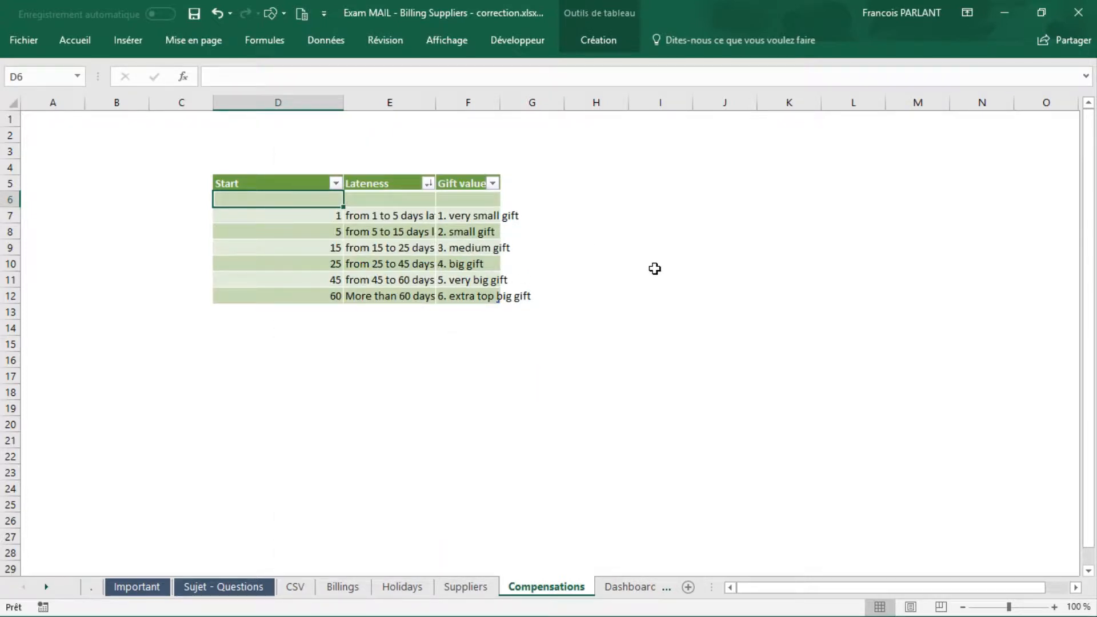
type("-100")
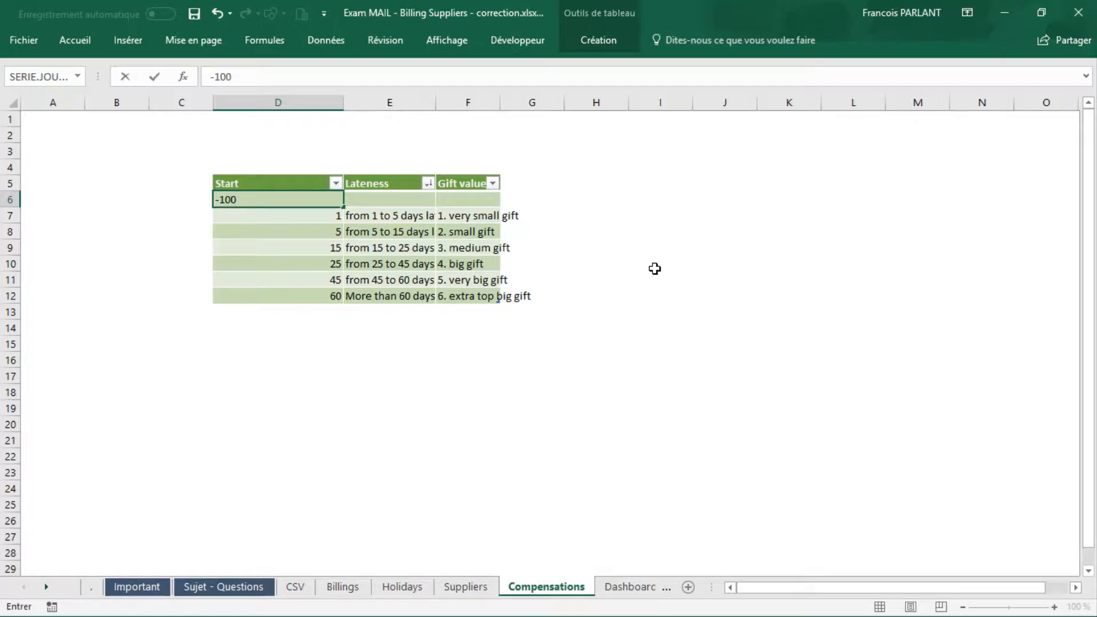
type("0")
key("Tab")
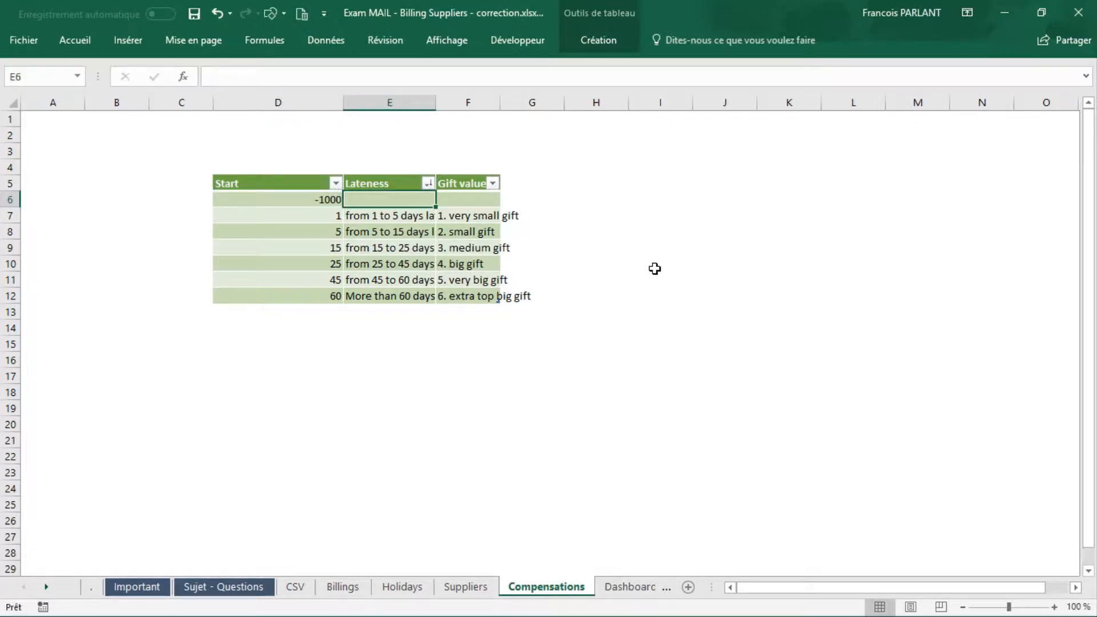
Step: Set the new row's Gift value to "0. no gift" and check the Compensation in K16 on the Billings sheet
key("Tab")
type("0")
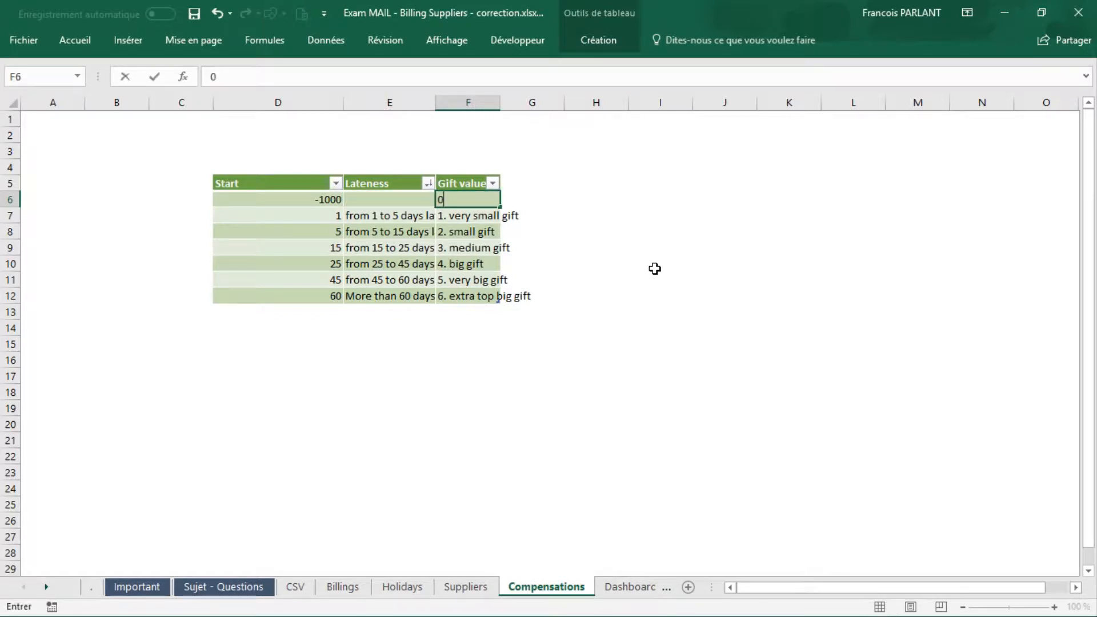
type(". no gift")
key("Return")
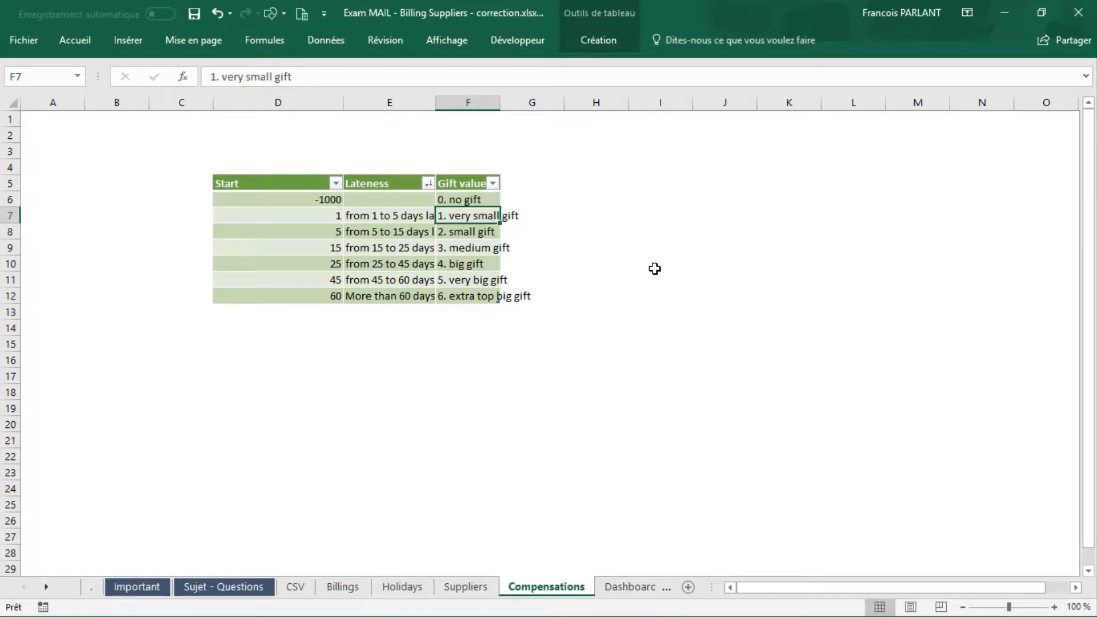
left_click(342, 587)
left_click(596, 361)
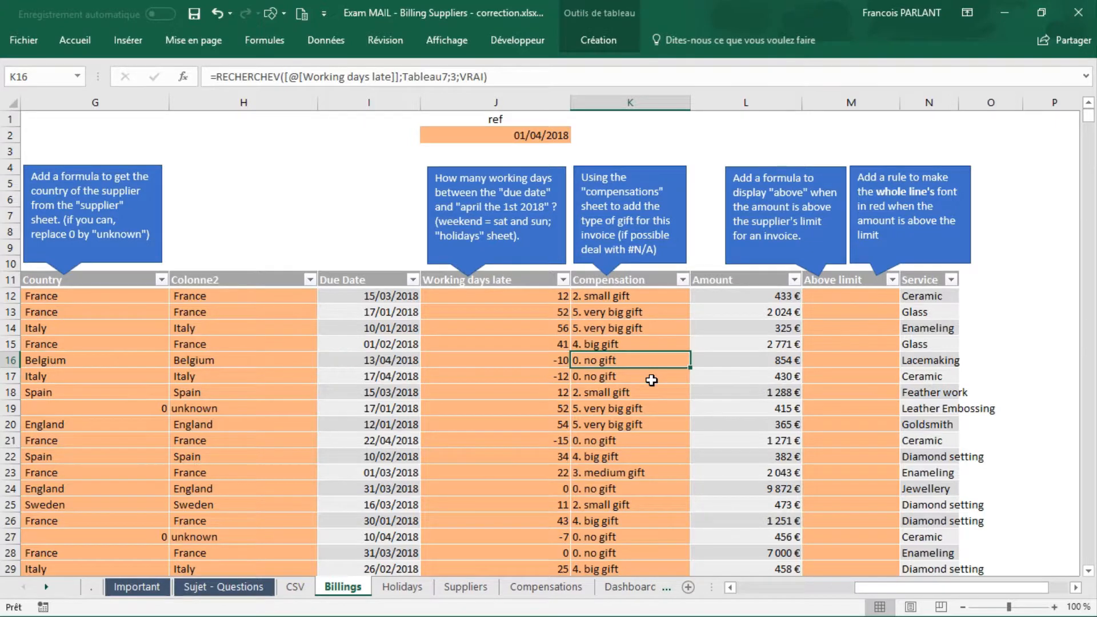
Step: Fill the Above limit column from M12 with an SI formula returning "above" when Amount exceeds Limit, otherwise "below"
left_click(852, 297)
type("=SI(")
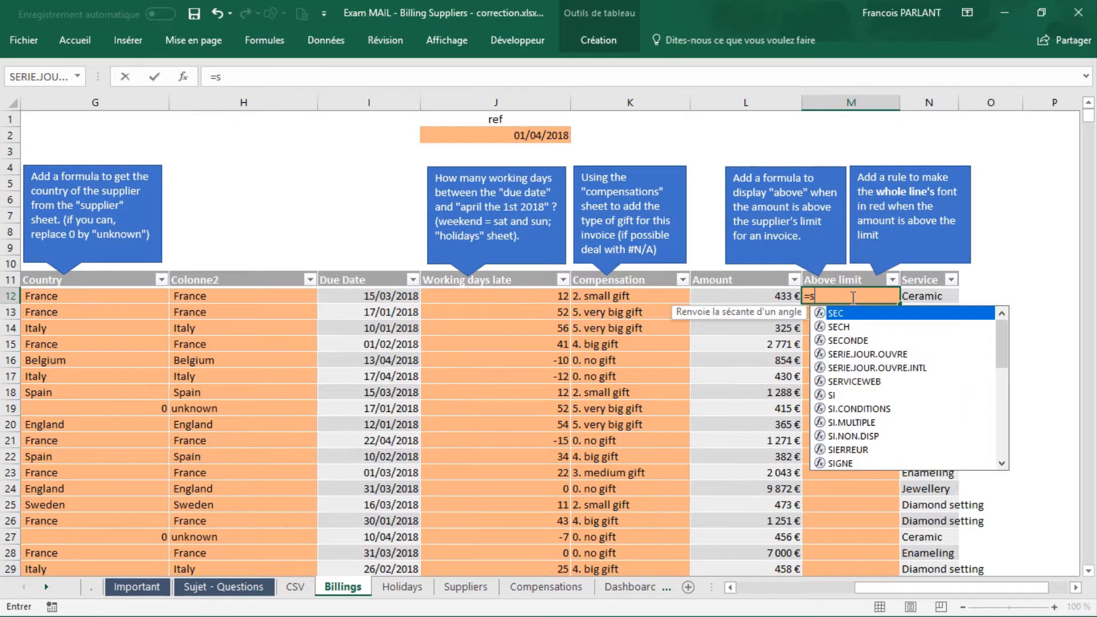
left_click(770, 298)
type(">")
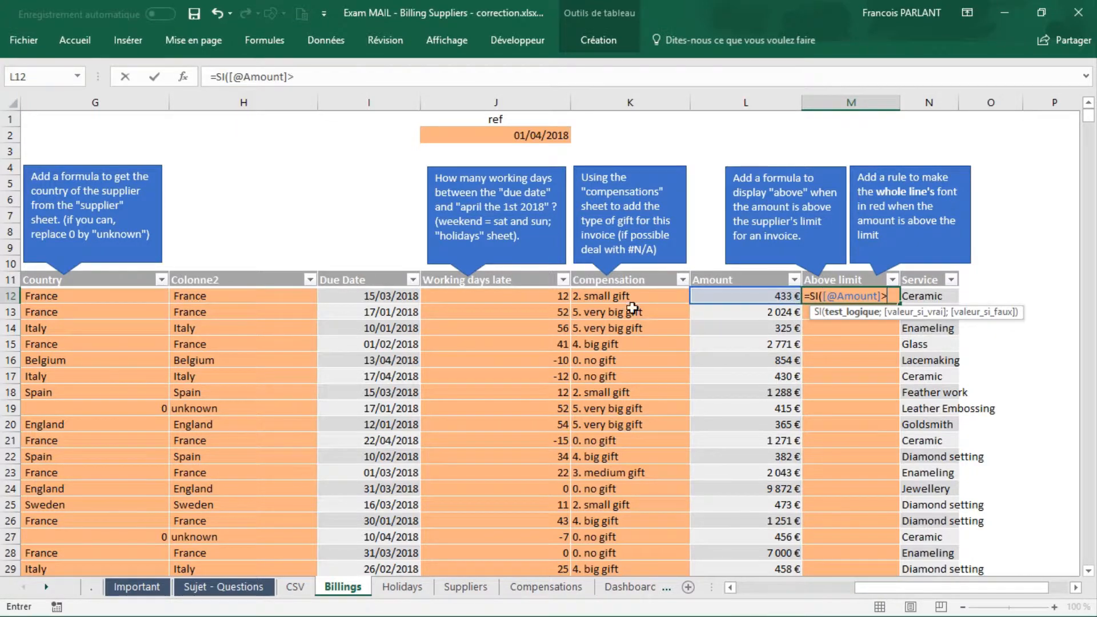
scroll(516, 332, "left", 6)
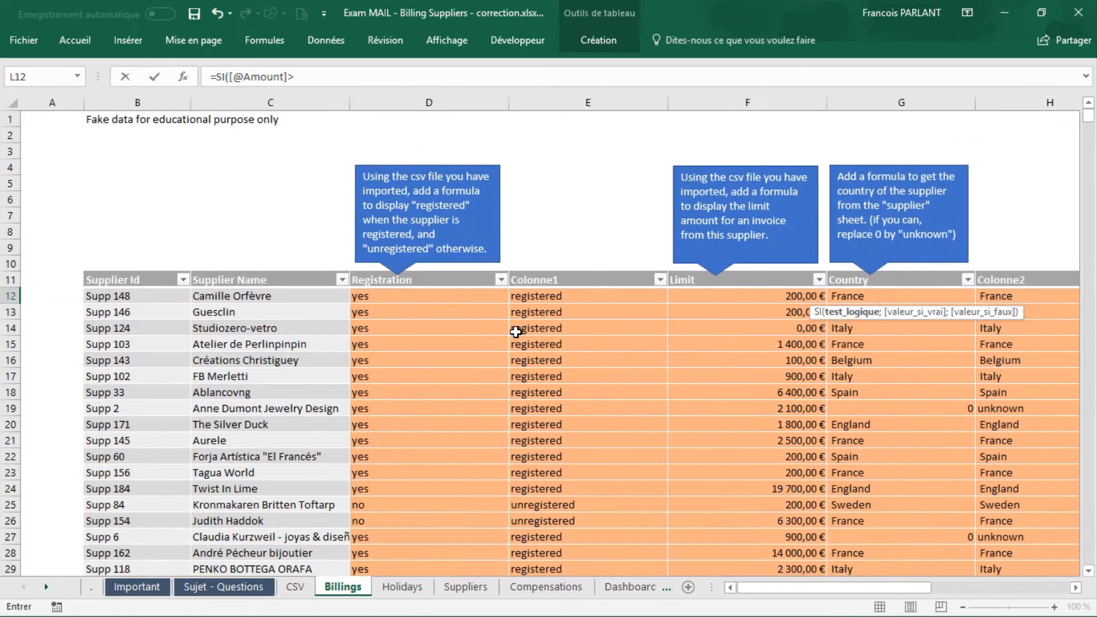
left_click(705, 294)
type(";\"a")
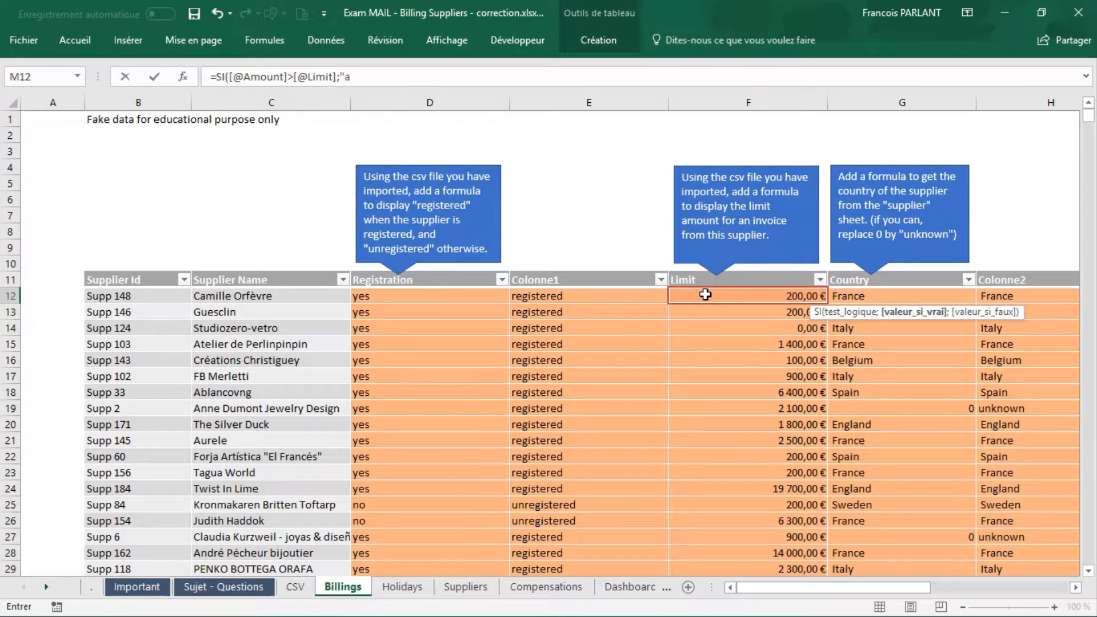
type("bove\";\"b")
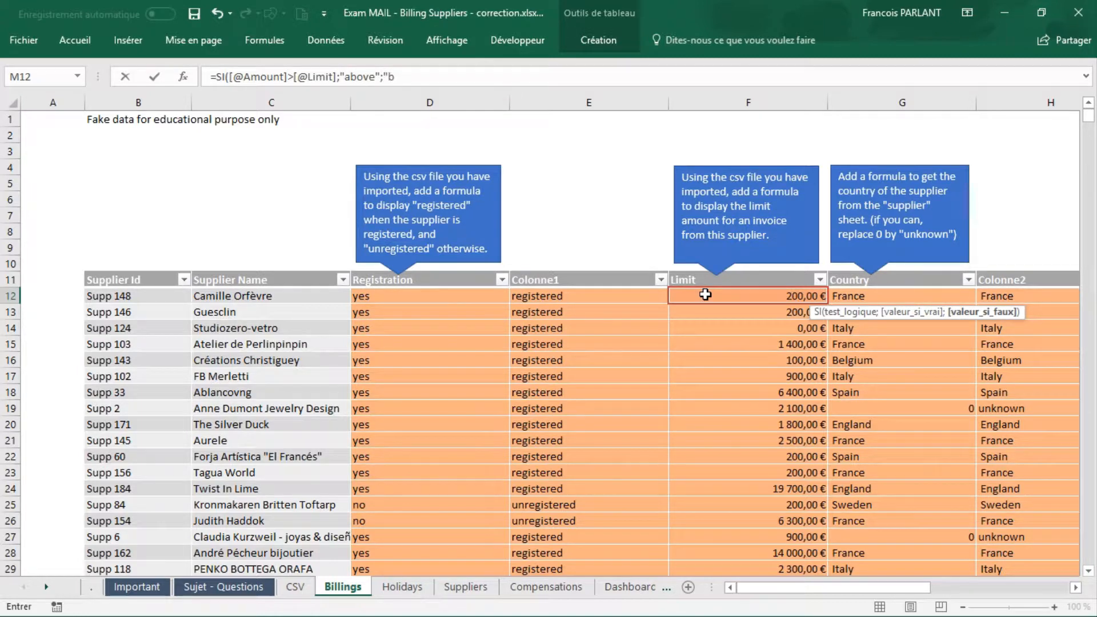
type("elow\"")
key("Return")
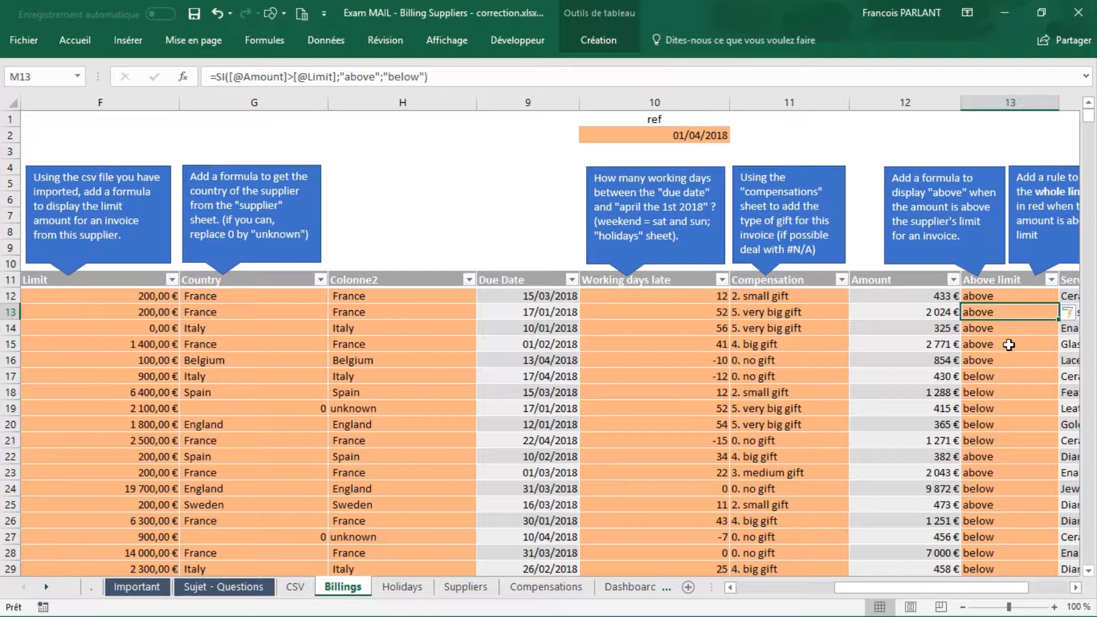
left_click(1006, 295)
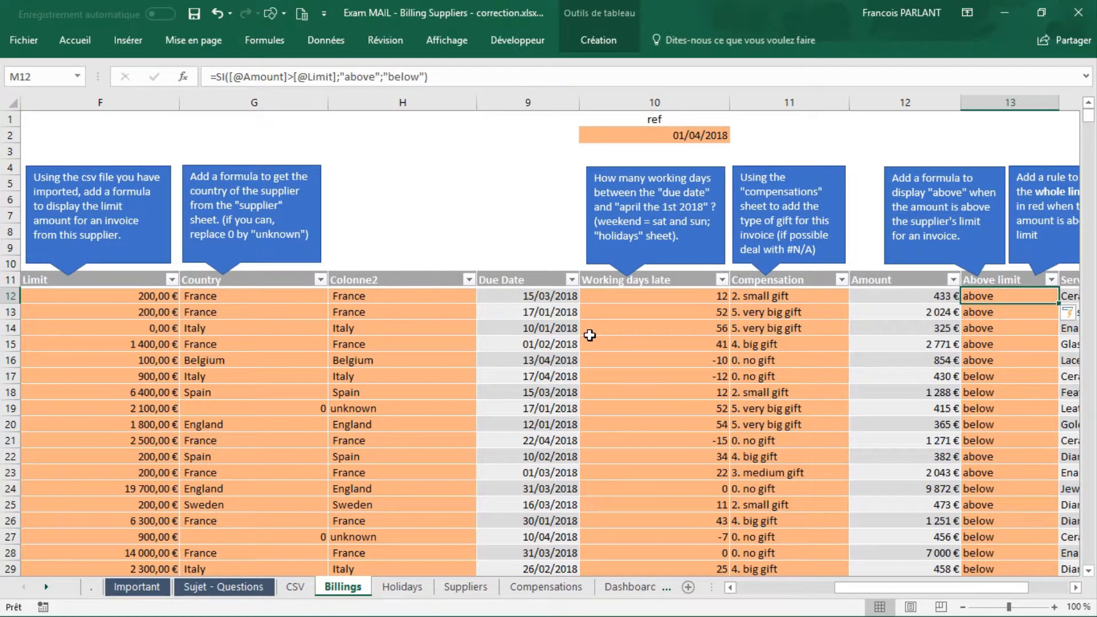
Step: Create a formula-based conditional formatting rule on all data of the Billings table with the condition =$M$12="above"
scroll(589, 336, "left", 5)
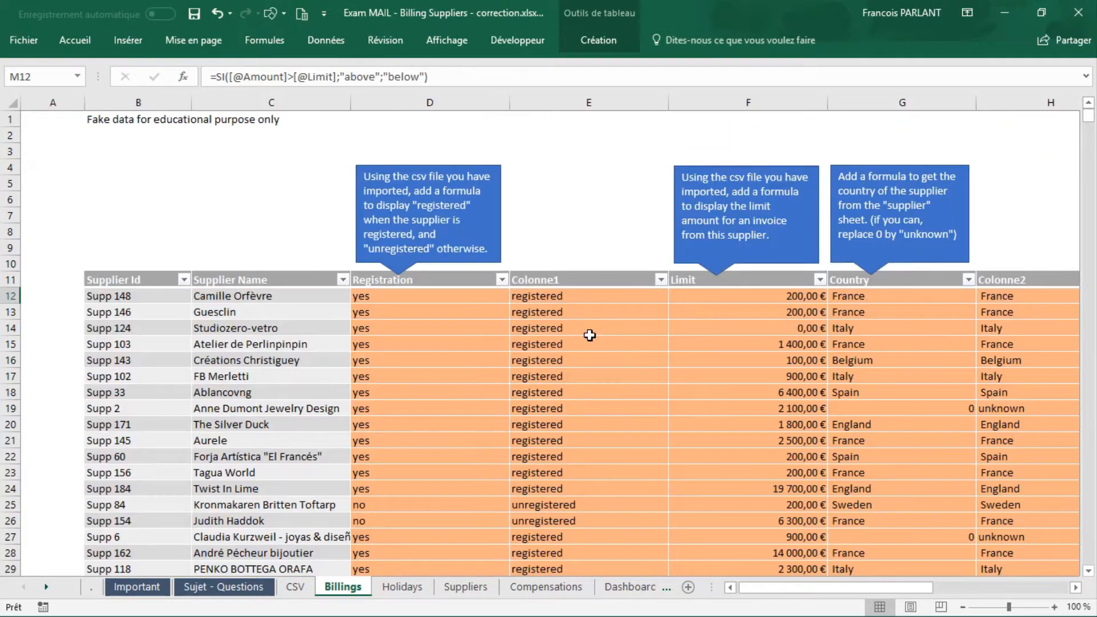
left_click(97, 266)
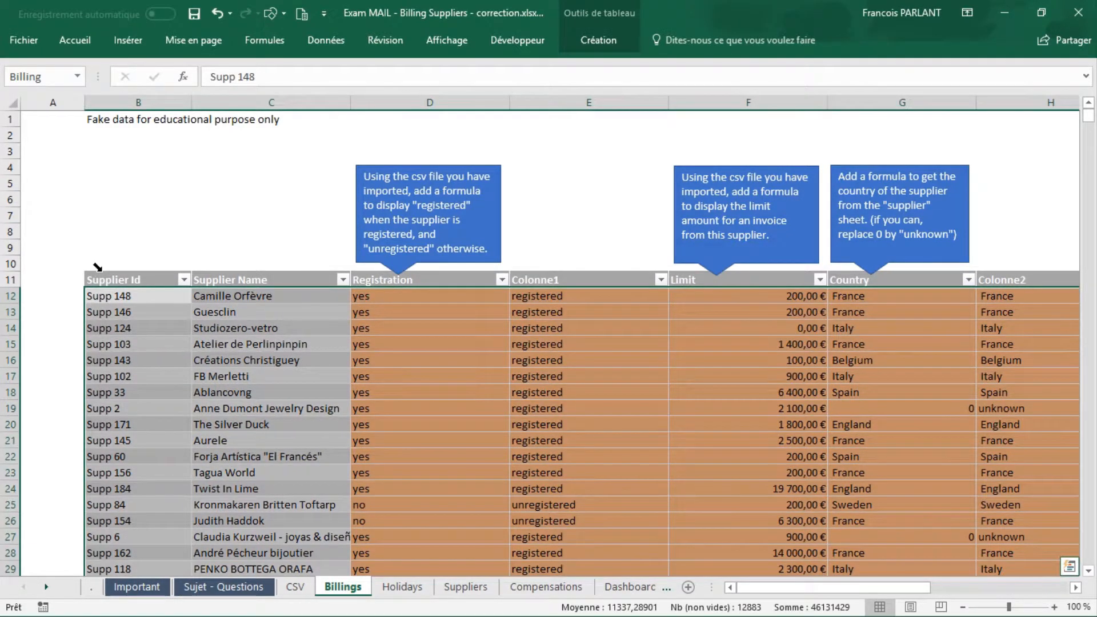
left_click(71, 39)
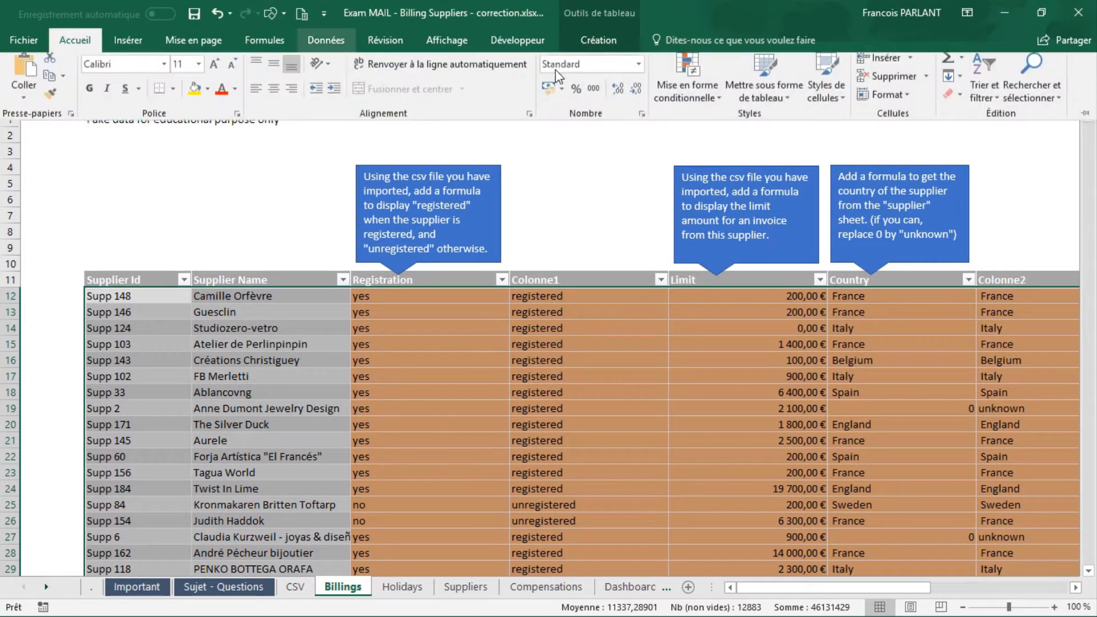
left_click(683, 81)
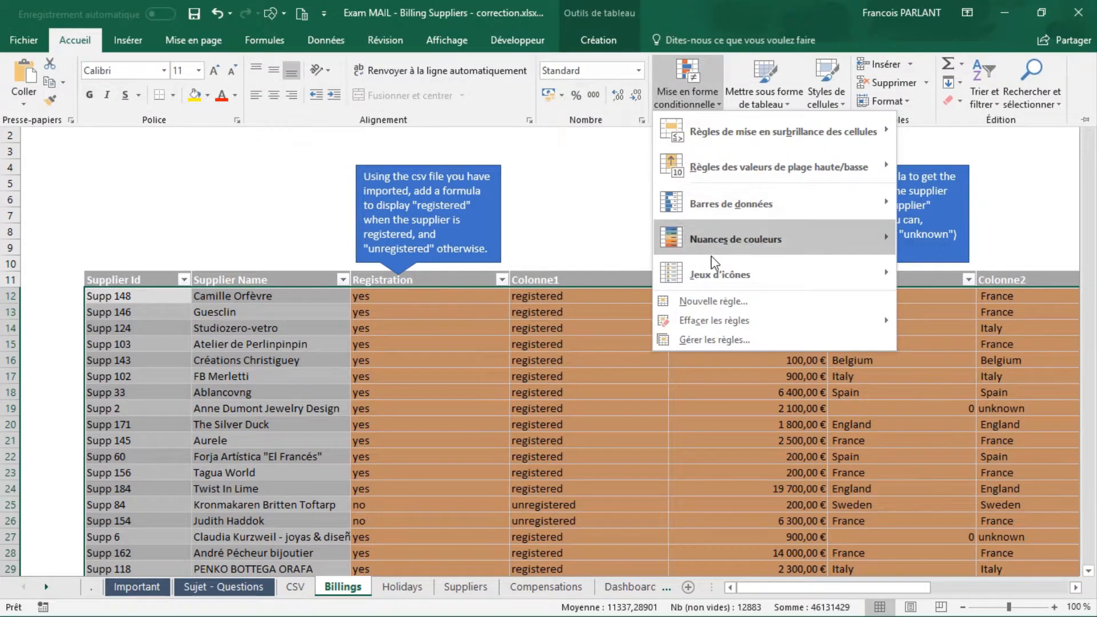
left_click(715, 301)
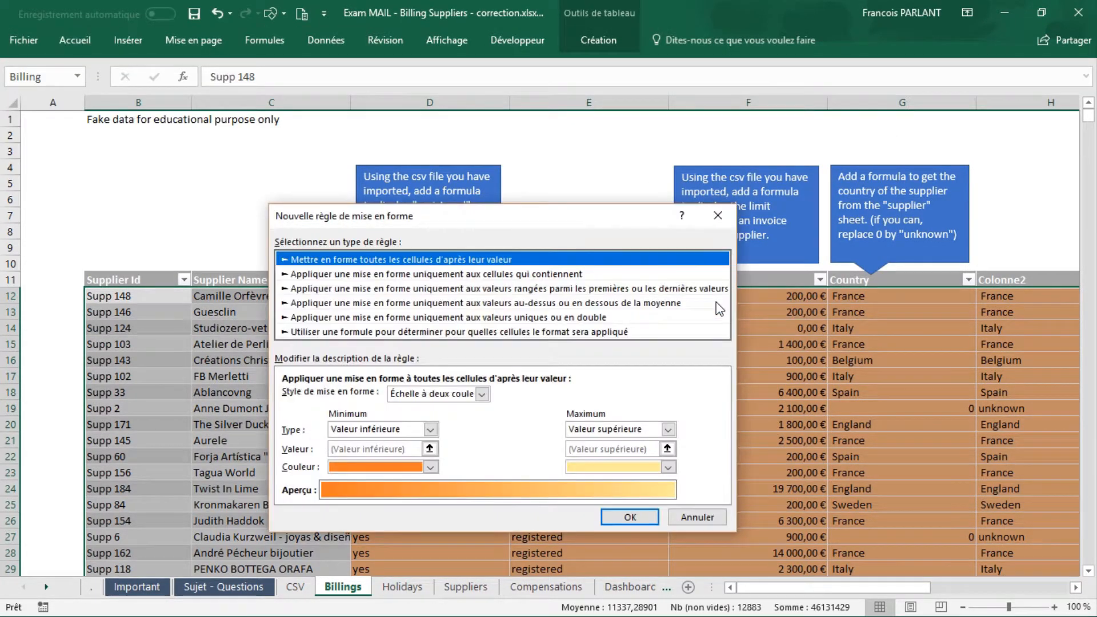
left_click(416, 332)
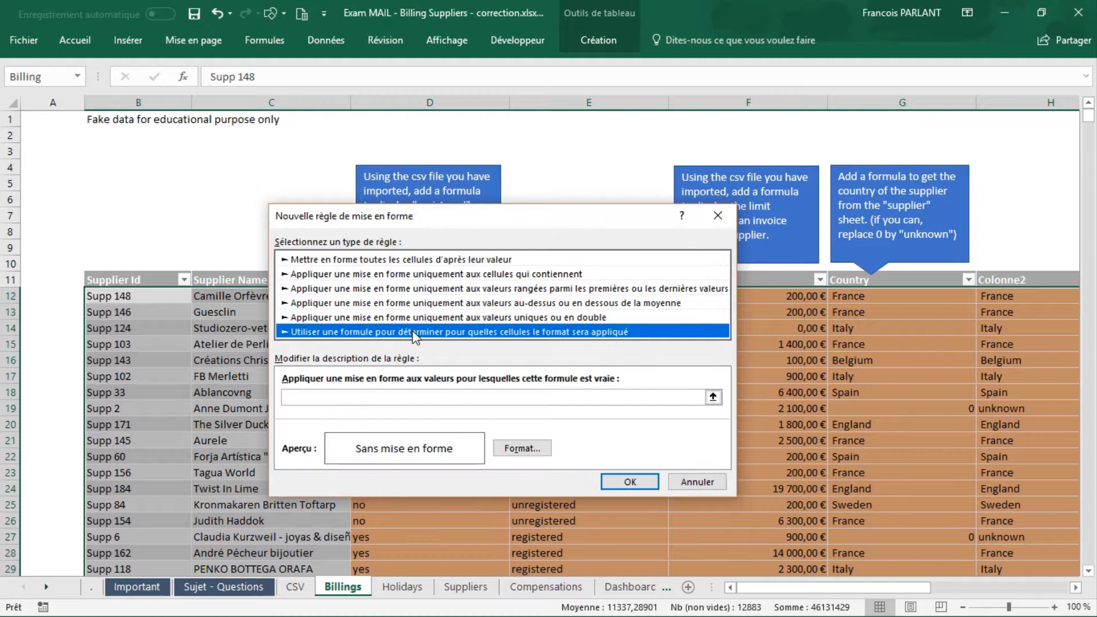
left_click(429, 398)
type("=")
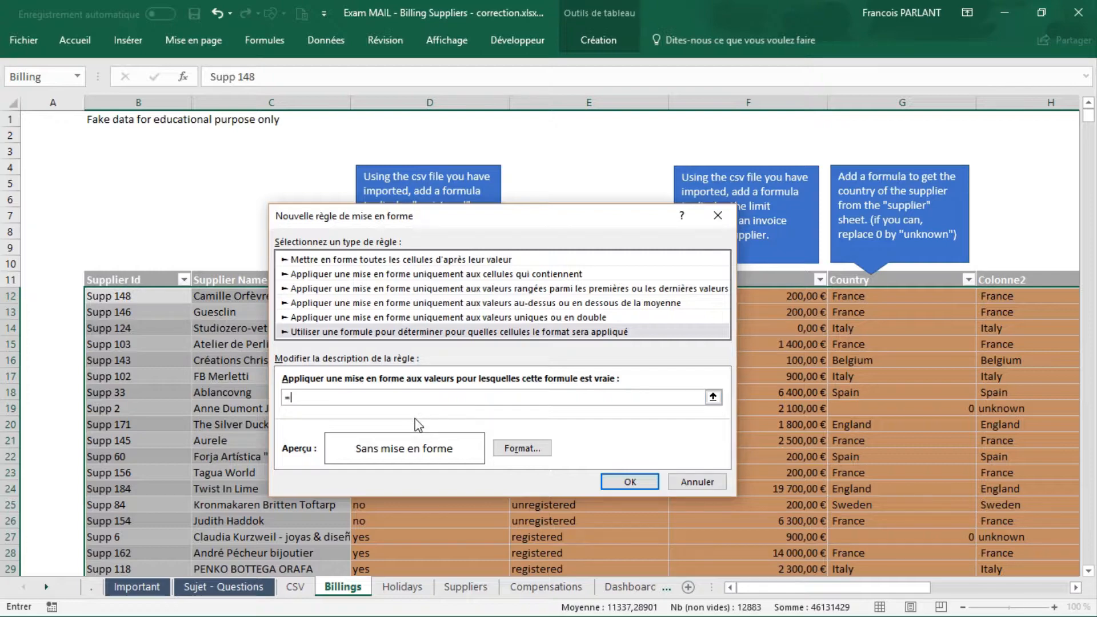
left_click_drag(746, 584, 872, 578)
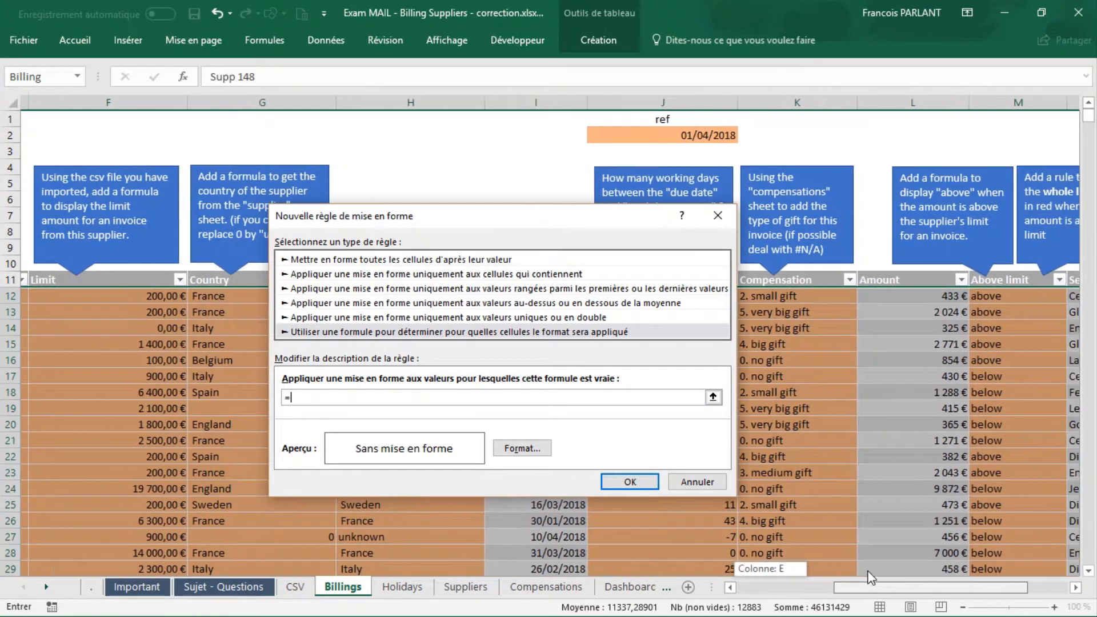
left_click(993, 300)
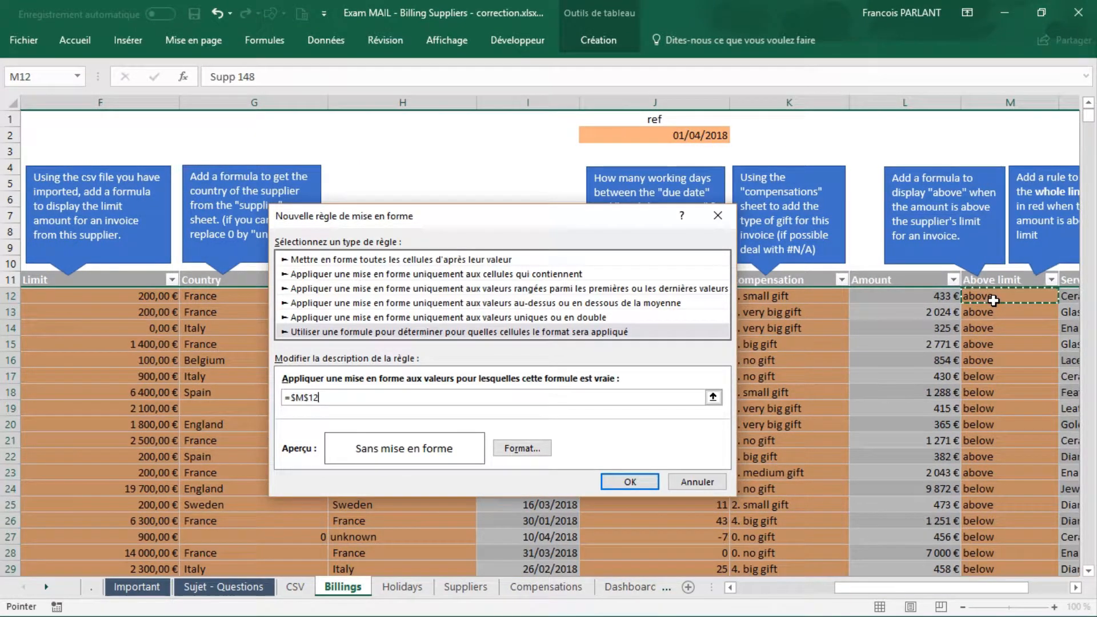
type("=")
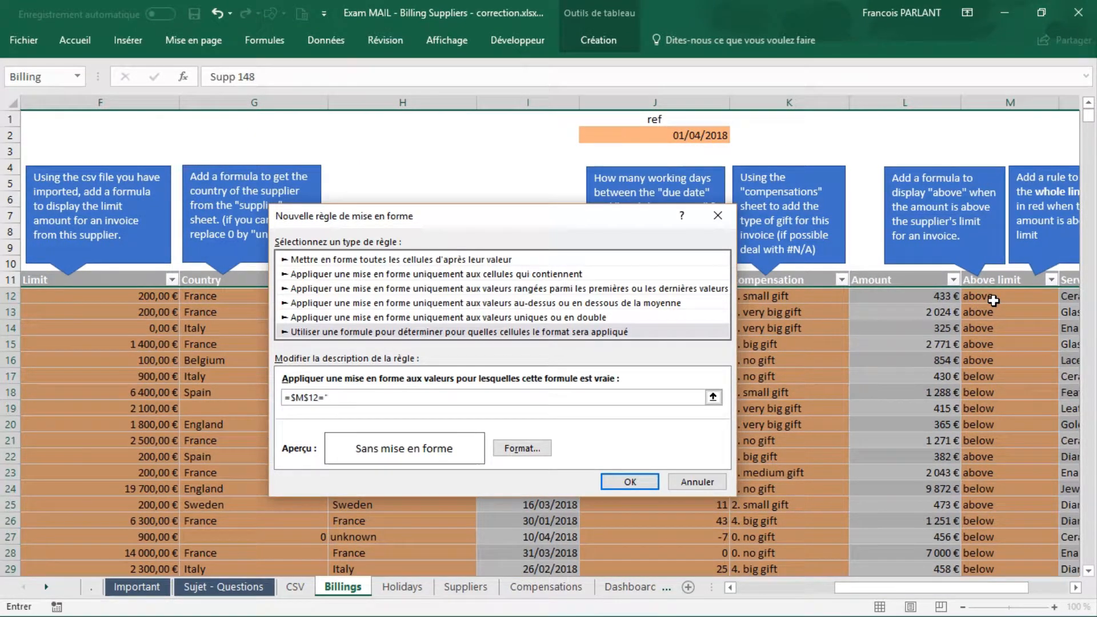
type("\"above\"")
Step: Set the rule's font colour to standard red and apply the rule to the table
left_click(537, 451)
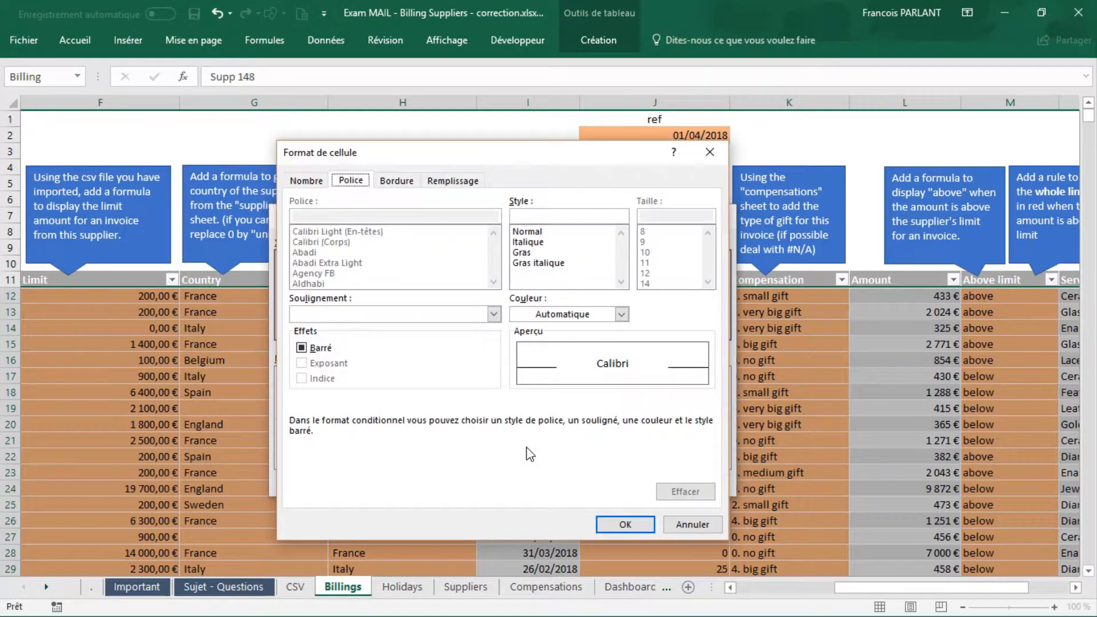
left_click(622, 314)
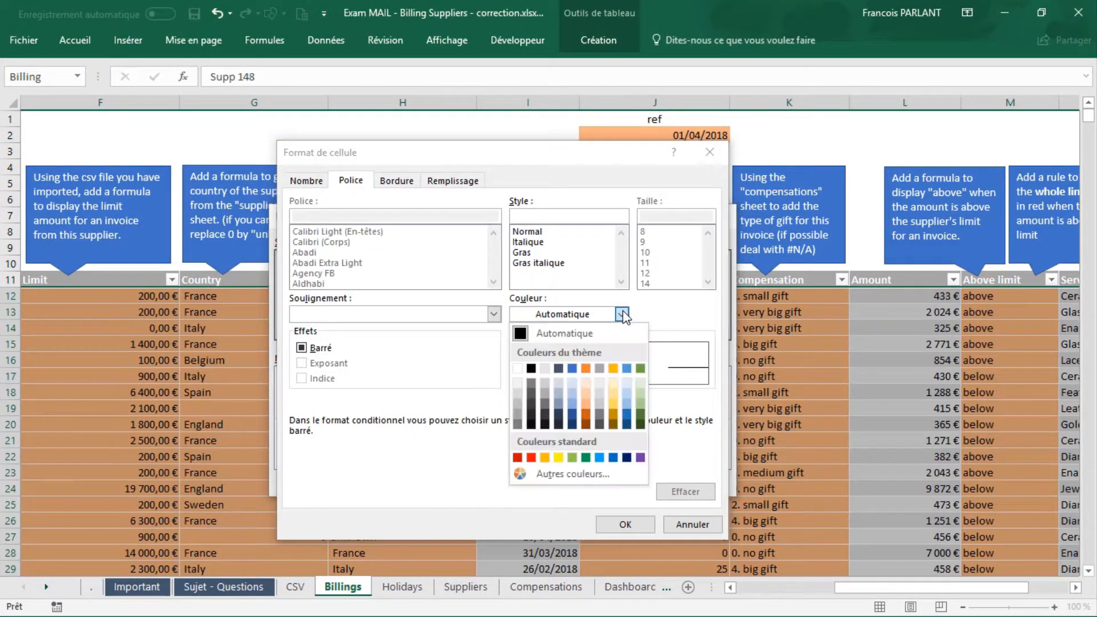
left_click(531, 458)
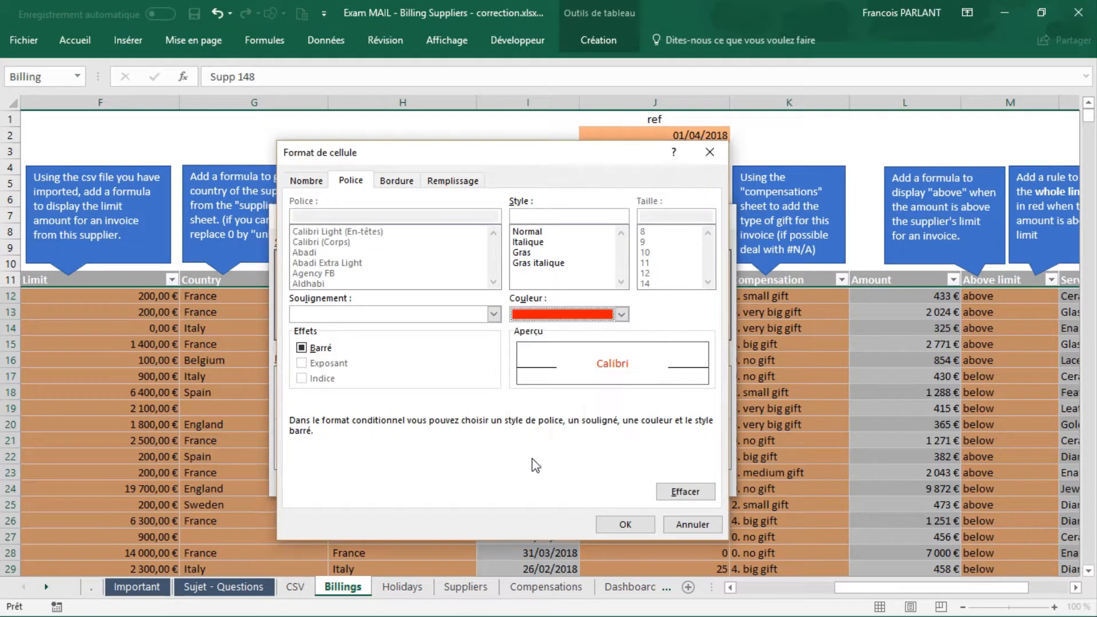
left_click(626, 525)
left_click(634, 483)
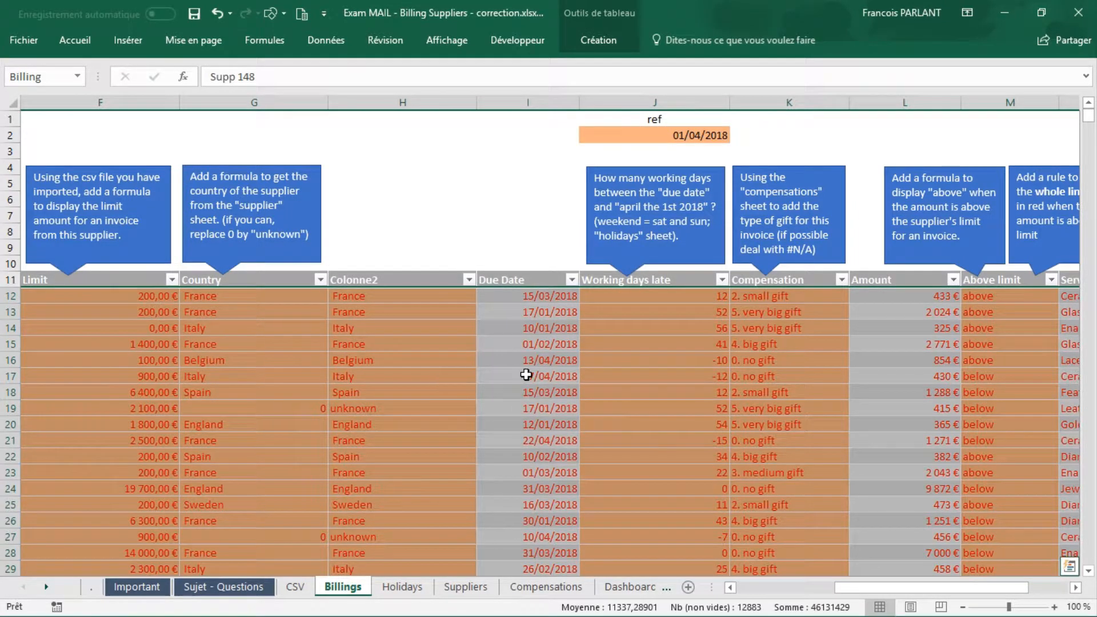
Step: Edit the table's conditional formatting rule so its formula reads =$M12="above", with only the column fixed, and apply it
scroll(526, 375, "left", 5)
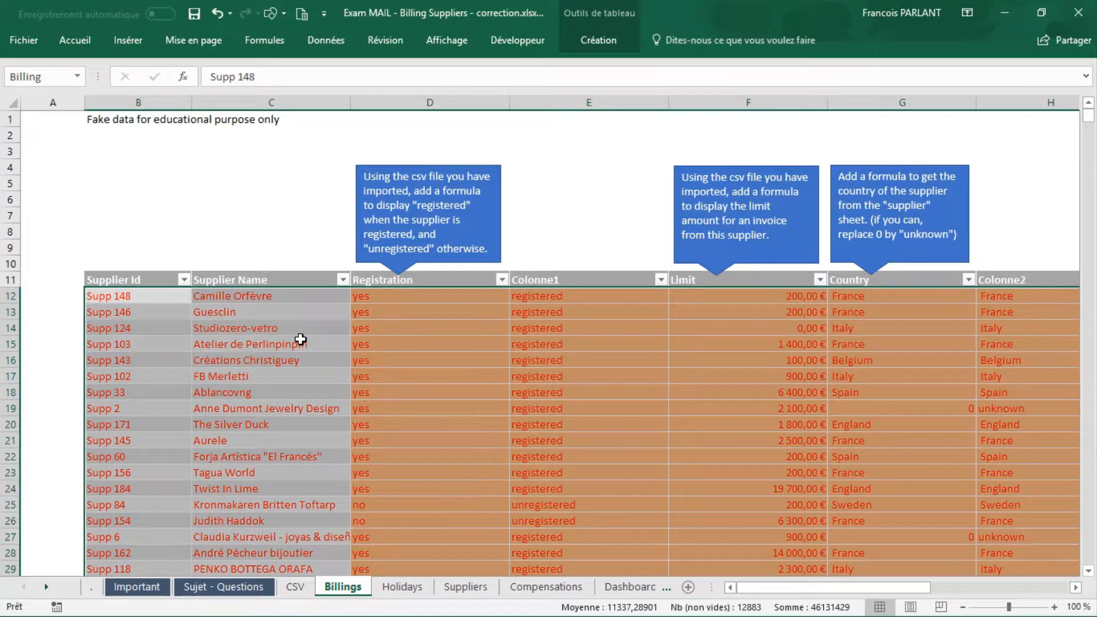
left_click(73, 40)
left_click(680, 86)
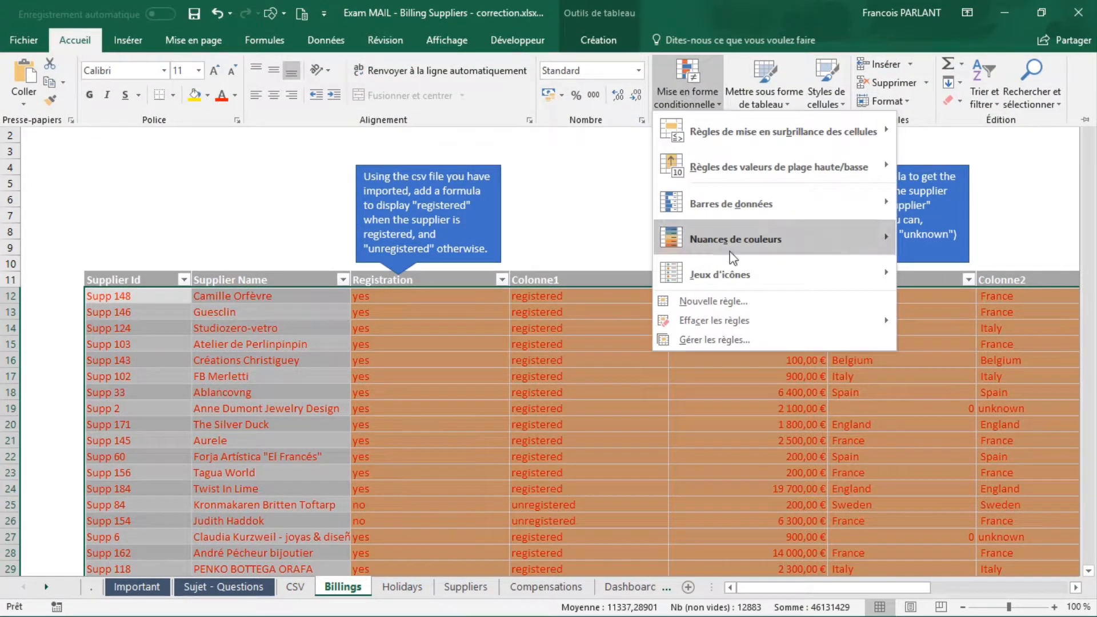
left_click(734, 340)
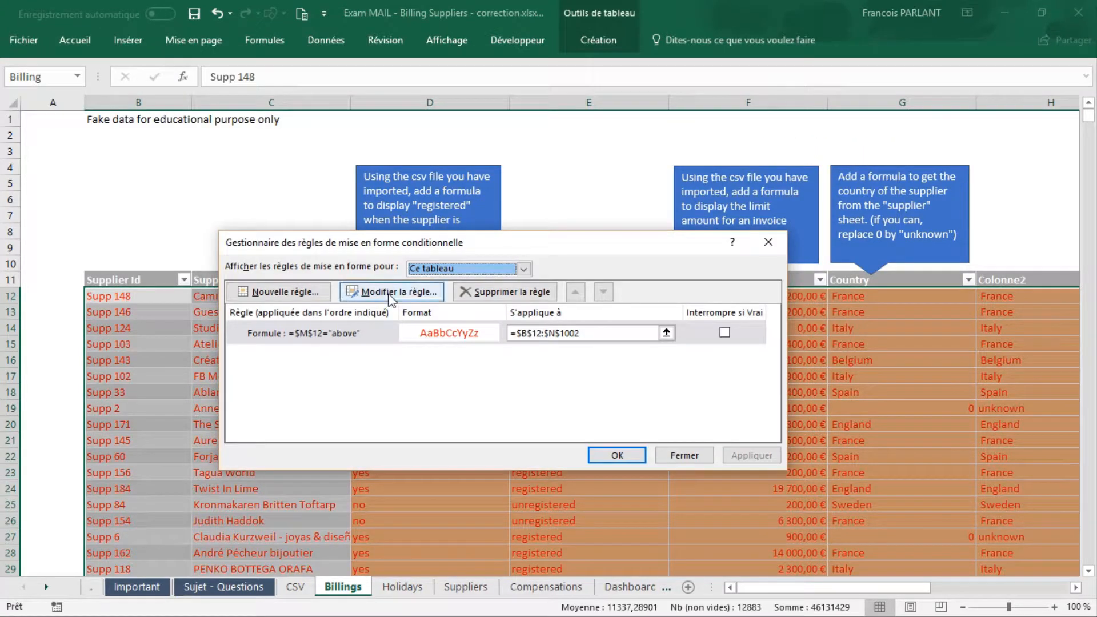
left_click(334, 337)
left_click(400, 292)
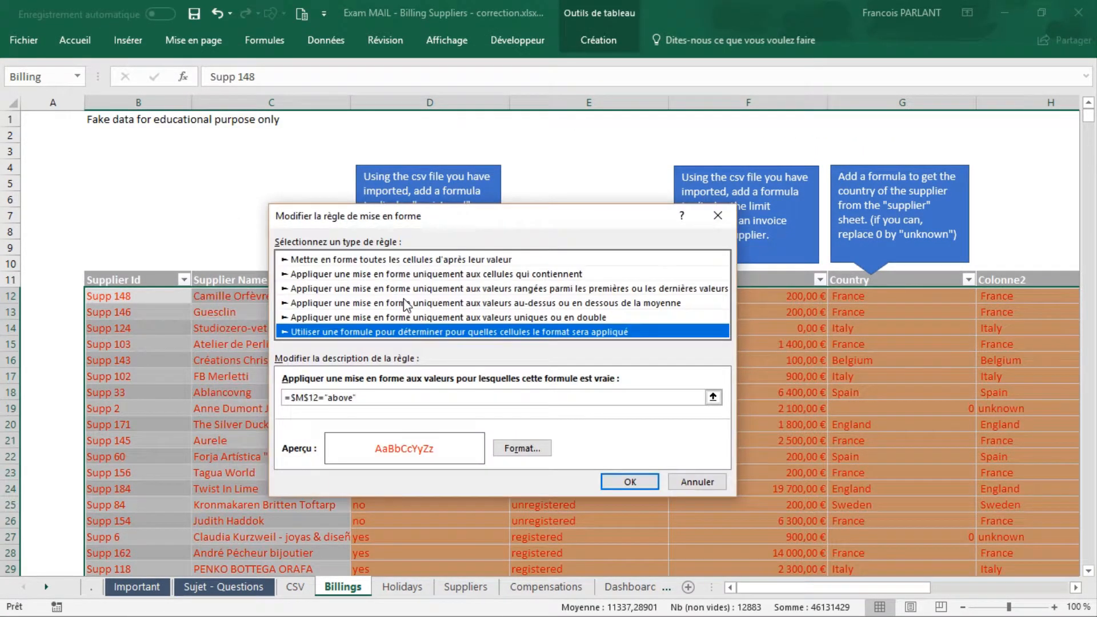
left_click(310, 397)
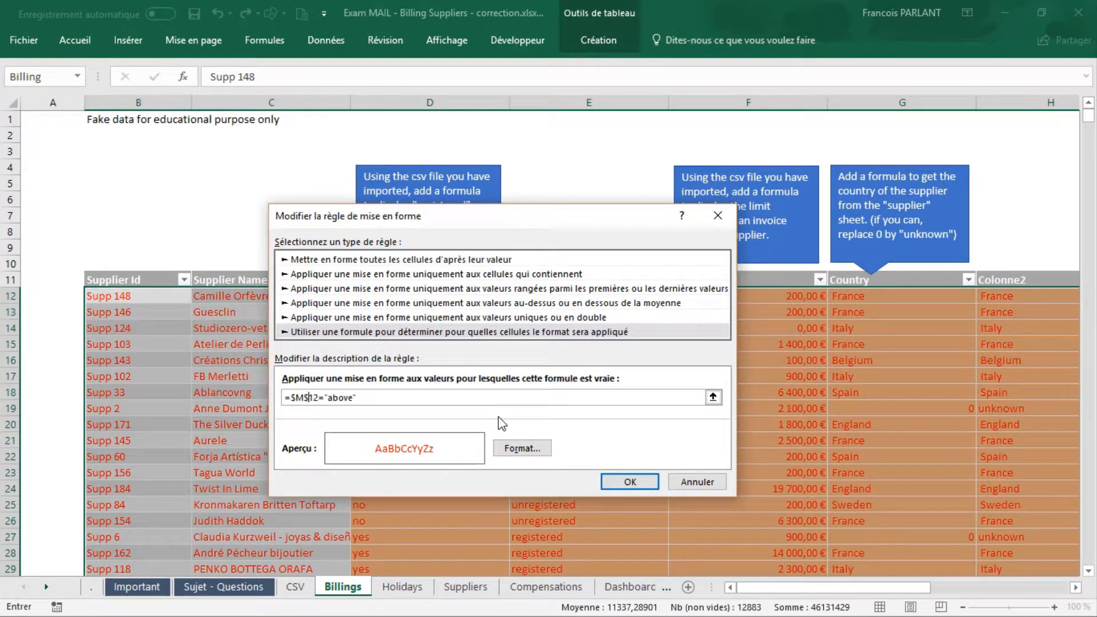
key("BackSpace")
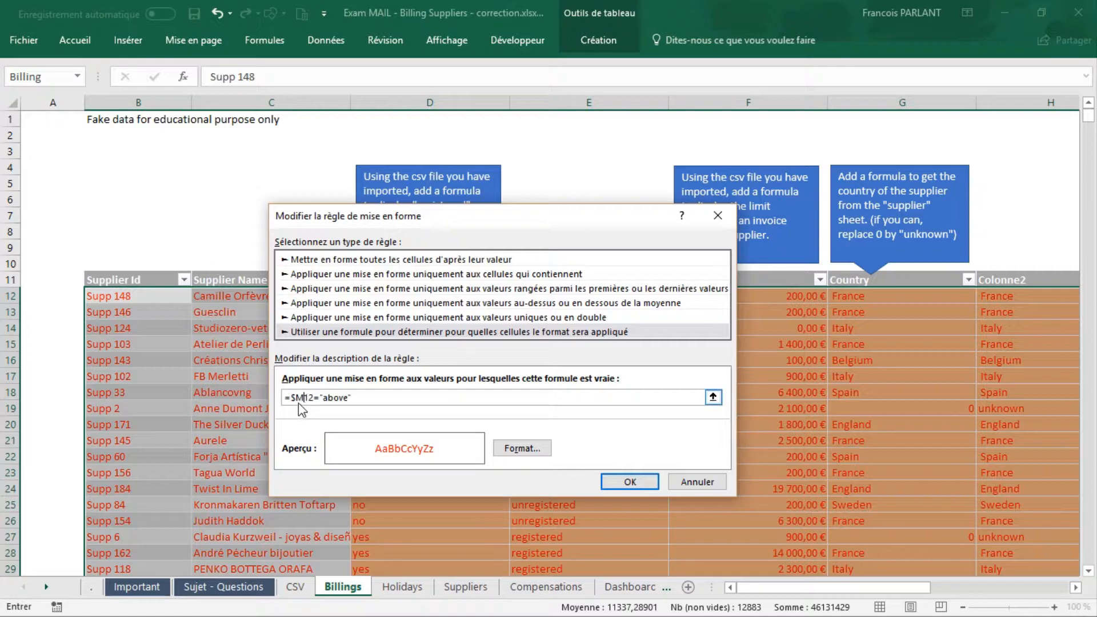
left_click(644, 484)
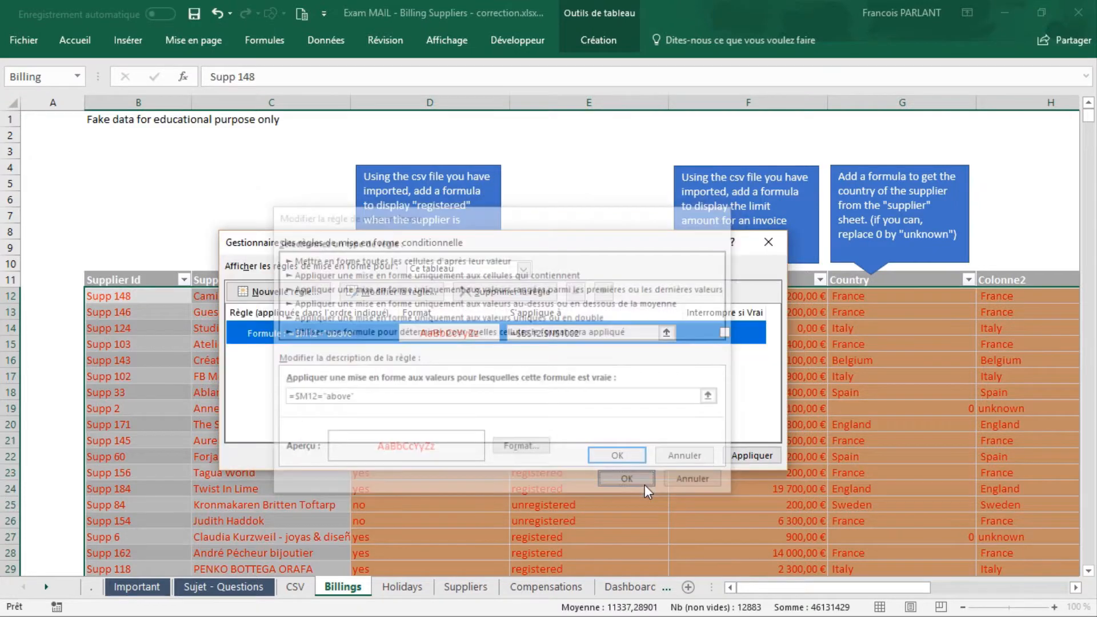
left_click(632, 458)
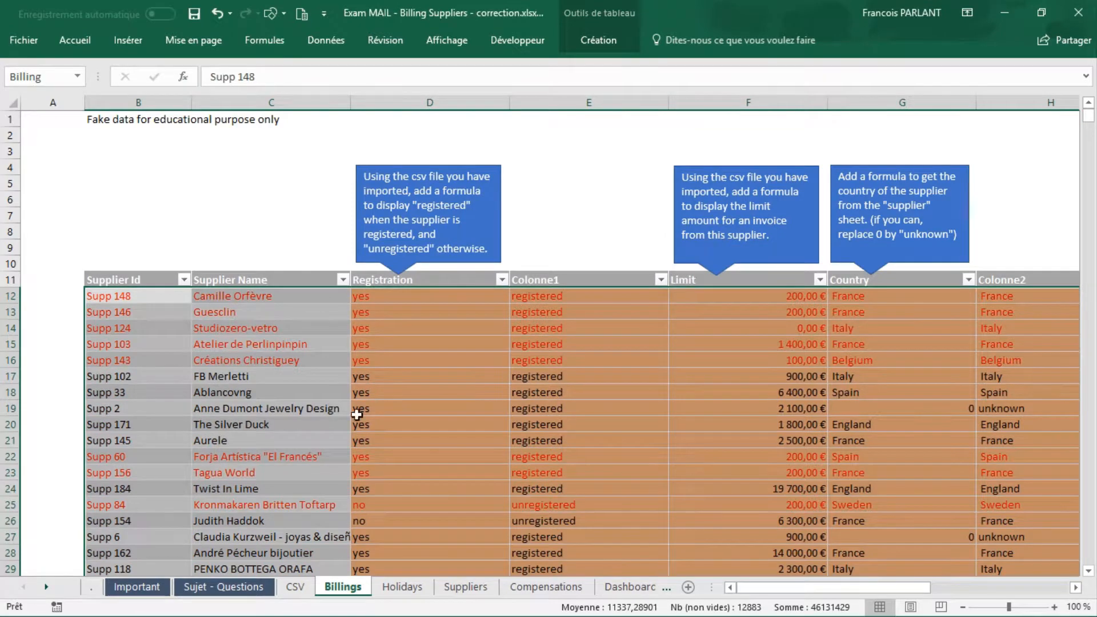
Step: Create a pivot table from the Billing table on a new worksheet, after viewing the Dashboard model
scroll(573, 435, "right", 7)
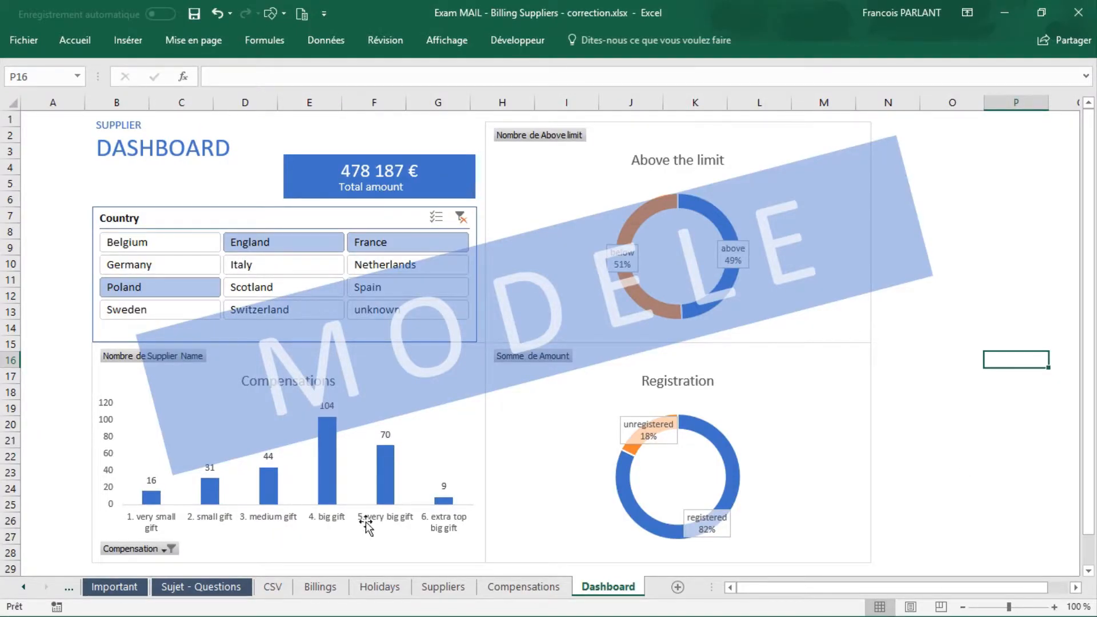
left_click(321, 586)
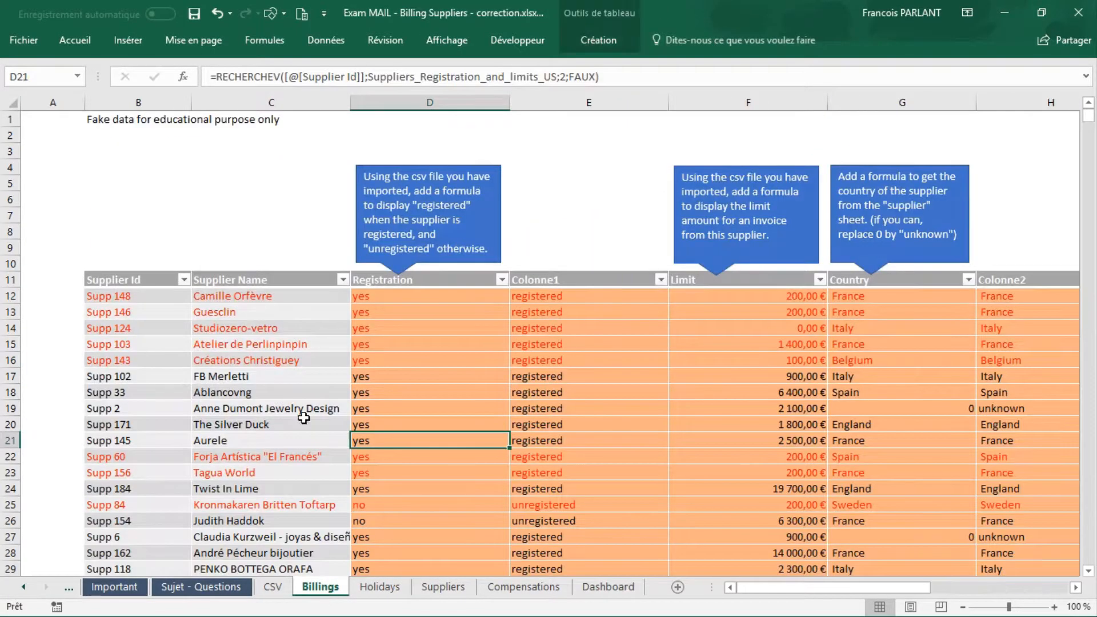
left_click(248, 312)
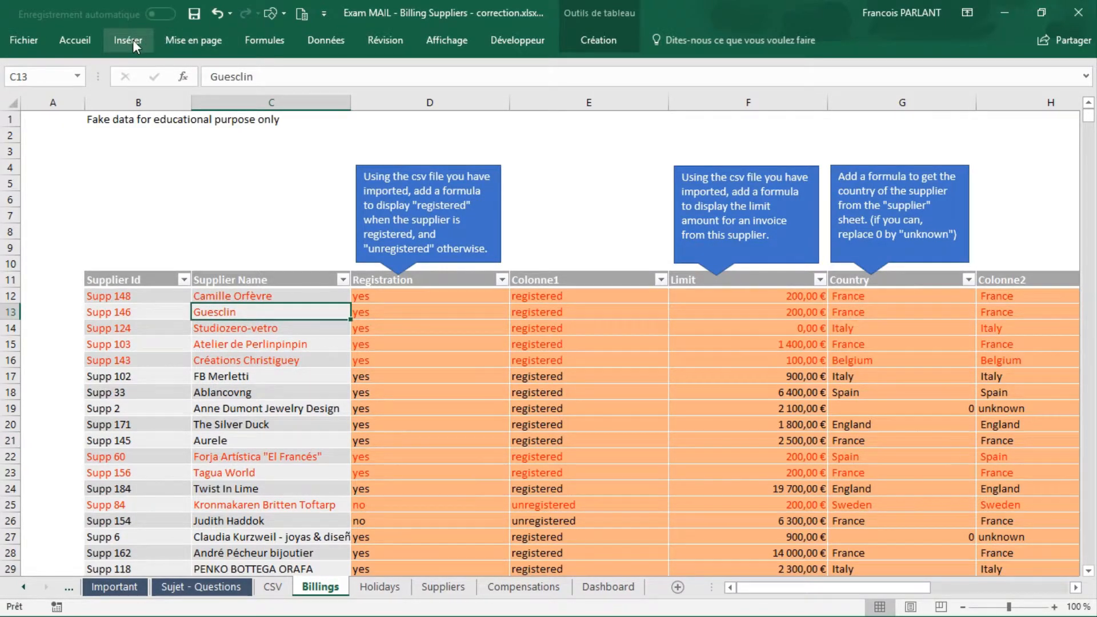
left_click(131, 39)
left_click(36, 74)
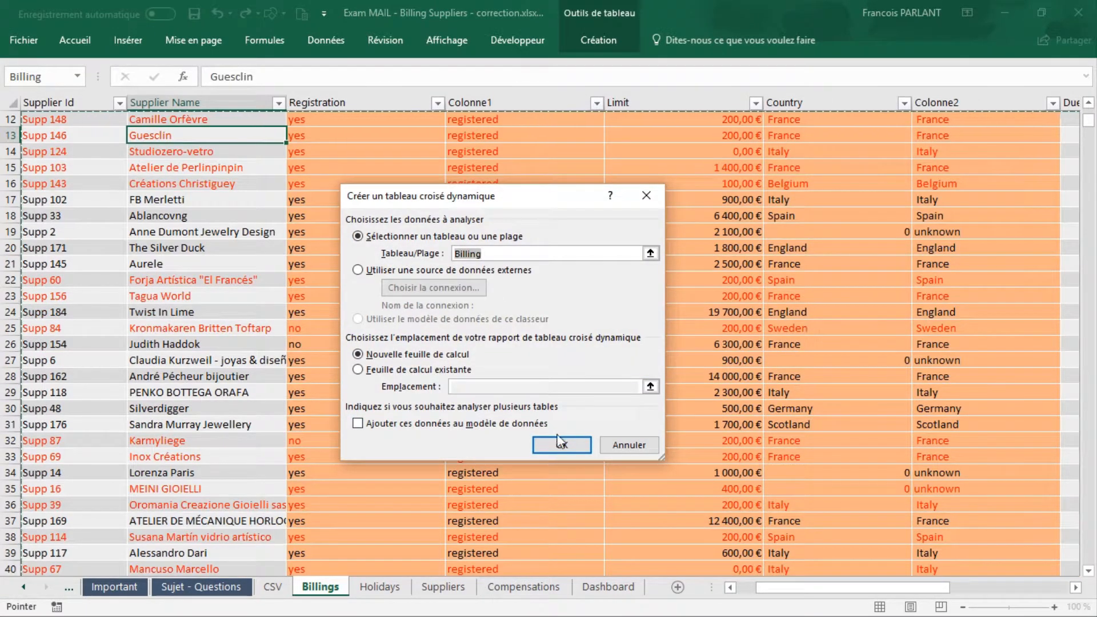
left_click(563, 448)
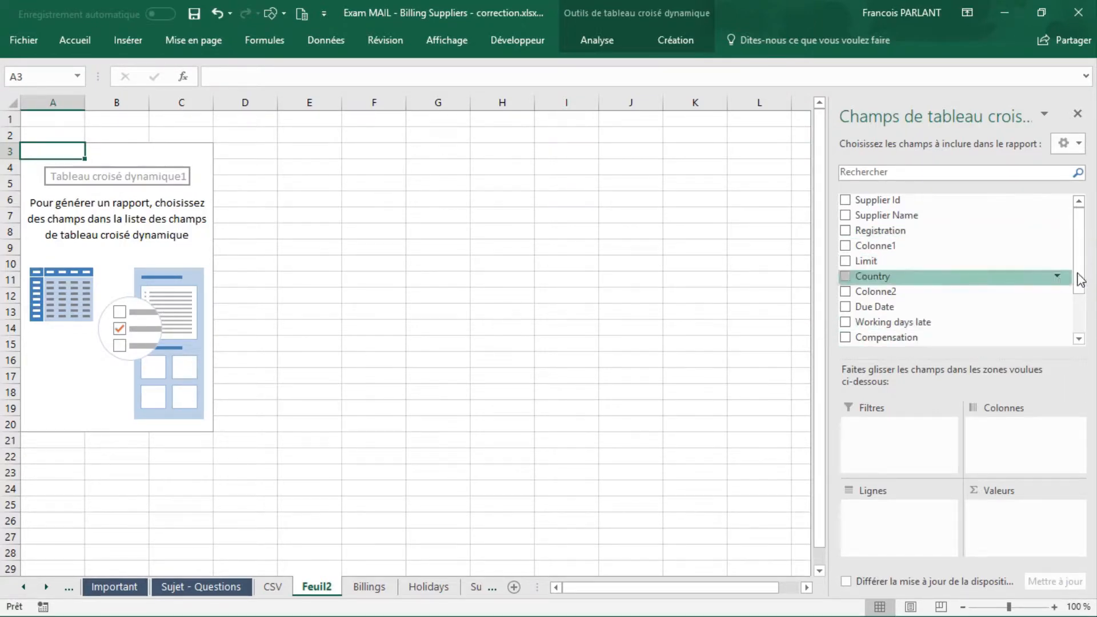
left_click_drag(1080, 272, 1080, 308)
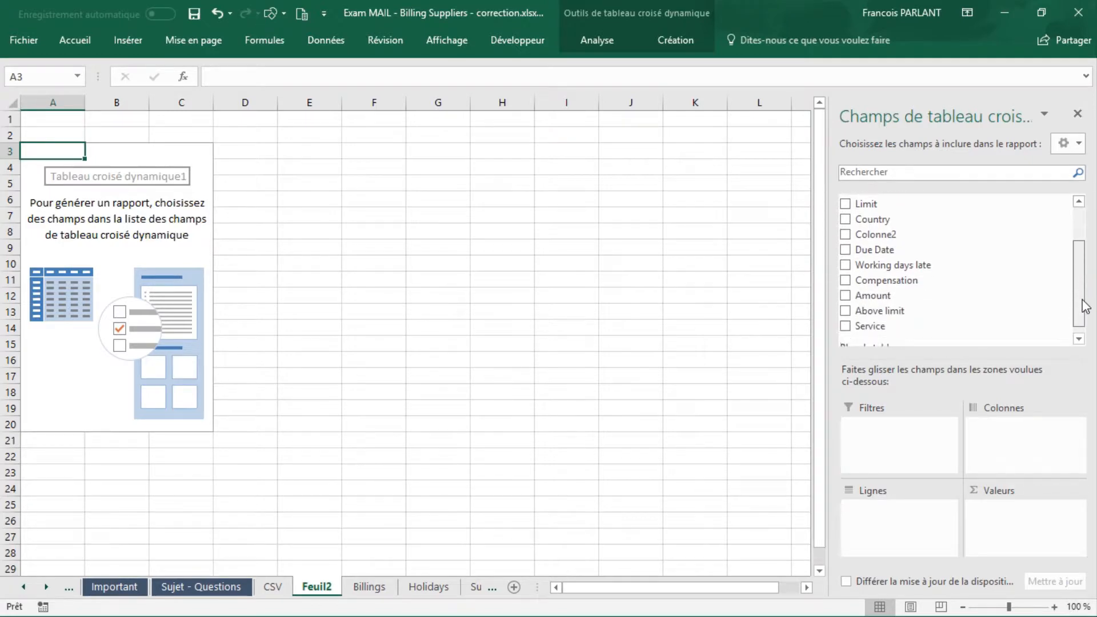
Step: Lay out the pivot table with Compensation as rows and the count of Supplier Name as values
left_click_drag(901, 280, 904, 534)
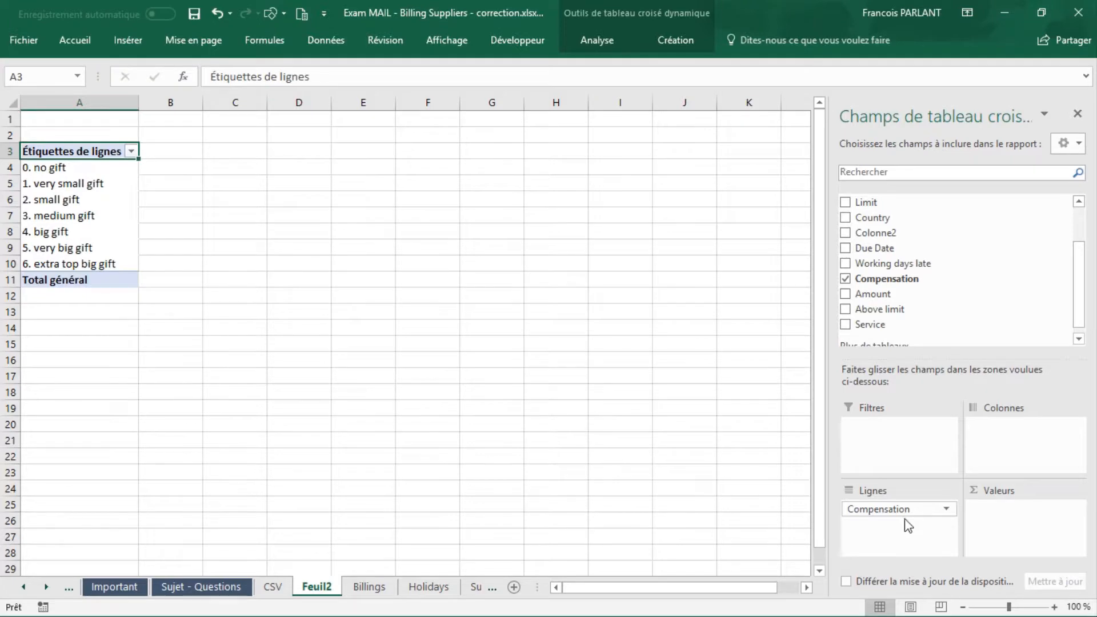
left_click_drag(1081, 323, 1077, 282)
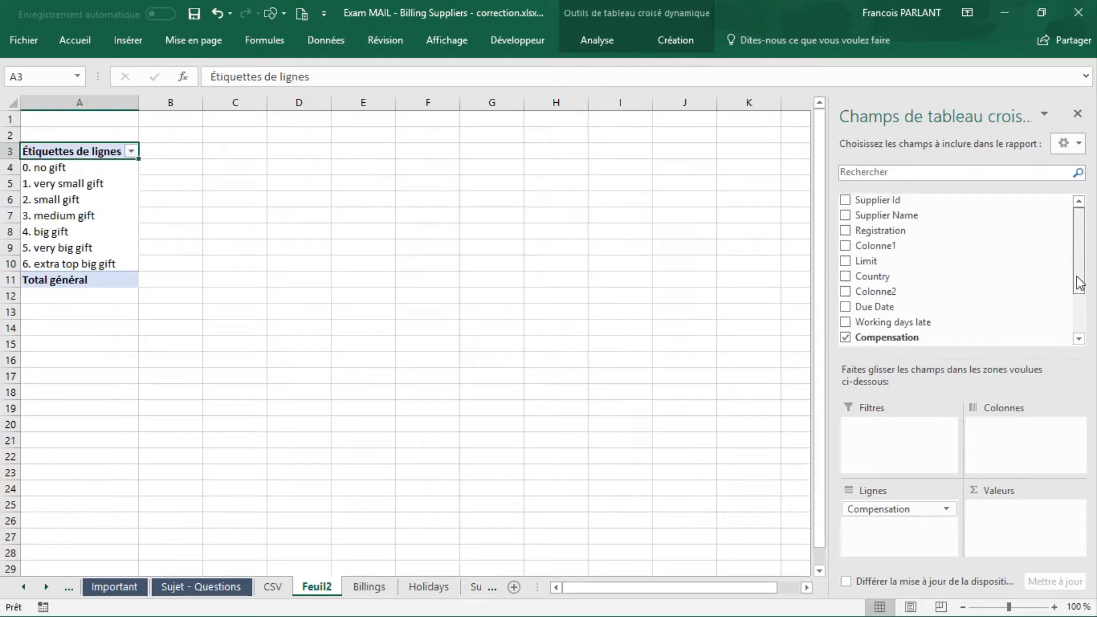
left_click_drag(869, 214, 1023, 515)
Step: Insert a 2D clustered column pivot chart from the compensation pivot table
left_click(214, 213)
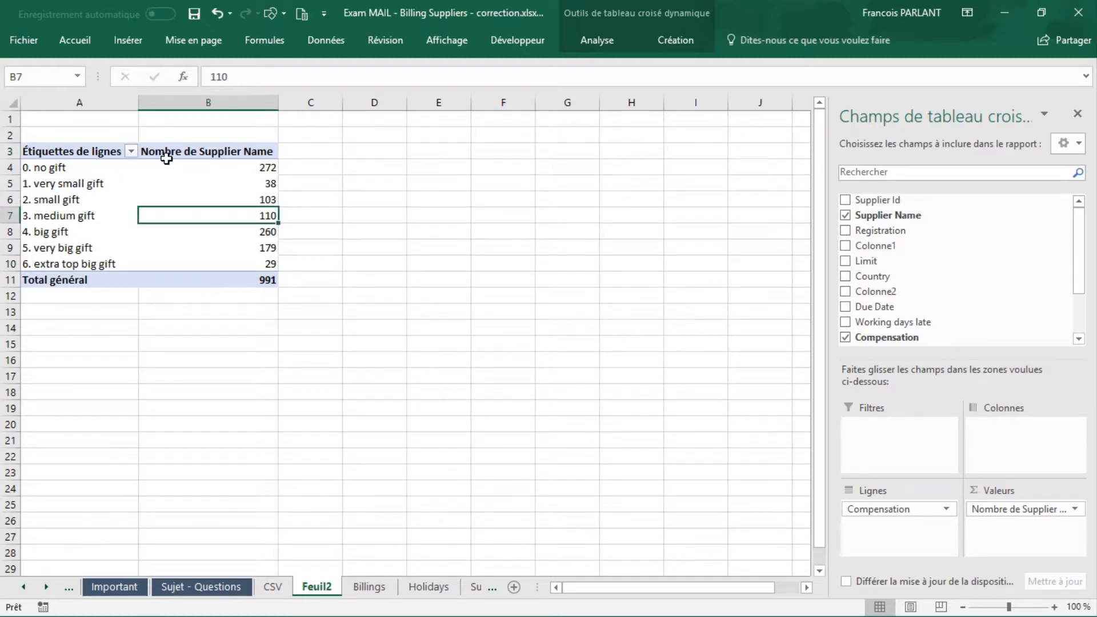
left_click(139, 41)
left_click(448, 67)
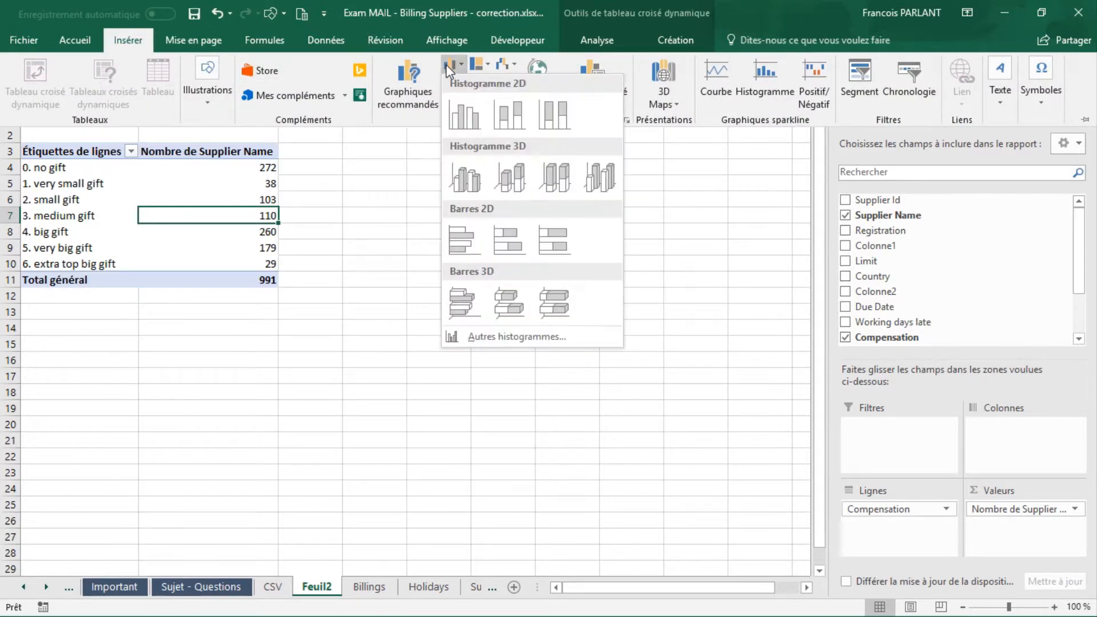
left_click(468, 118)
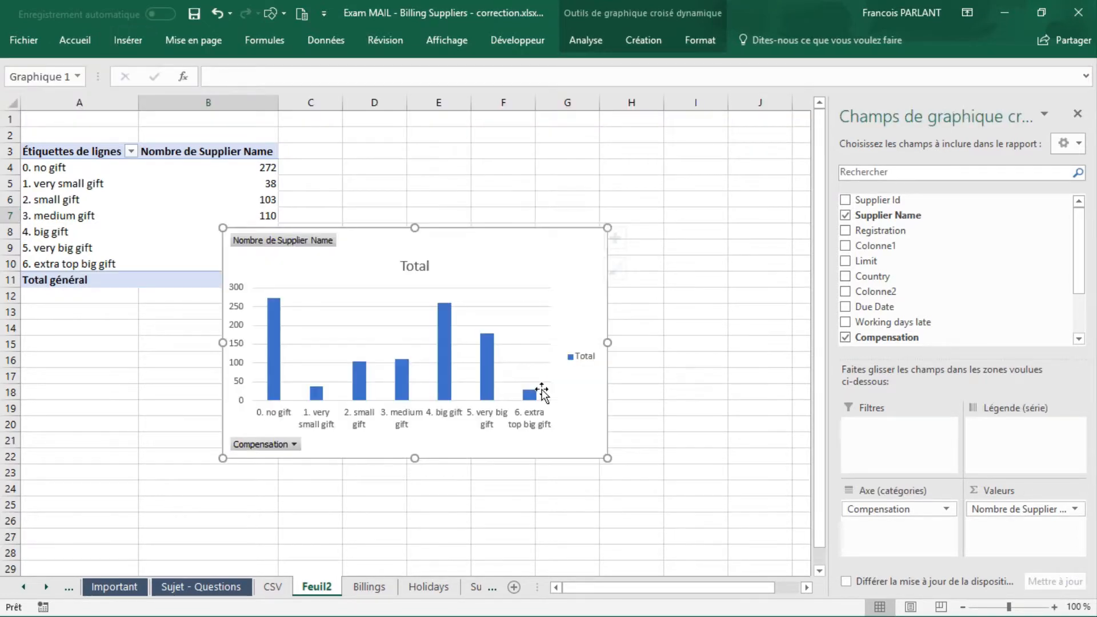
Step: Move the column chart beside the pivot table, level with its header row, and remove its gridlines and legend
left_click_drag(549, 251, 659, 173)
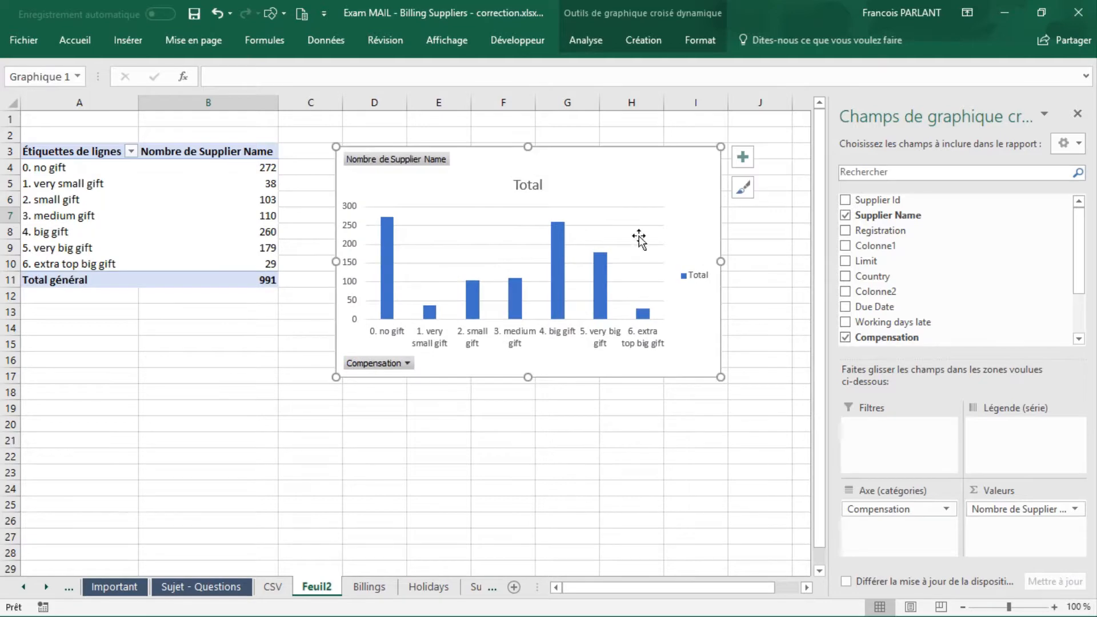
left_click(743, 157)
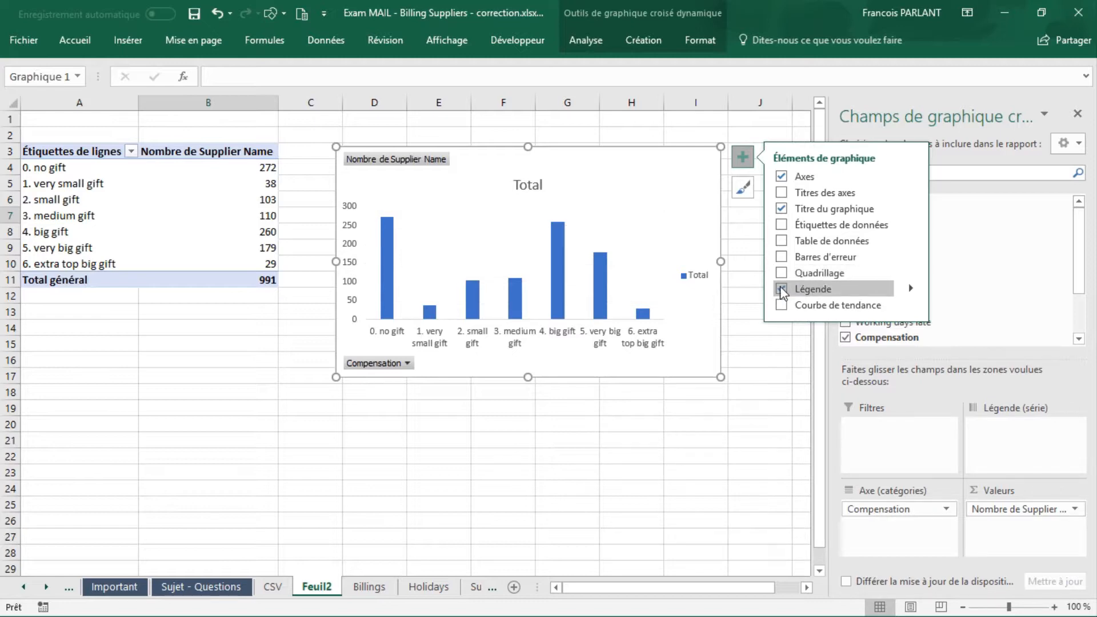
left_click(782, 290)
Step: Replace the column chart's title with Compensation
left_click(535, 189)
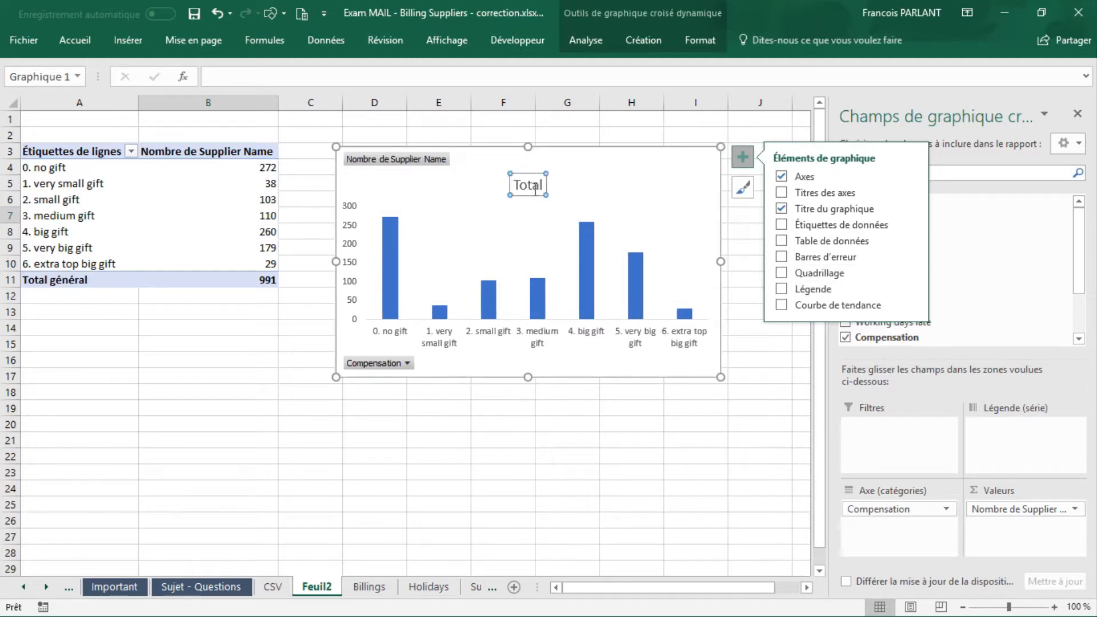
double_click(511, 183)
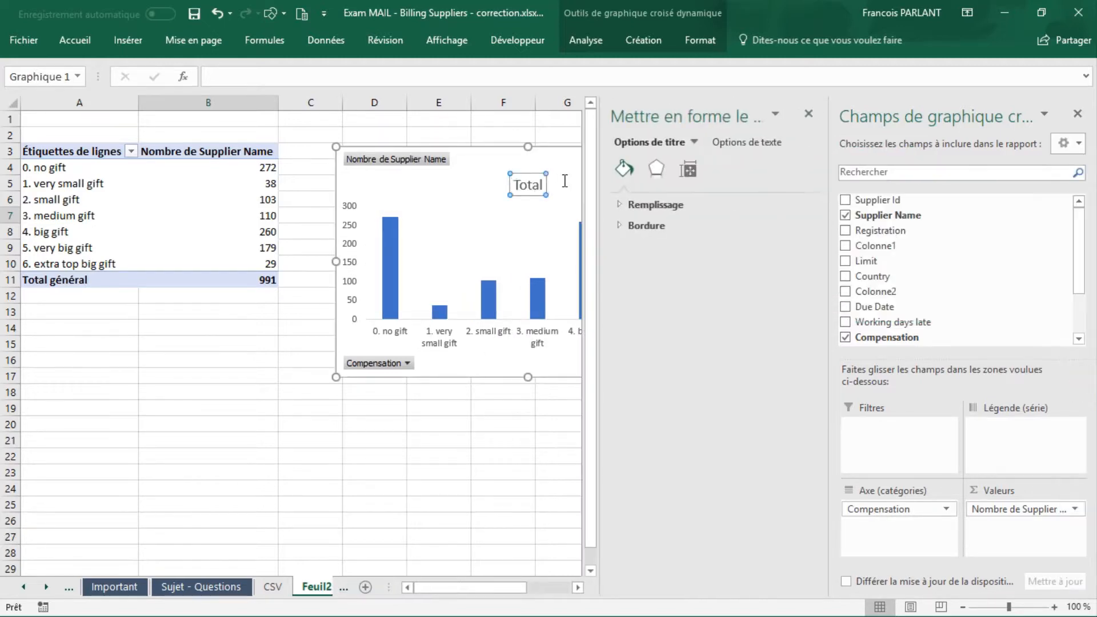
type("Compe")
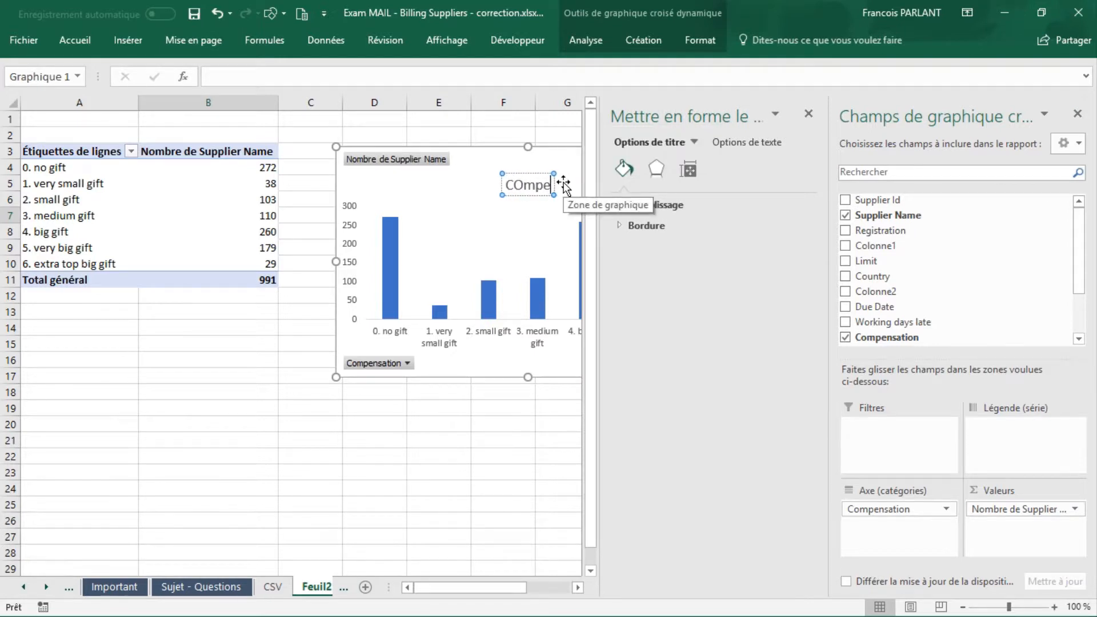
key("BackSpace")
key("BackSpace")
key("BackSpace")
key("BackSpace")
key("BackSpace")
type("Compensation")
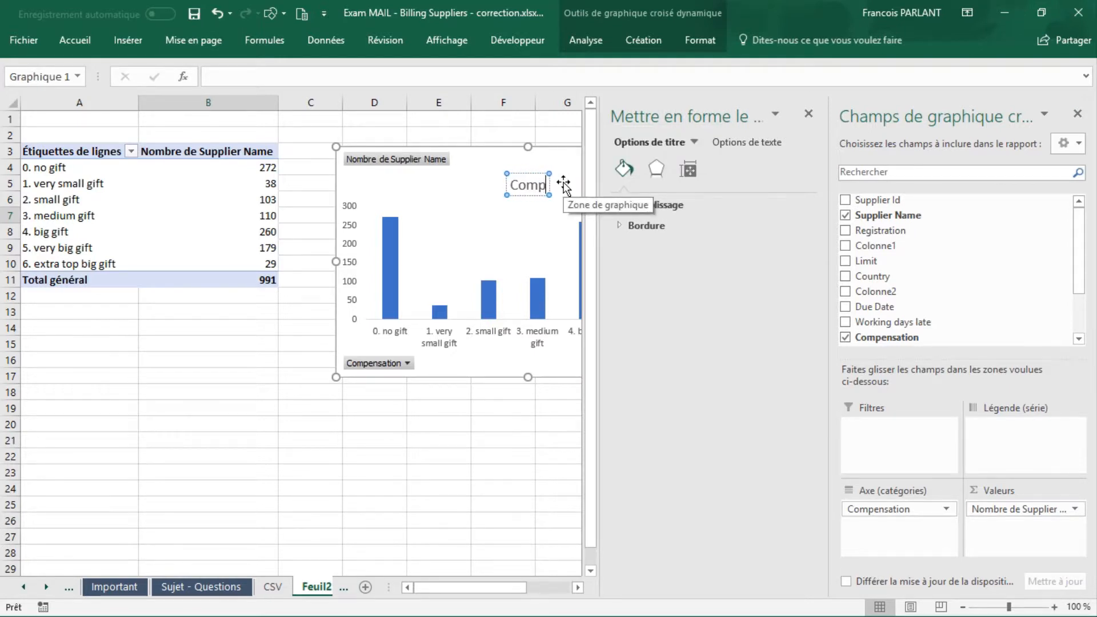
left_click(490, 118)
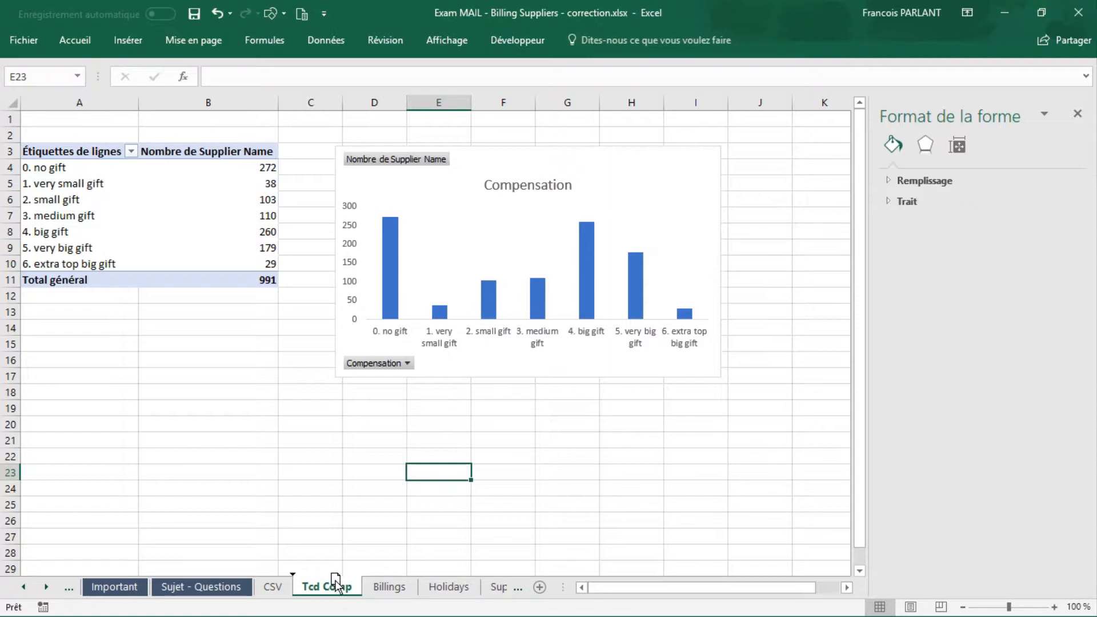
Step: Duplicate the Tcd Comp sheet directly after the original and delete the chart from the copy
left_click_drag(336, 583, 382, 583)
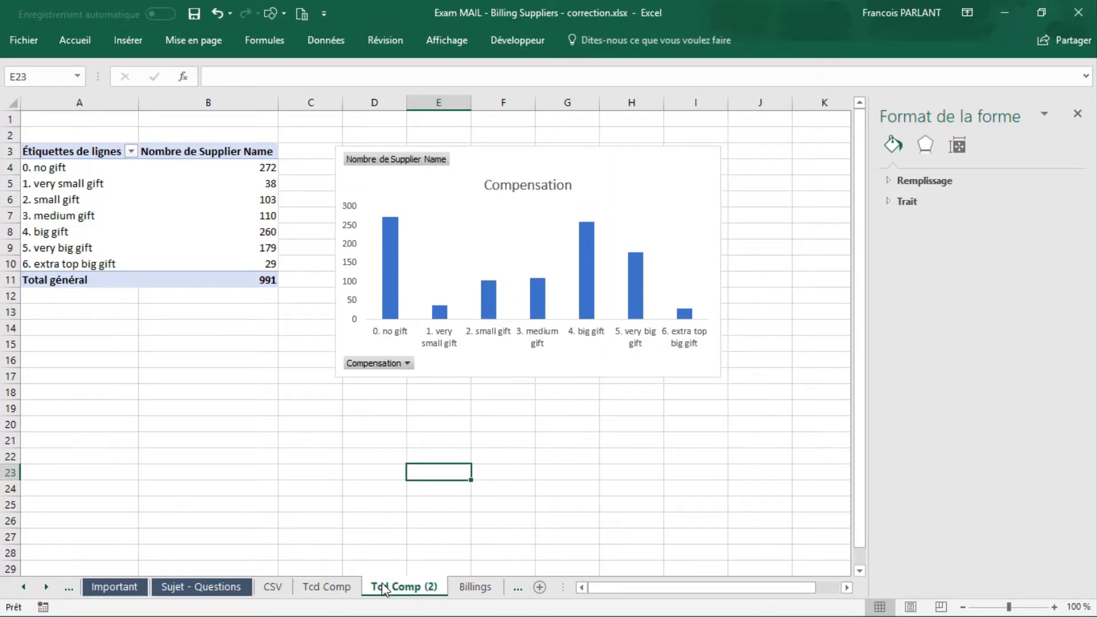
left_click(629, 186)
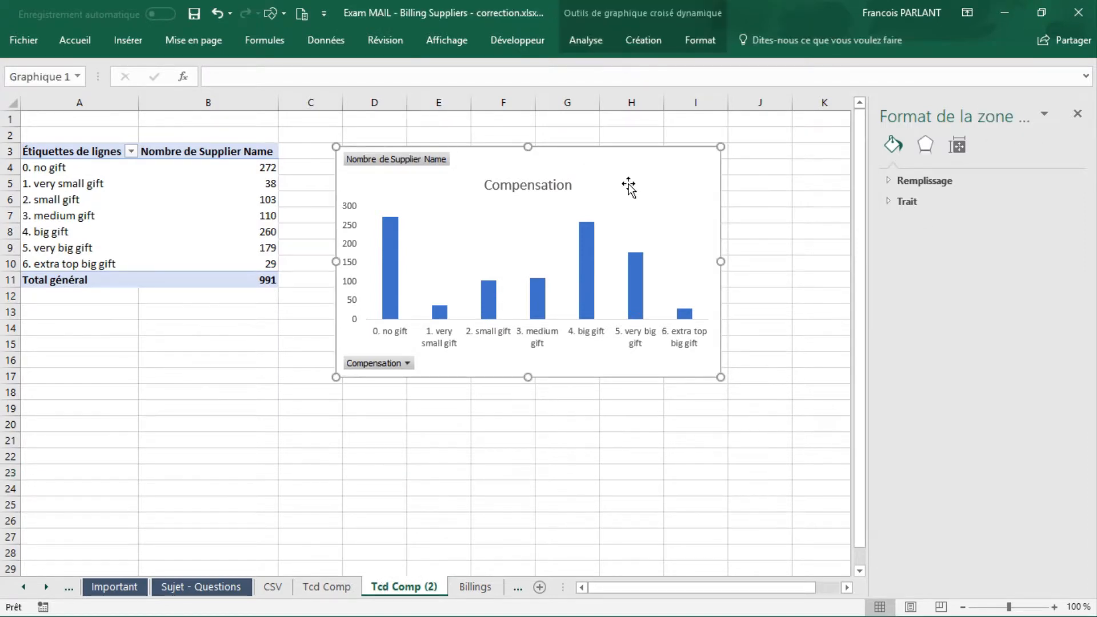
key("Delete")
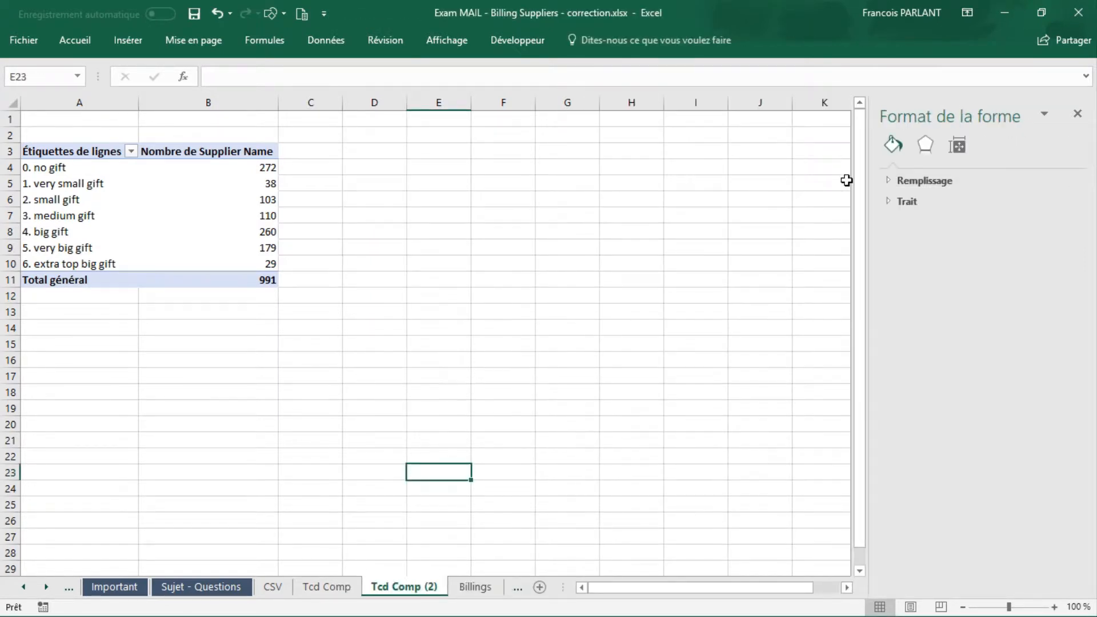
Step: Rebuild the copied pivot table with Registration as rows and the sum of Amount as values, removing Compensation and Supplier Name
left_click(177, 198)
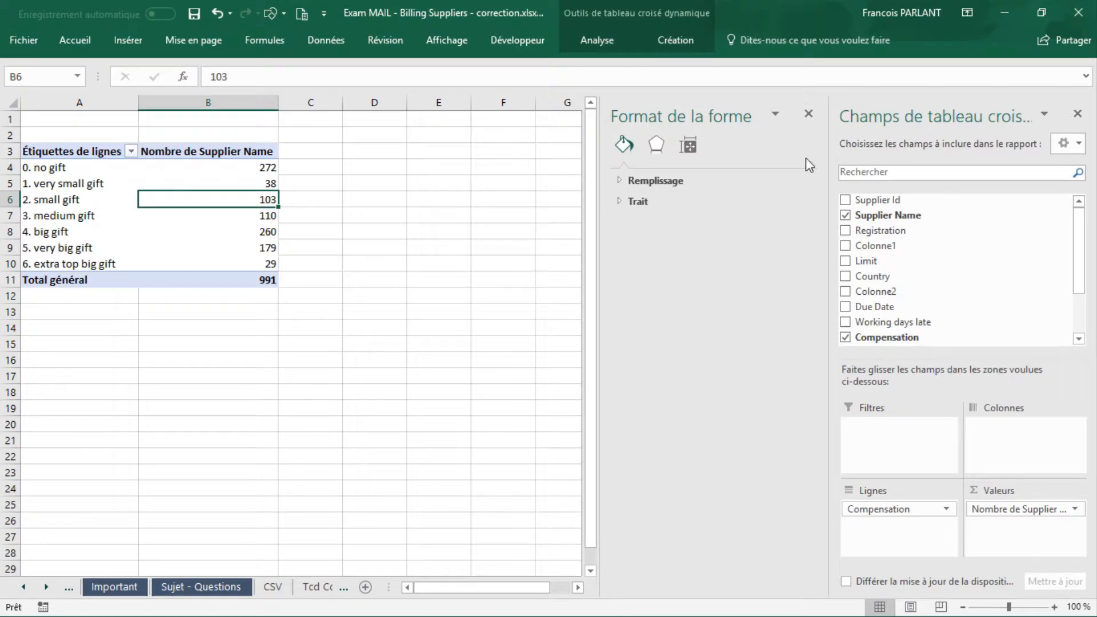
left_click(808, 114)
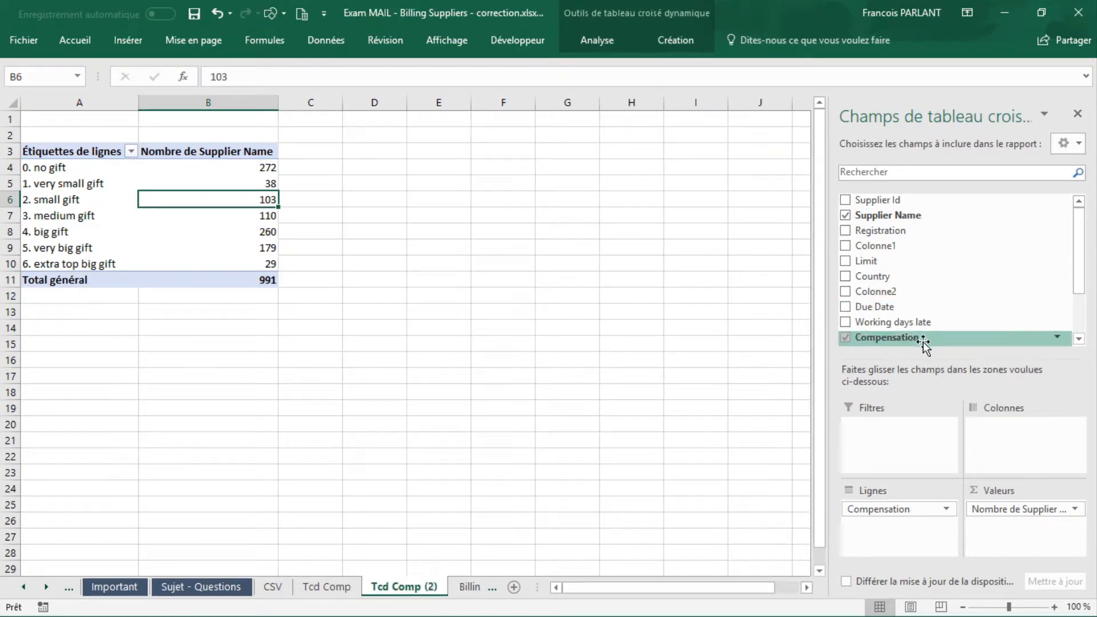
left_click_drag(901, 517, 956, 298)
left_click_drag(904, 231, 910, 537)
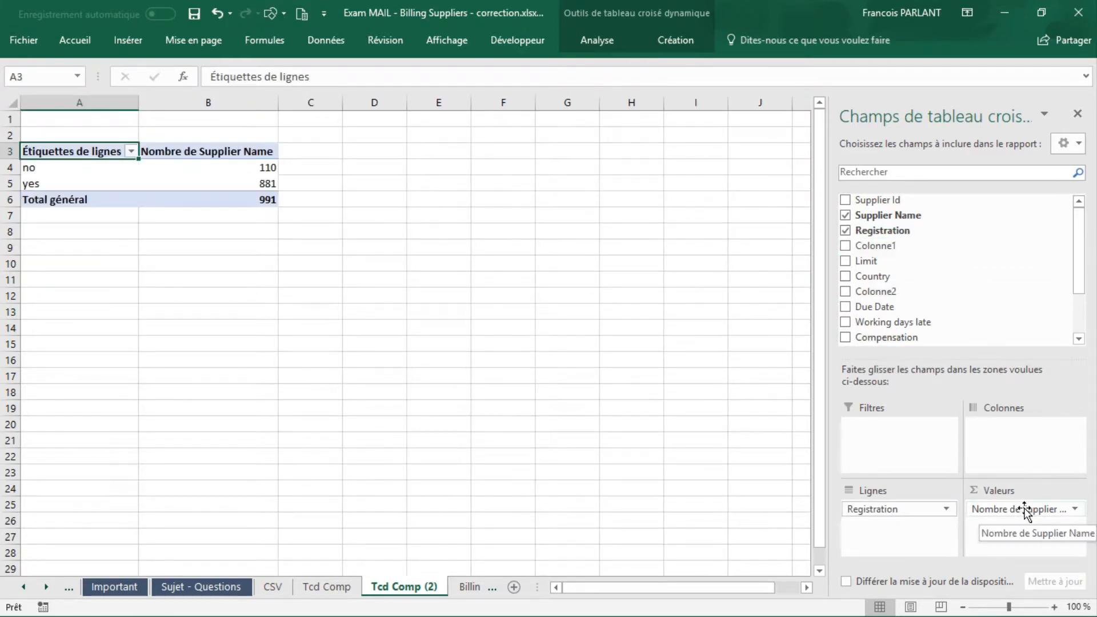
left_click_drag(1025, 511, 1017, 278)
left_click_drag(1077, 252, 1079, 302)
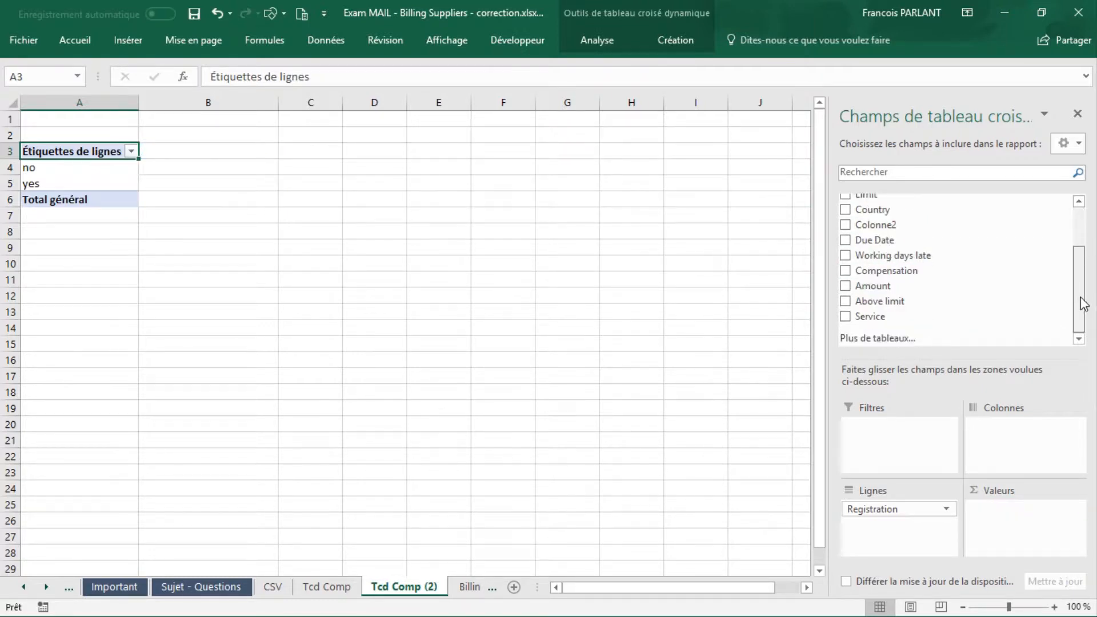
left_click_drag(869, 289, 1013, 507)
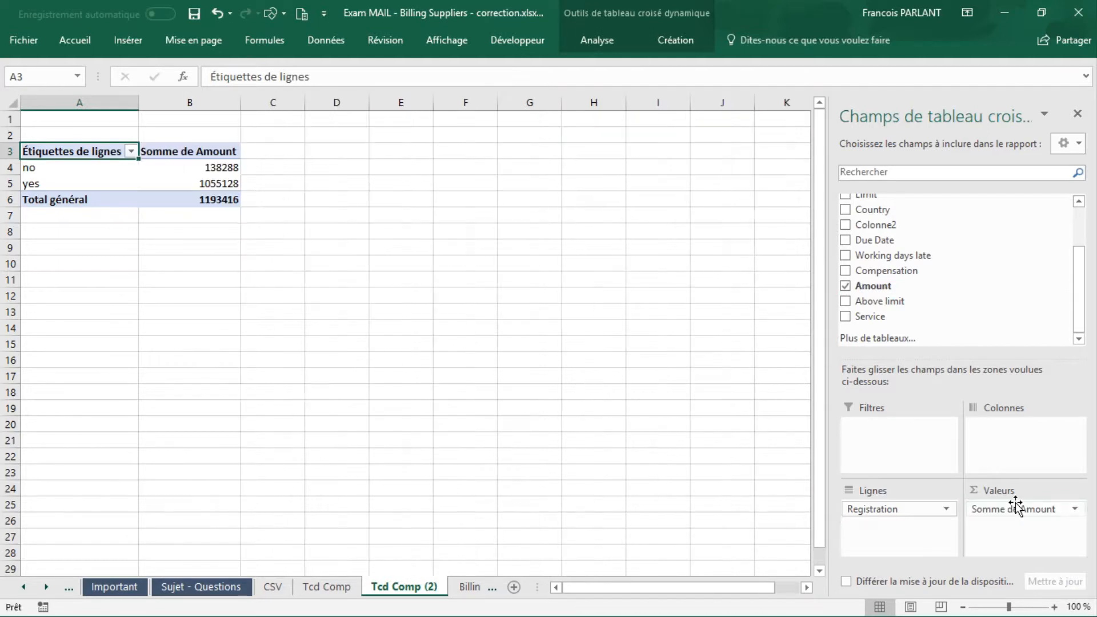
Step: Insert a doughnut pivot chart from the Registration pivot table
left_click(196, 183)
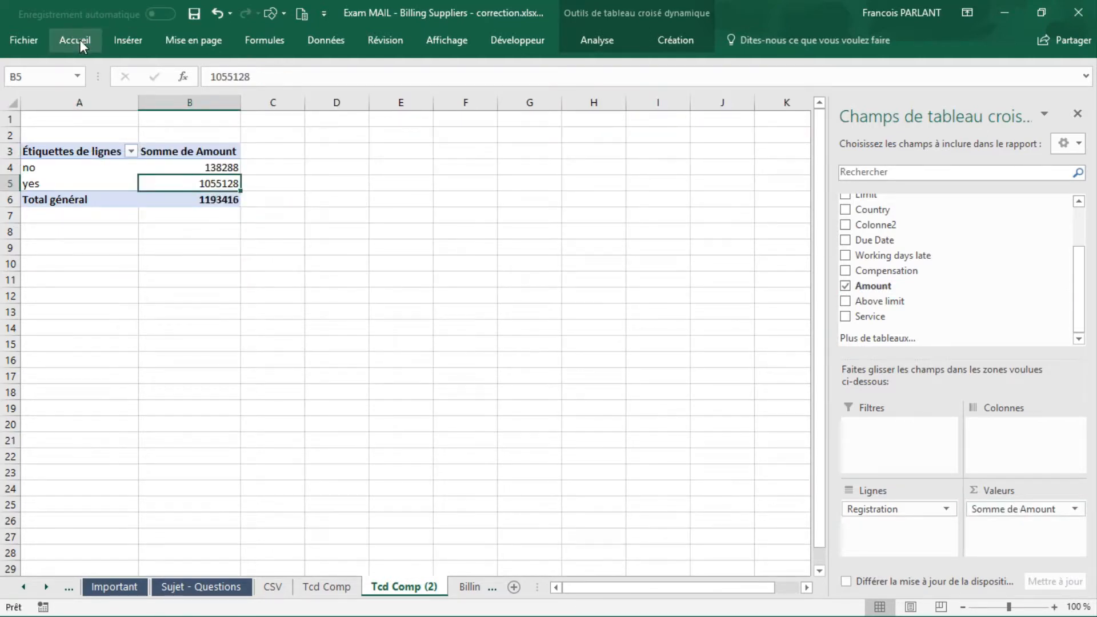
left_click(120, 46)
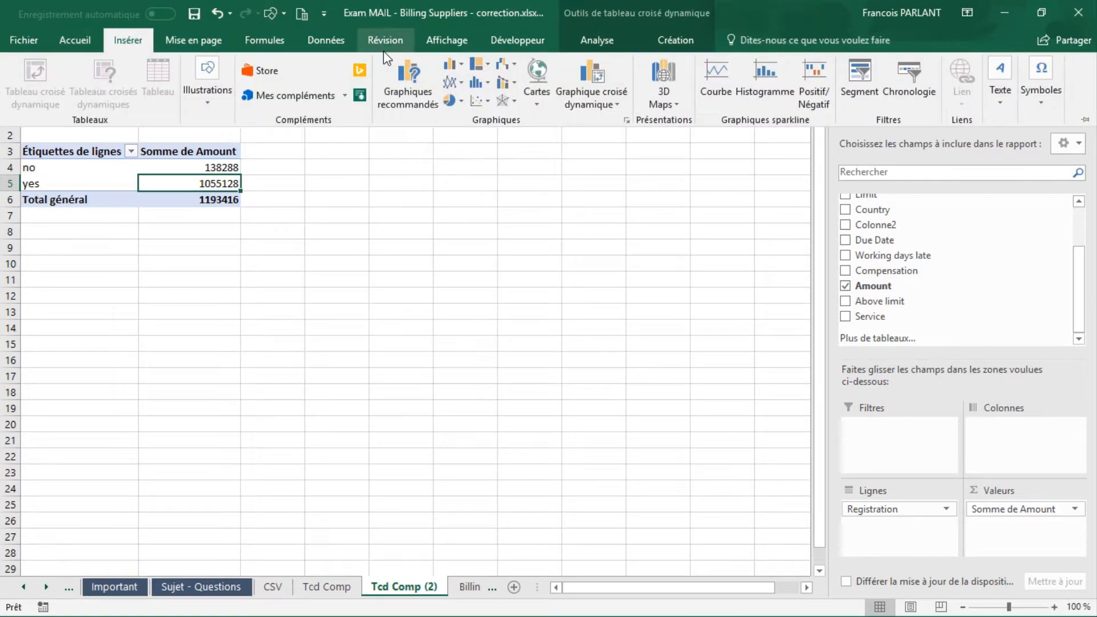
left_click(455, 98)
left_click(461, 279)
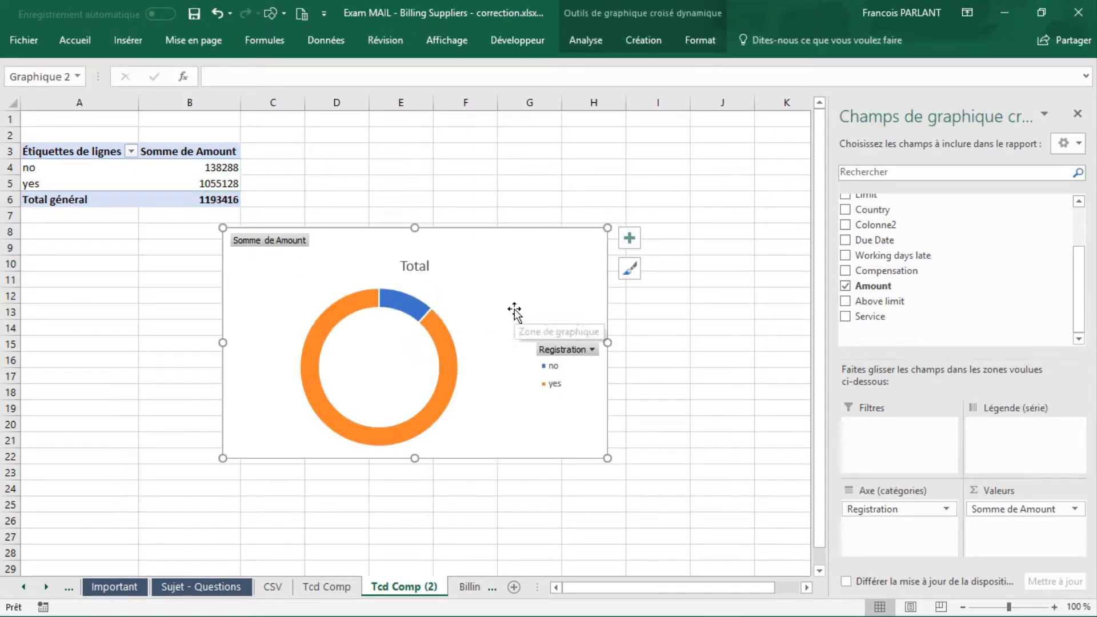
Step: Add data callout labels to the doughnut chart and remove its legend
left_click(630, 240)
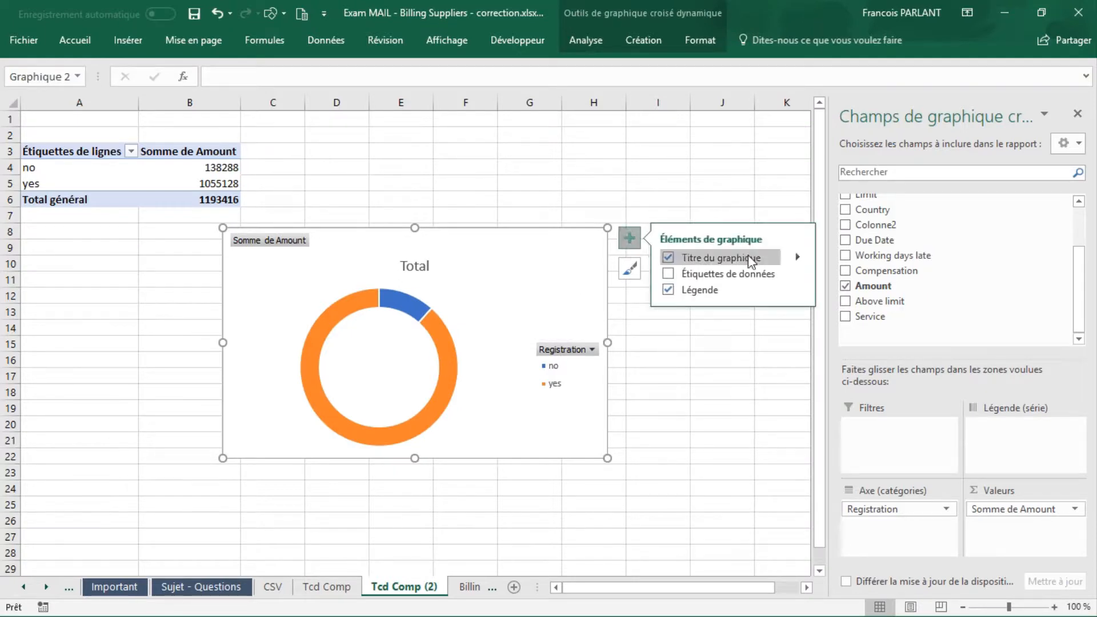
left_click(798, 273)
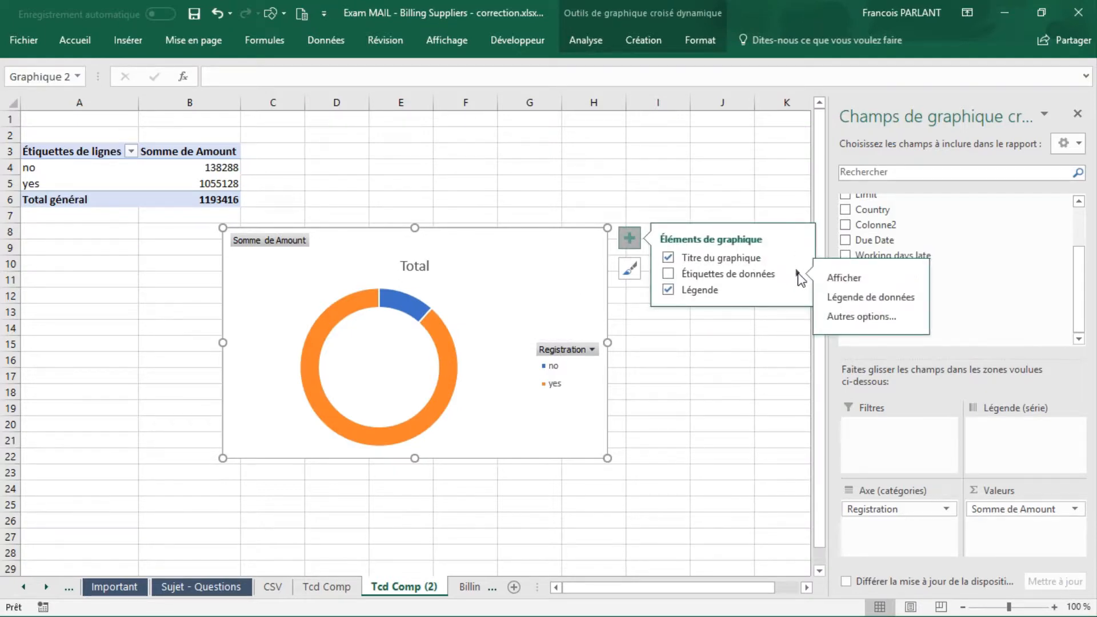
left_click(870, 298)
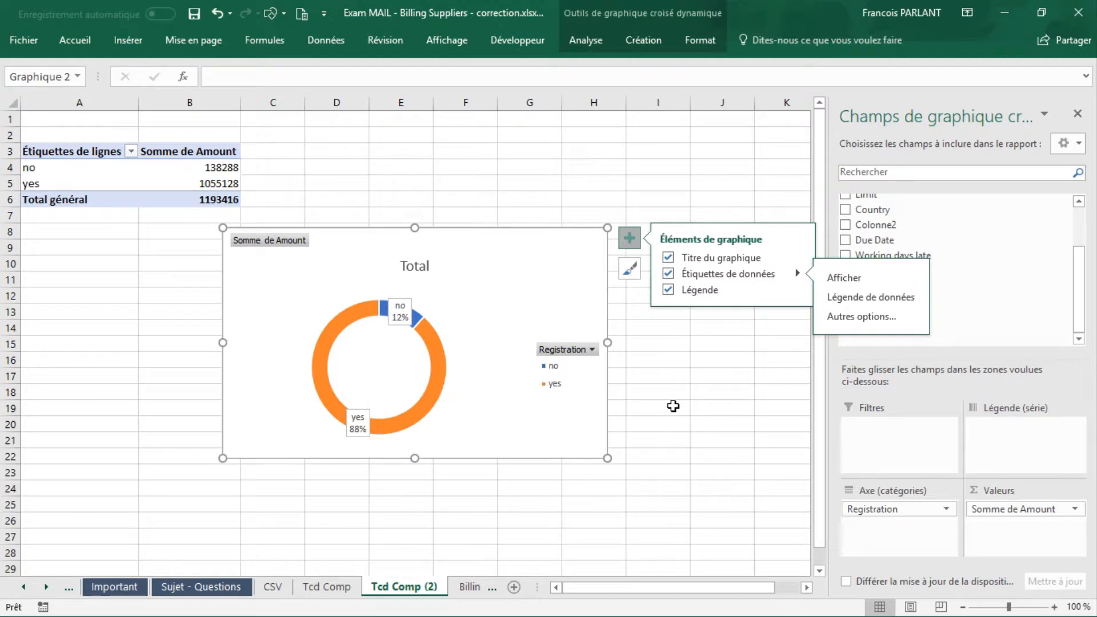
left_click(721, 389)
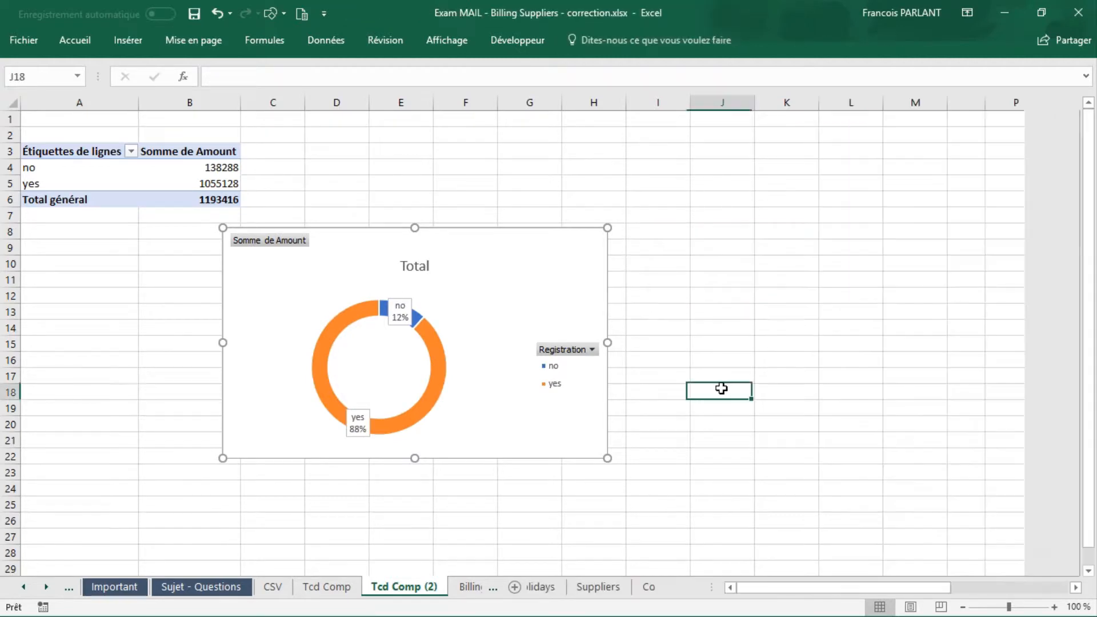
left_click(561, 273)
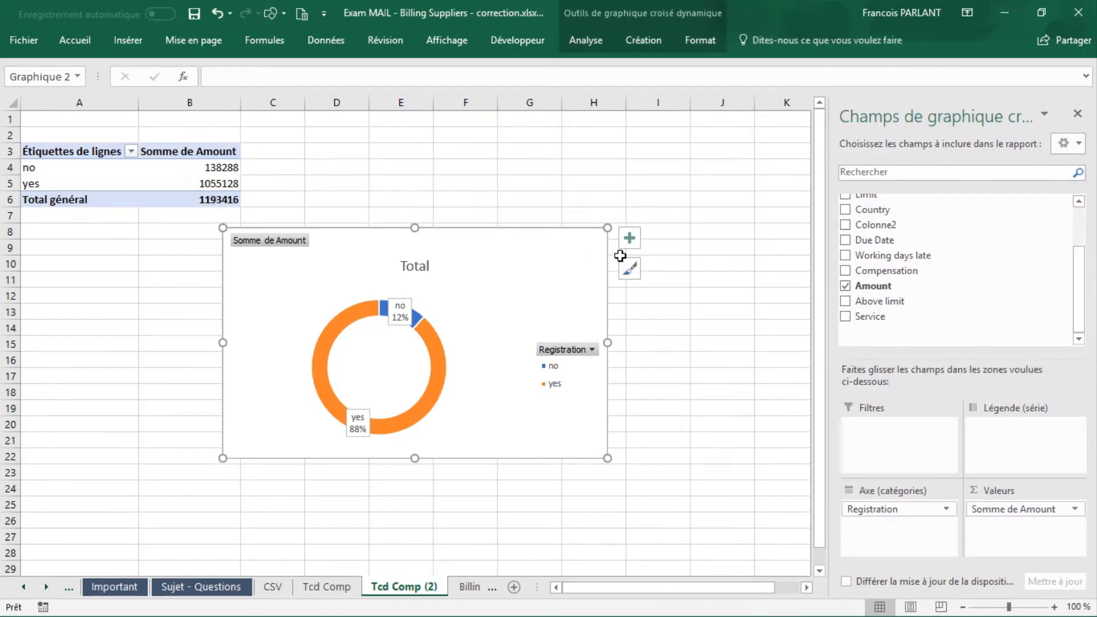
left_click(628, 238)
left_click(688, 290)
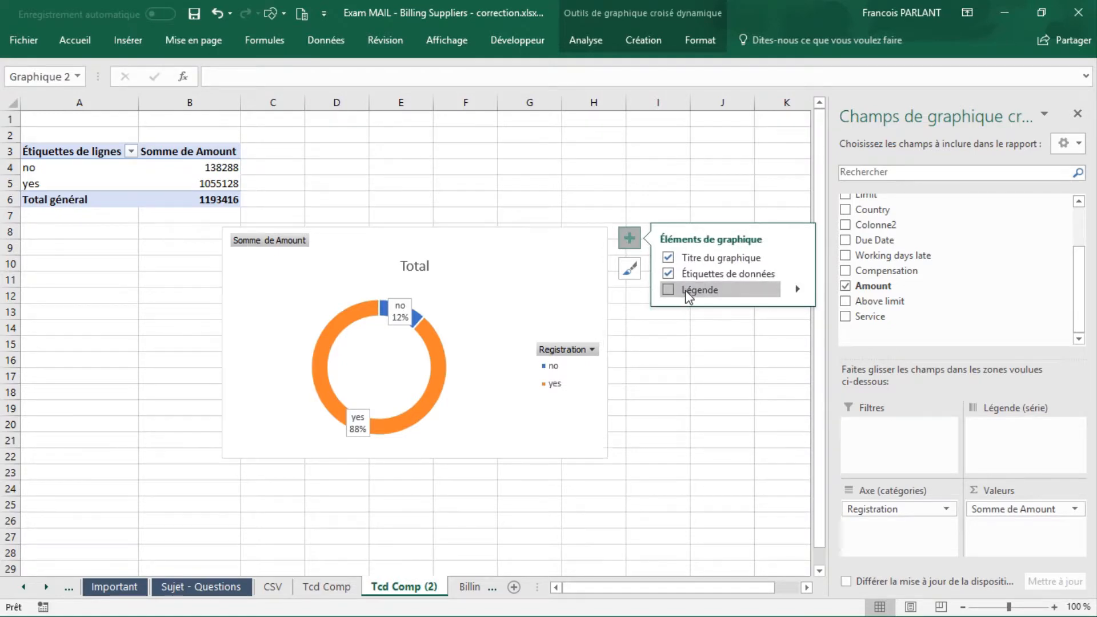
left_click(670, 389)
Step: Replace the doughnut chart's title with Registration
left_click(409, 267)
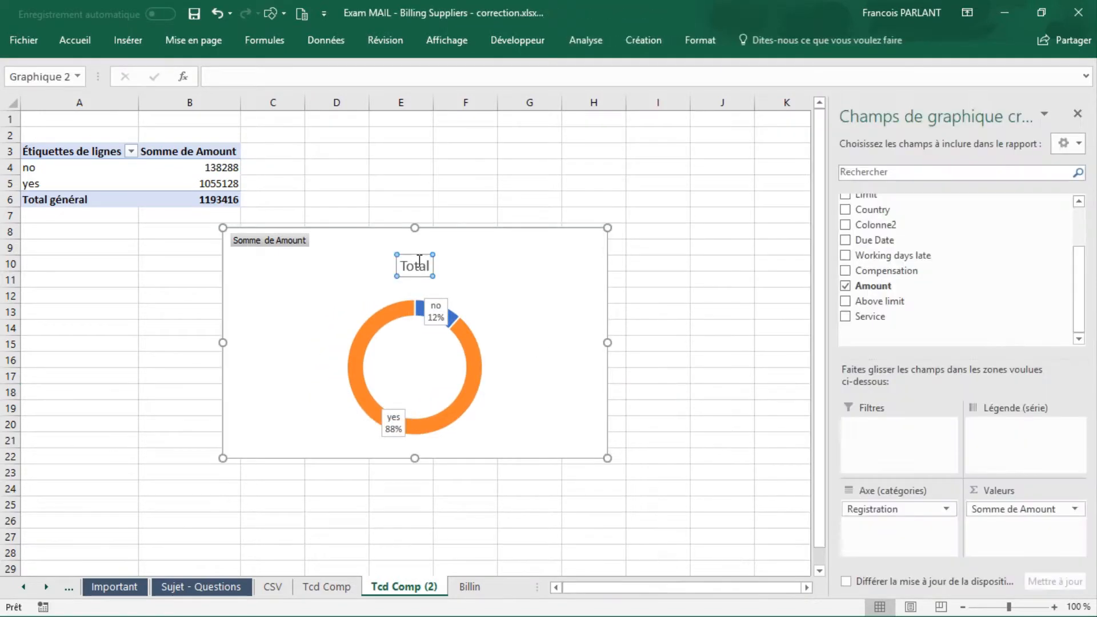
left_click_drag(402, 266, 431, 272)
type("Registration")
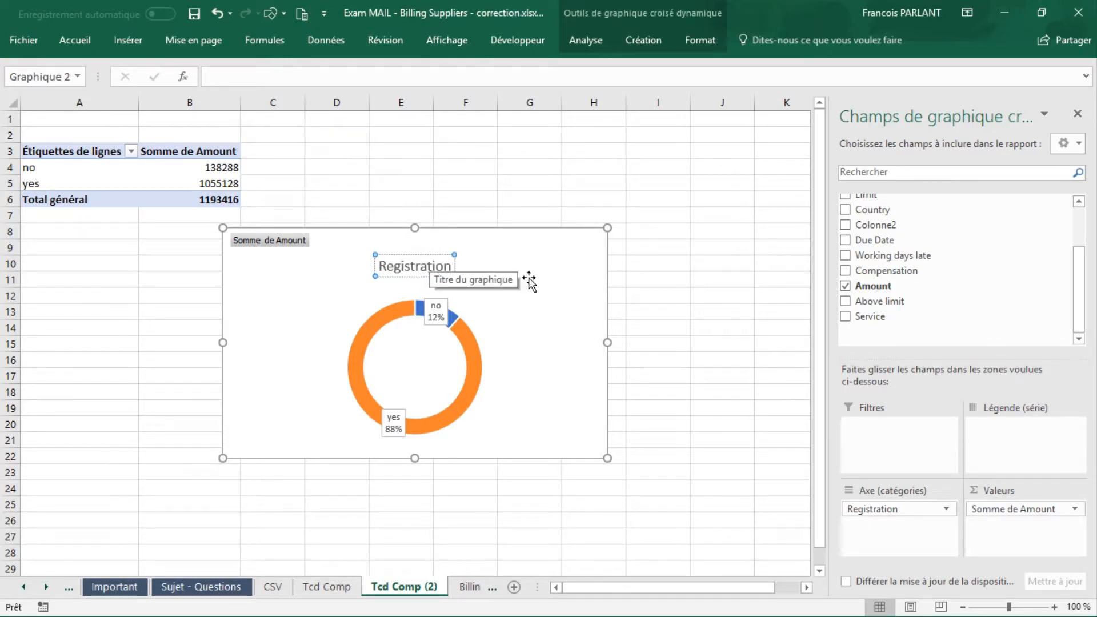
left_click(615, 284)
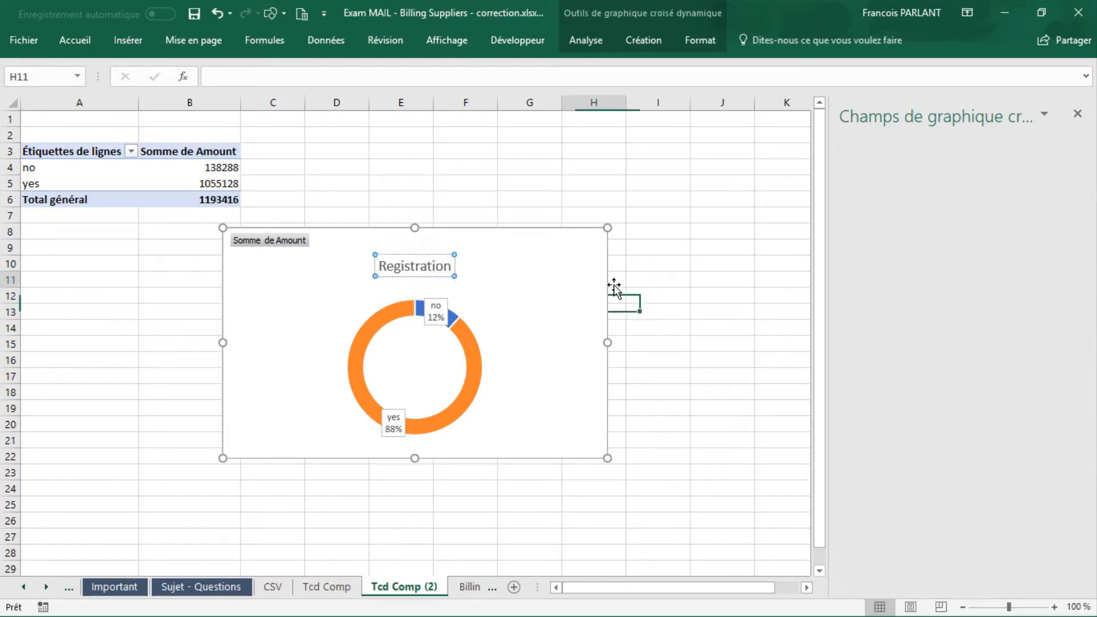
Step: Rename the Tcd Comp (2) sheet holding the Registration chart as Tcd Registration
double_click(431, 591)
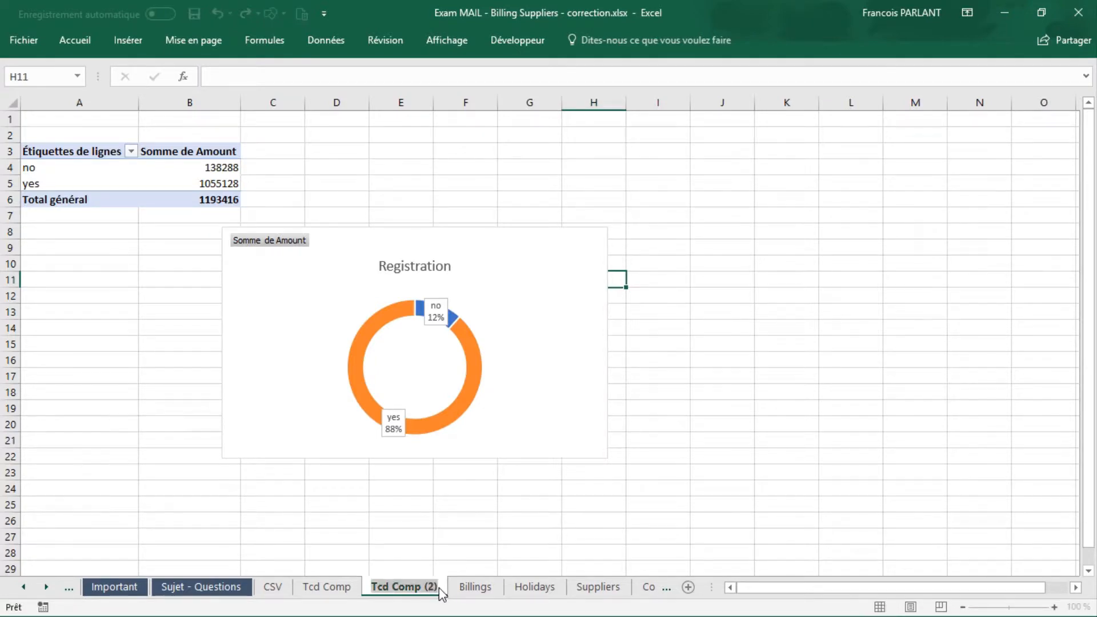
left_click(434, 590)
key("BackSpace")
key("BackSpace")
key("BackSpace")
key("BackSpace")
key("BackSpace")
key("BackSpace")
key("BackSpace")
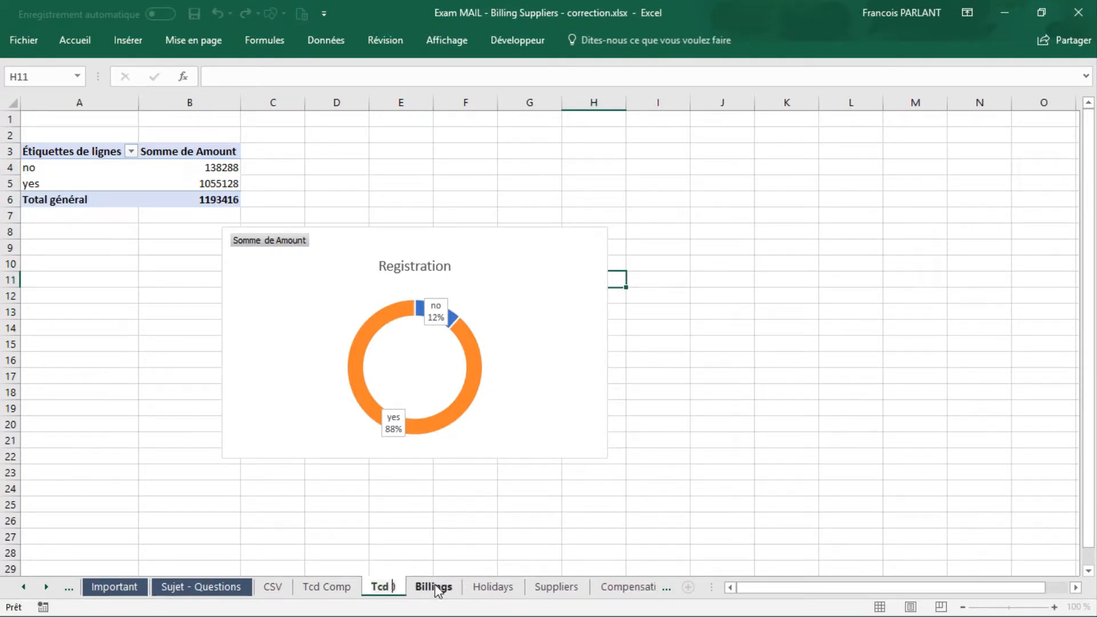
type("Registration")
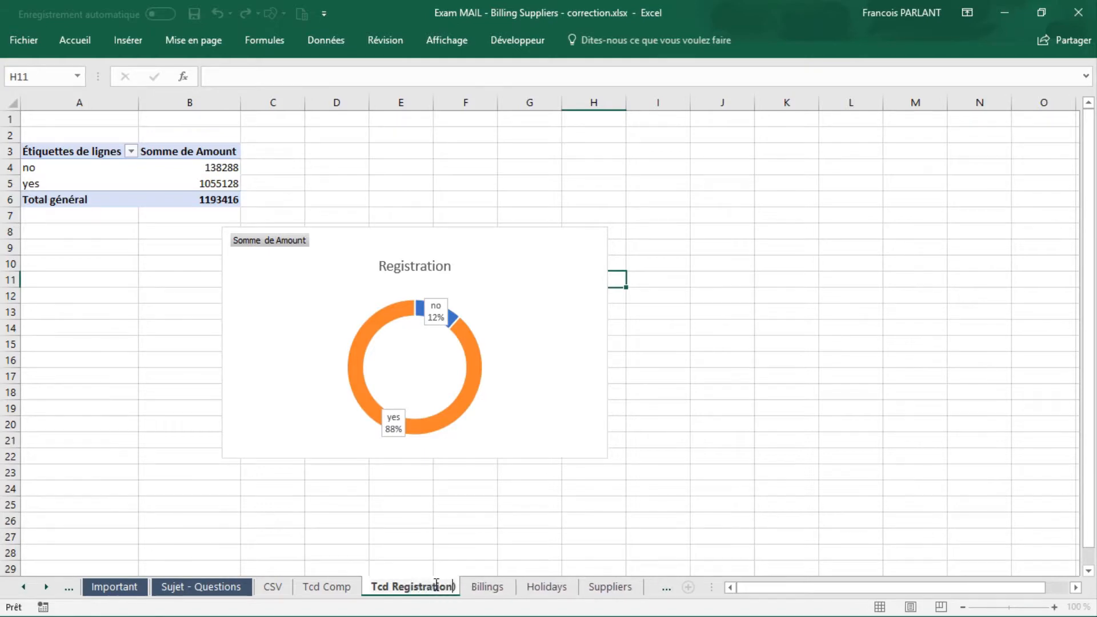
key("Delete")
key("Return")
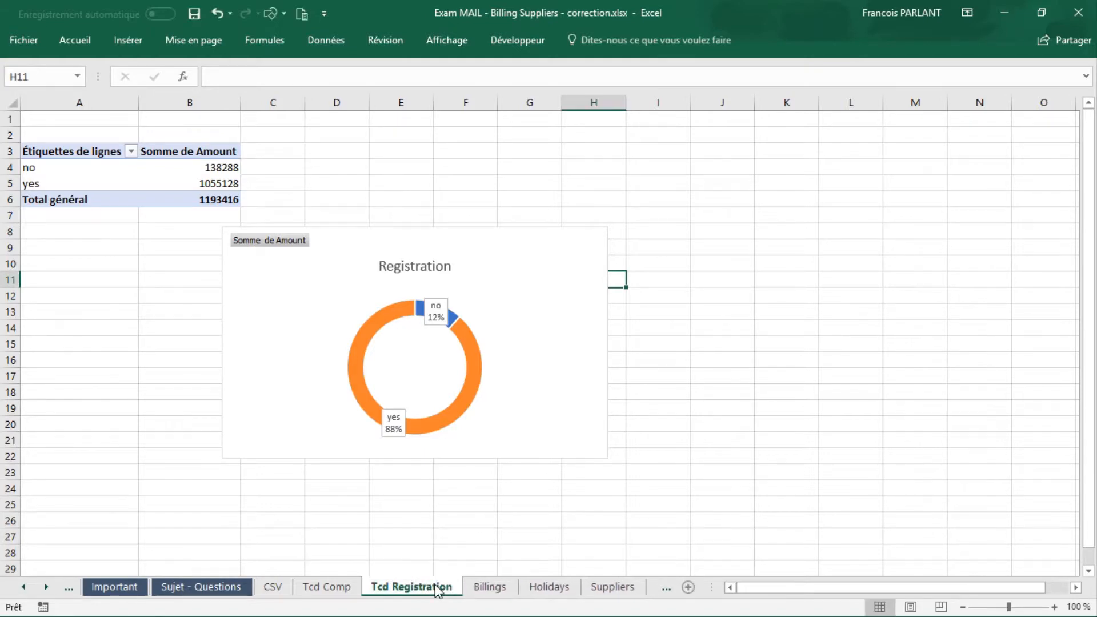
Step: Duplicate the Tcd Comp sheet, placing the copy before the Tcd Registration sheet
left_click(329, 587)
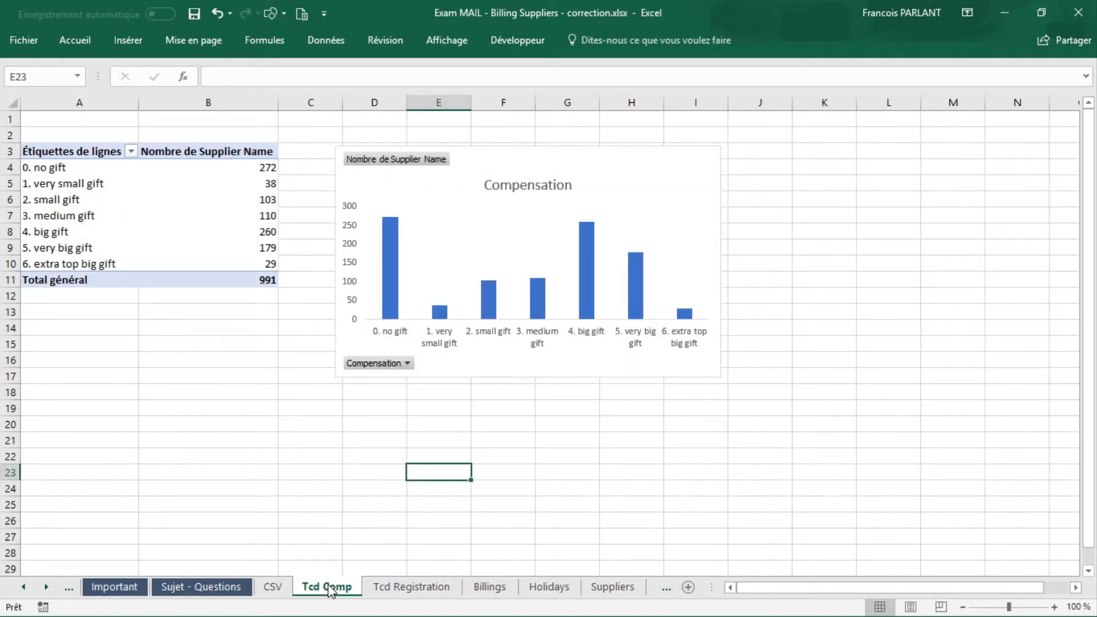
right_click(329, 588)
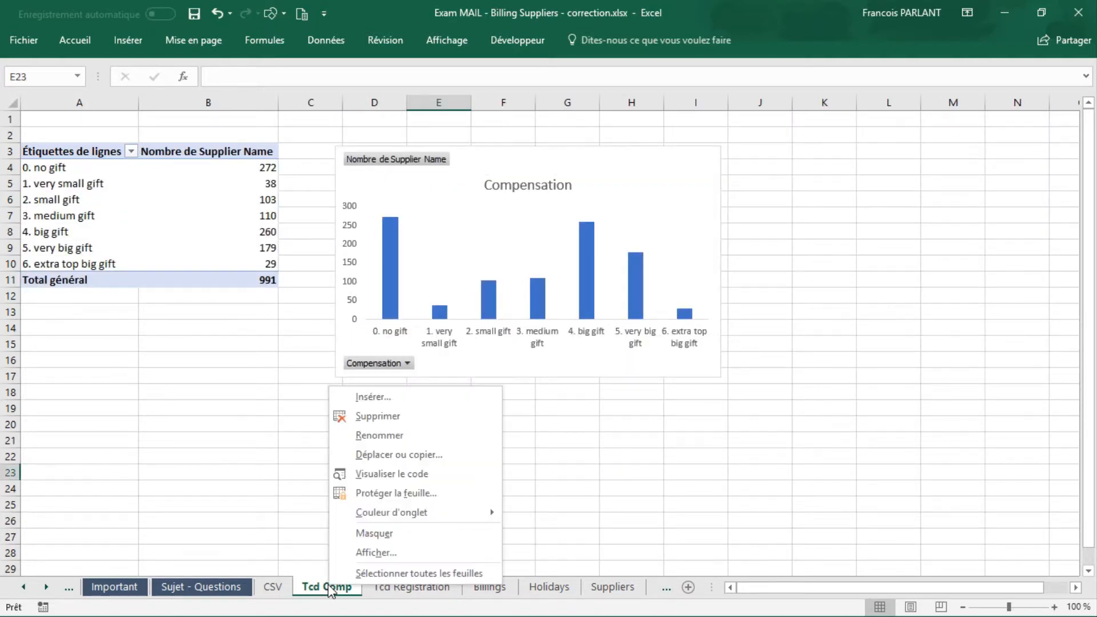
left_click(383, 455)
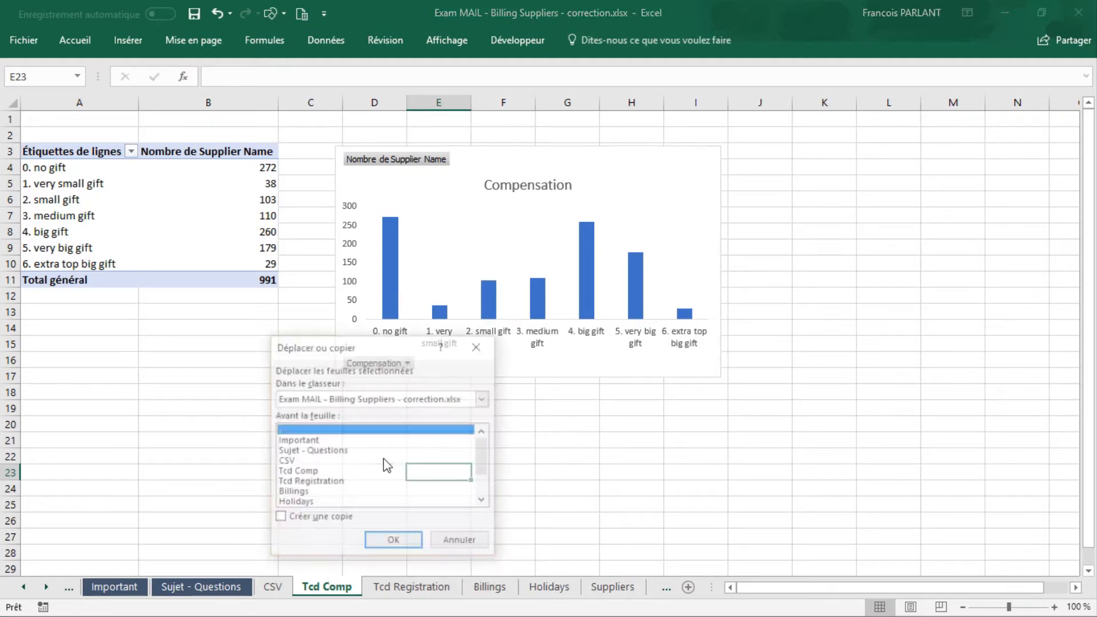
left_click(279, 518)
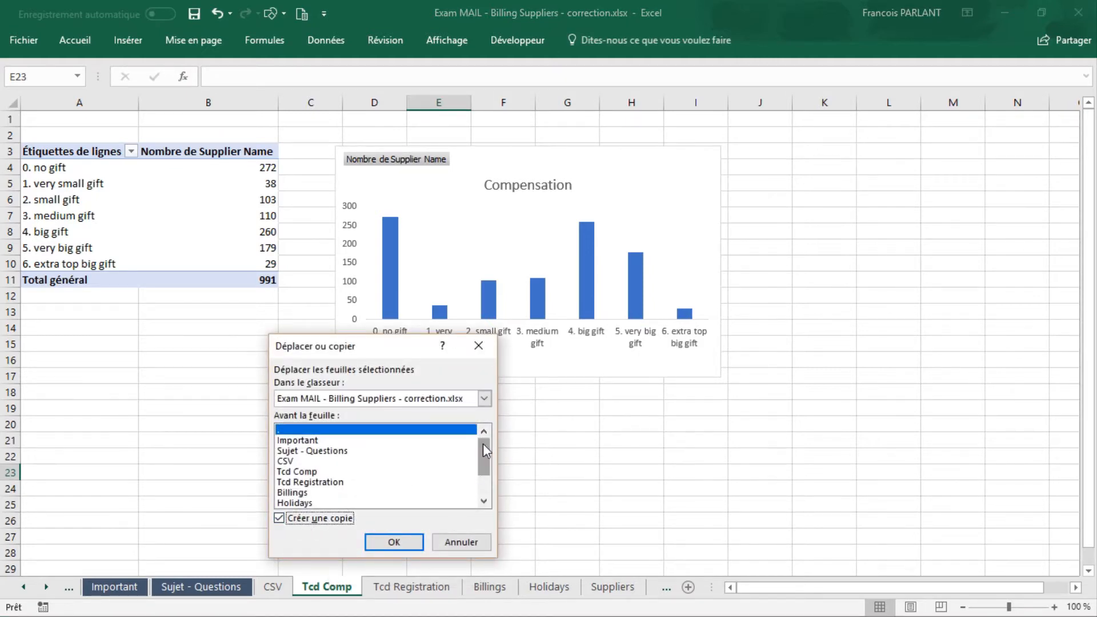
left_click(365, 482)
left_click(400, 544)
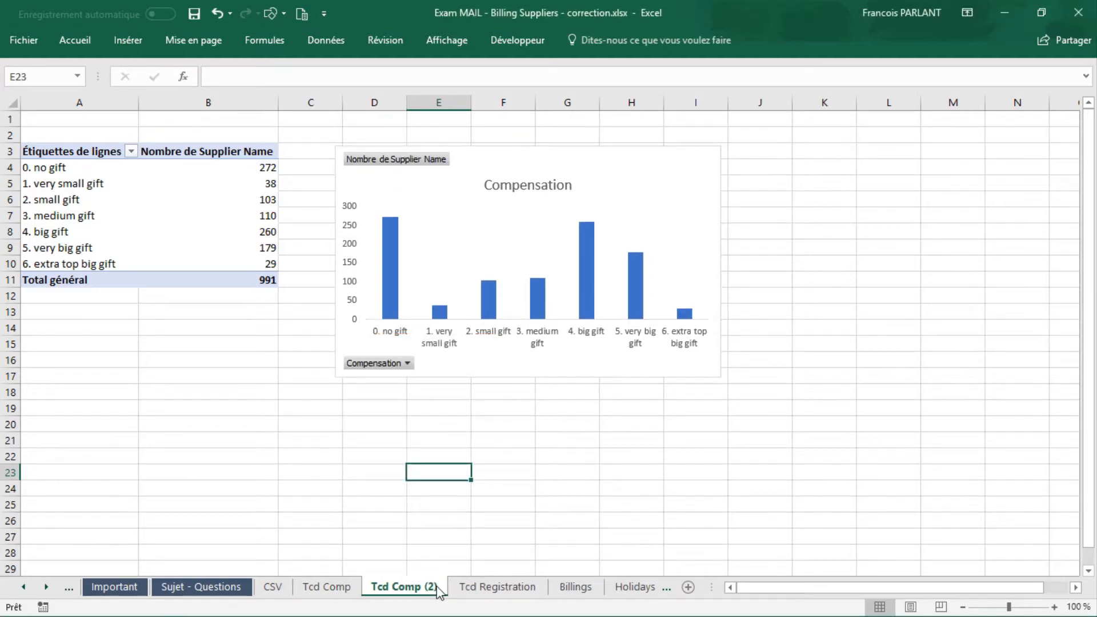
Step: Rename the new copy of the Tcd Comp sheet as Tcd above
double_click(433, 588)
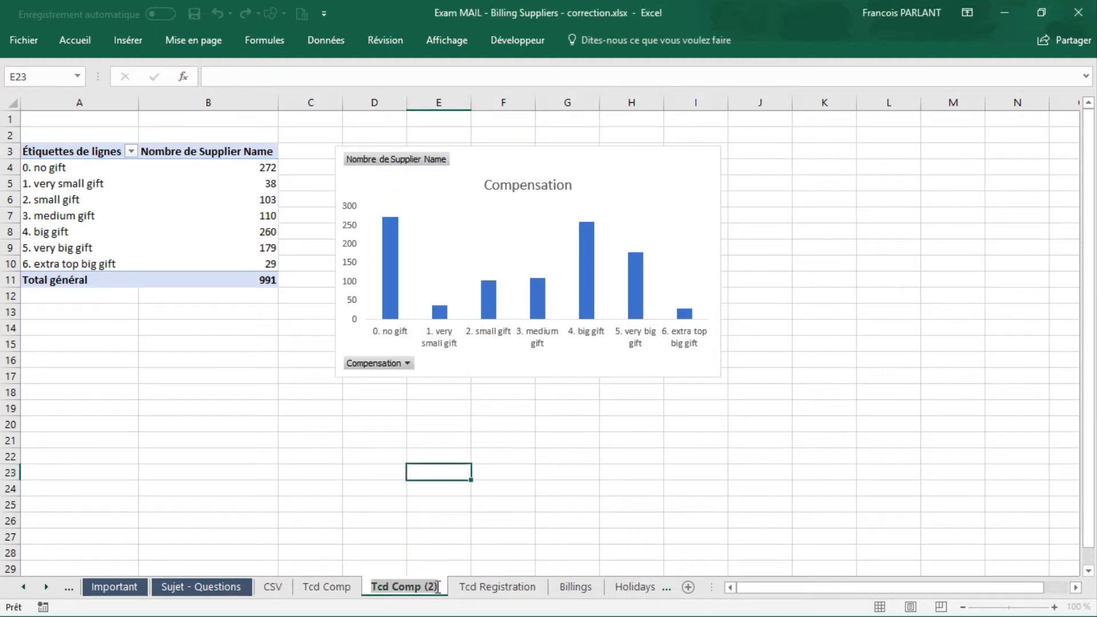
left_click(438, 587)
key("BackSpace")
key("BackSpace")
key("BackSpace")
key("BackSpace")
key("BackSpace")
key("BackSpace")
key("BackSpace")
key("BackSpace")
type("a")
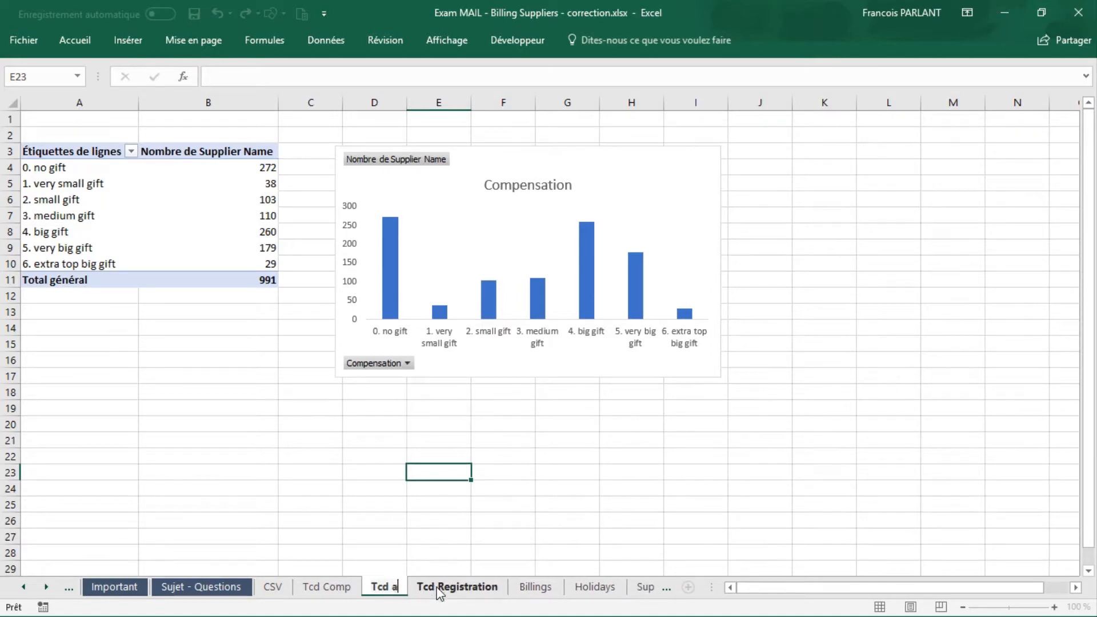
type("bove")
key("Return")
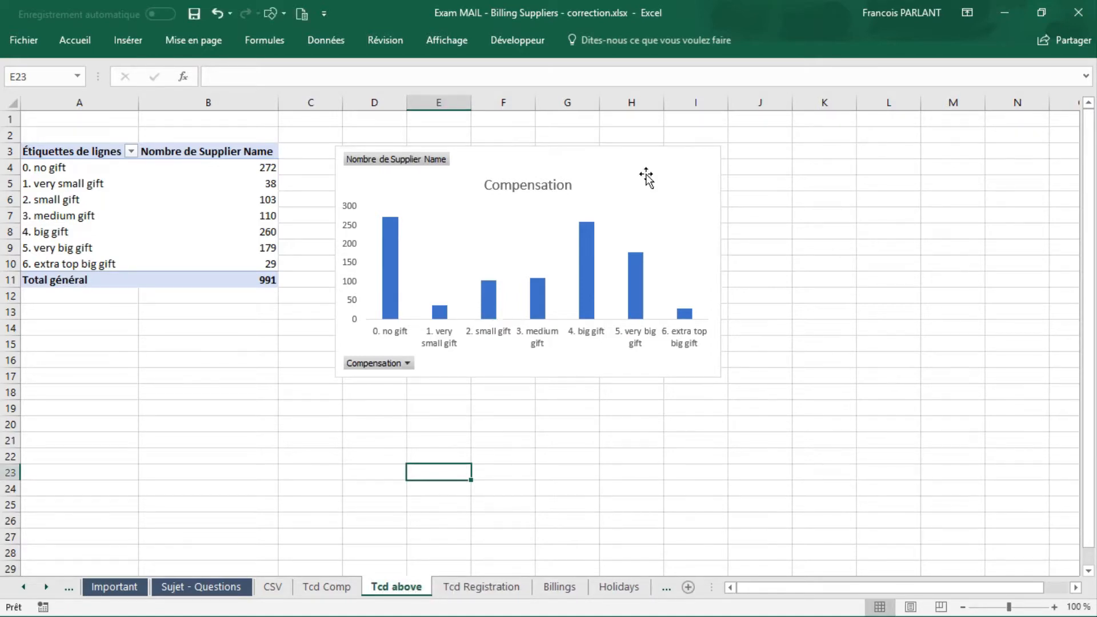
Step: Delete the copied Compensation chart and rebuild the pivot table with Above limit as rows and the count of Above limit as values
left_click(674, 166)
key("Delete")
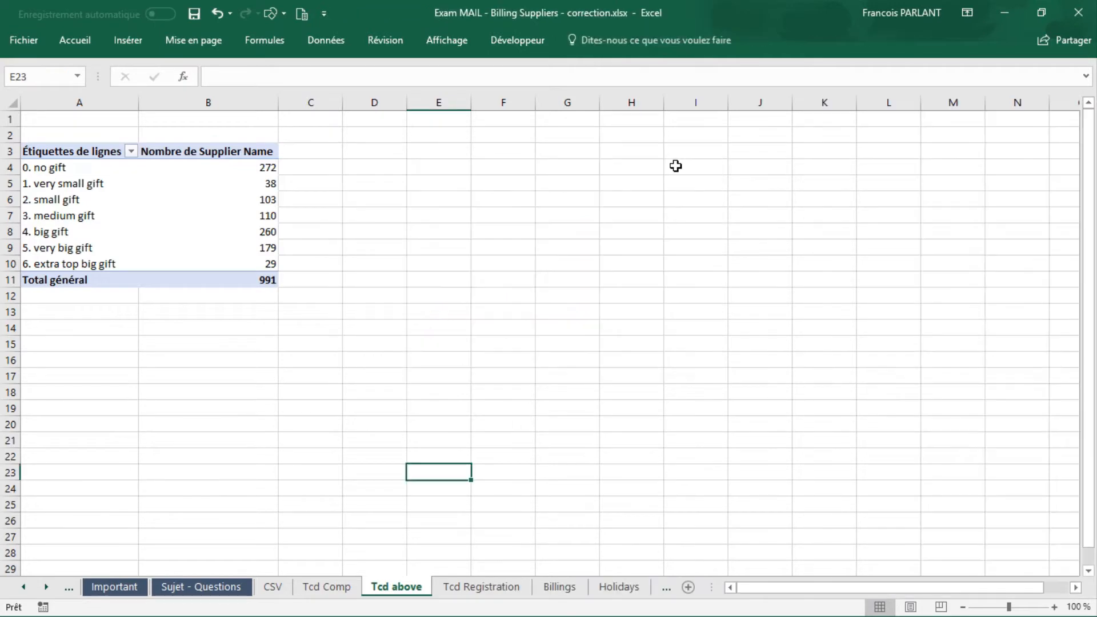
left_click(218, 187)
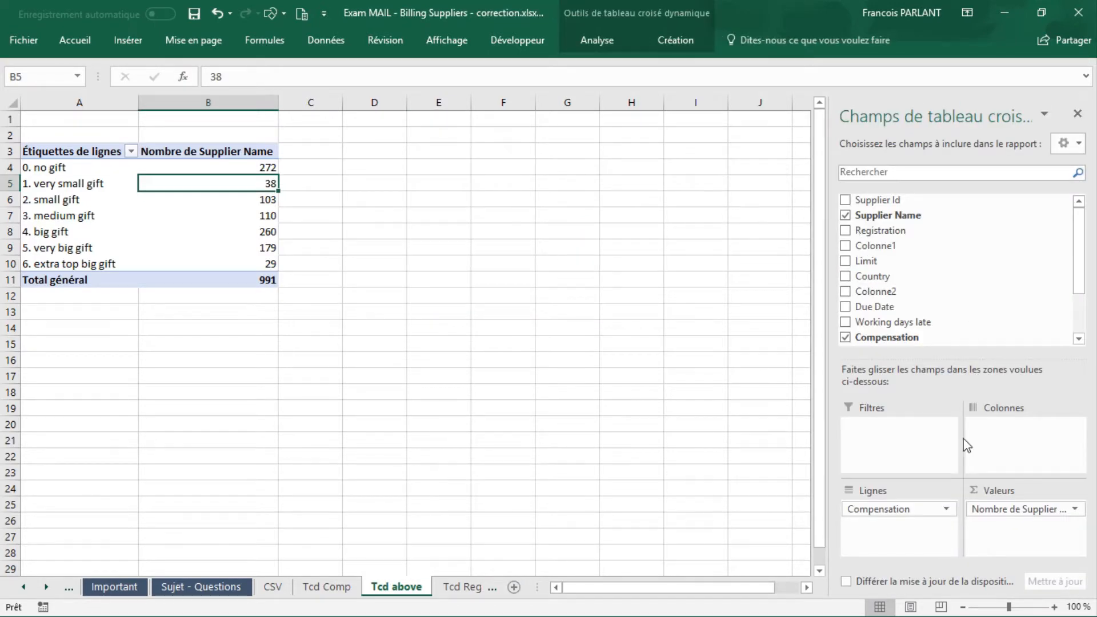
left_click_drag(912, 507, 1006, 280)
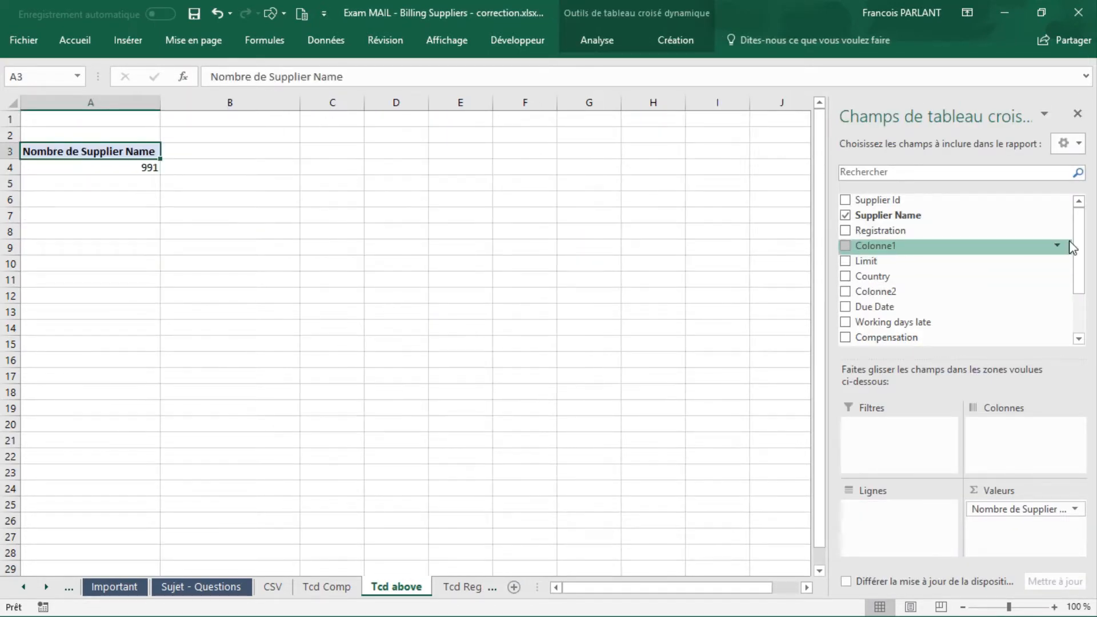
left_click_drag(1006, 509, 974, 342)
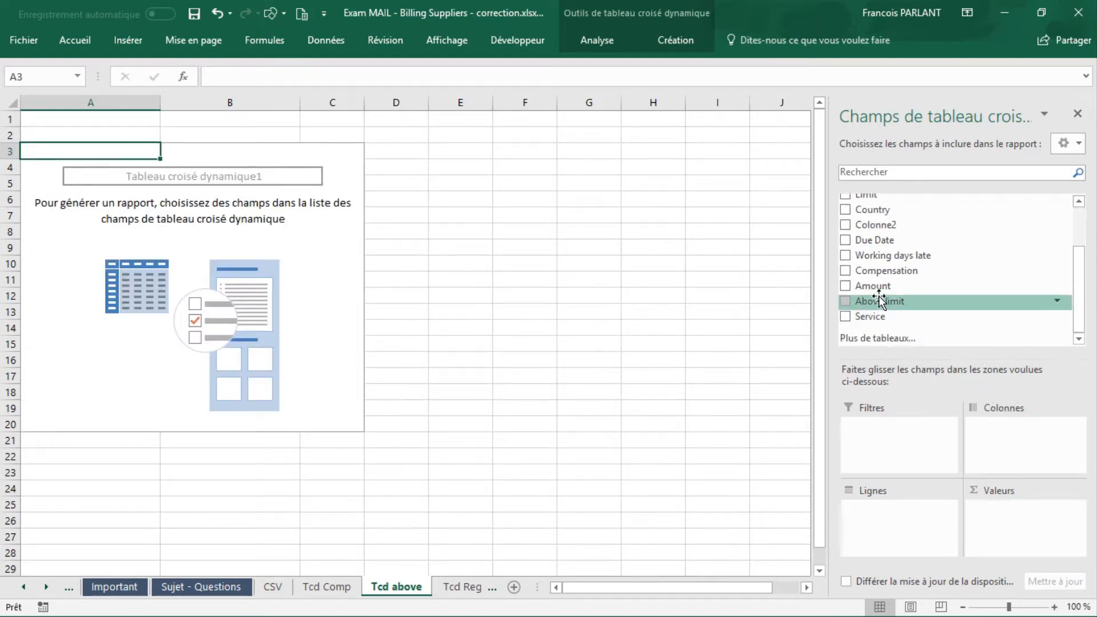
left_click_drag(880, 297, 874, 510)
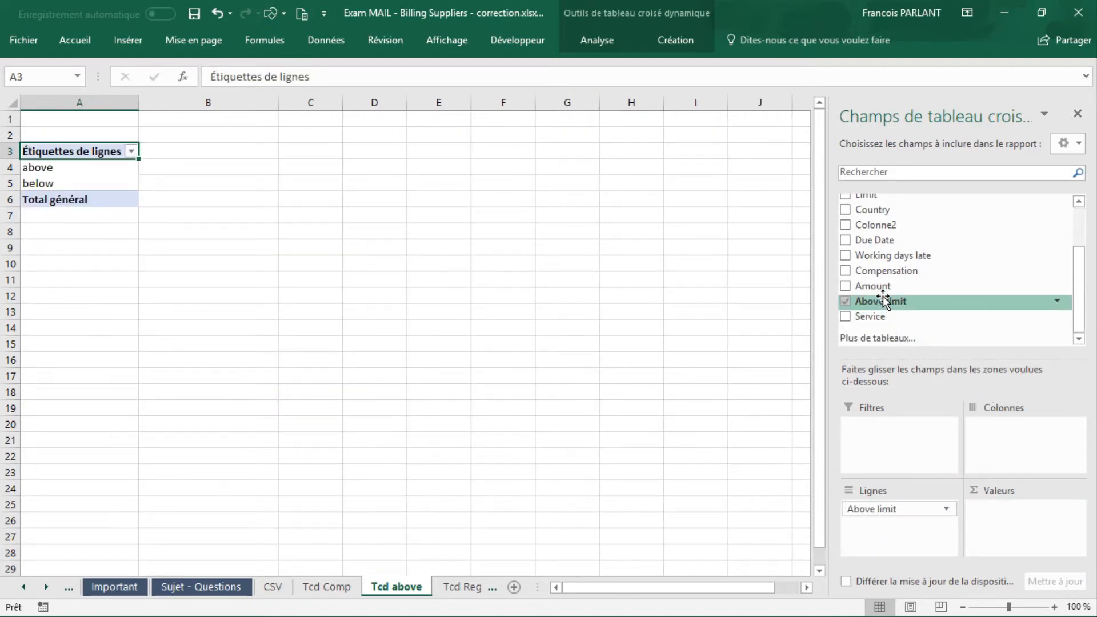
left_click_drag(883, 300, 993, 517)
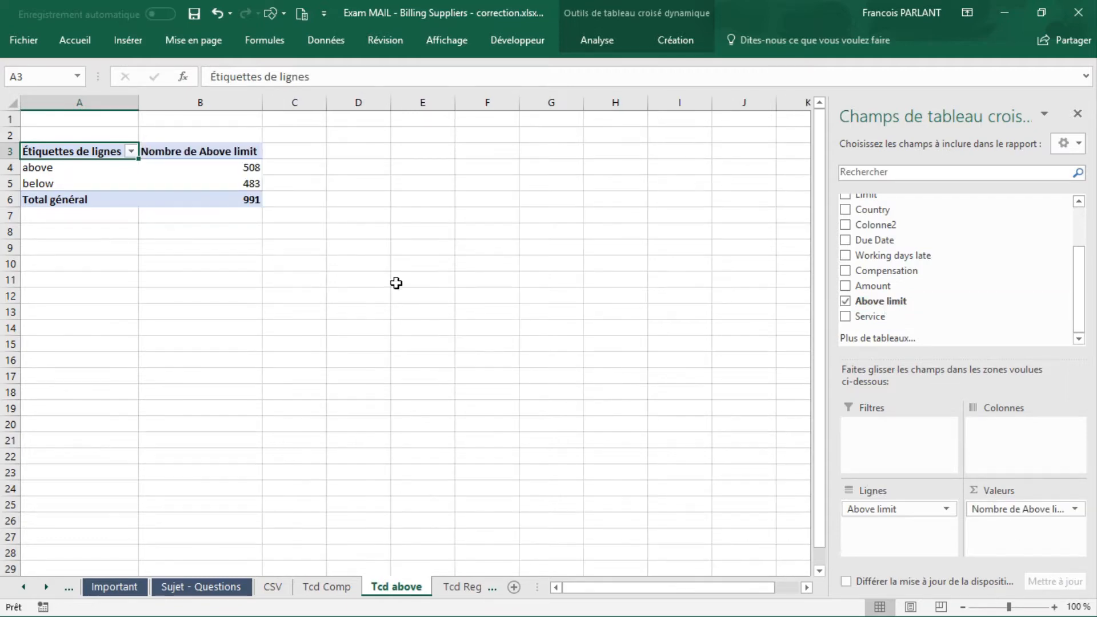
Step: Insert a doughnut pivot chart from the Above limit pivot table
left_click(198, 164)
left_click(123, 34)
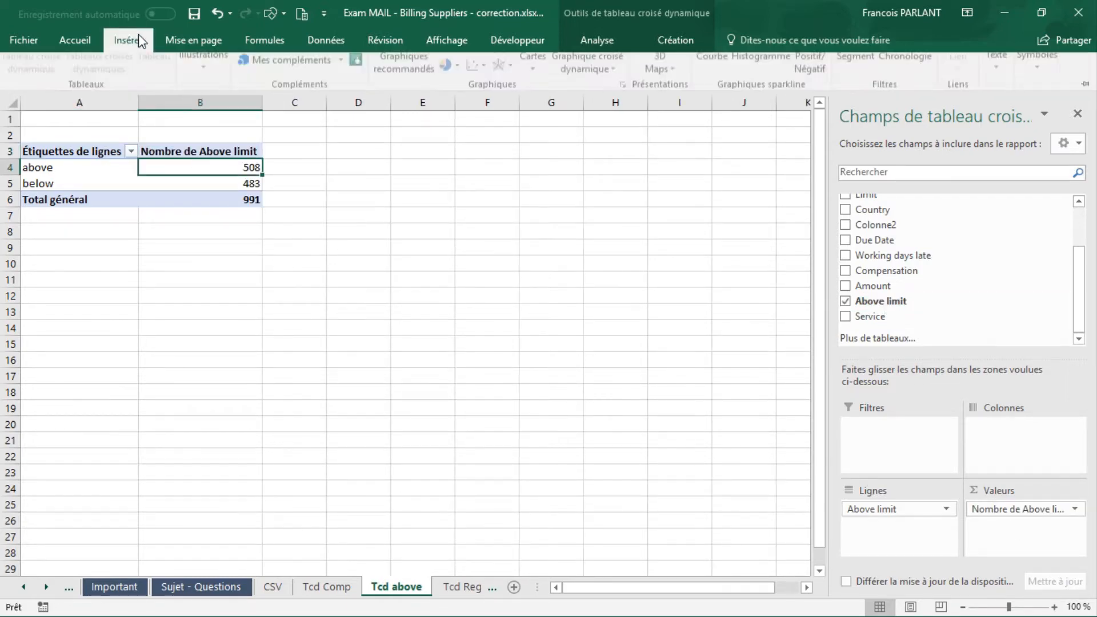
left_click(456, 103)
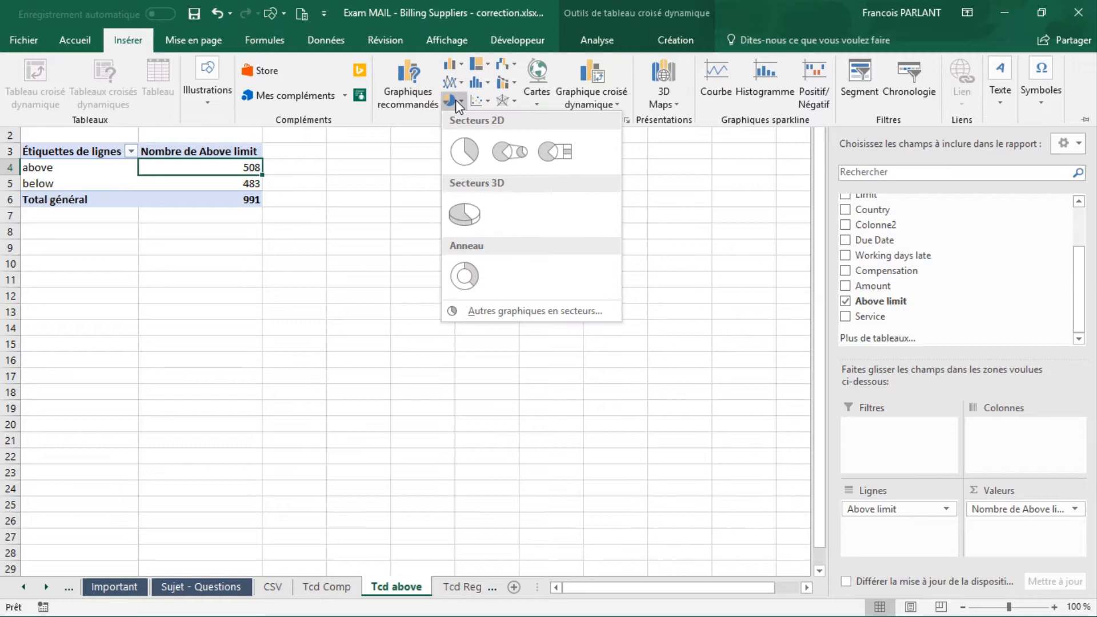
left_click(465, 277)
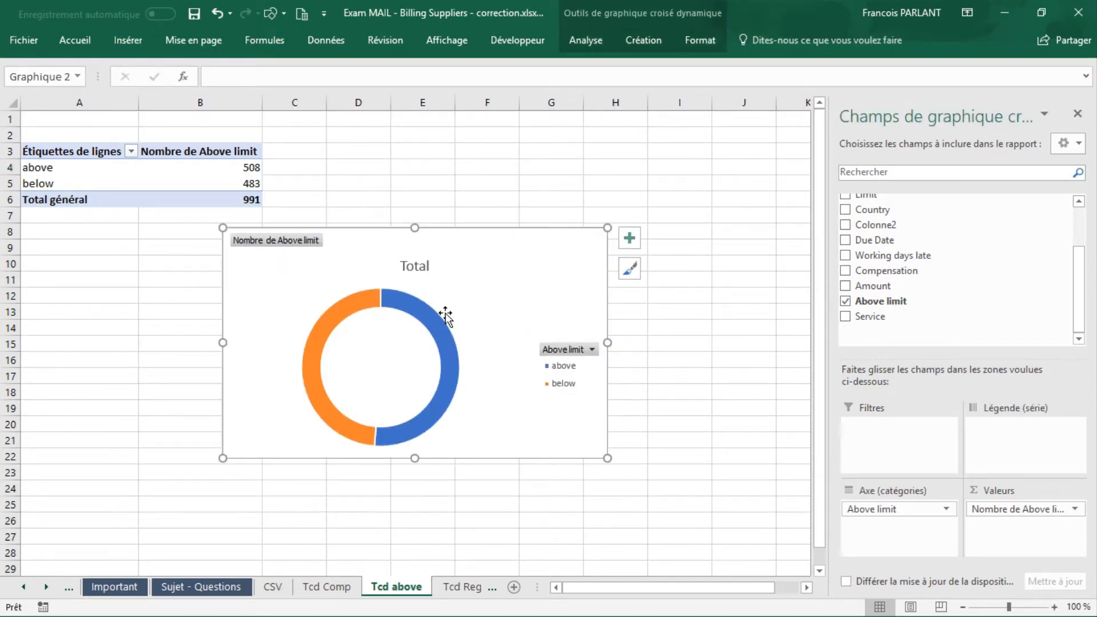
Step: Add data callout labels to the Above limit doughnut chart and remove its legend
left_click(631, 240)
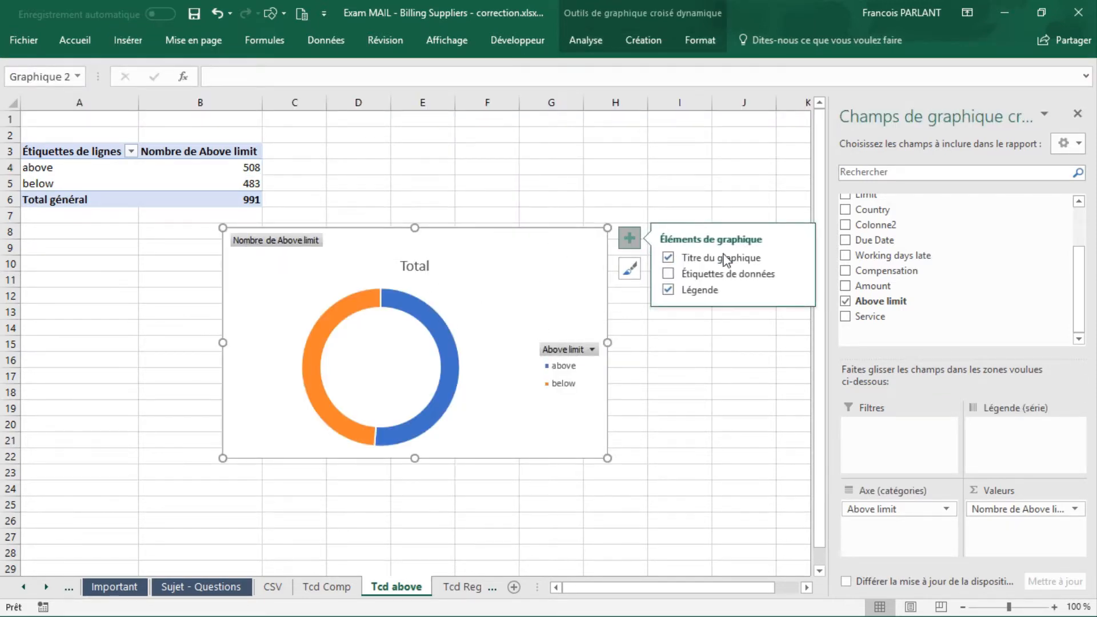
left_click(797, 274)
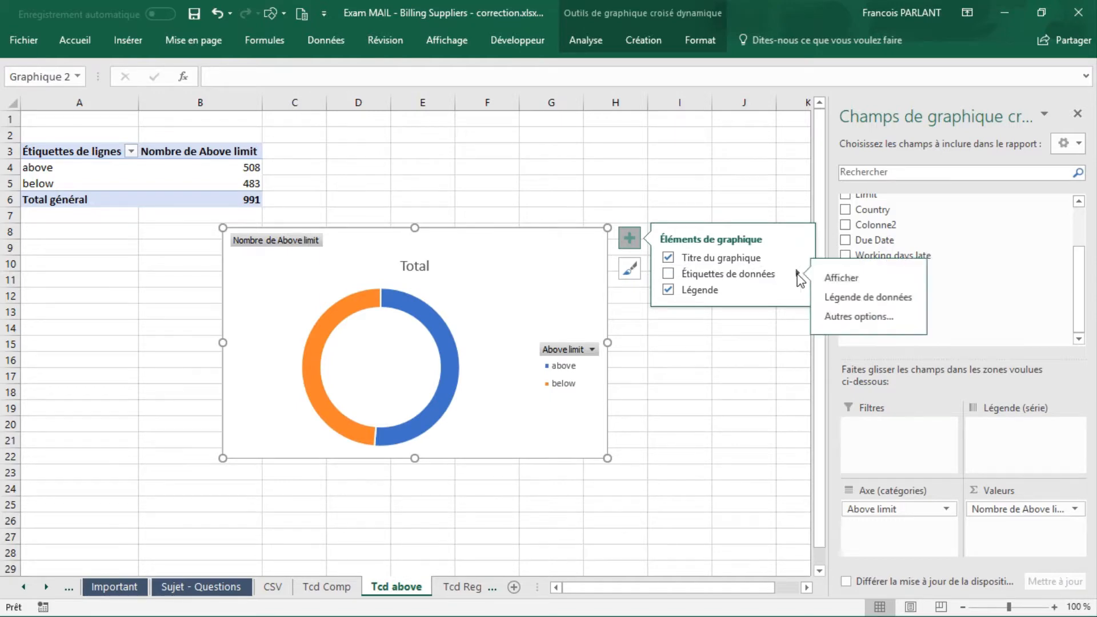
left_click(870, 297)
left_click(668, 289)
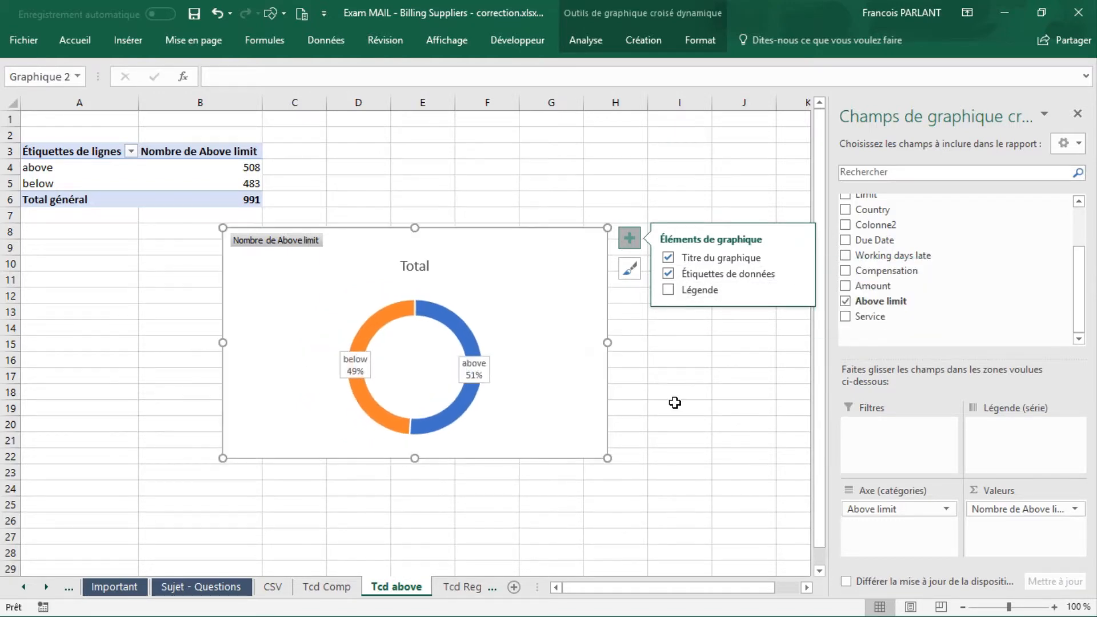
Step: Replace the Above limit doughnut chart's title with Above the limit
left_click(408, 265)
double_click(404, 267)
type("Ab")
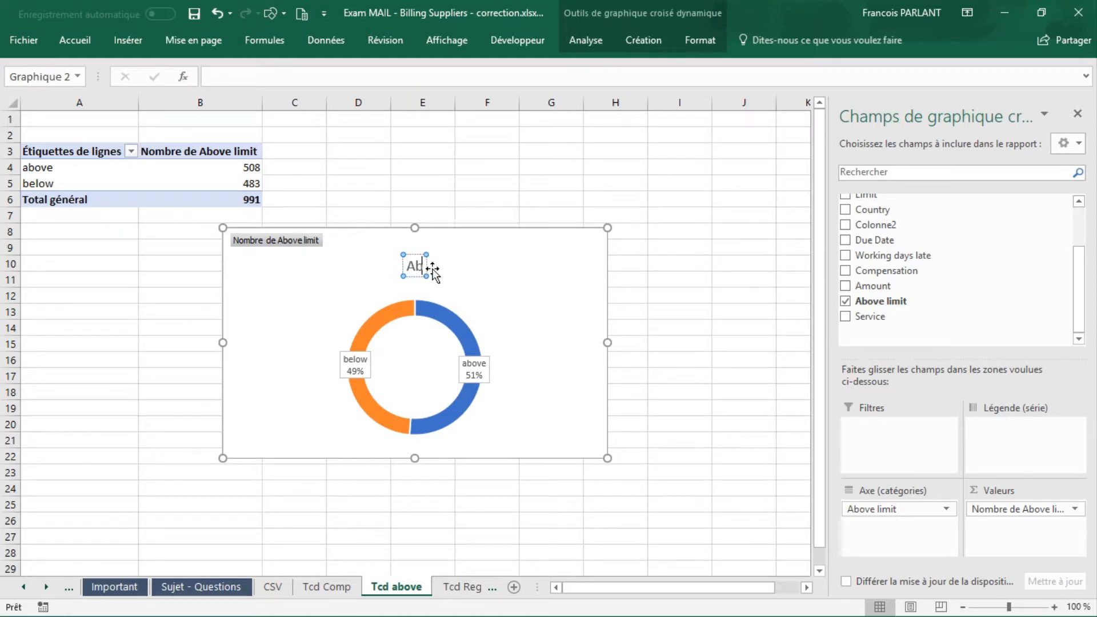
type("ove the limit")
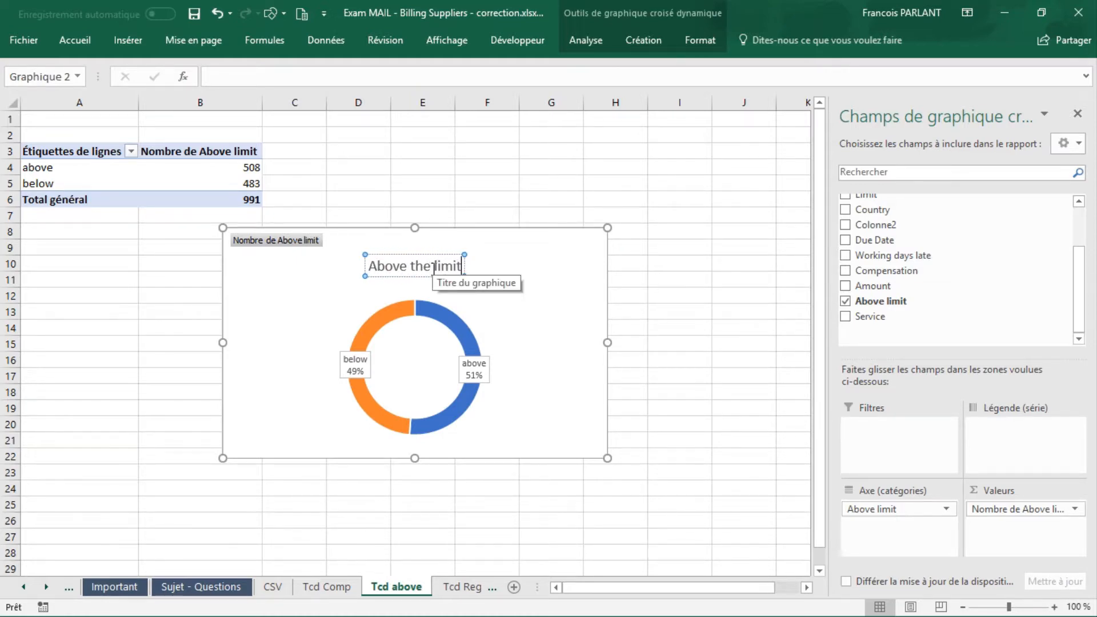
left_click(684, 313)
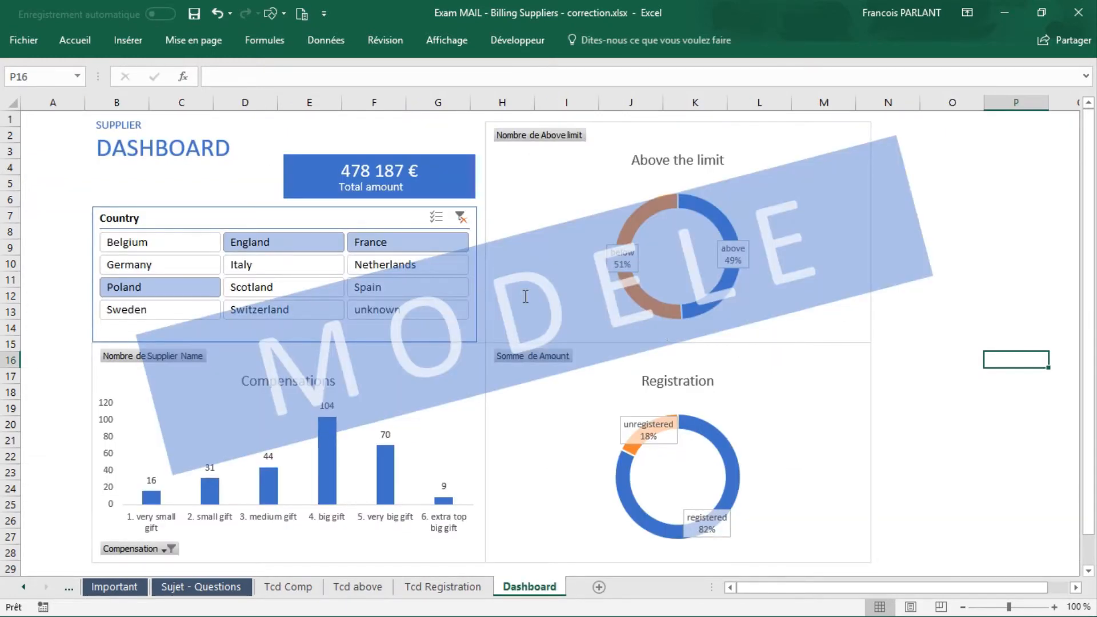
Step: Delete the grouped MODELE example picture from the Dashboard sheet
left_click(526, 297)
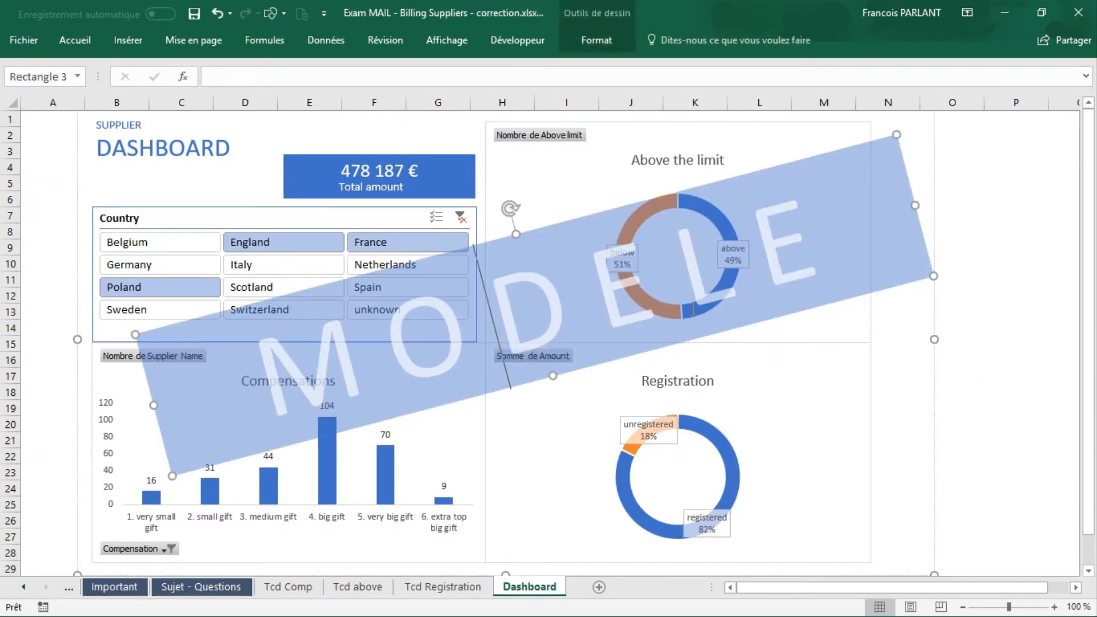
left_click(820, 380)
left_click(927, 381)
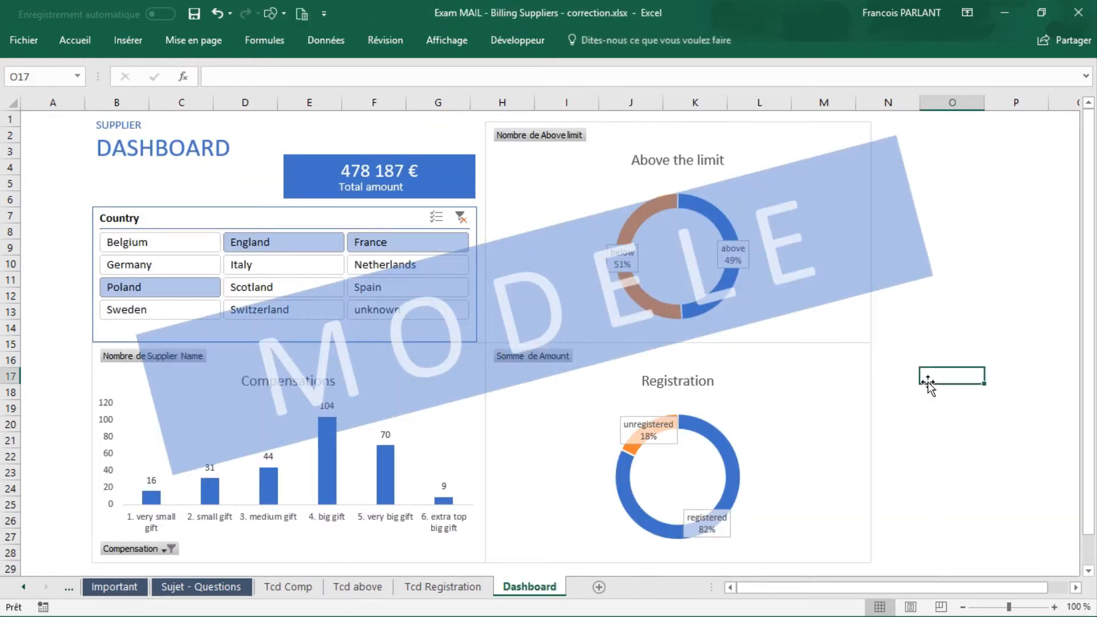
left_click(853, 381)
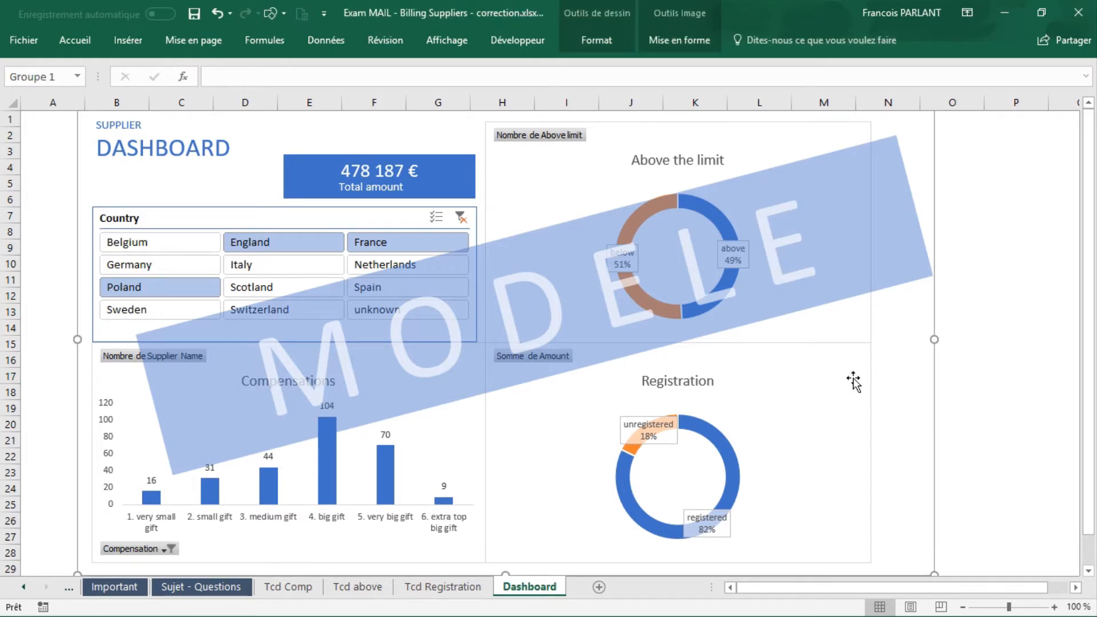
key("Delete")
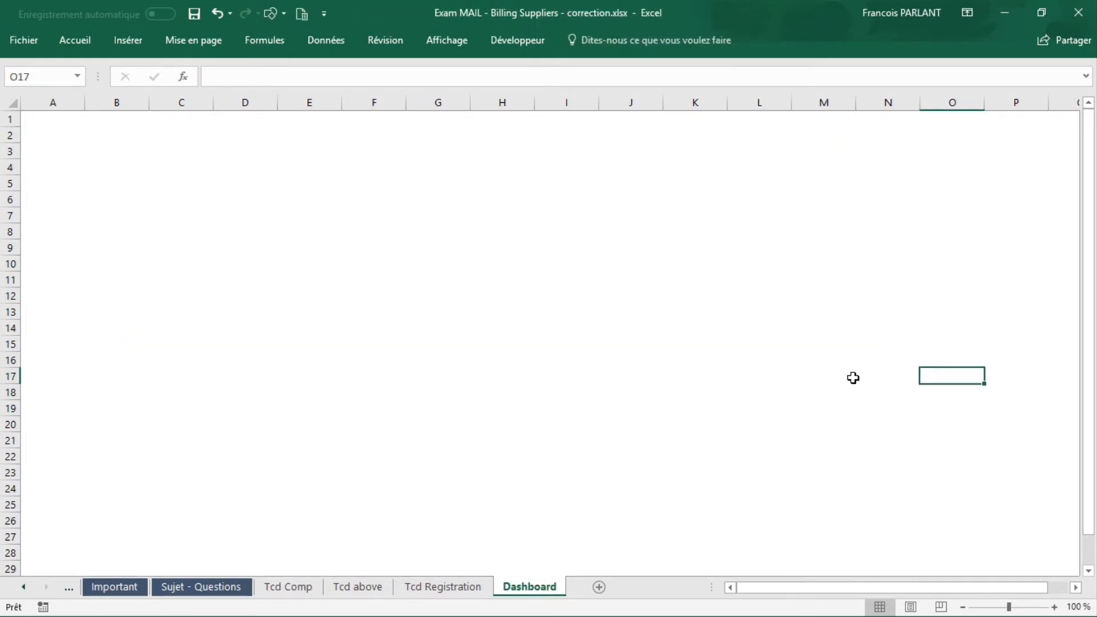
Step: Move the Compensation chart from the Tcd Comp sheet to the Dashboard sheet, placing it at cell B8
left_click(301, 585)
left_click(517, 229)
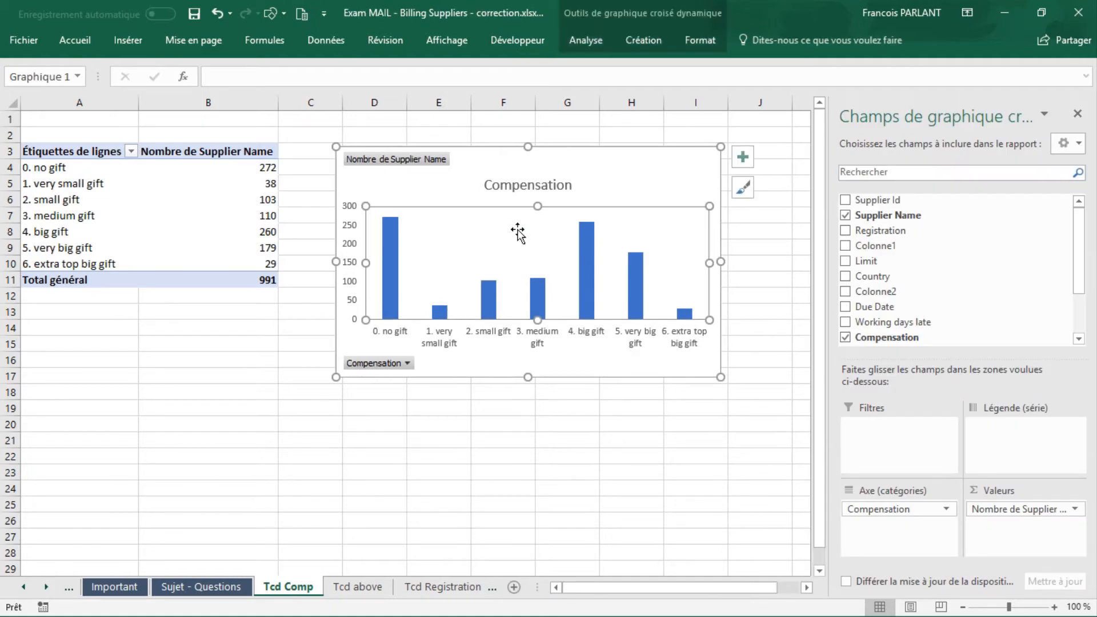
left_click(743, 157)
left_click(640, 148)
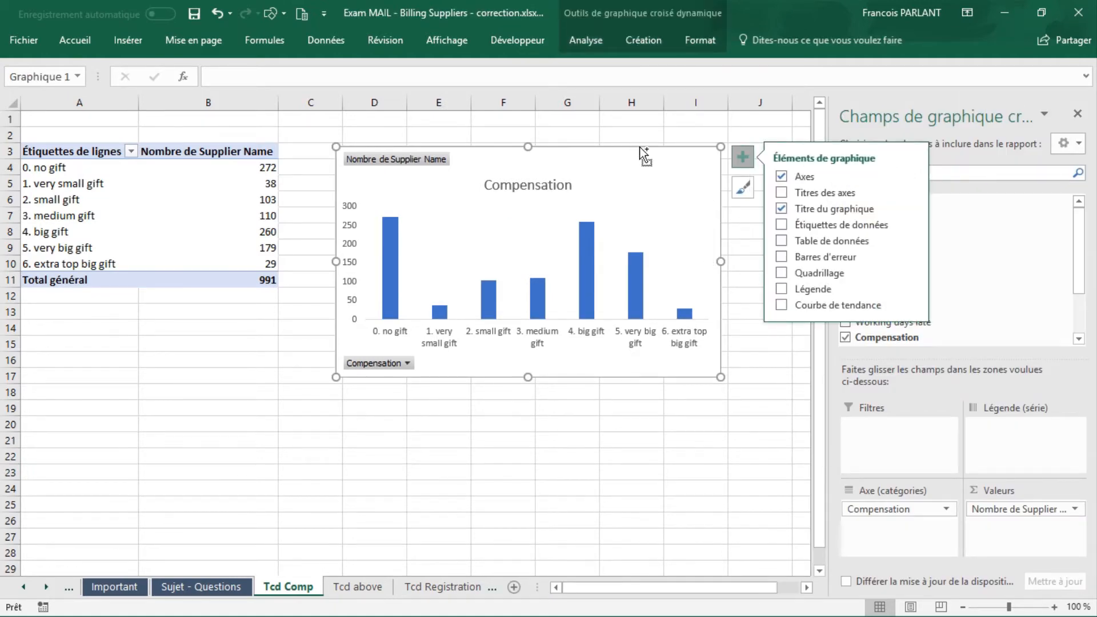
left_click(644, 152)
key("Delete")
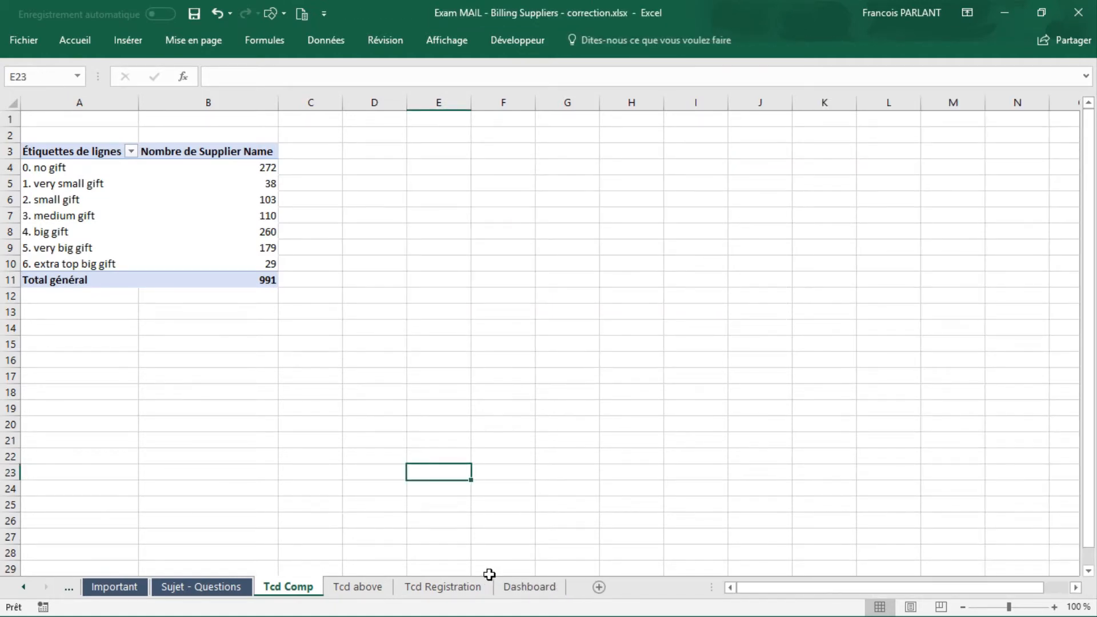
left_click(527, 588)
left_click(100, 231)
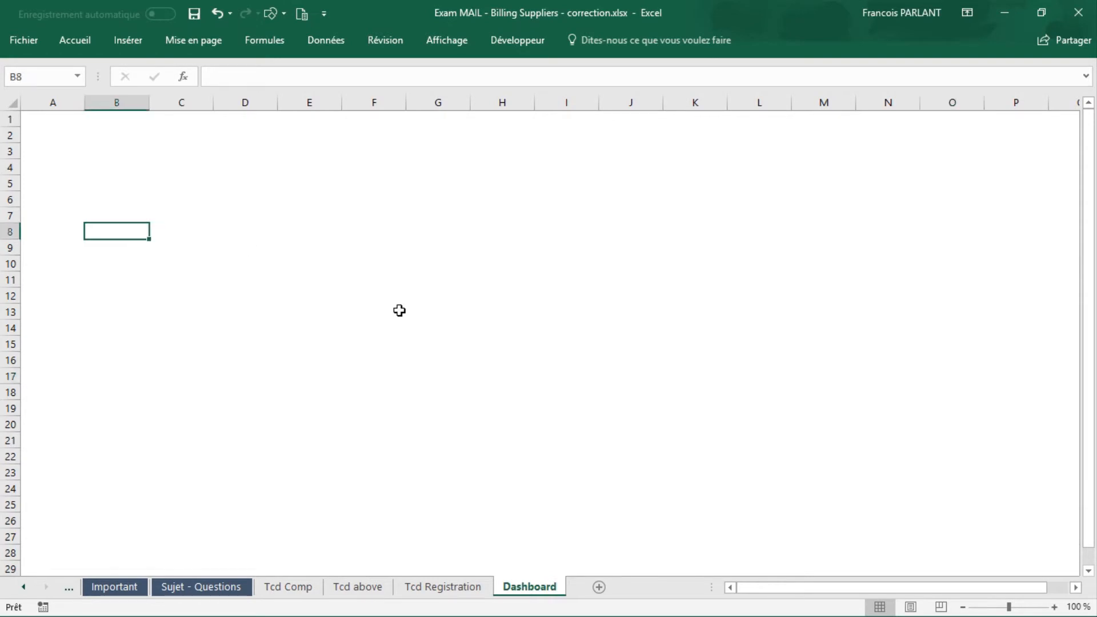
key("ctrl+v")
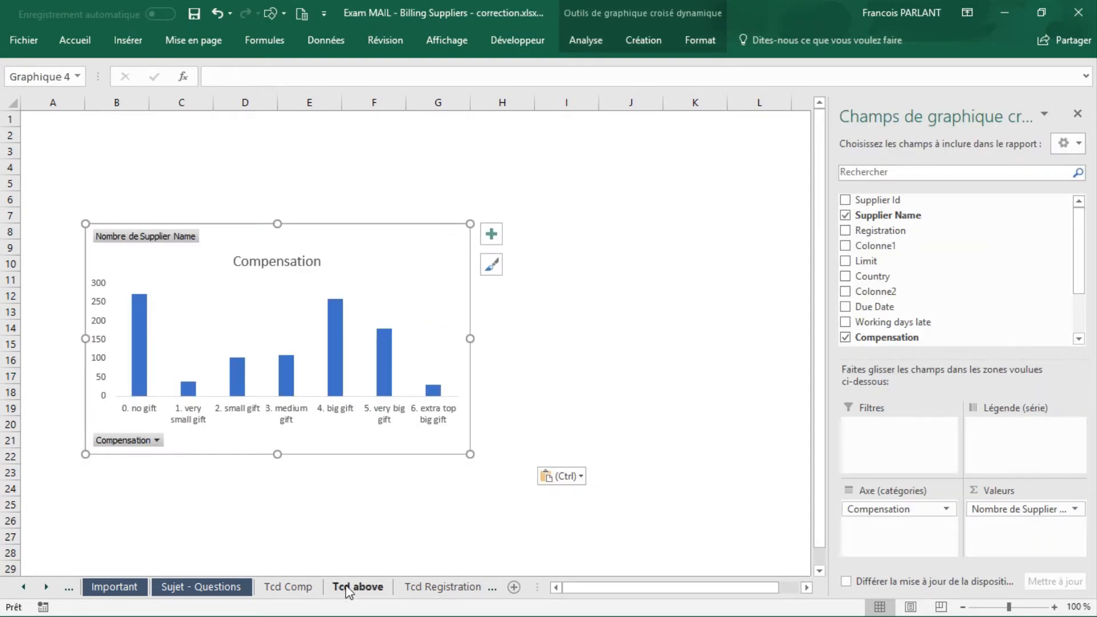
Step: Move the Above the limit doughnut chart from the Tcd above sheet to the Dashboard sheet at cell I2
left_click(350, 587)
left_click(568, 264)
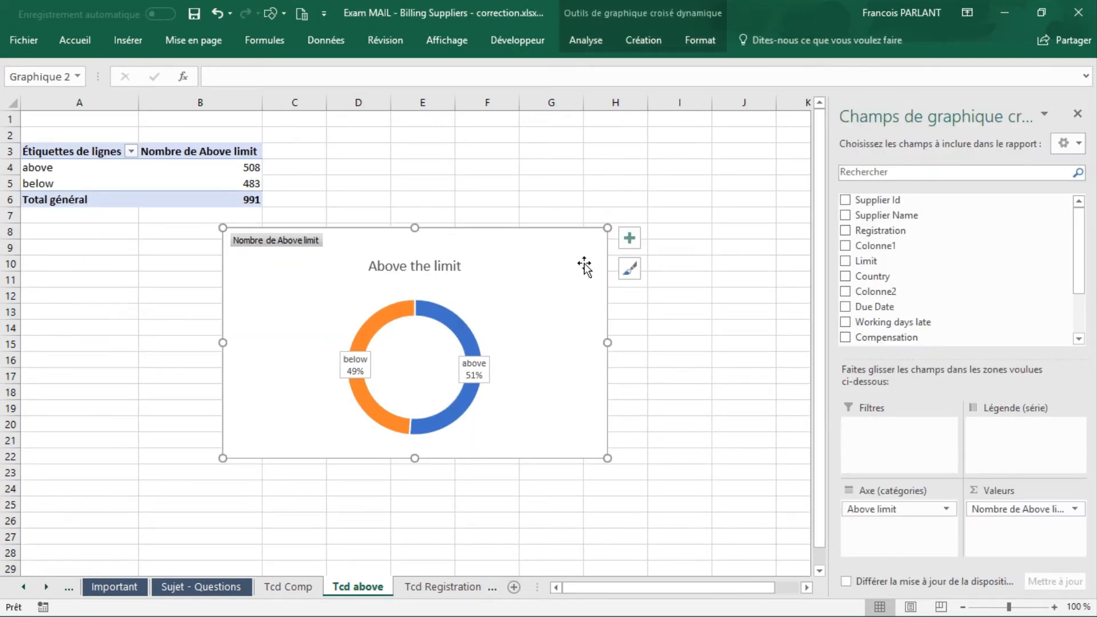
key("ctrl+x")
left_click(540, 589)
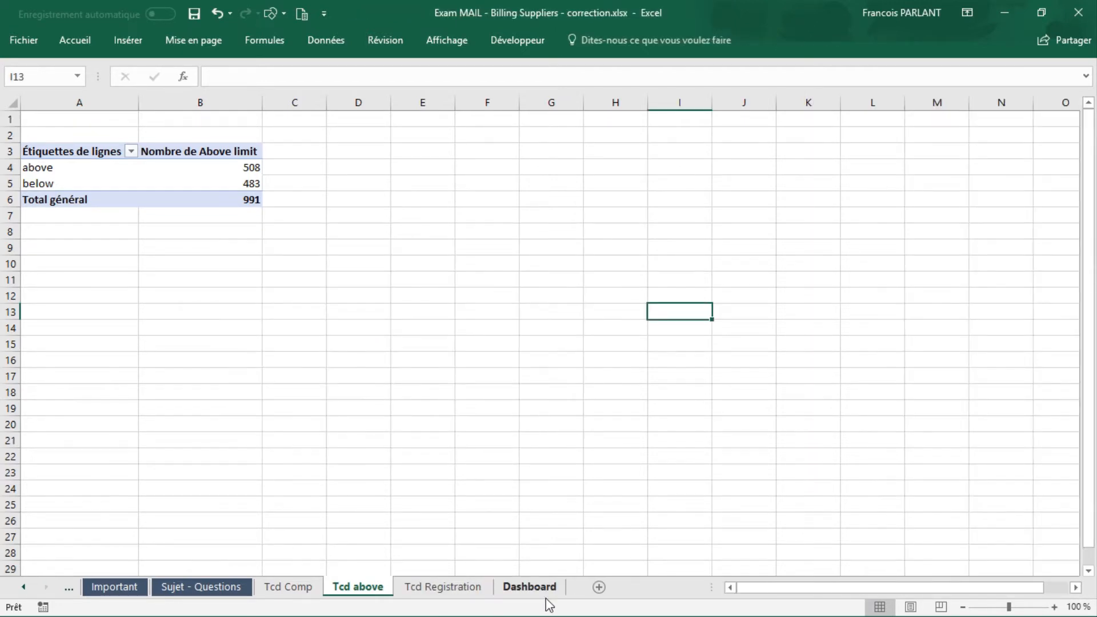
key("Escape")
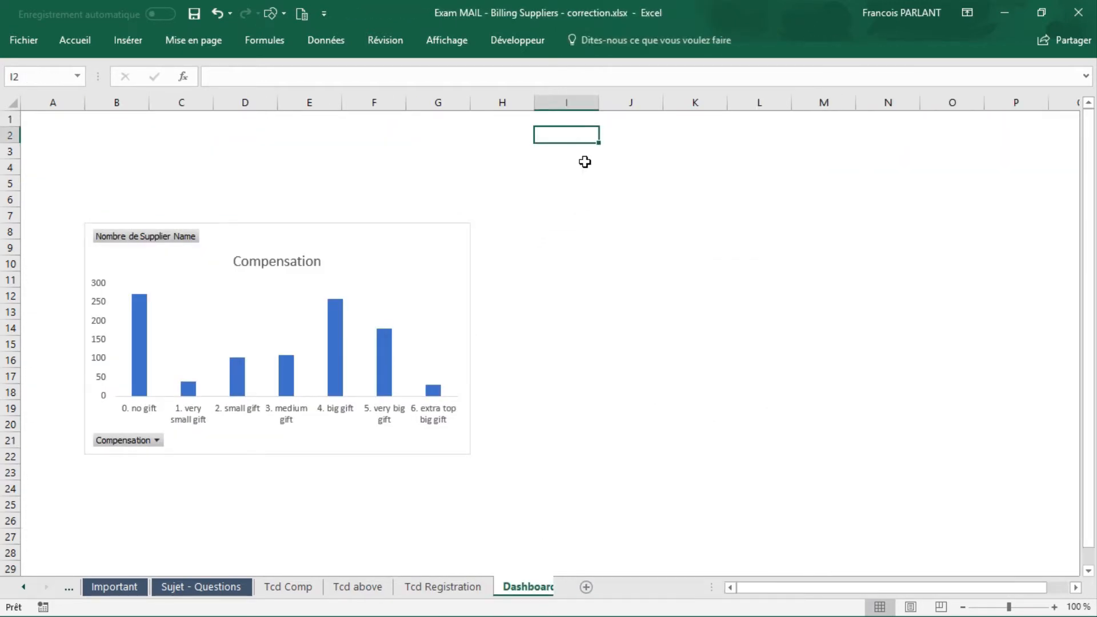
key("ctrl+v")
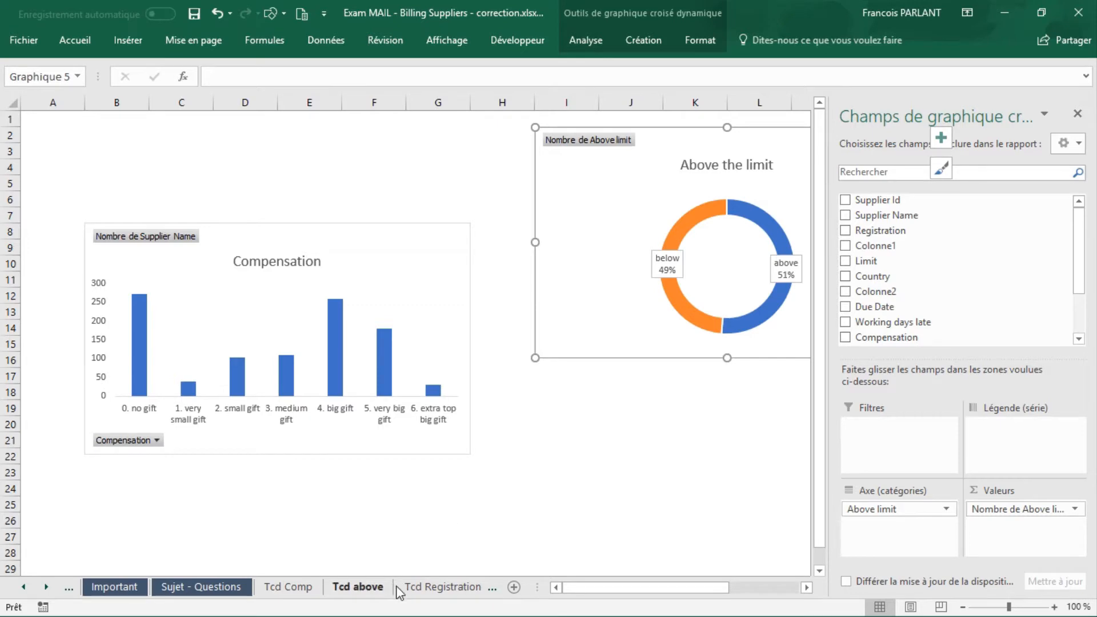
Step: Move the Registration doughnut chart from the Tcd Registration sheet to the Dashboard at cell I17, below the Above the limit chart
left_click(414, 587)
left_click(460, 257)
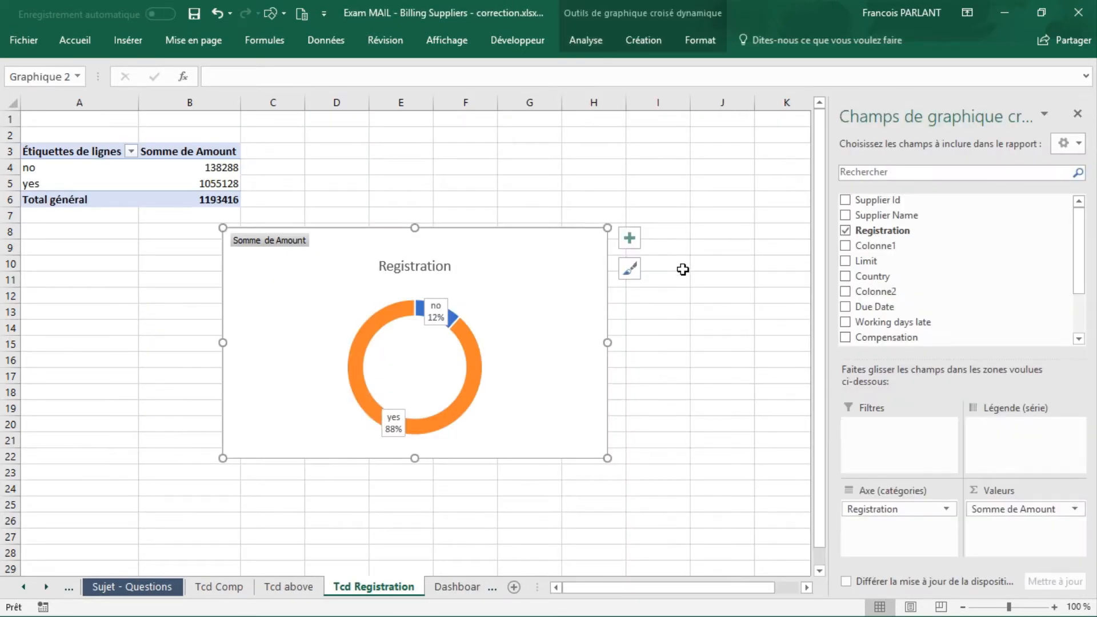
key("ctrl+x")
left_click(474, 592)
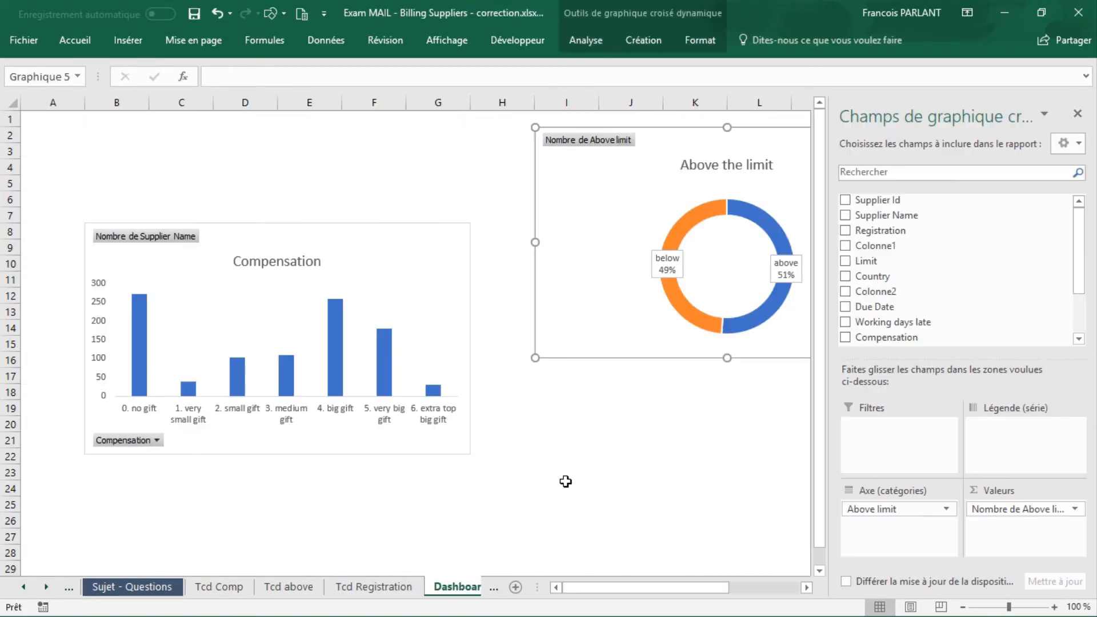
left_click(582, 373)
key("ctrl+v")
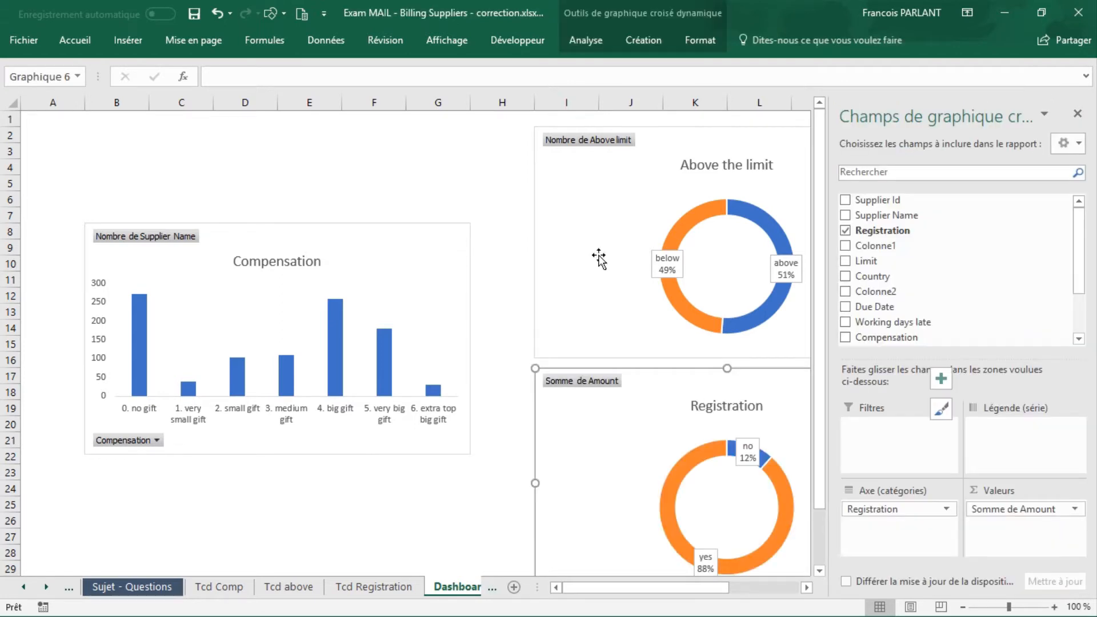
Step: In Dashboard cell E3, enter a formula referencing the Somme de Amount grand total in B6 of the Tcd Registration sheet
left_click(323, 150)
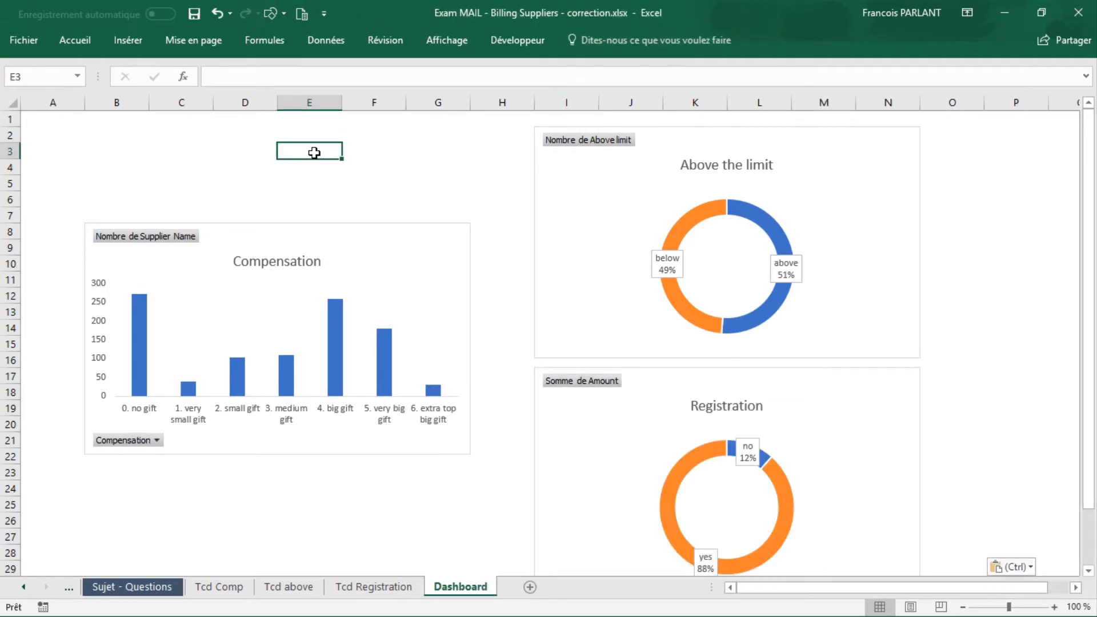
type("=")
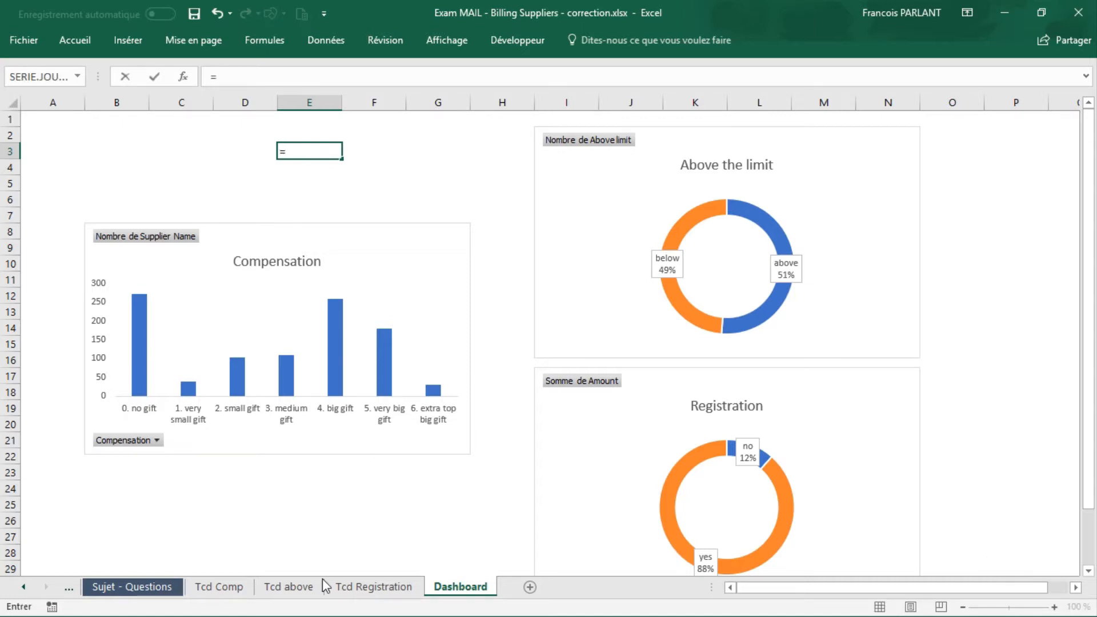
left_click(307, 591)
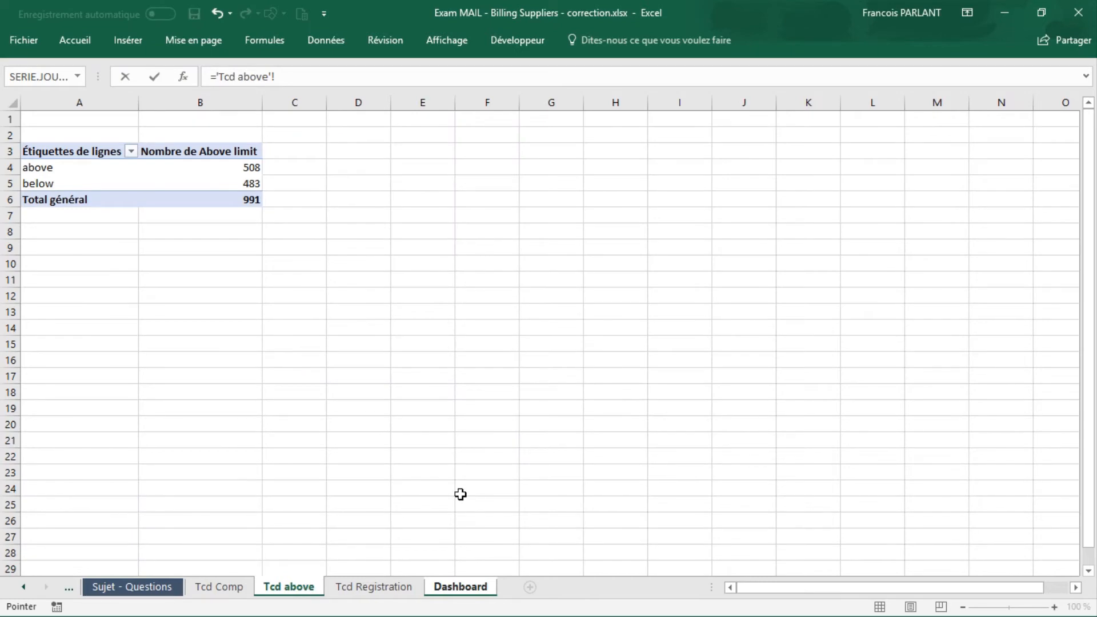
left_click(371, 588)
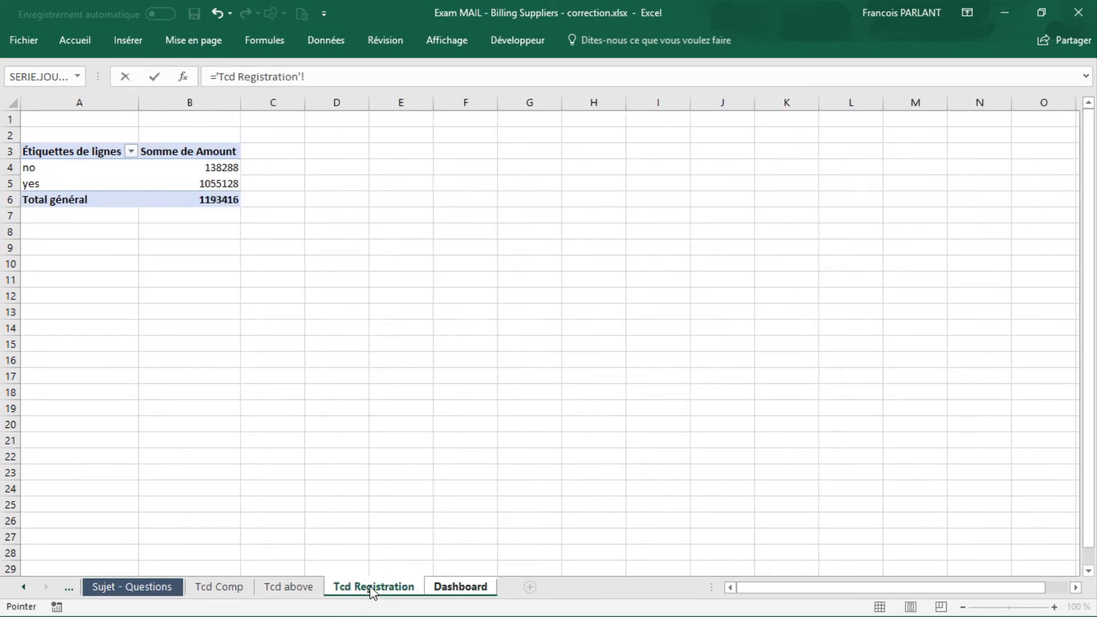
left_click(213, 200)
key("Return")
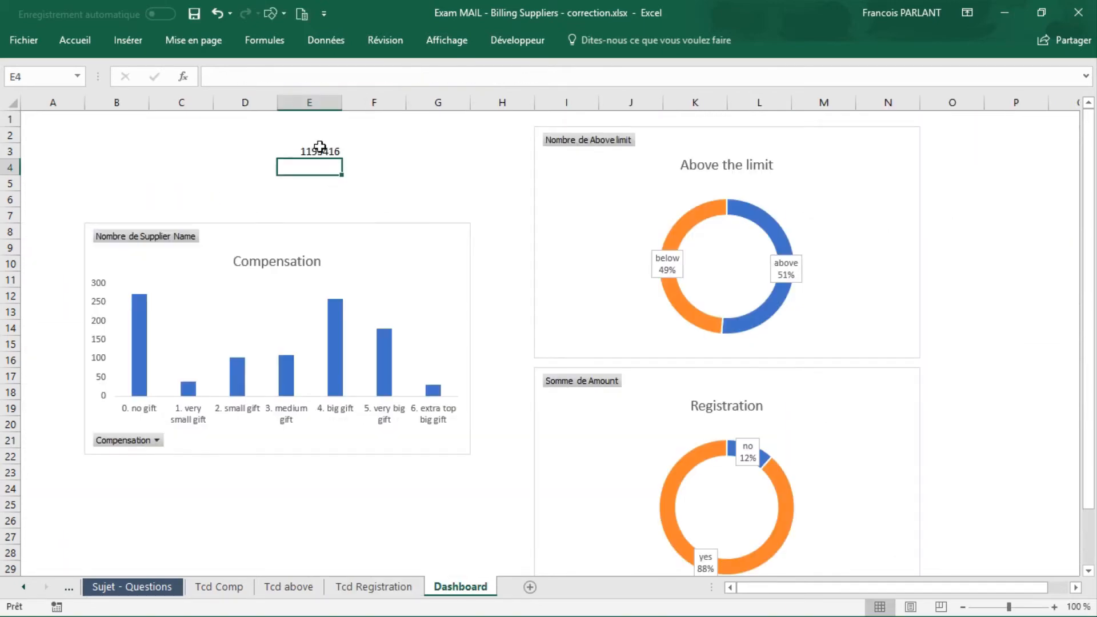
Step: Format the total amount in Dashboard cell E3 with the Monétaire number format
left_click(318, 149)
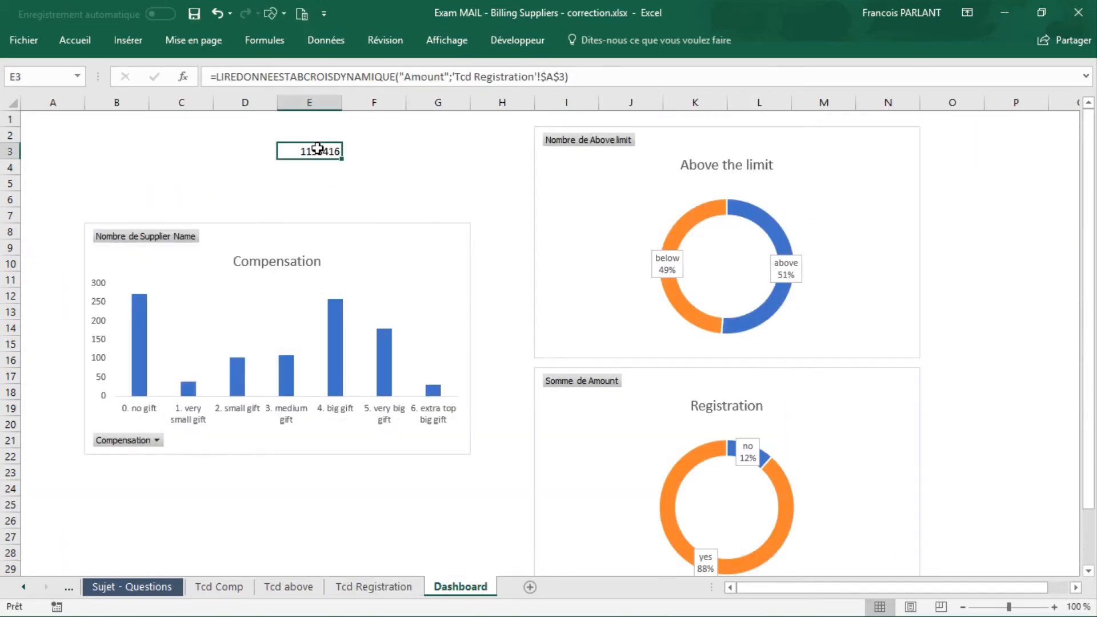
left_click(79, 40)
left_click(639, 71)
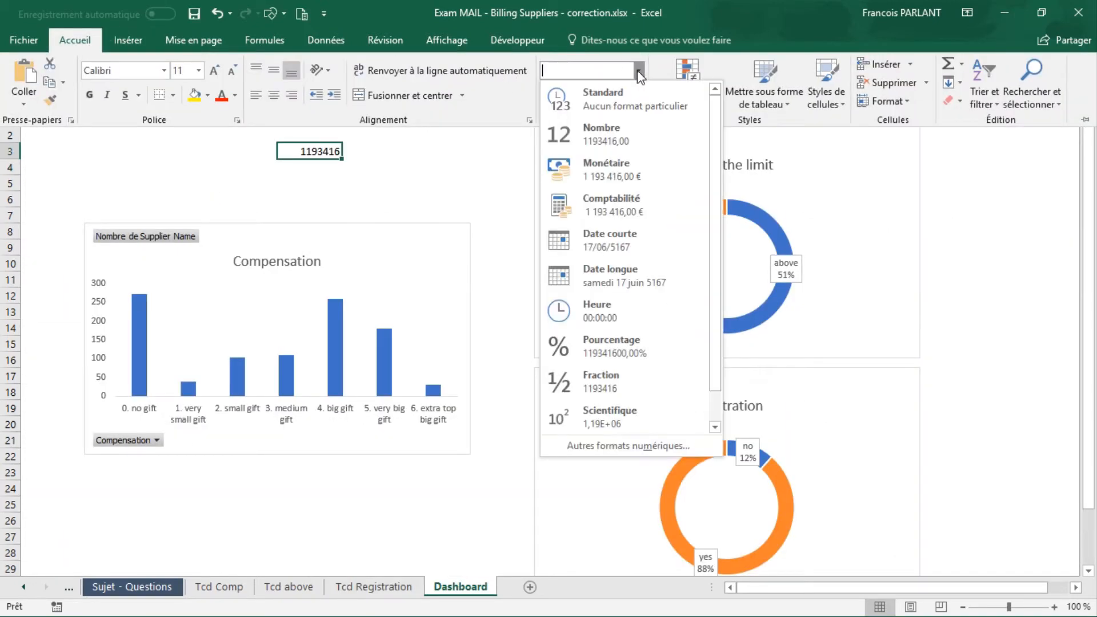
left_click(610, 174)
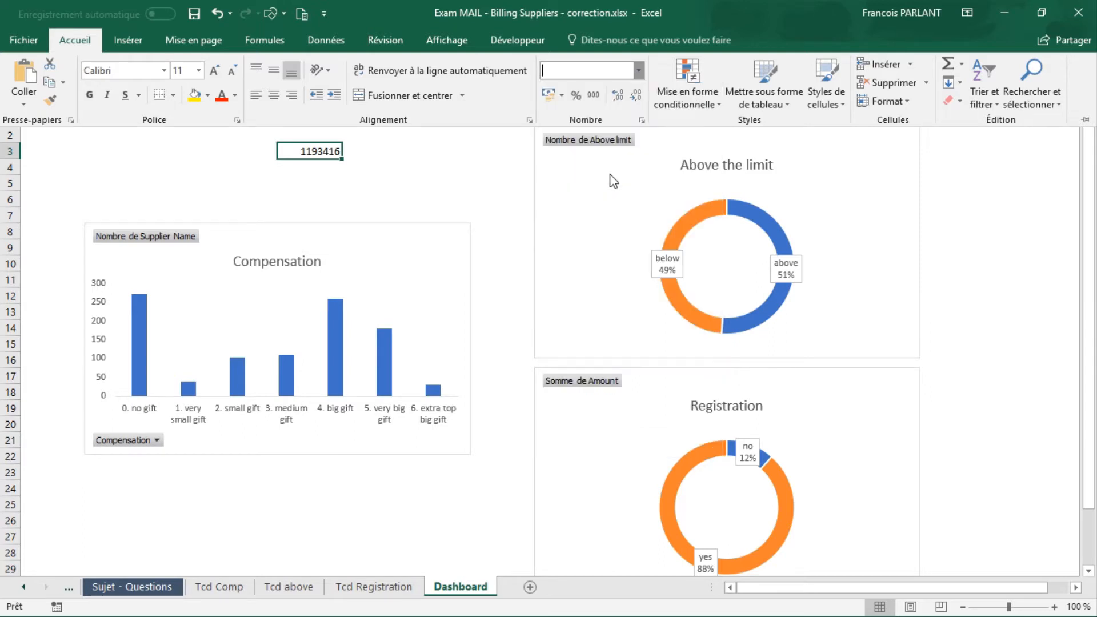
left_click(377, 190)
left_click(377, 174)
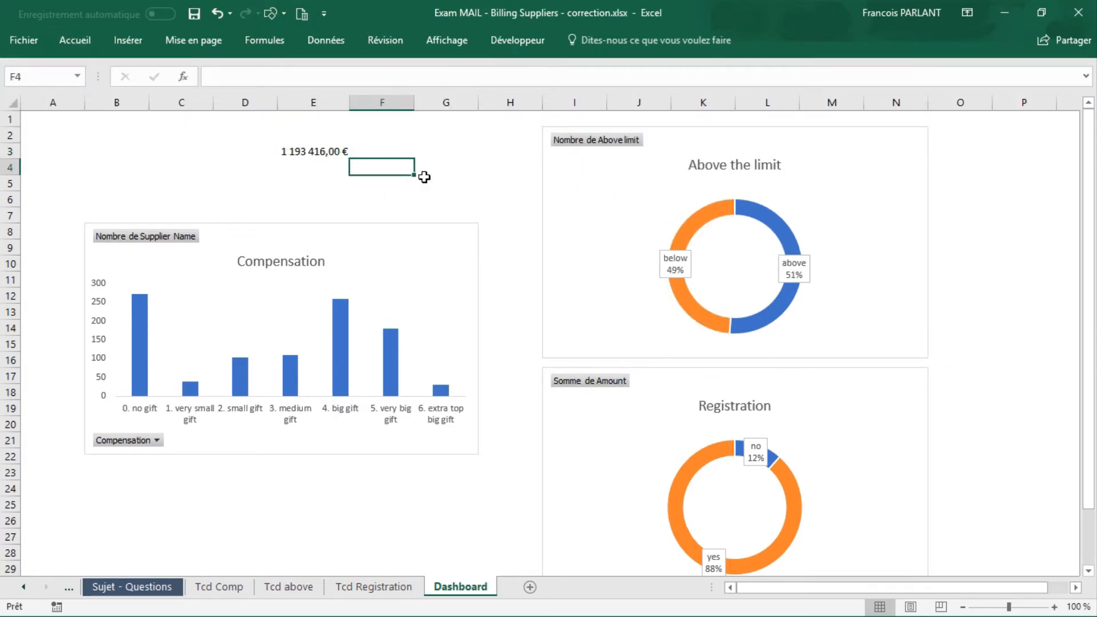
Step: Draw a rectangle shape on the Dashboard beside the total amount, covering about G2 to H6
left_click(126, 42)
left_click(206, 80)
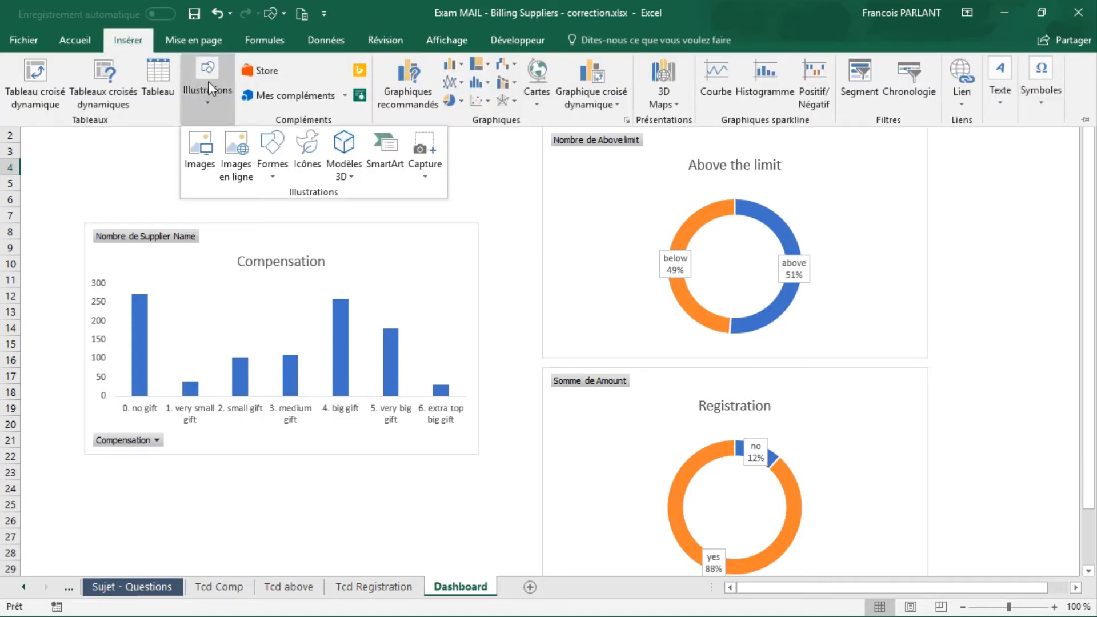
left_click(271, 154)
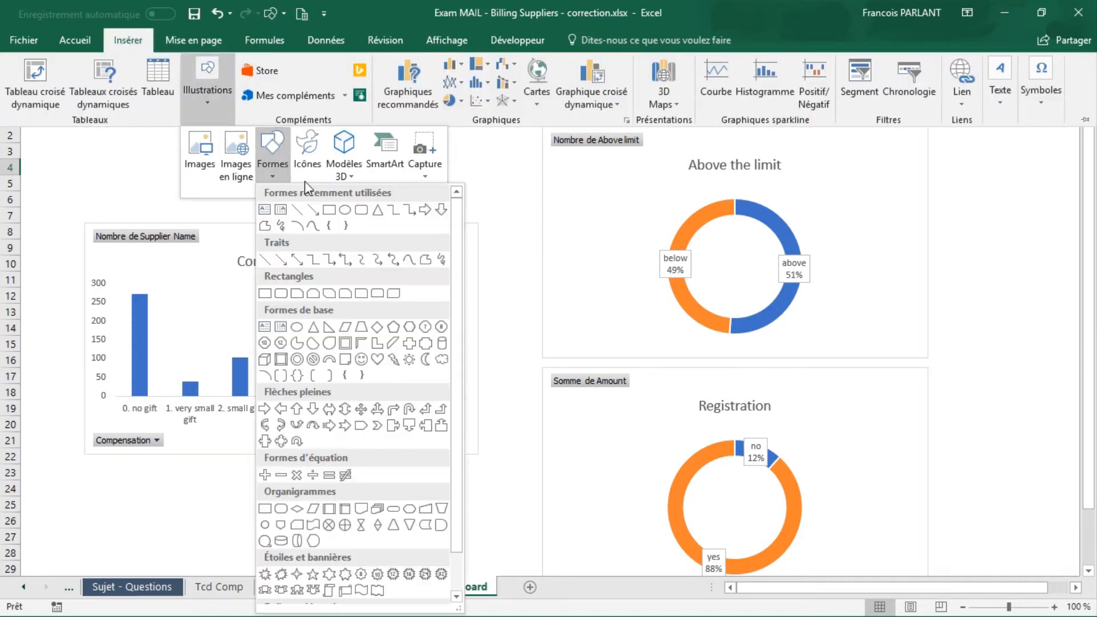
left_click(338, 214)
mouse_move(412, 138)
left_mouse_down()
mouse_move(509, 205)
mouse_move(532, 204)
left_mouse_up()
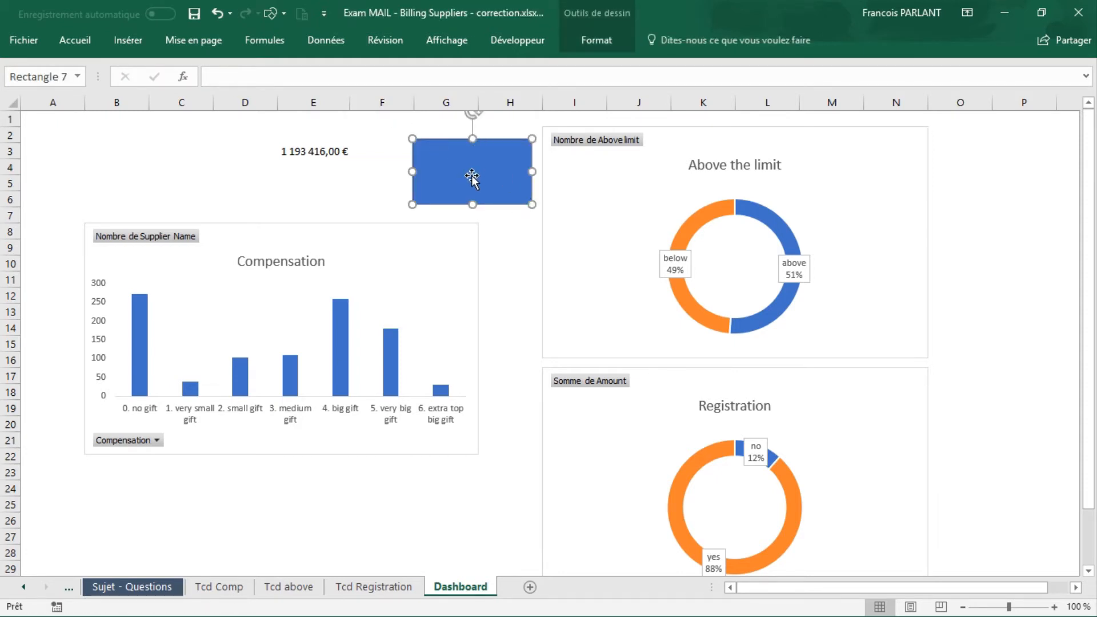
Step: Link the rectangle's text to cell E3 with =$E$3, and place the shape over that cell, enlarged to about D2 to G6
left_click(427, 83)
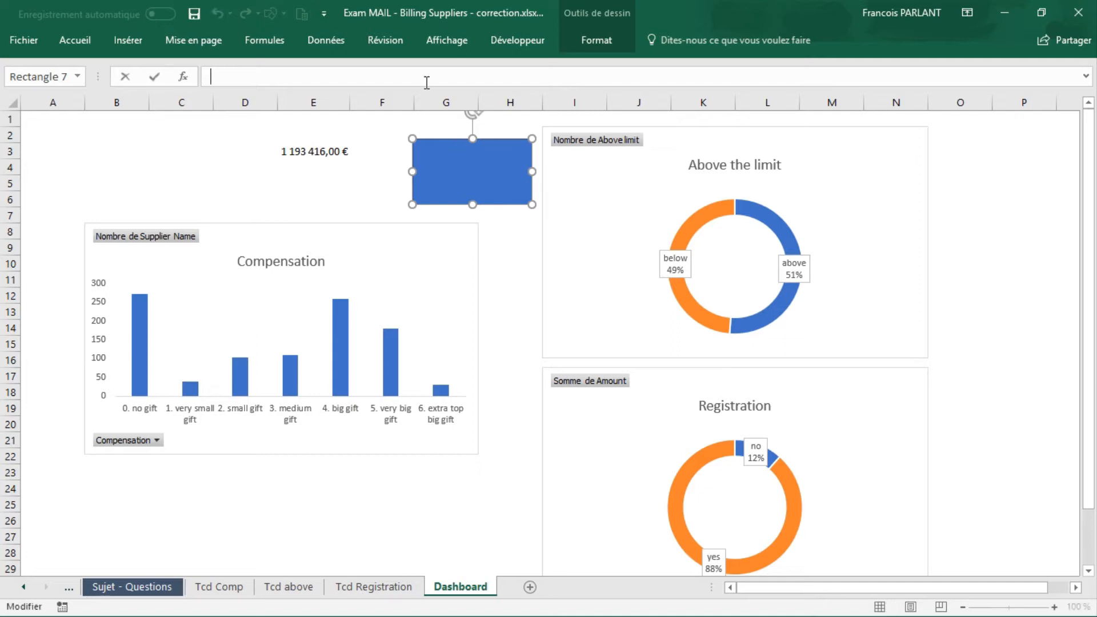
left_click(317, 152)
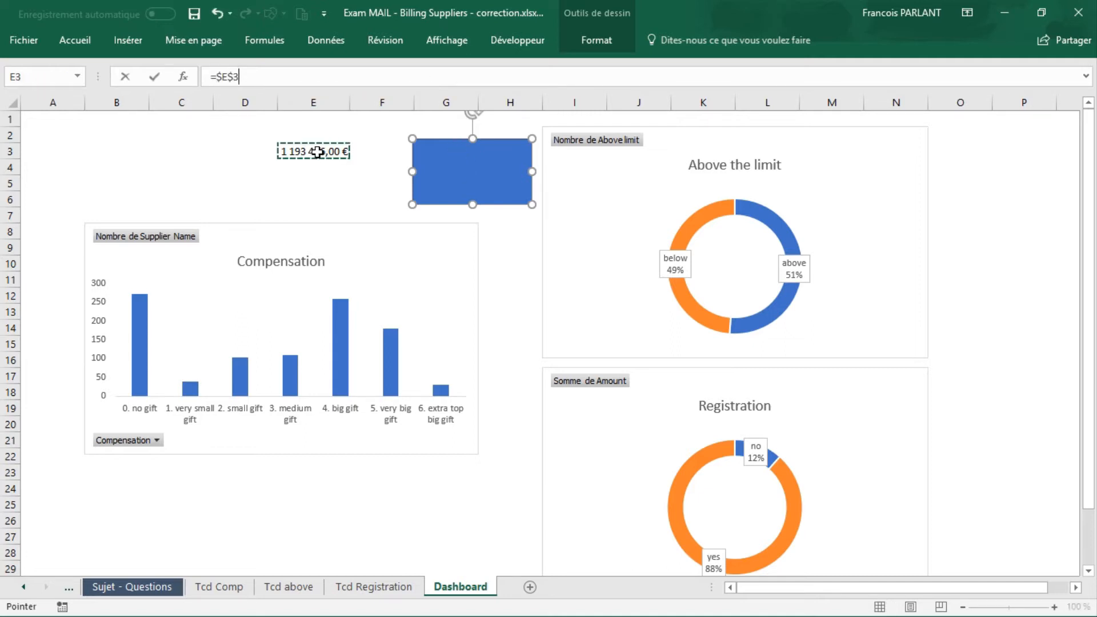
key("Return")
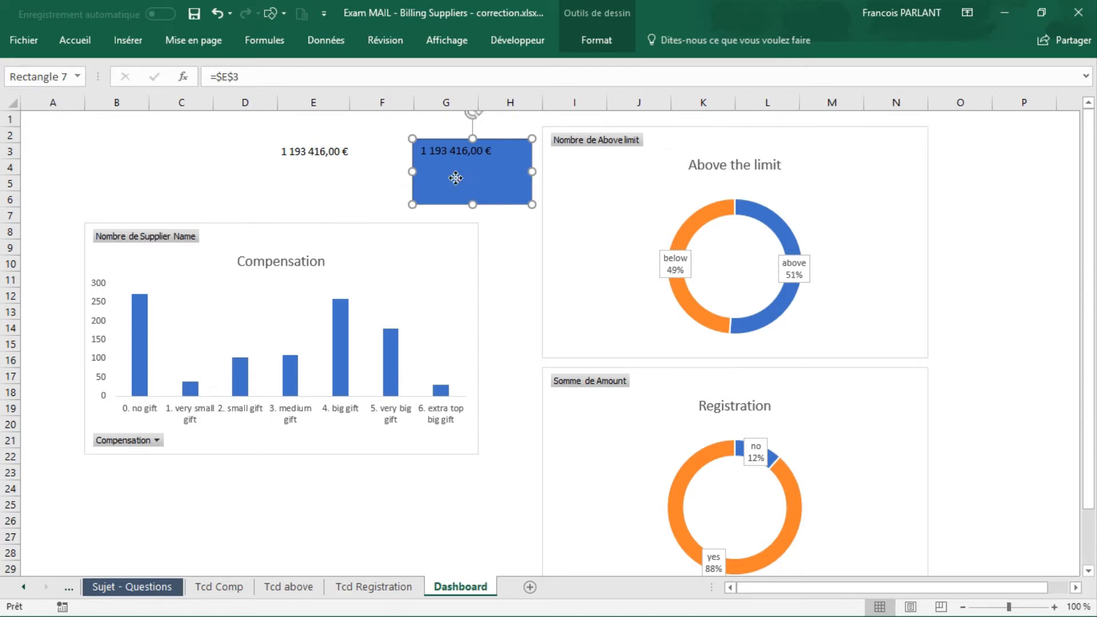
left_click_drag(457, 180, 299, 166)
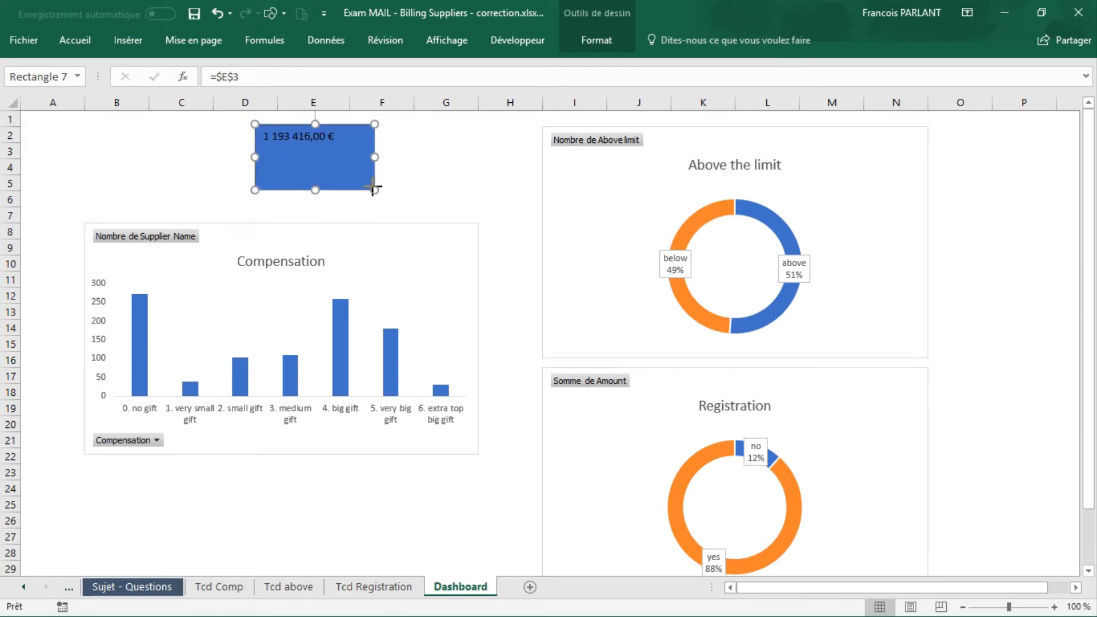
left_click_drag(373, 187, 445, 205)
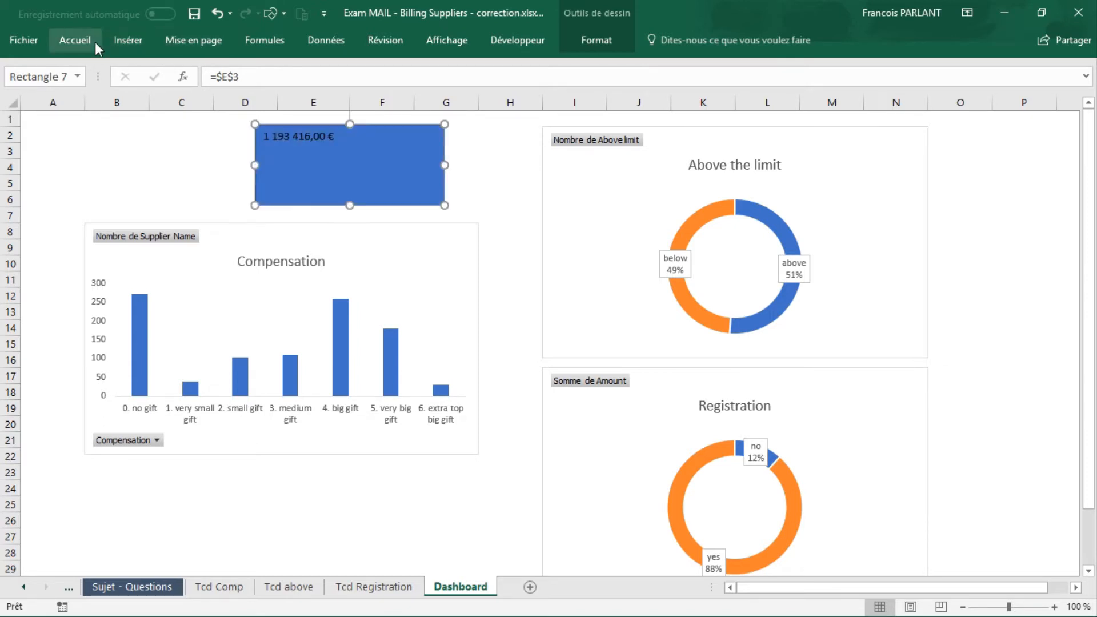
Step: Increase the font size of the rectangle's linked amount to 20
left_click(80, 41)
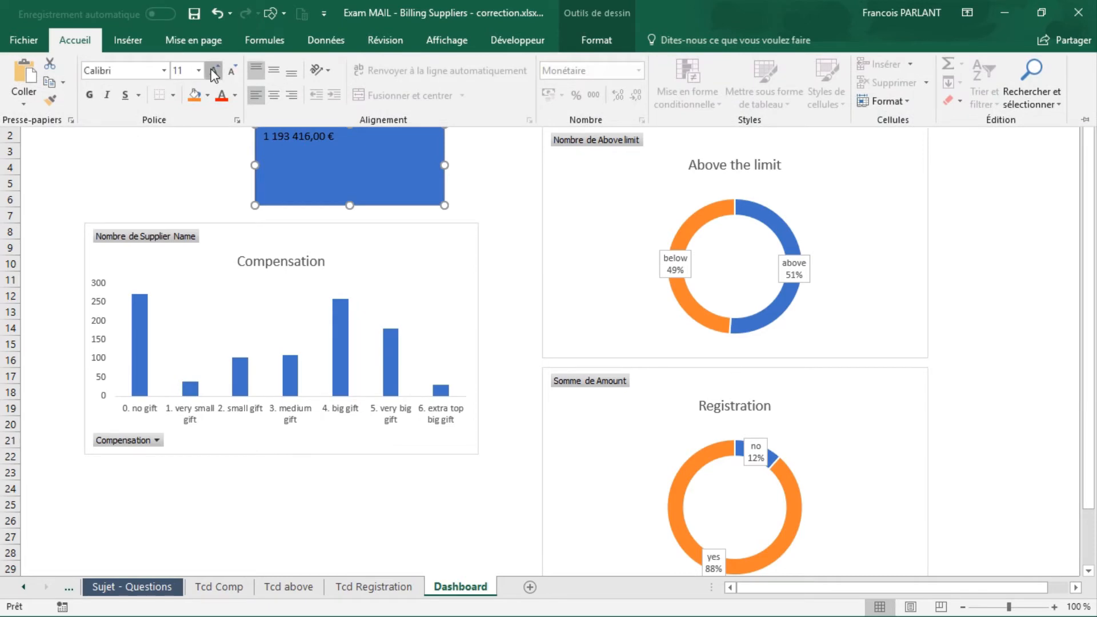
left_click(215, 70)
left_click(214, 70)
left_click(215, 70)
left_click(214, 70)
left_click(214, 71)
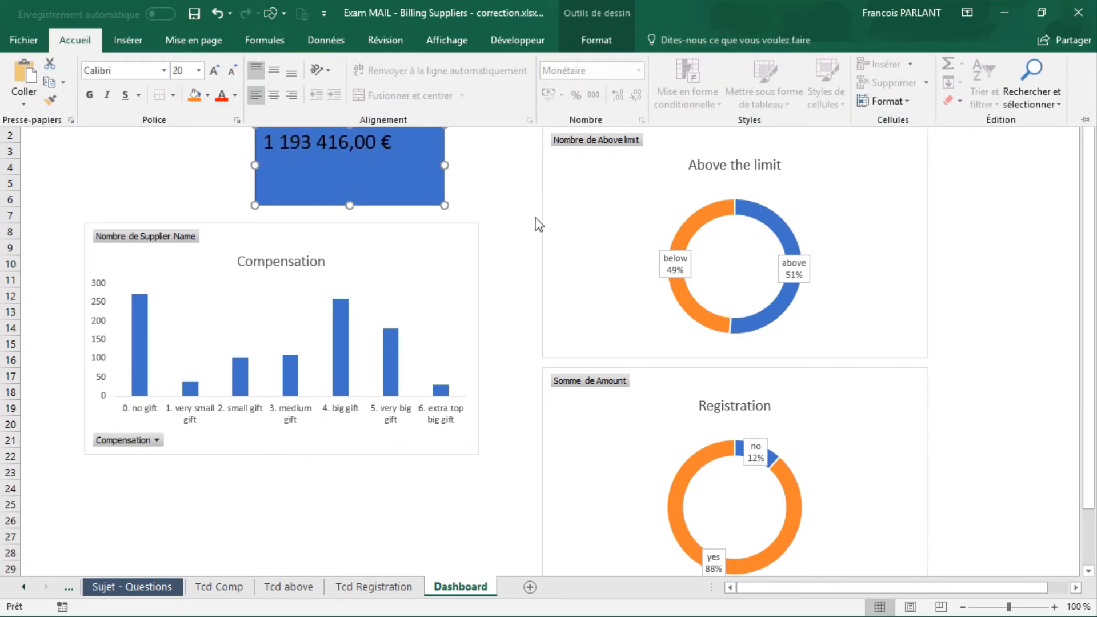
left_click(535, 218)
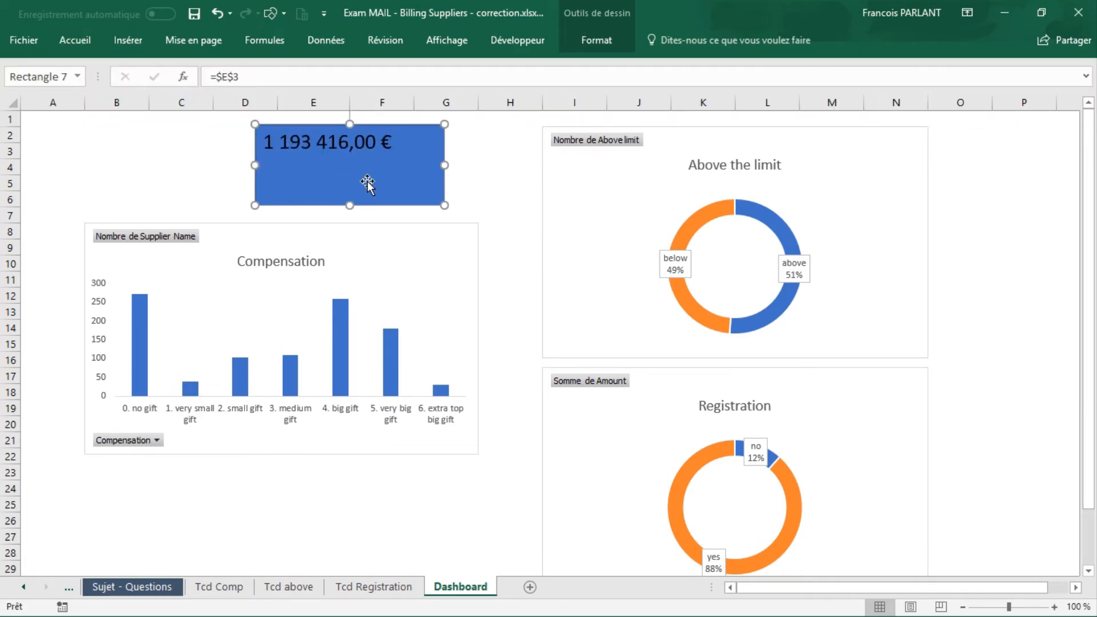
left_click(495, 196)
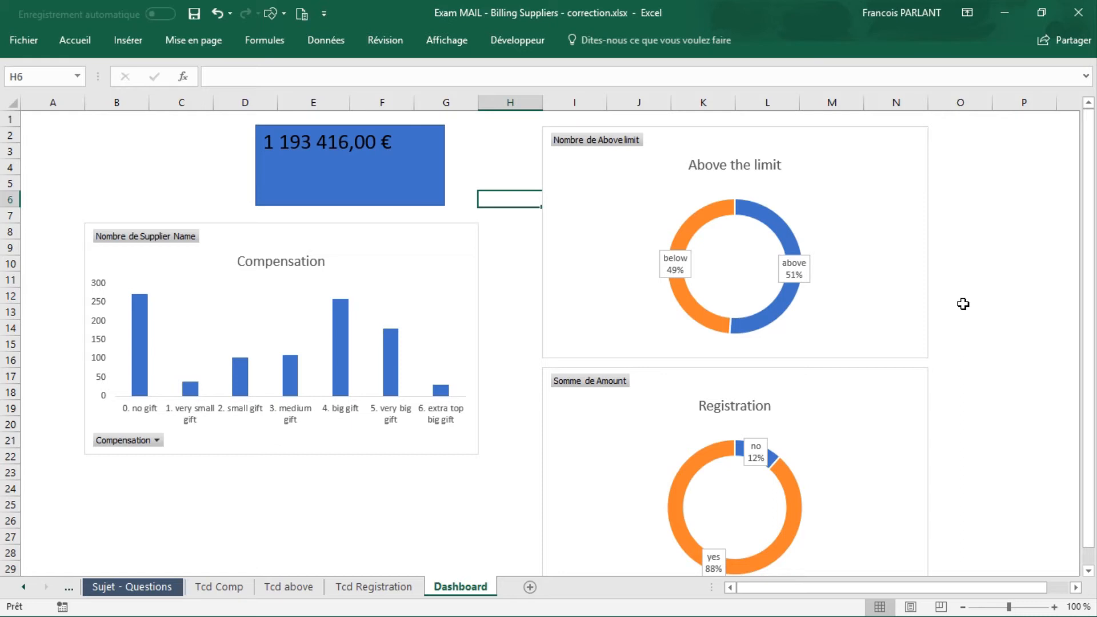
left_click(348, 245)
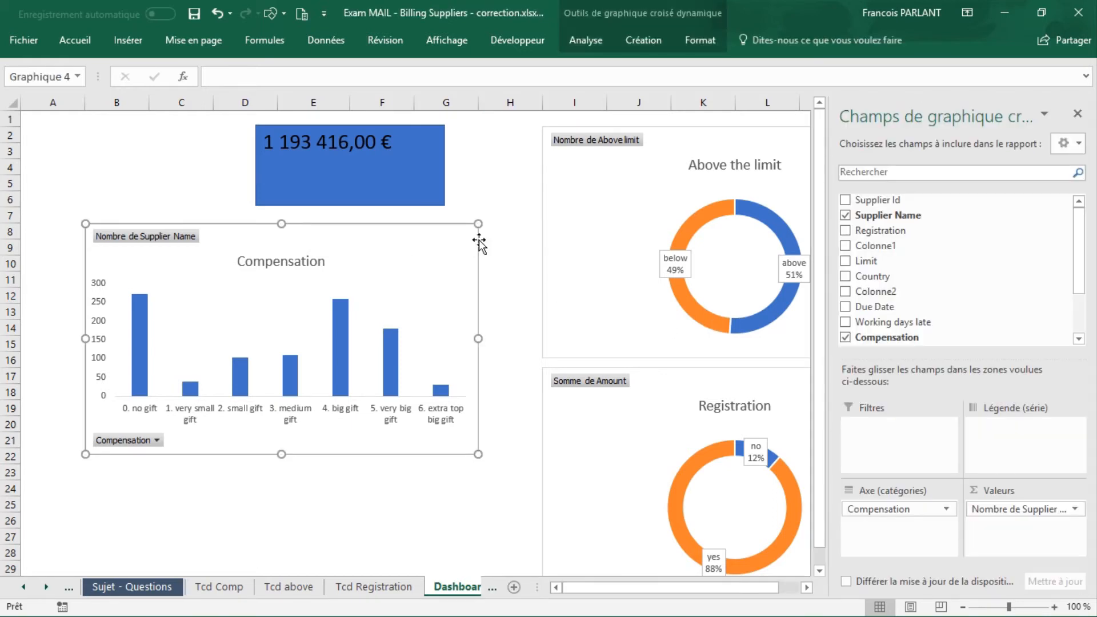
left_click(581, 39)
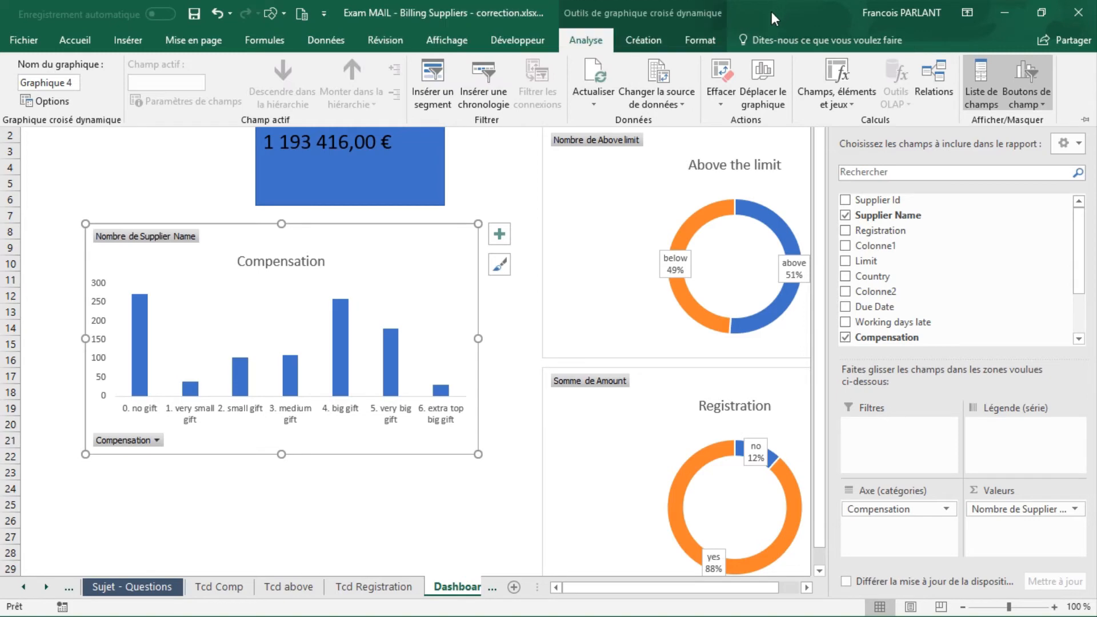
left_click(451, 94)
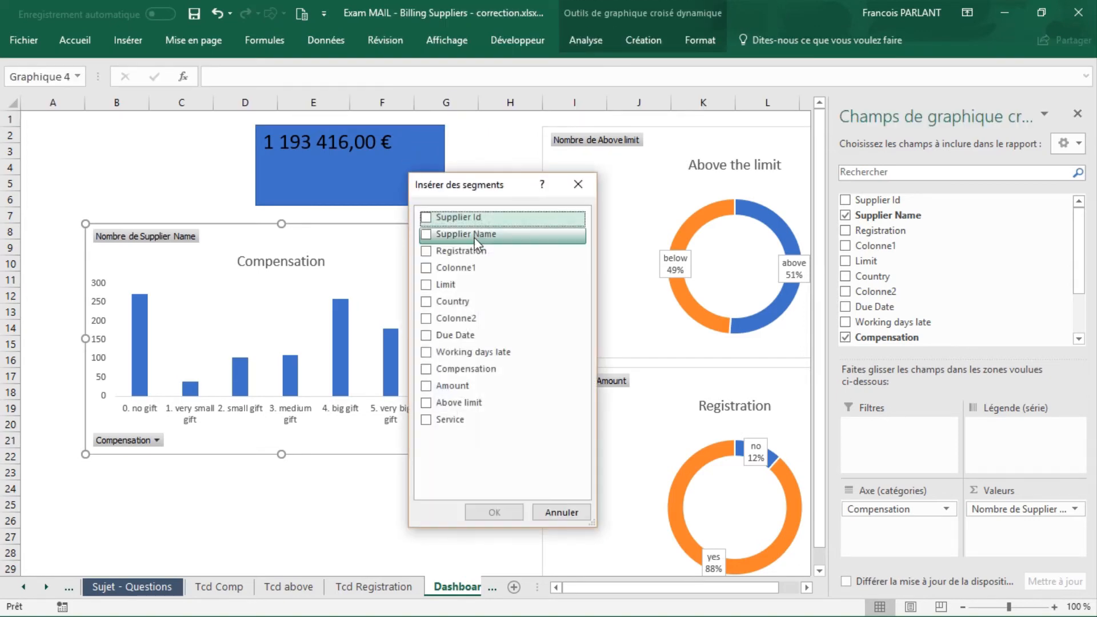
left_click(427, 302)
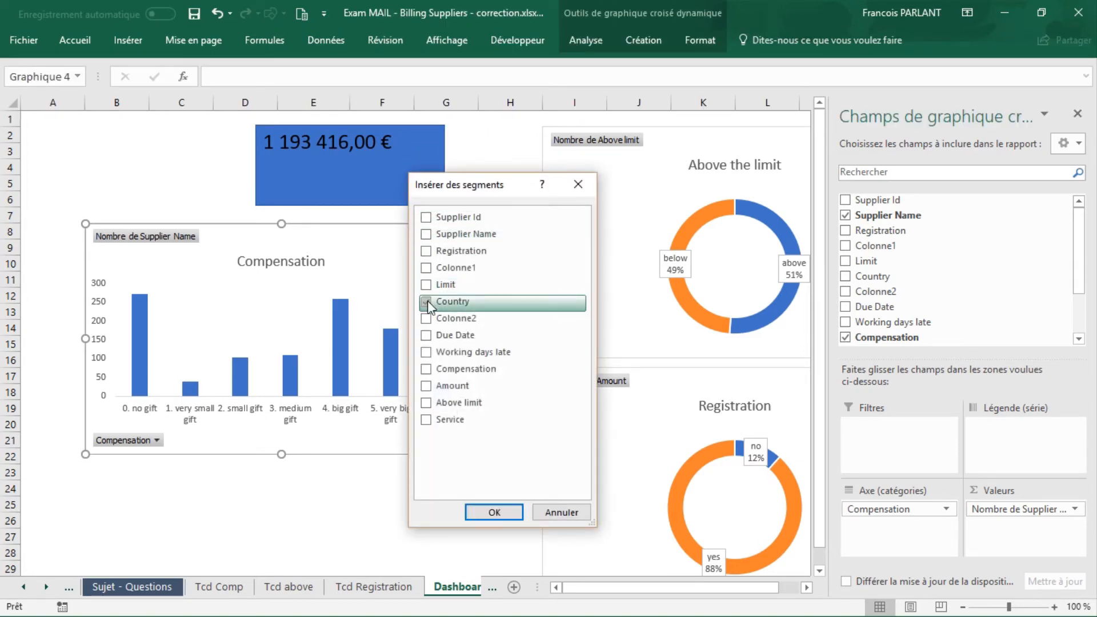
left_click(502, 514)
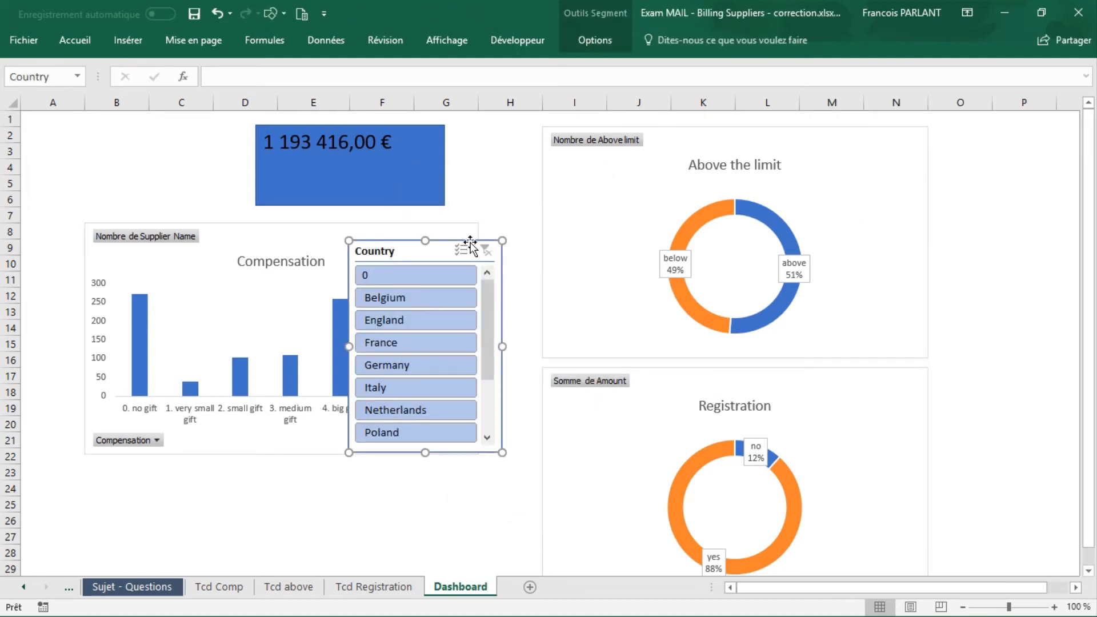
key("Delete")
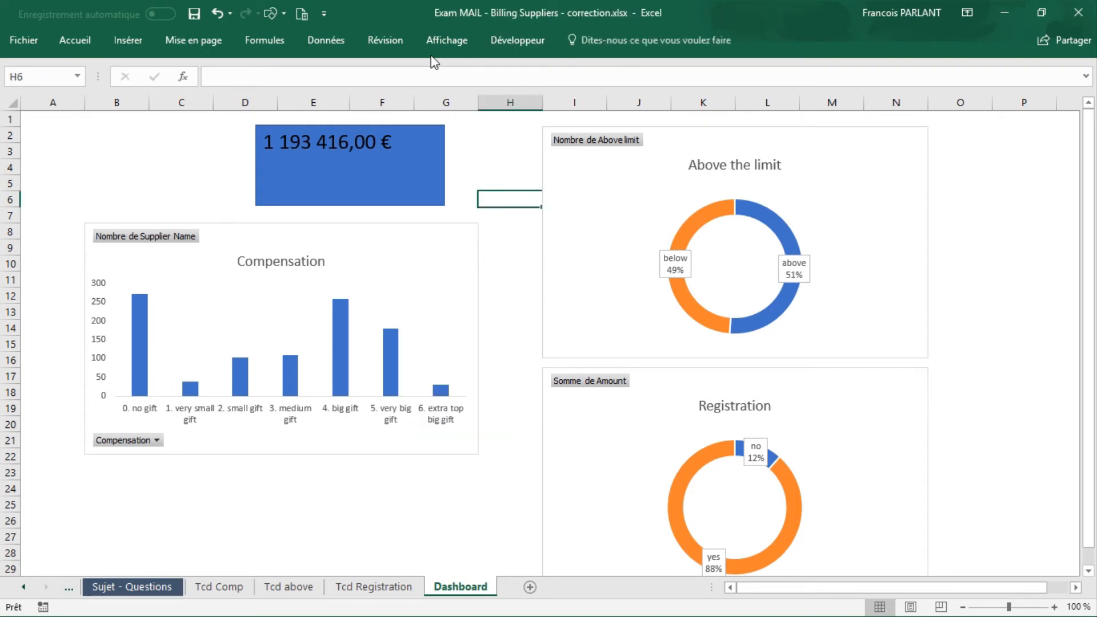
Step: Insert a slicer on the Colonne2 field for the Compensation pivot chart and place it over about A3 to C15
double_click(411, 239)
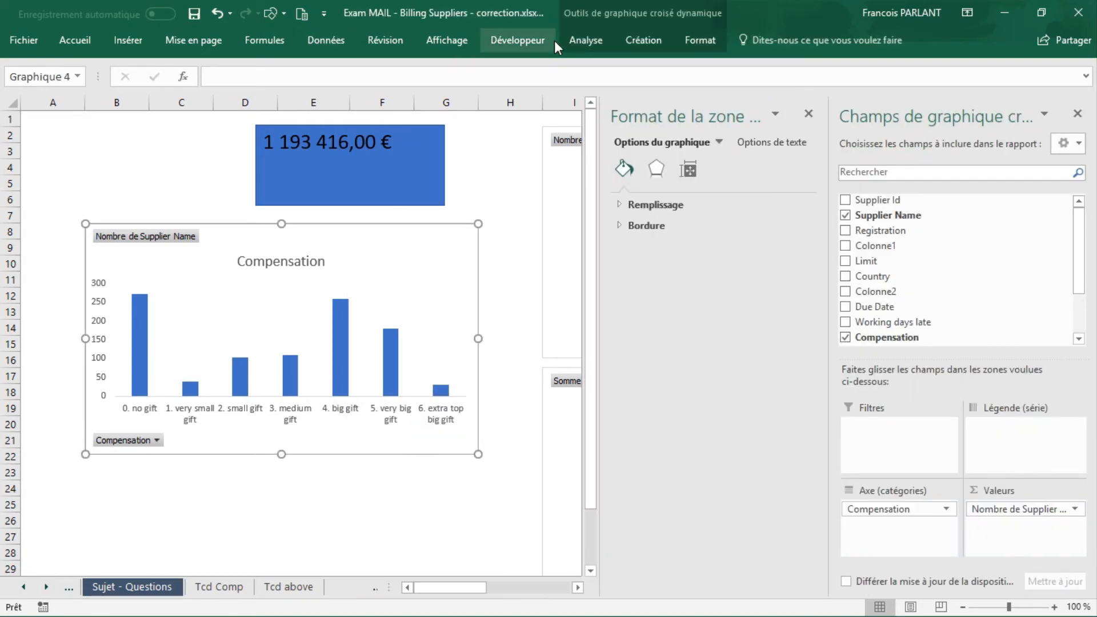
left_click(608, 33)
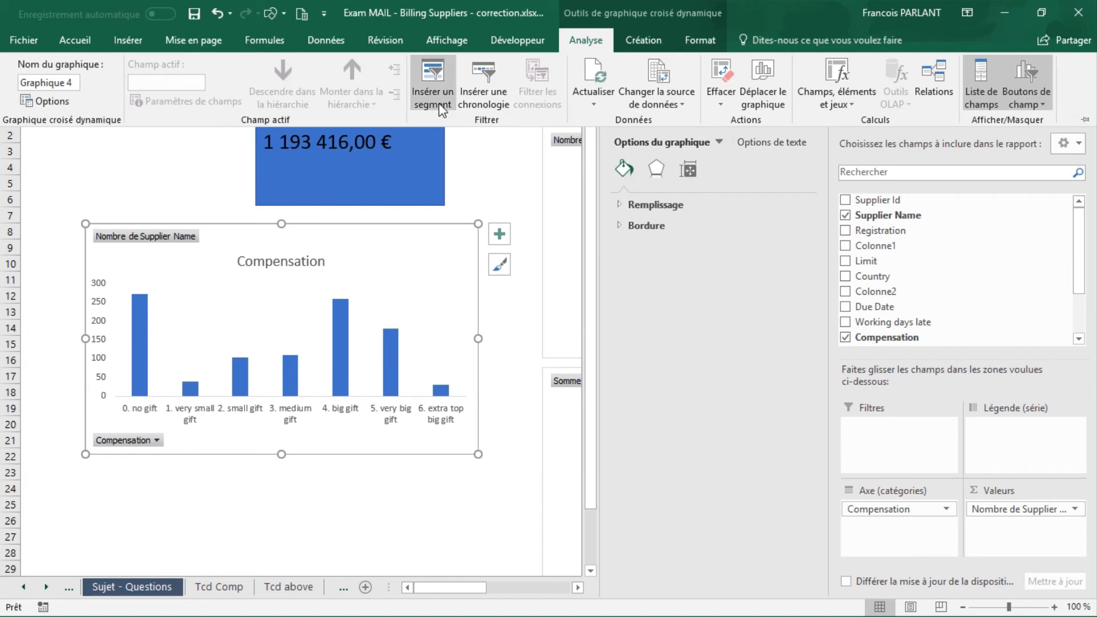
left_click(432, 99)
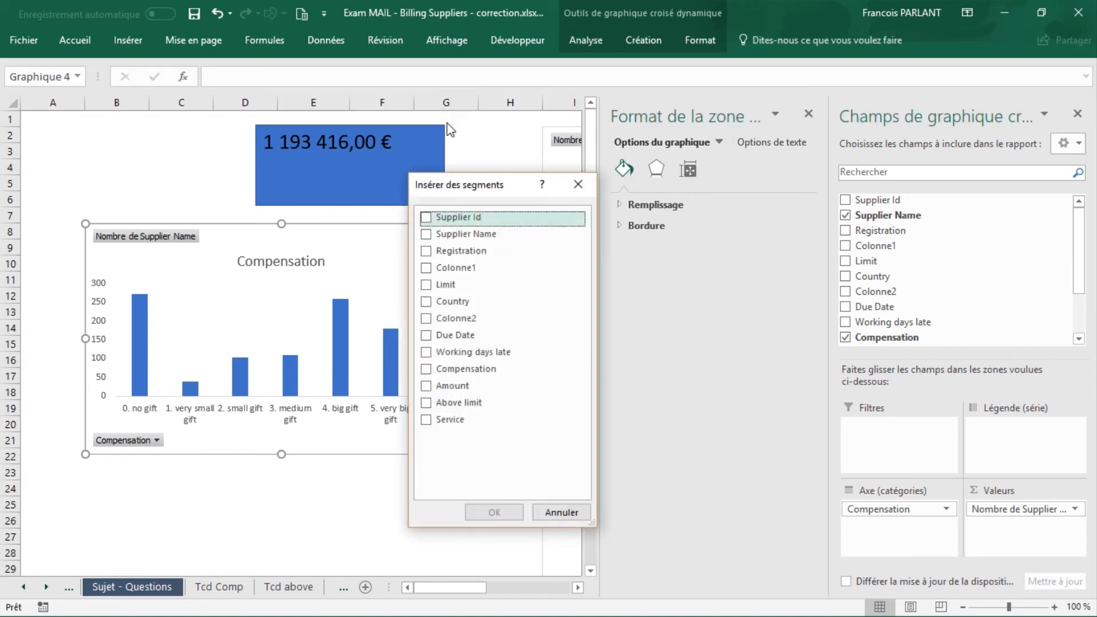
left_click(426, 319)
left_click(494, 512)
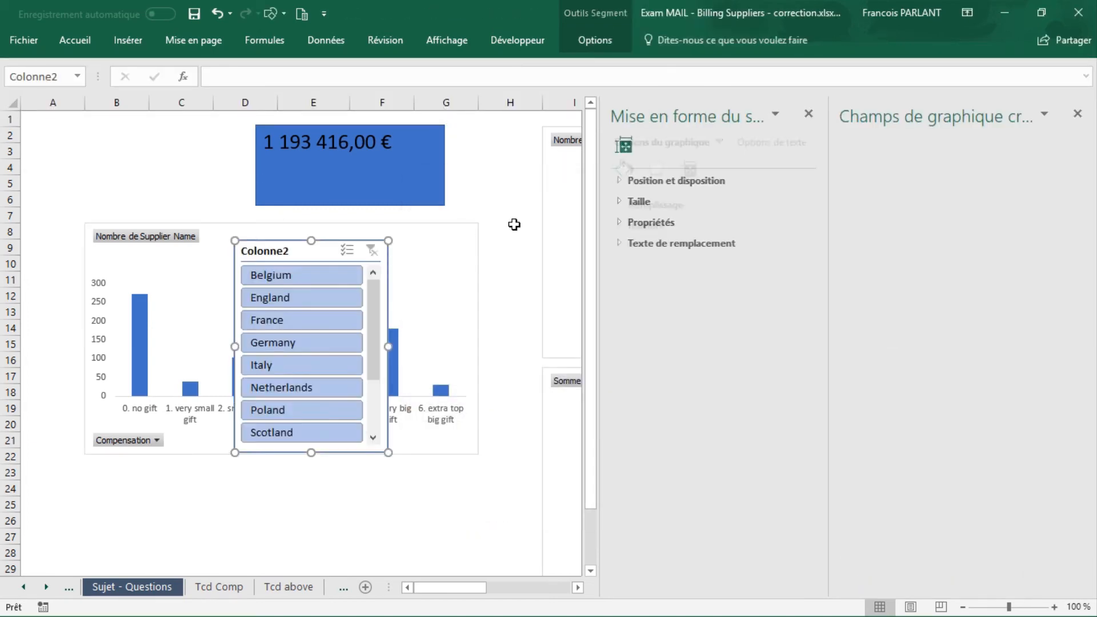
left_click_drag(314, 252, 115, 157)
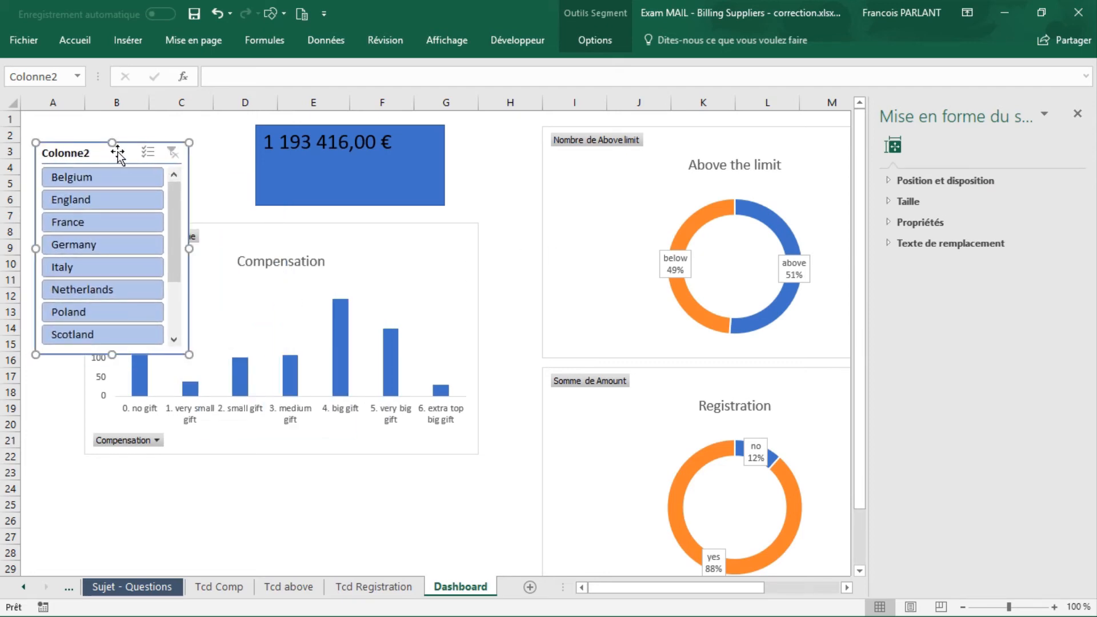
Step: Connect the Colonne2 slicer to the pivot tables on Tcd above, Tcd Comp and Tcd Registration, and close the slicer formatting pane
right_click(118, 151)
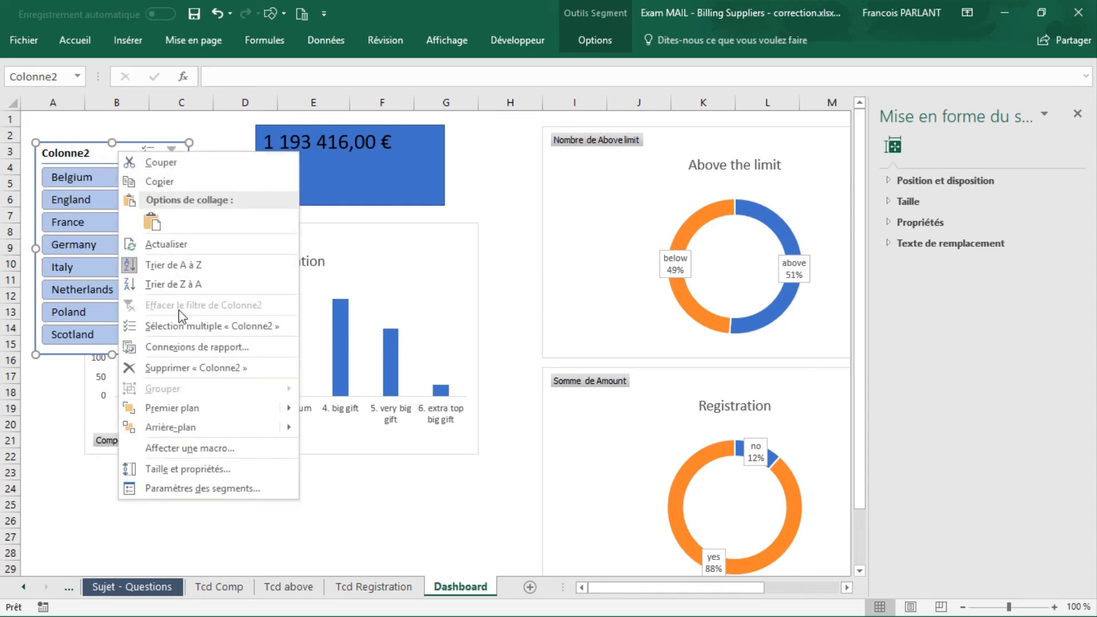
left_click(183, 347)
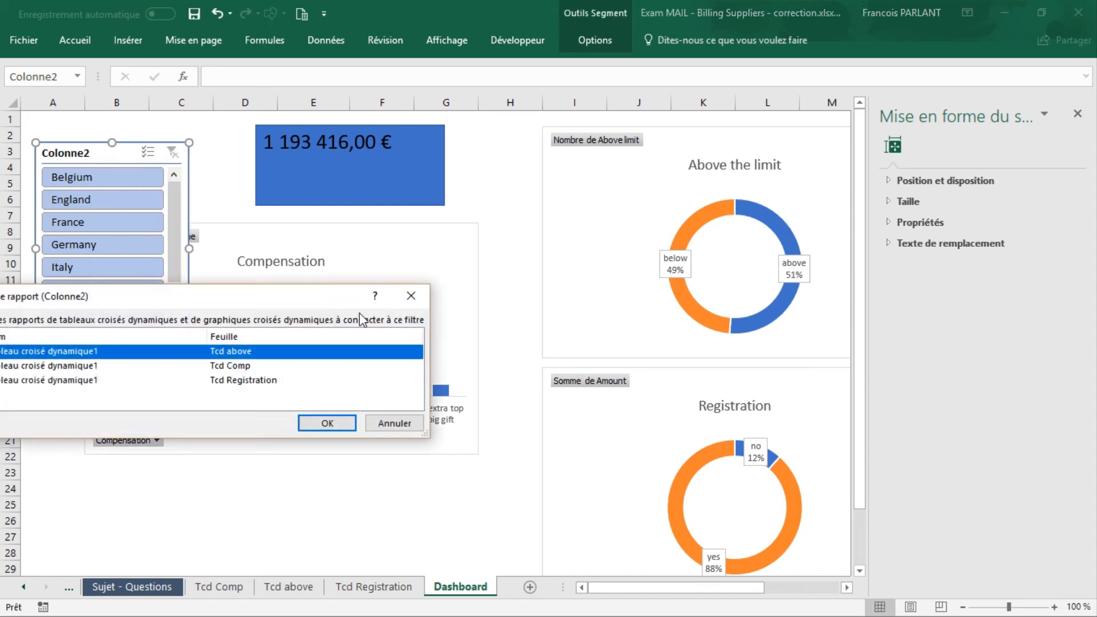
left_click_drag(206, 305, 545, 280)
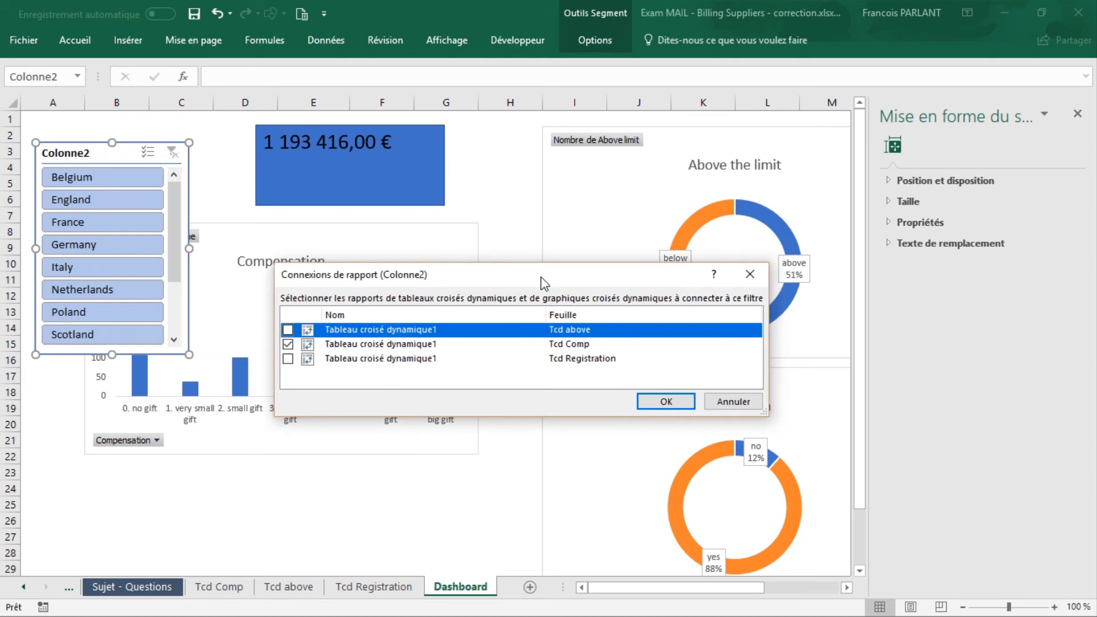
left_click(287, 357)
left_click(663, 400)
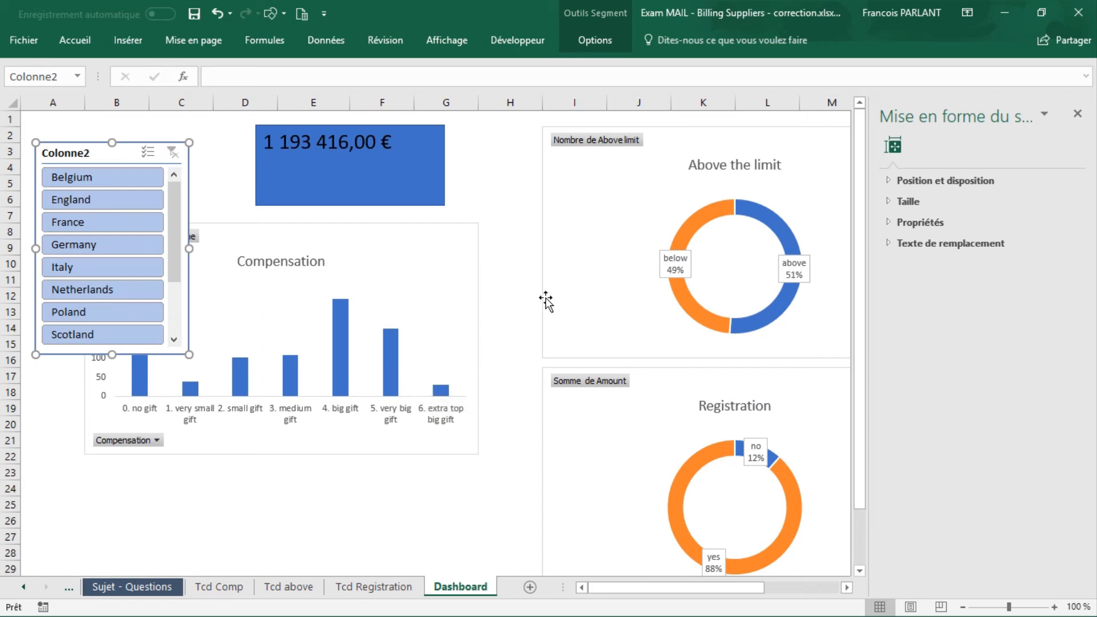
left_click(1078, 114)
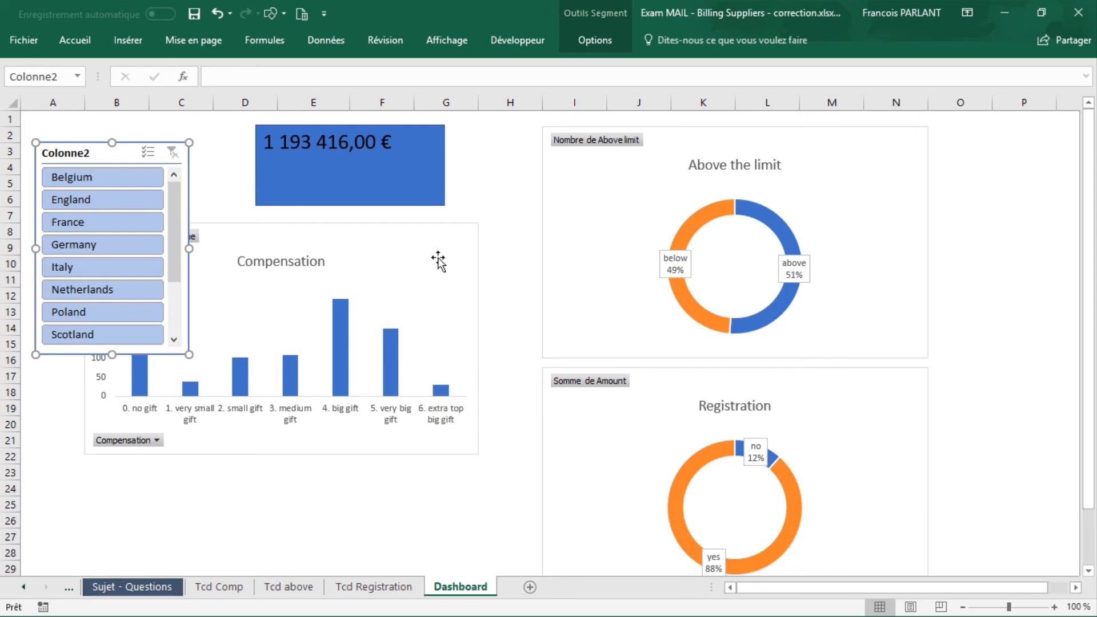
Step: Test the Colonne2 slicer by filtering the Dashboard on England, Germany and France, returning to England
left_click(121, 200)
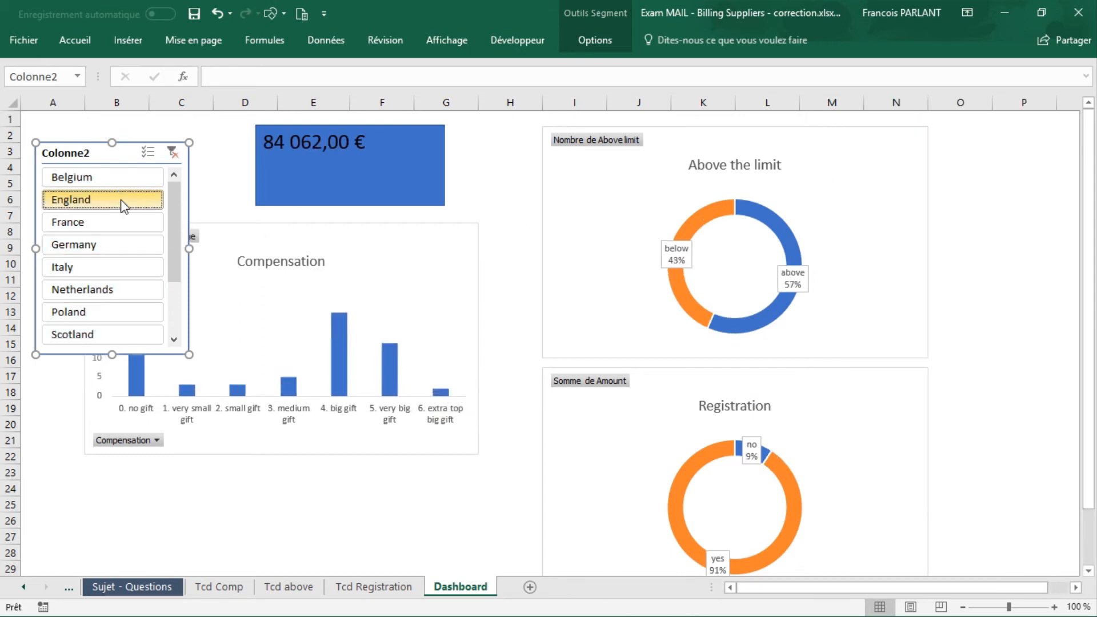
left_click(130, 242)
left_click(130, 223)
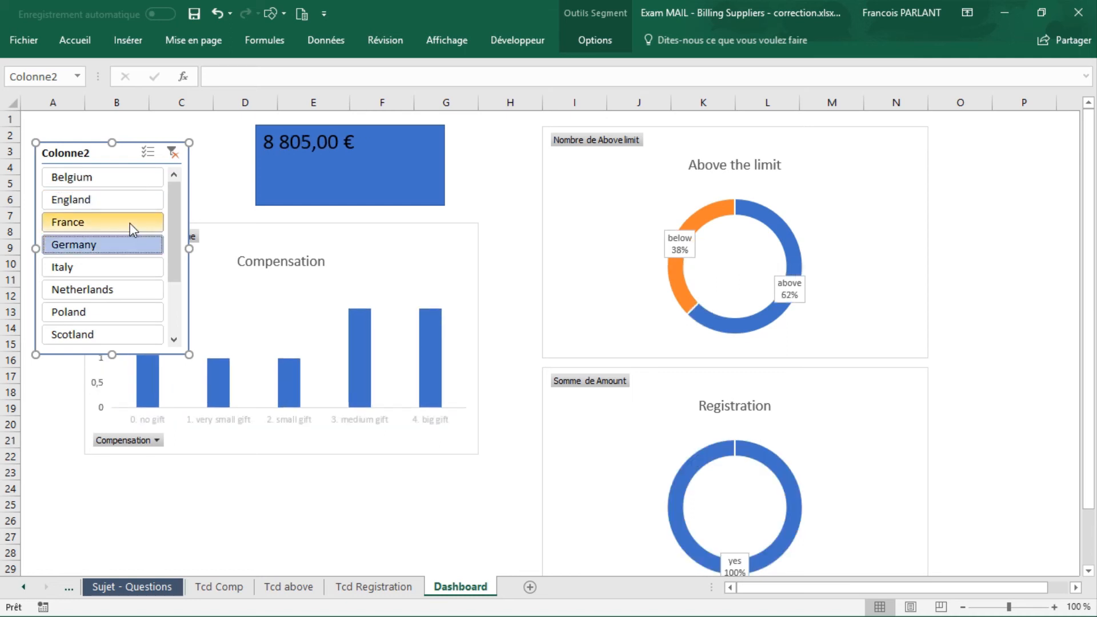
left_click(126, 203)
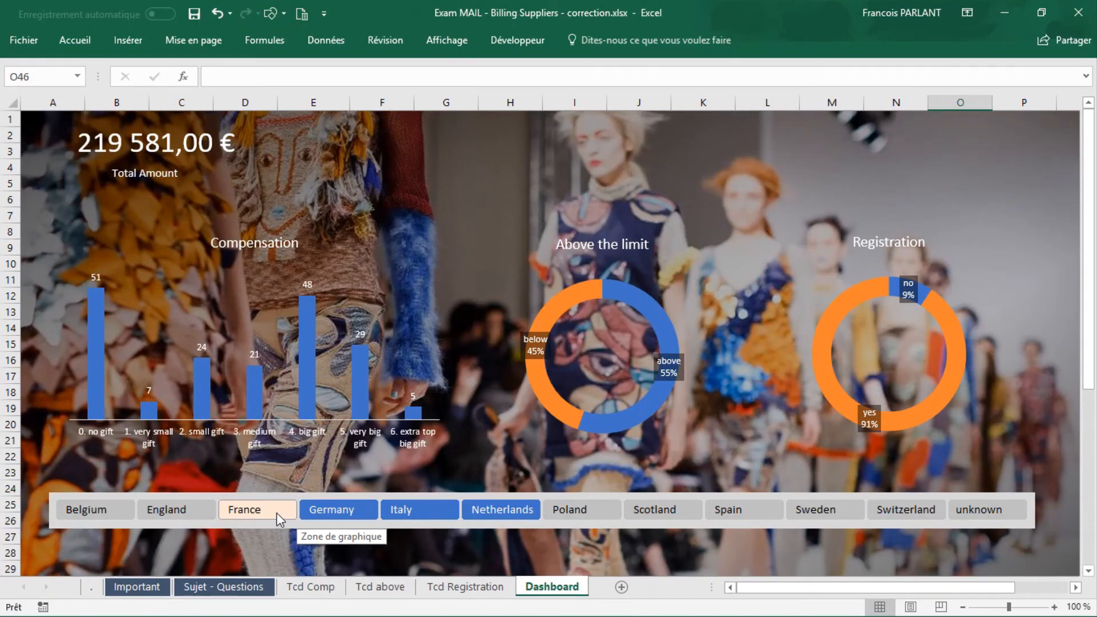
Step: Check the finished Dashboard by filtering its country slicer through France, Germany, Italy, Netherlands, Poland and Scotland, singly and in combination
left_click(277, 513)
left_click(330, 512)
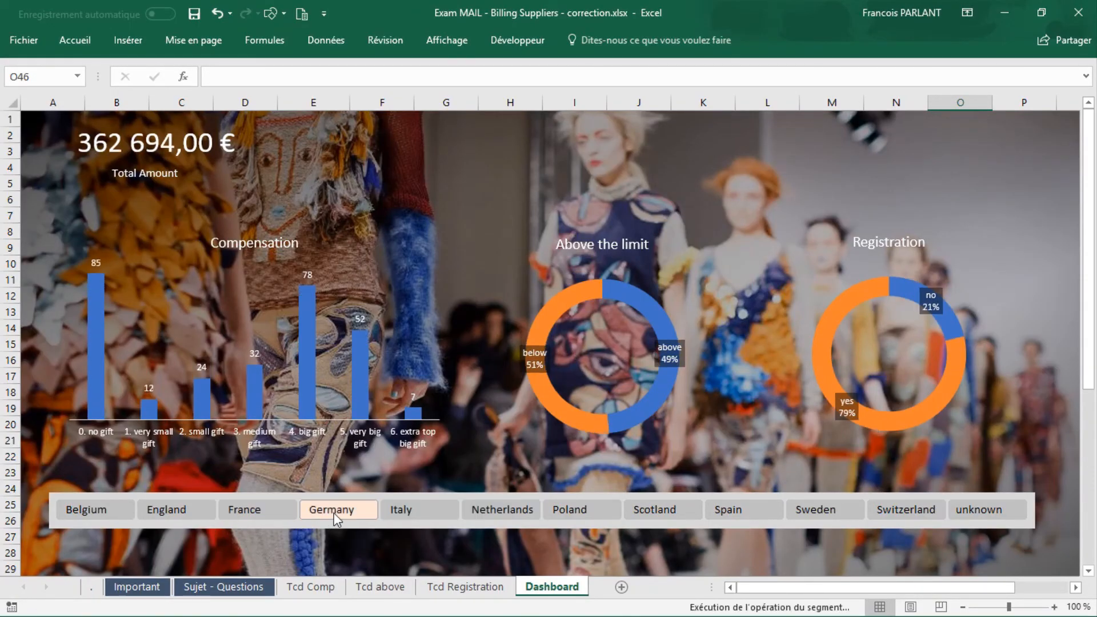
left_click(440, 507)
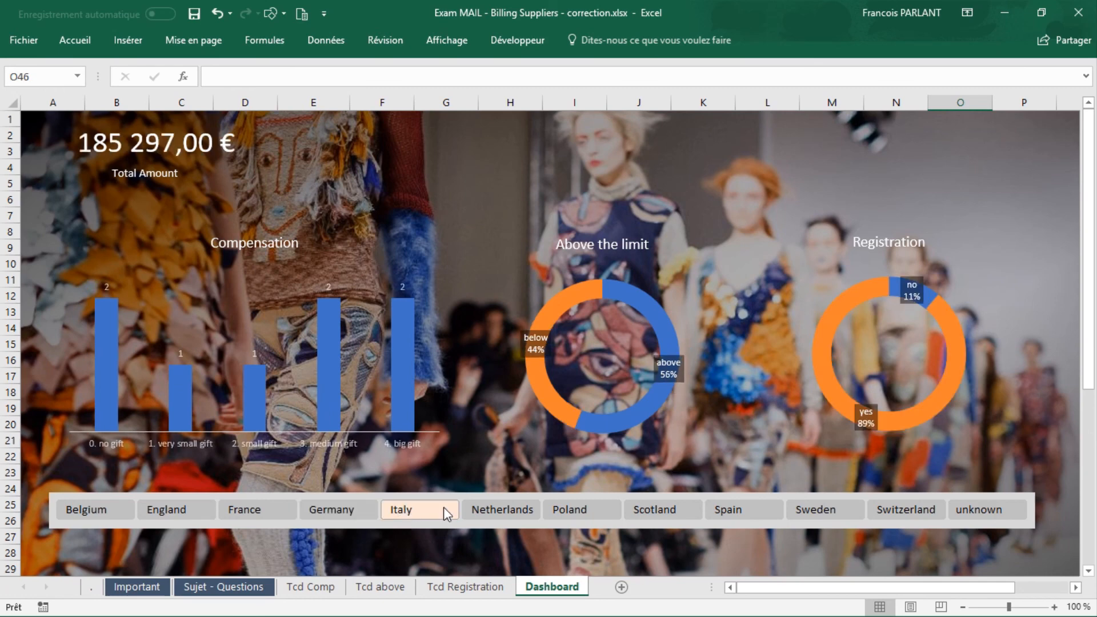
left_click(503, 510, "ctrl")
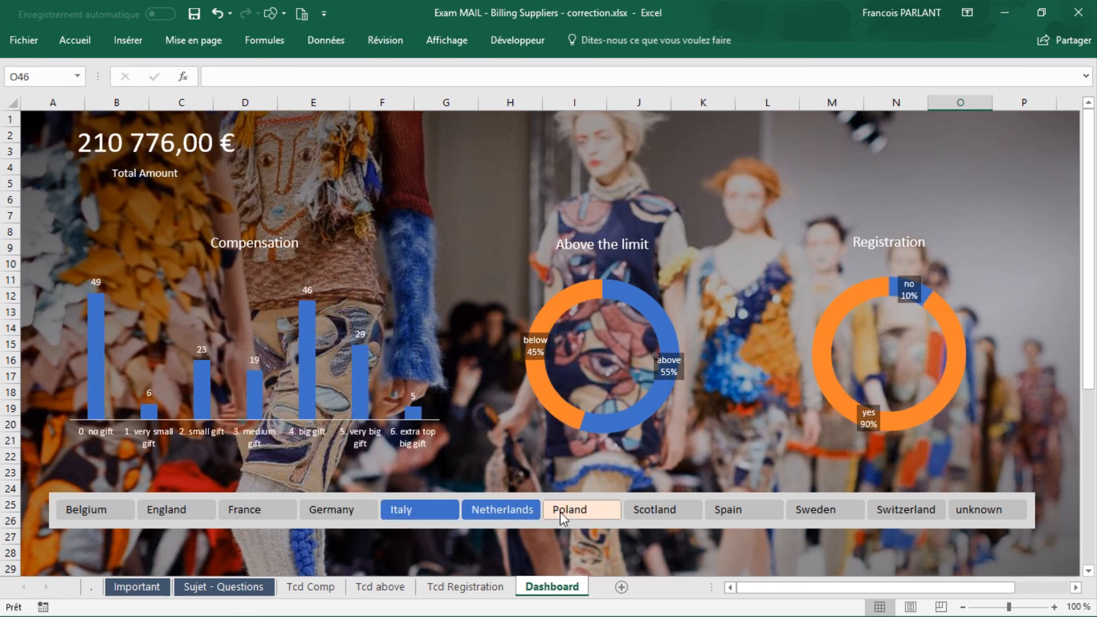
left_click(591, 511, "ctrl")
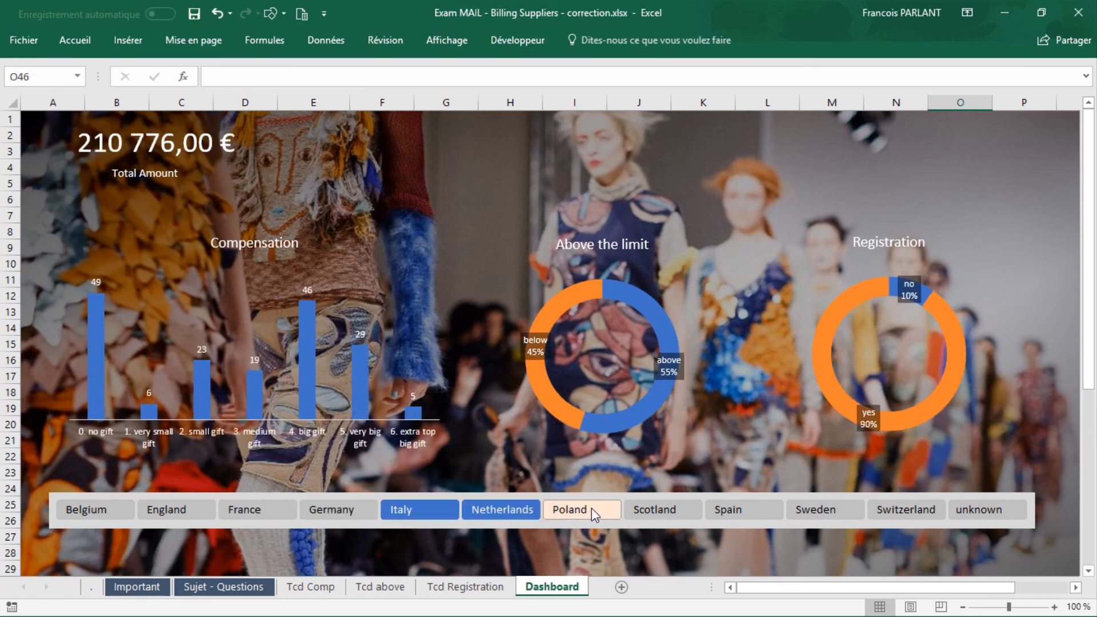
left_click(669, 514)
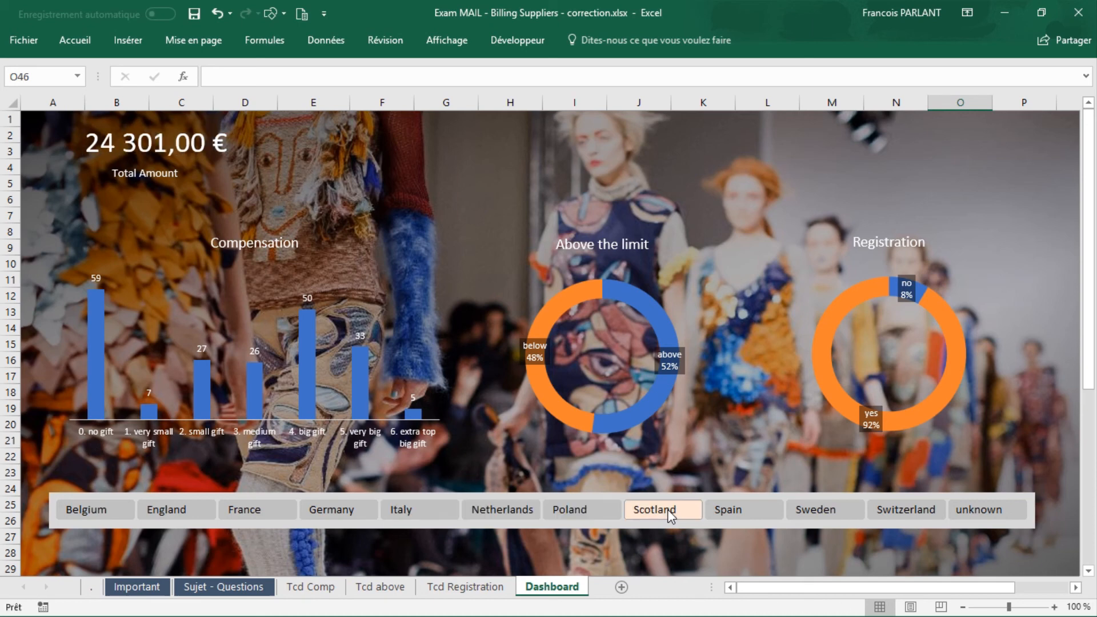
left_click(595, 511, "ctrl")
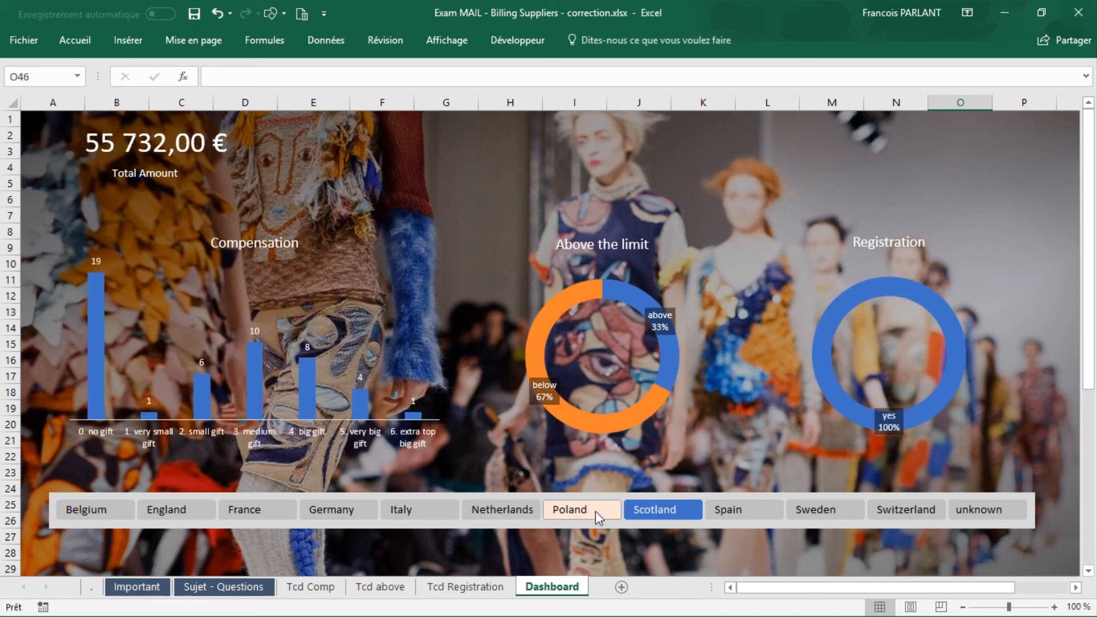